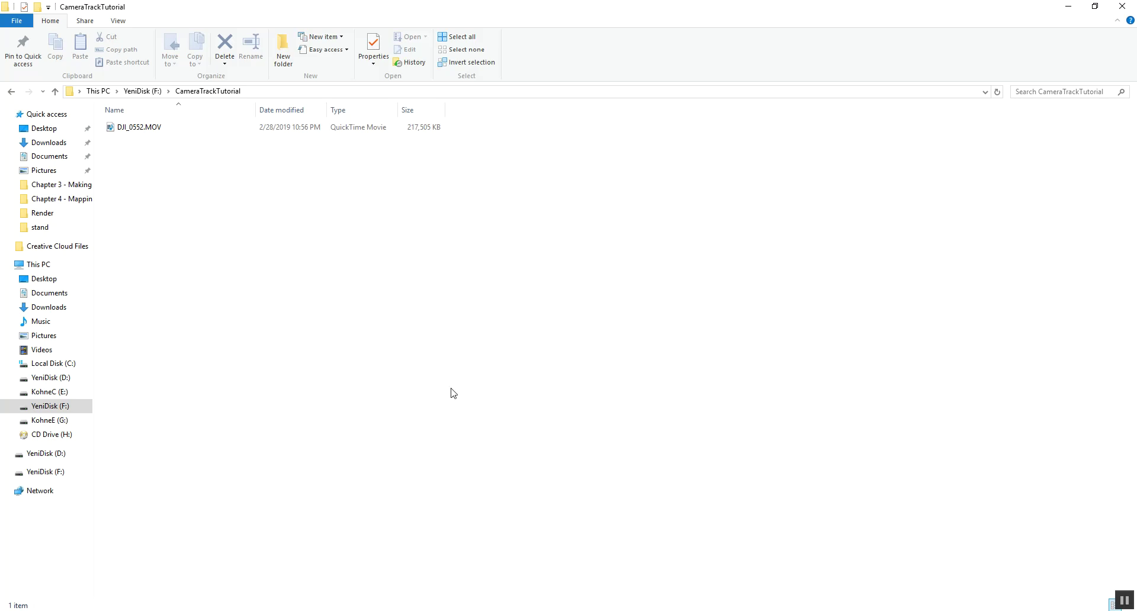
Step: Play DJI_0552.MOV maximized in Windows Media Player and replay it from the start
{"action": "left_click", "coordinate": [156, 134]}
{"action": "double_click", "coordinate": [156, 134]}
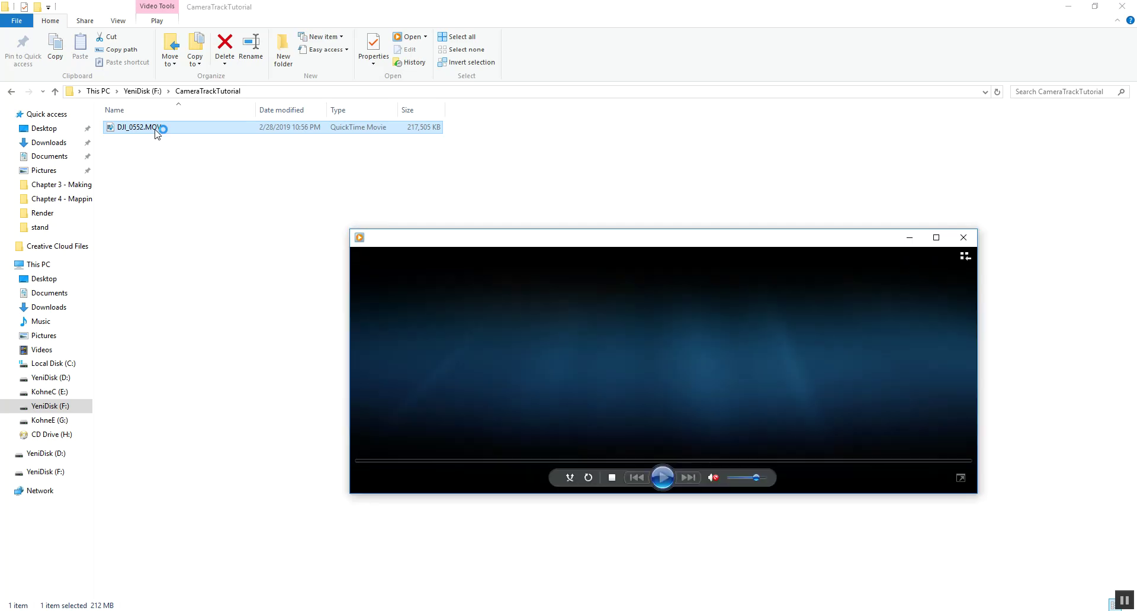
{"action": "left_click", "coordinate": [936, 237]}
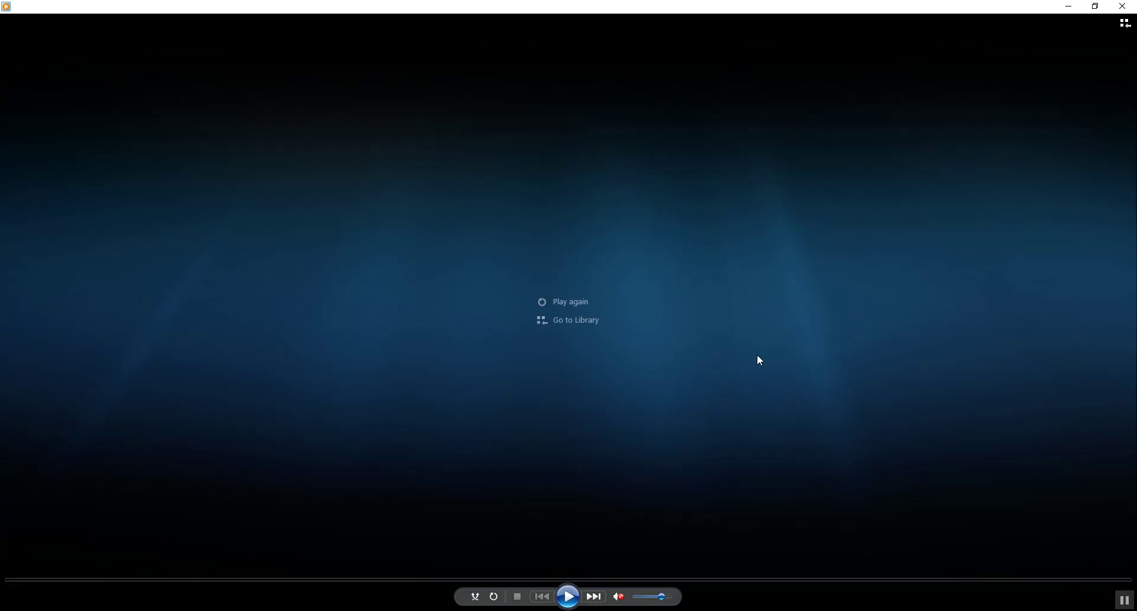
{"action": "left_click", "coordinate": [571, 595]}
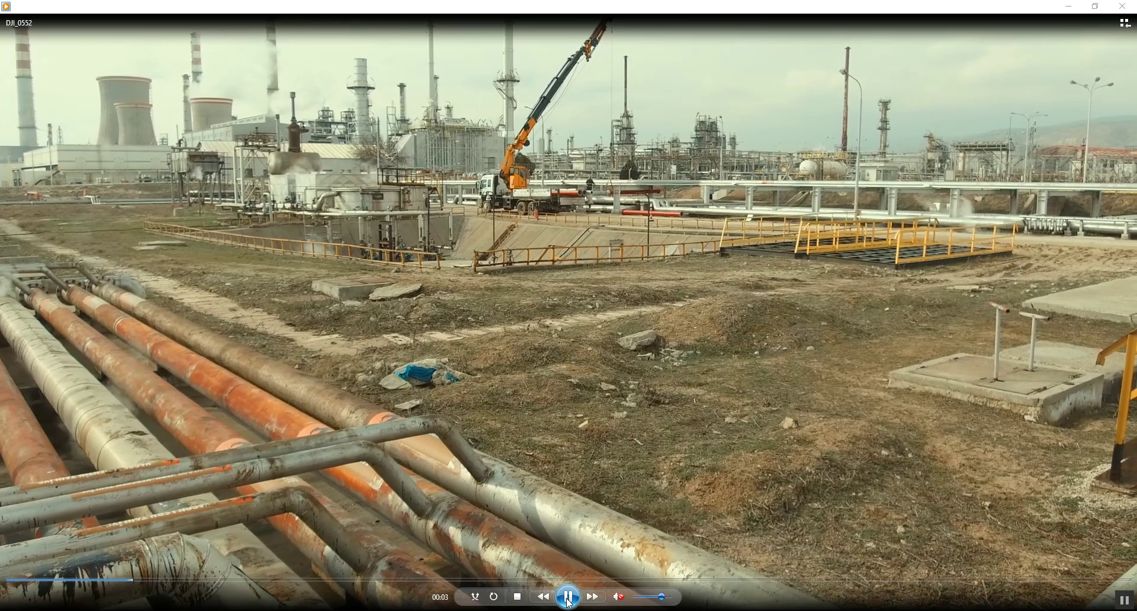
Step: Review the clip with pauses, then rewind it and leave it paused about two seconds in
{"action": "left_click", "coordinate": [567, 597]}
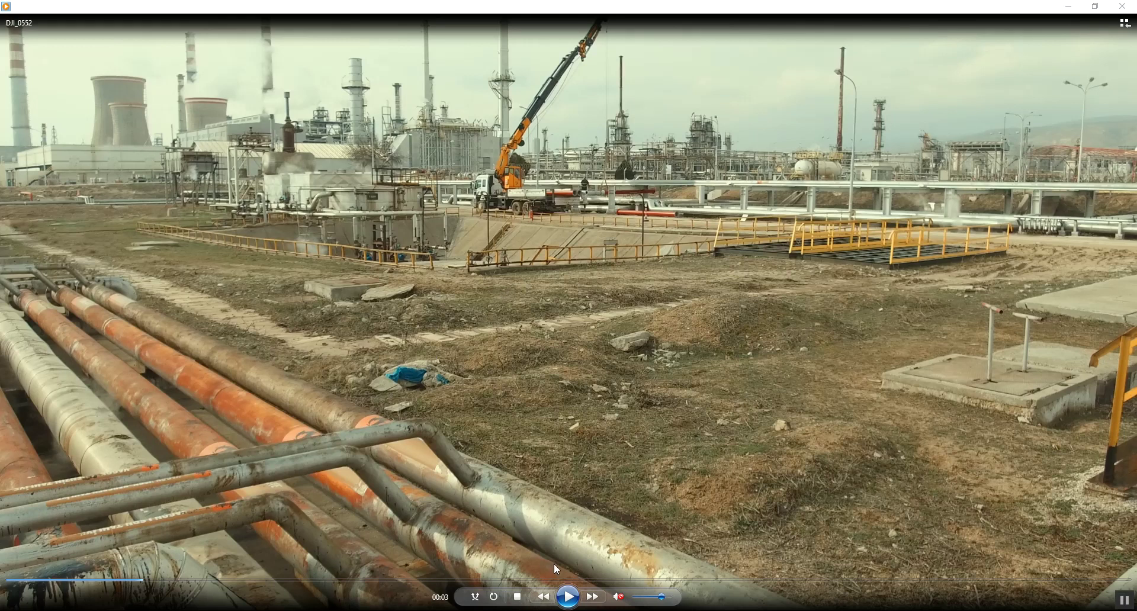
{"action": "left_click", "coordinate": [568, 597]}
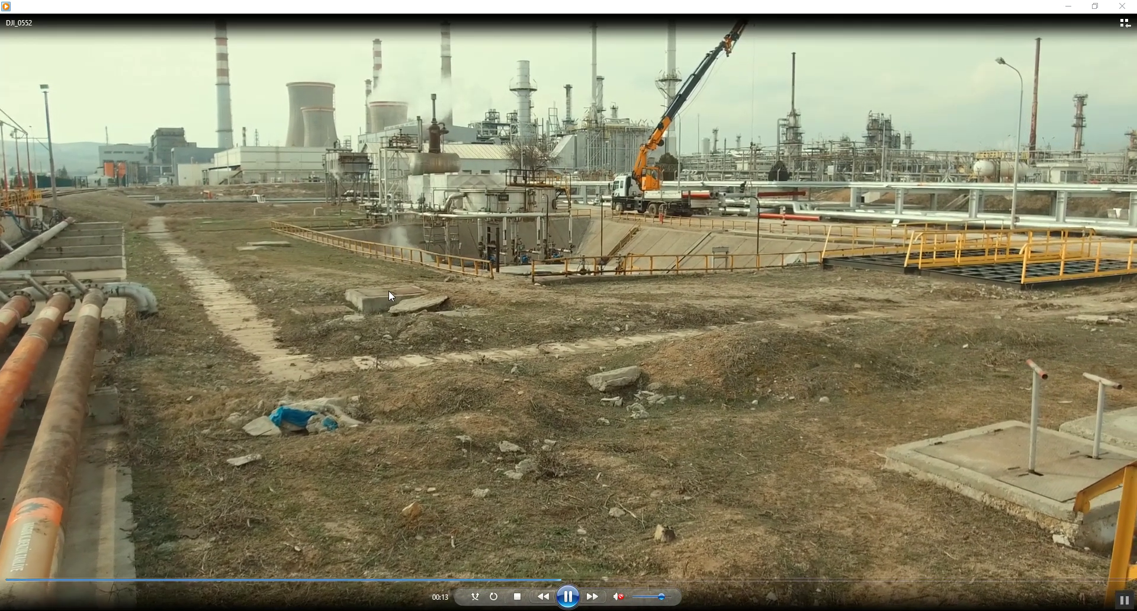
{"action": "left_click", "coordinate": [123, 208]}
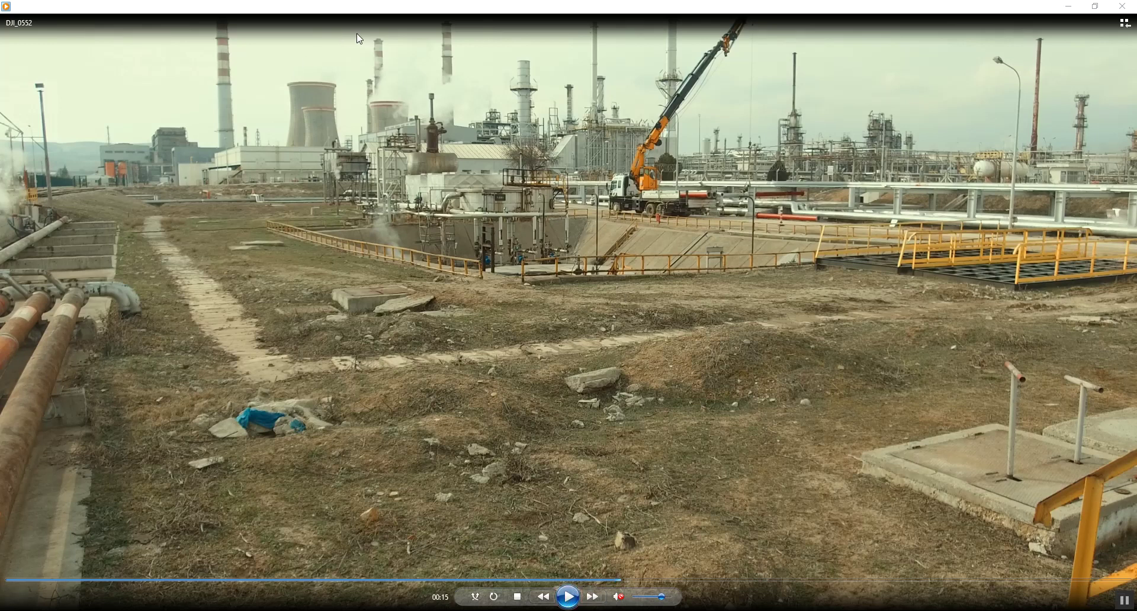
{"action": "left_click", "coordinate": [17, 579]}
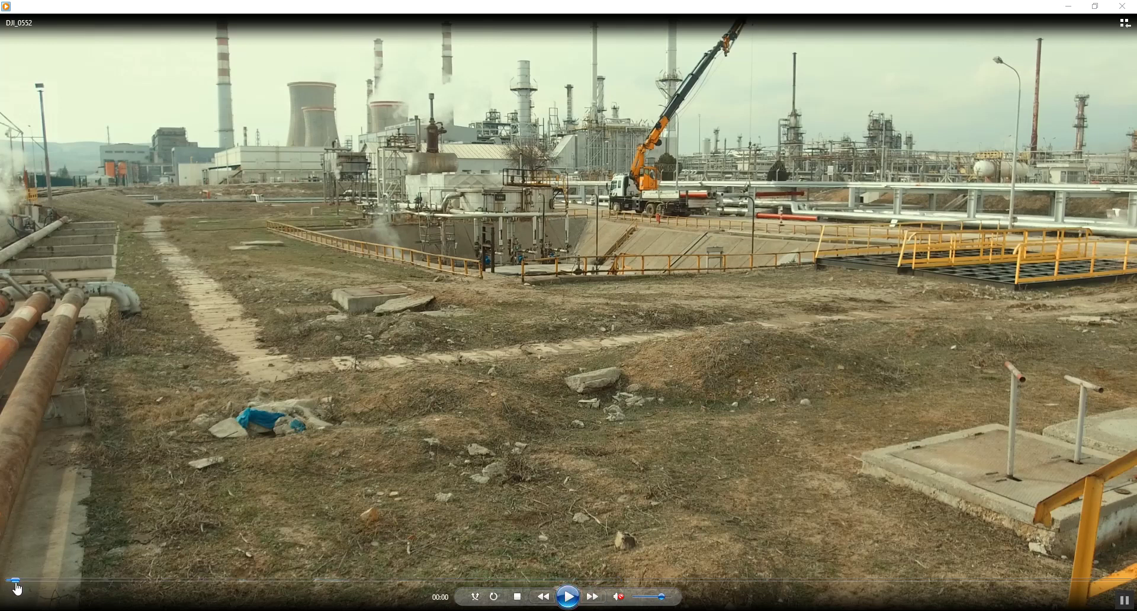
{"action": "left_click", "coordinate": [570, 597]}
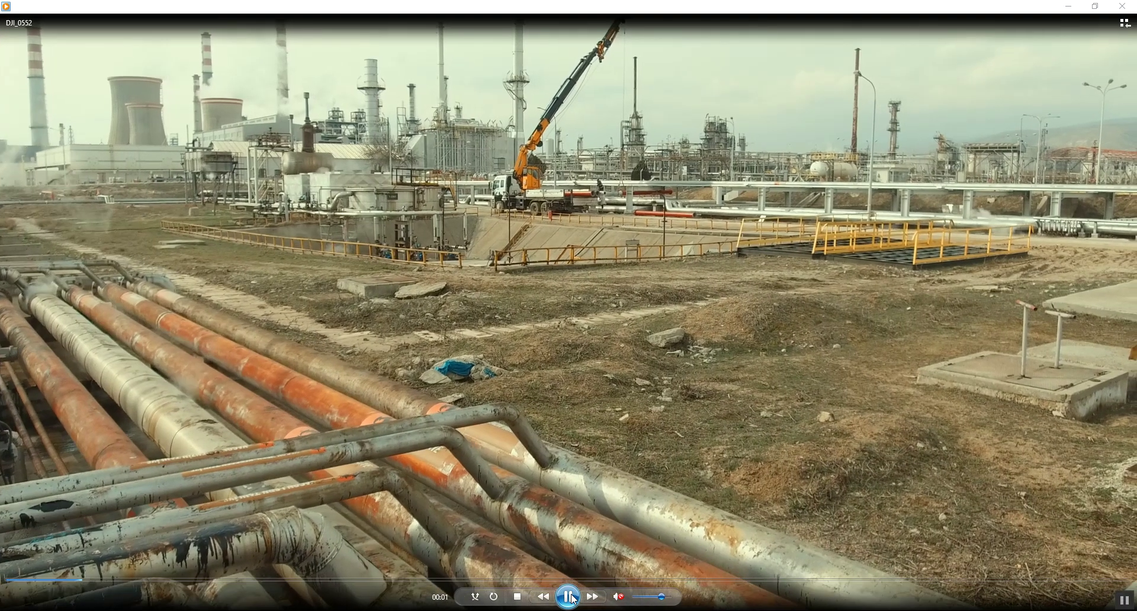
{"action": "key", "text": "space"}
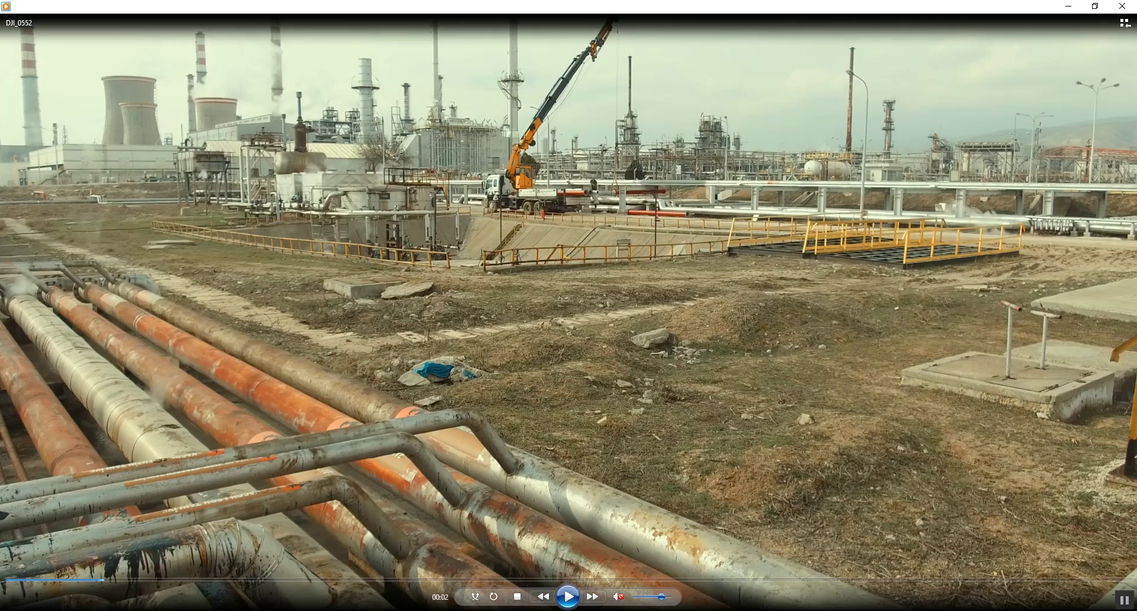
{"action": "key", "text": "super"}
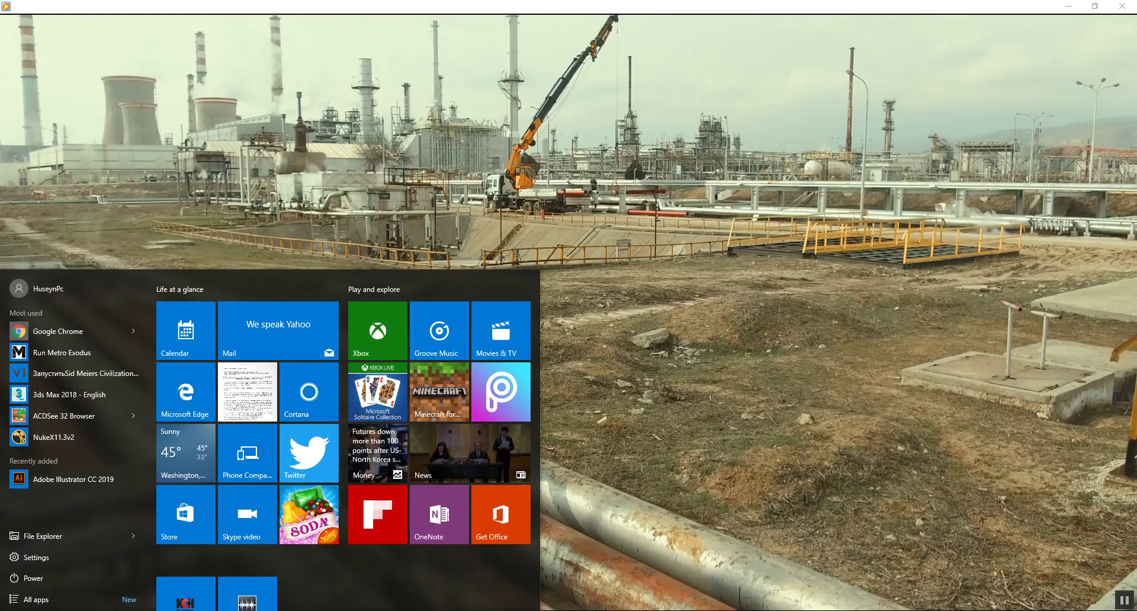
Step: Launch SynthEyes via 'syn' and import DJI_0552.MOV into an empty After Effects project
{"action": "type", "text": "syn"}
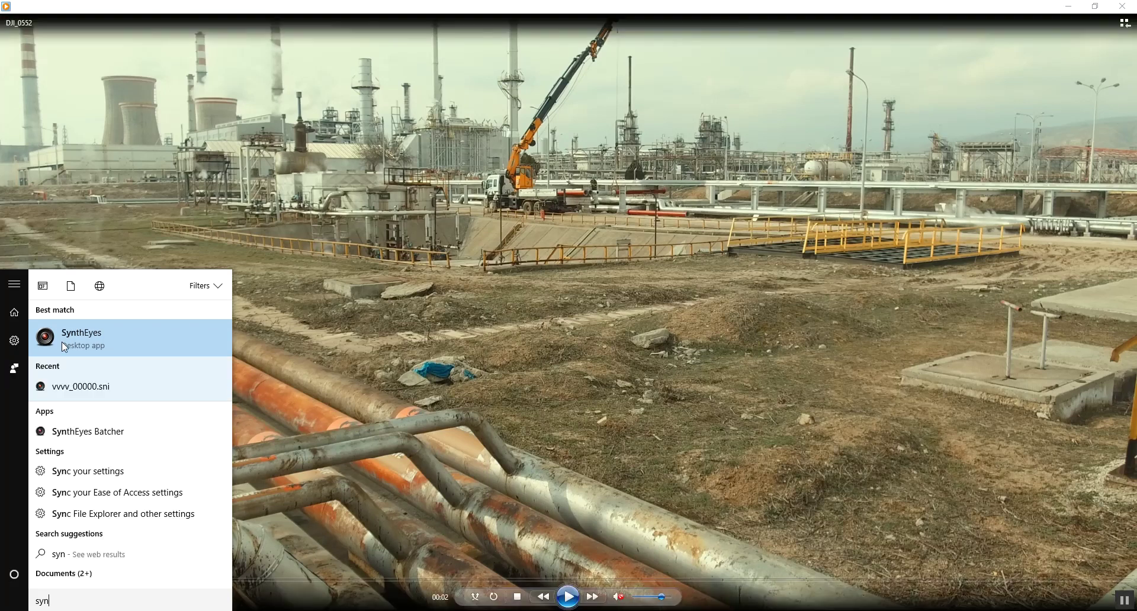
{"action": "left_click", "coordinate": [92, 343]}
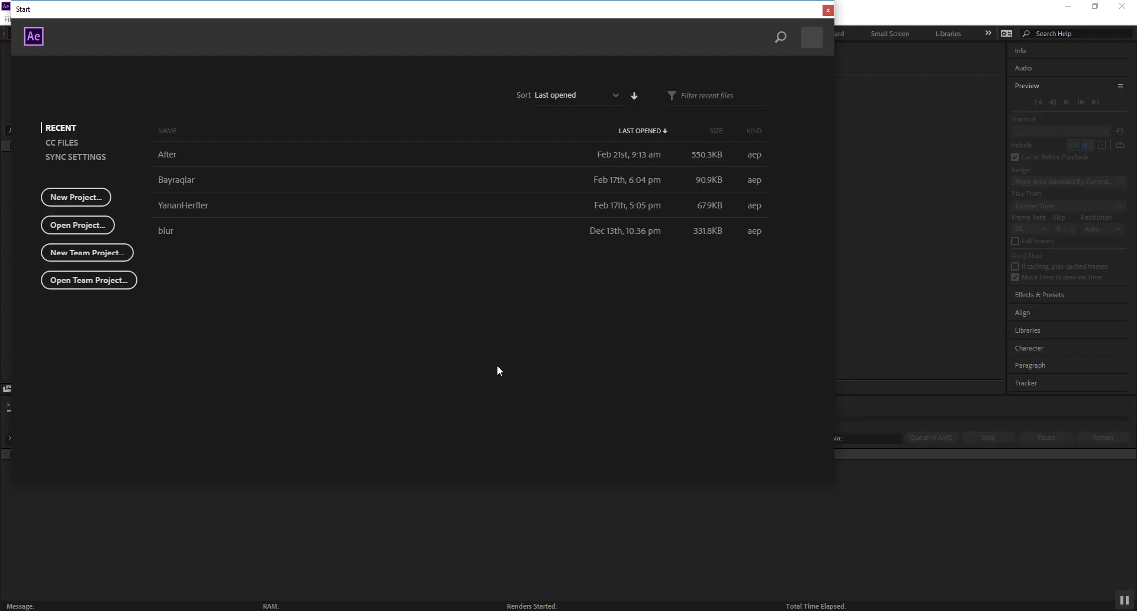
{"action": "left_click", "coordinate": [820, 10]}
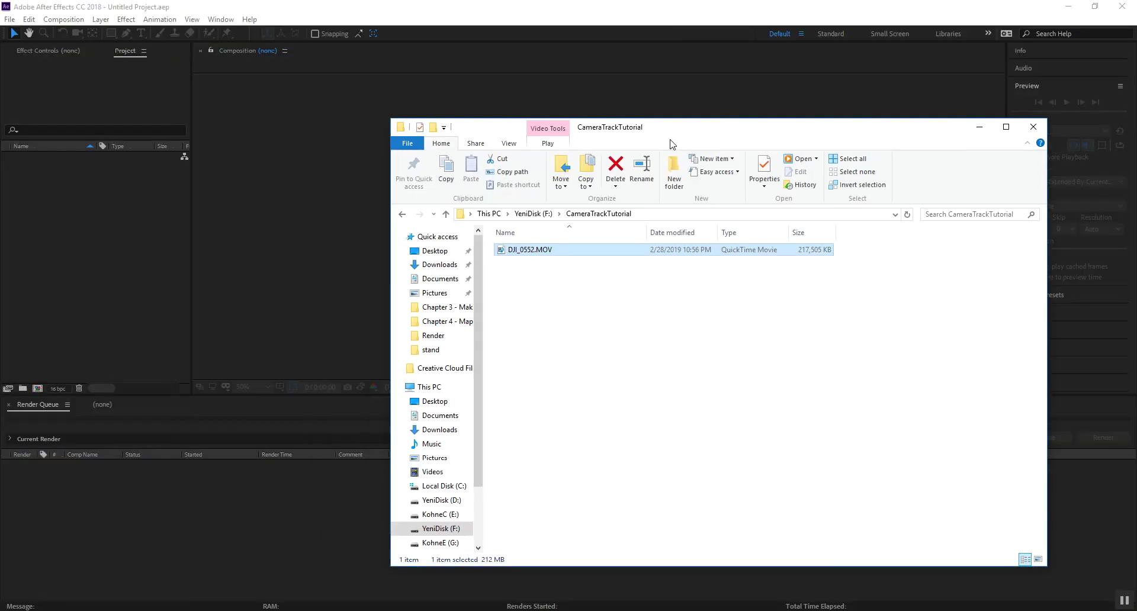
{"action": "left_click_drag", "start_coordinate": [556, 270], "coordinate": [72, 212]}
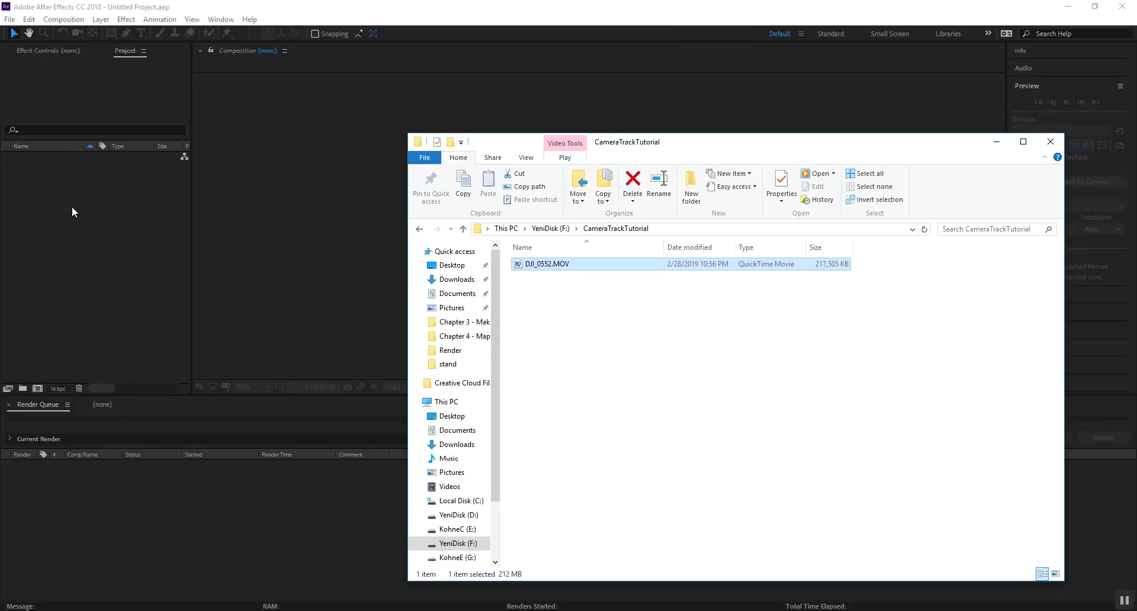
Step: Build a DJI_0552 composition from the imported drone clip
{"action": "left_click", "coordinate": [108, 211]}
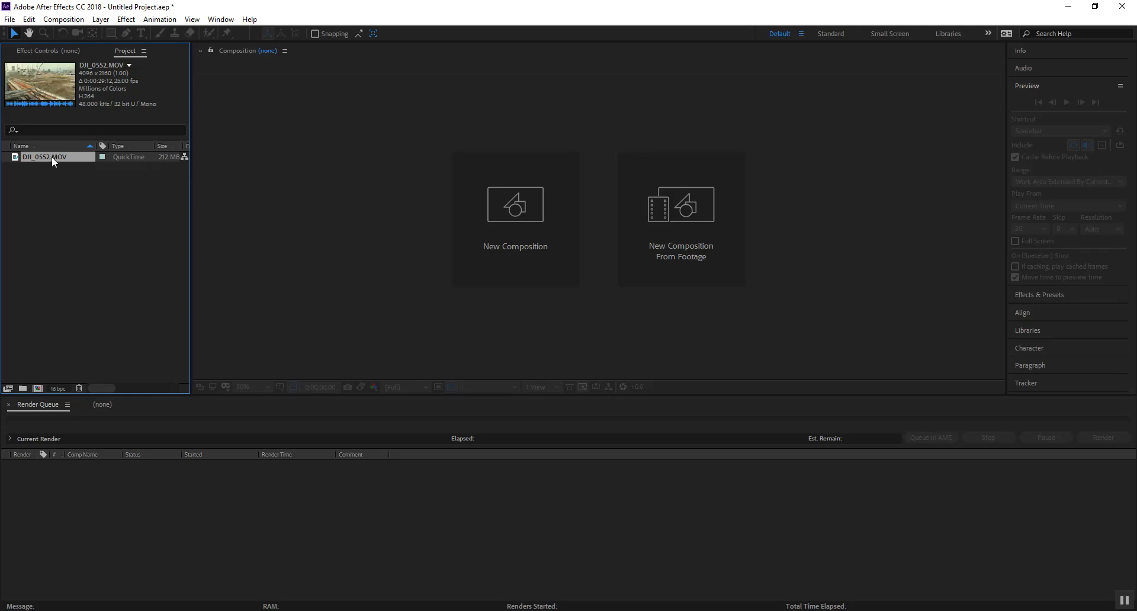
{"action": "mouse_move", "coordinate": [37, 391]}
{"action": "left_mouse_down"}
{"action": "mouse_move", "coordinate": [51, 158]}
{"action": "mouse_move", "coordinate": [69, 197]}
{"action": "left_mouse_up"}
{"action": "left_click_drag", "start_coordinate": [55, 282], "coordinate": [38, 388]}
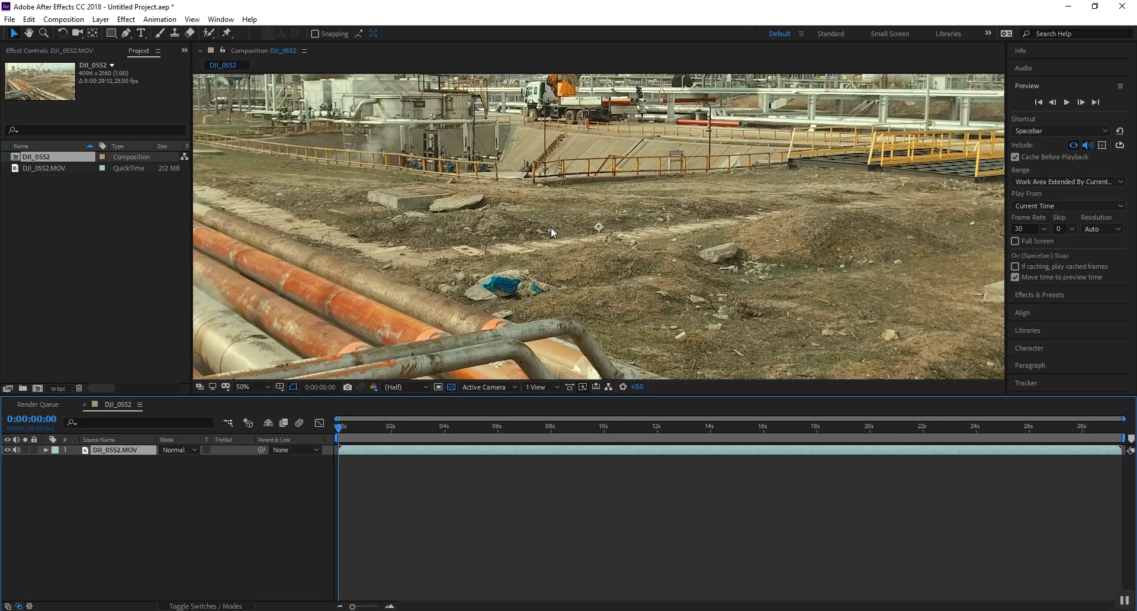
Step: Fit the frame in the viewer and move the current time to about 0:00:08:01
{"action": "key", "text": "comma"}
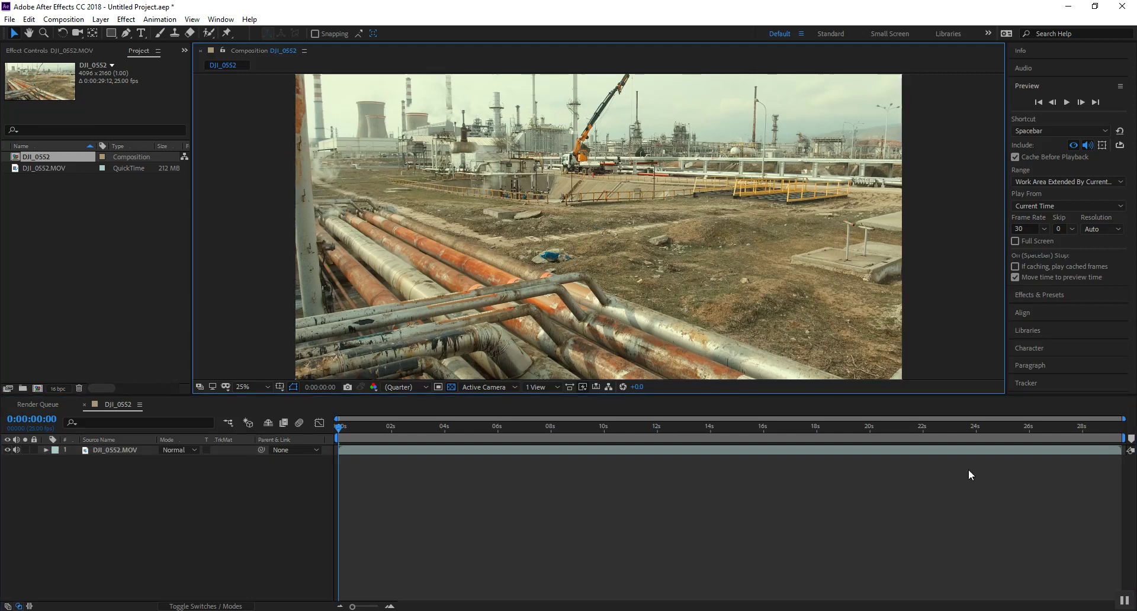
{"action": "mouse_move", "coordinate": [373, 426]}
{"action": "left_mouse_down"}
{"action": "mouse_move", "coordinate": [548, 427]}
{"action": "mouse_move", "coordinate": [551, 437]}
{"action": "left_mouse_up"}
{"action": "key", "text": "space"}
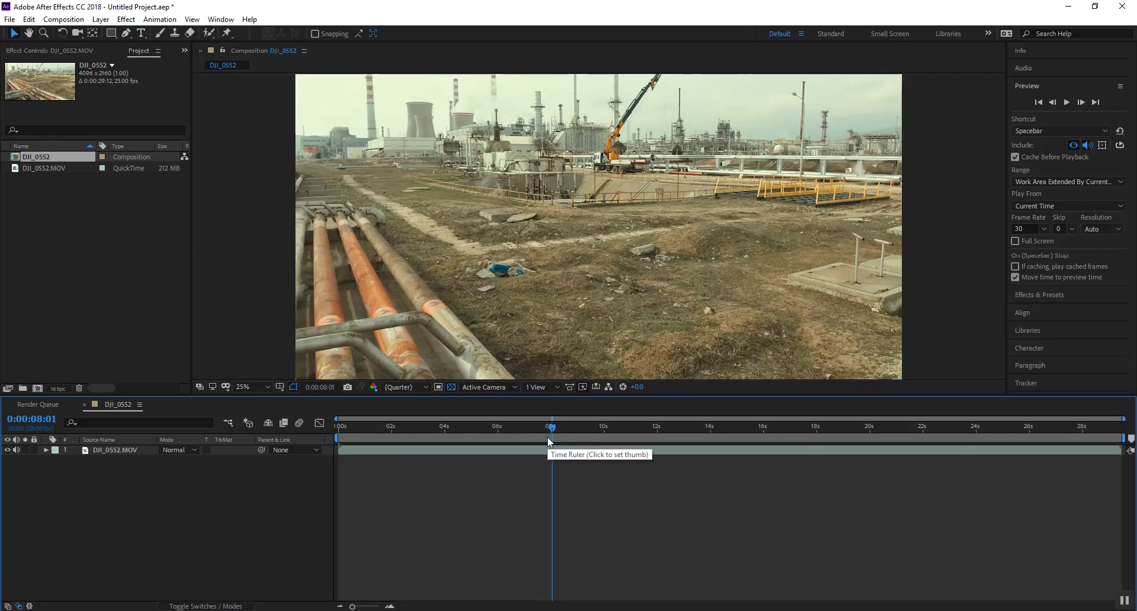
{"action": "left_click", "coordinate": [226, 267]}
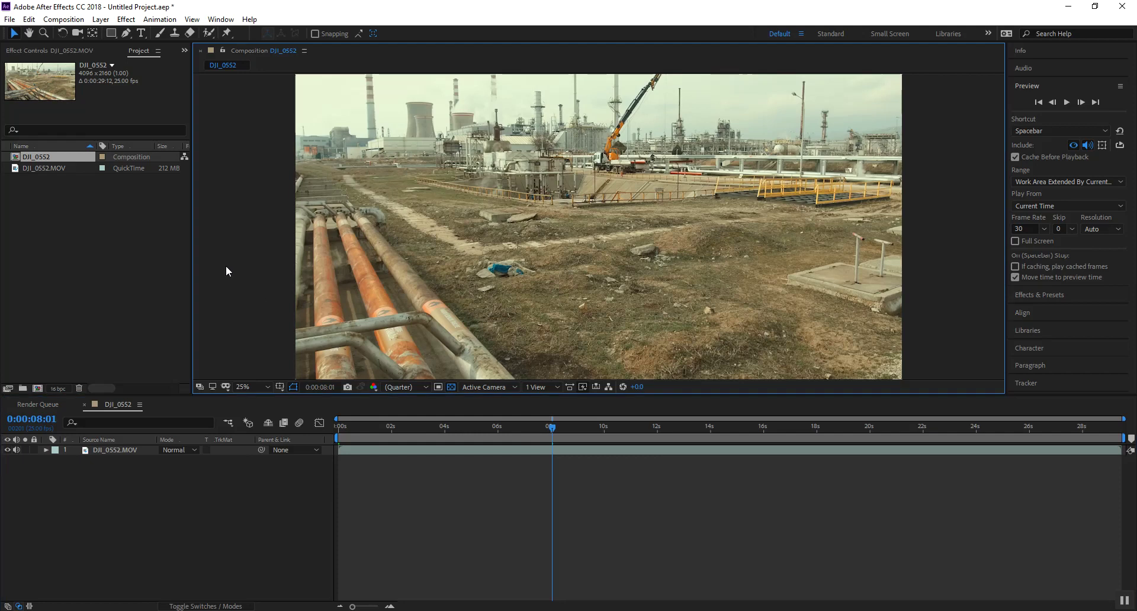
{"action": "left_click", "coordinate": [63, 19]}
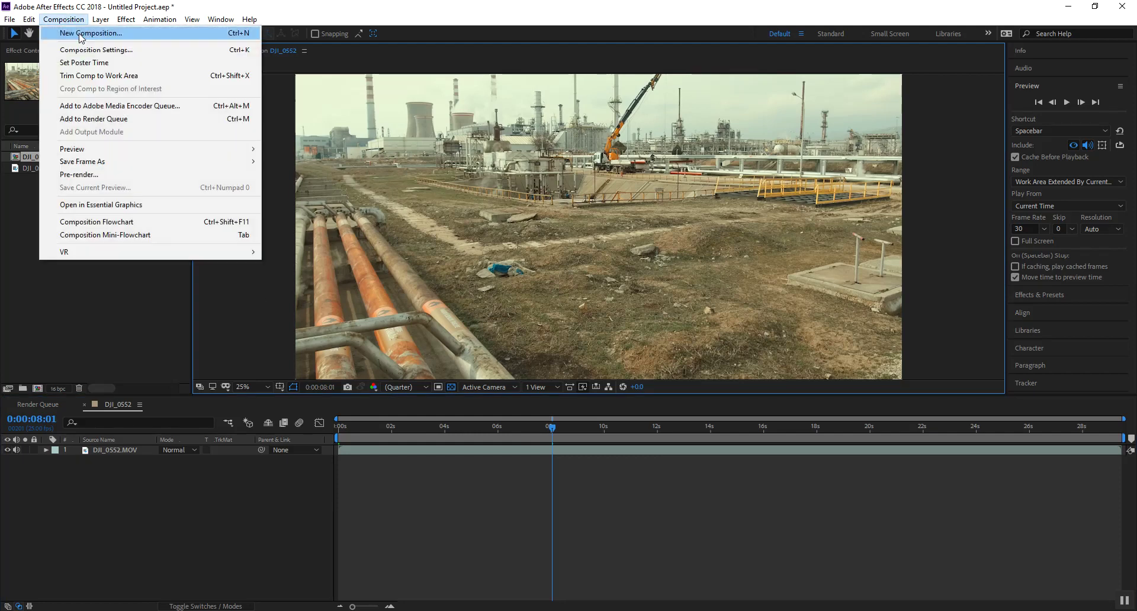
Step: Create an empty Comp 1 composition
{"action": "left_click", "coordinate": [71, 30]}
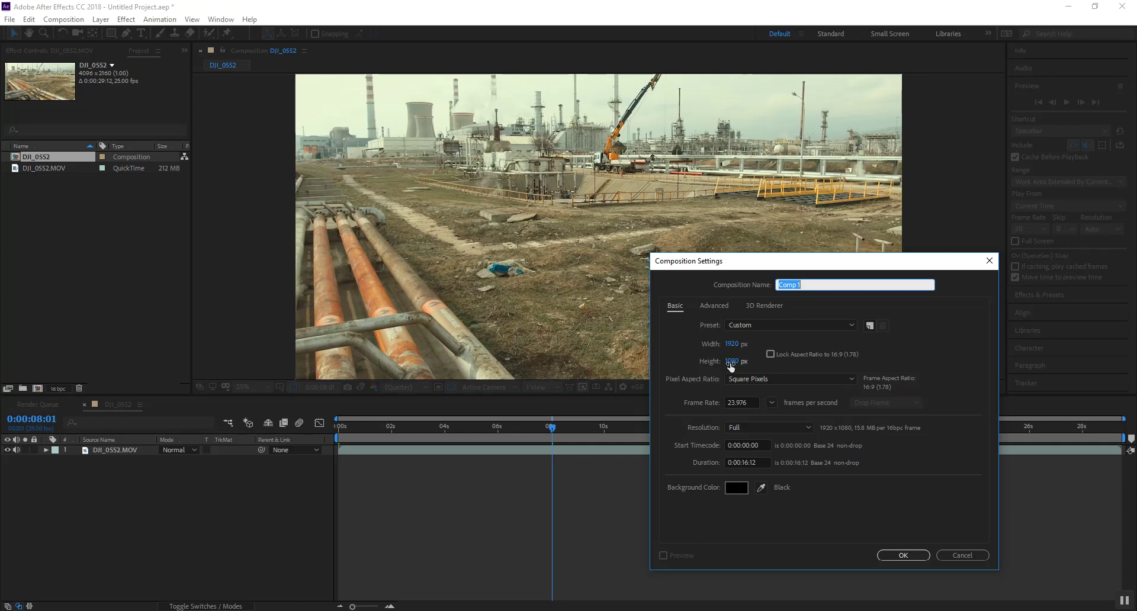
{"action": "left_click", "coordinate": [903, 555]}
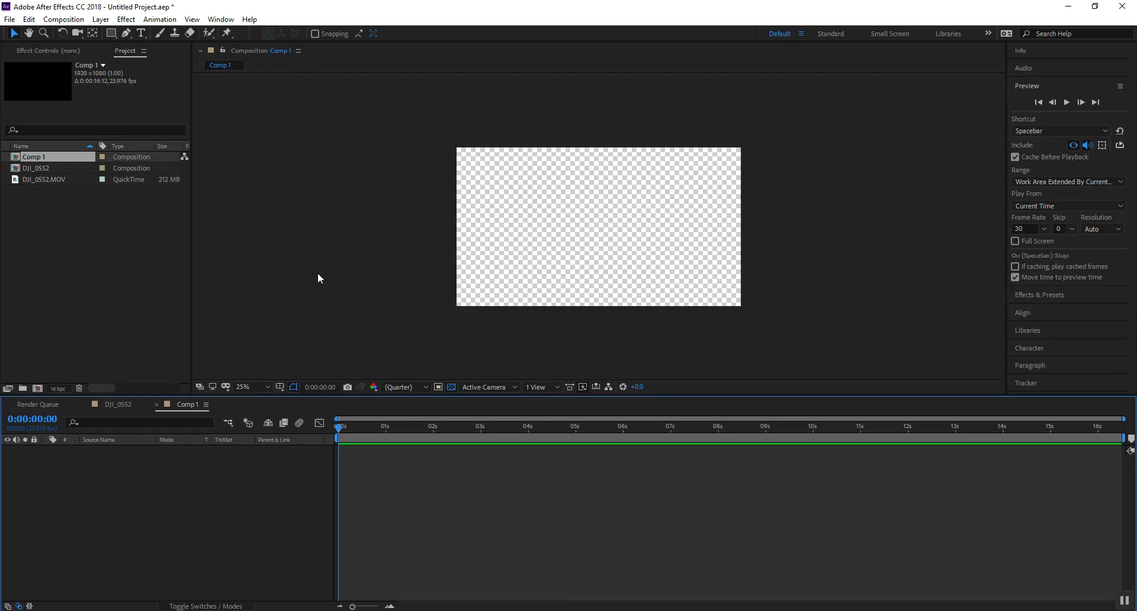
{"action": "left_click", "coordinate": [367, 284]}
{"action": "left_click", "coordinate": [436, 428]}
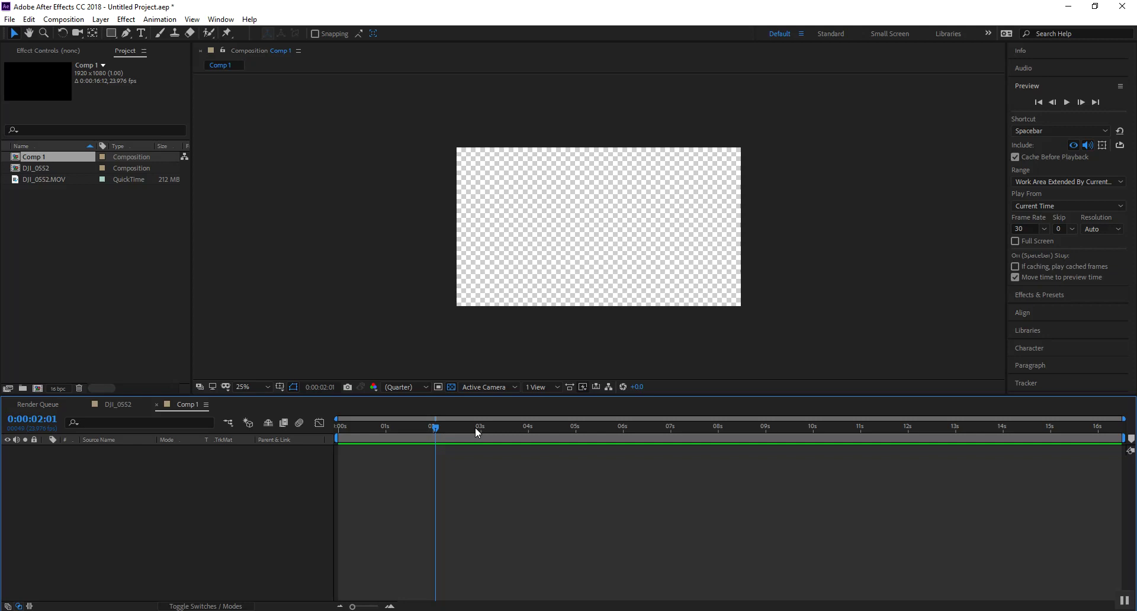
Step: End the DJI_0552 work area at 8:01 and add that composition to the Render Queue
{"action": "double_click", "coordinate": [38, 169]}
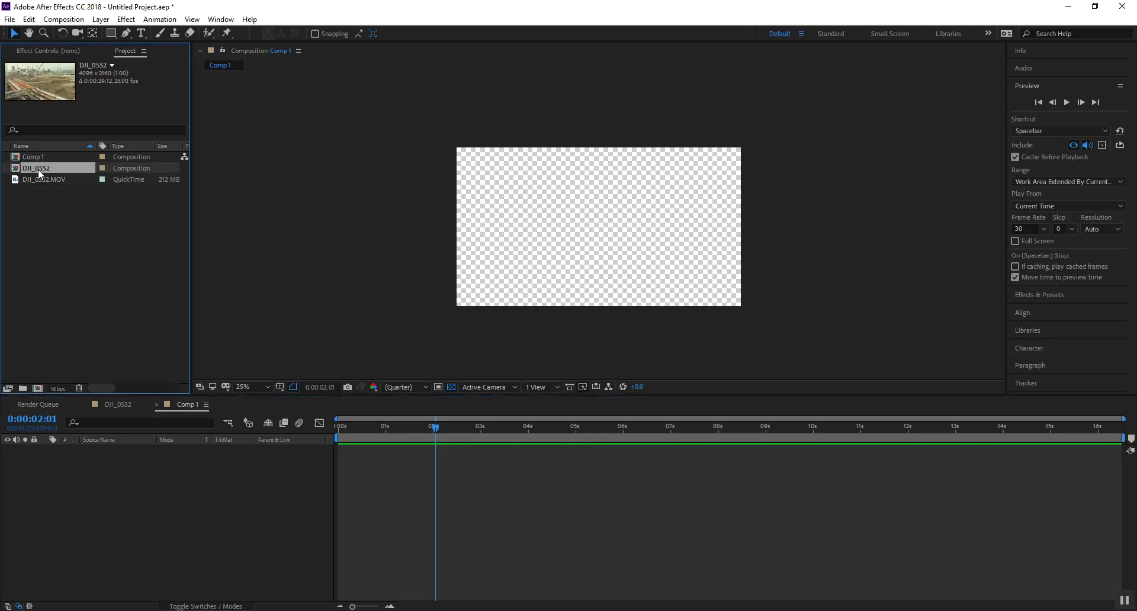
{"action": "left_click_drag", "start_coordinate": [413, 426], "coordinate": [552, 431]}
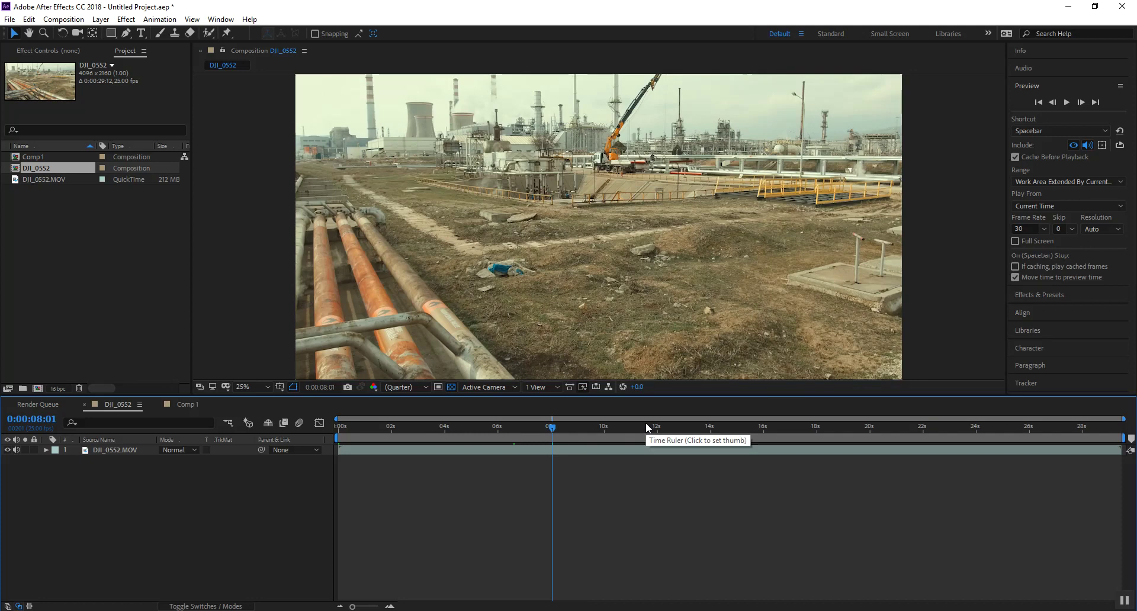
{"action": "key", "text": "n"}
{"action": "left_click_drag", "start_coordinate": [558, 432], "coordinate": [551, 437]}
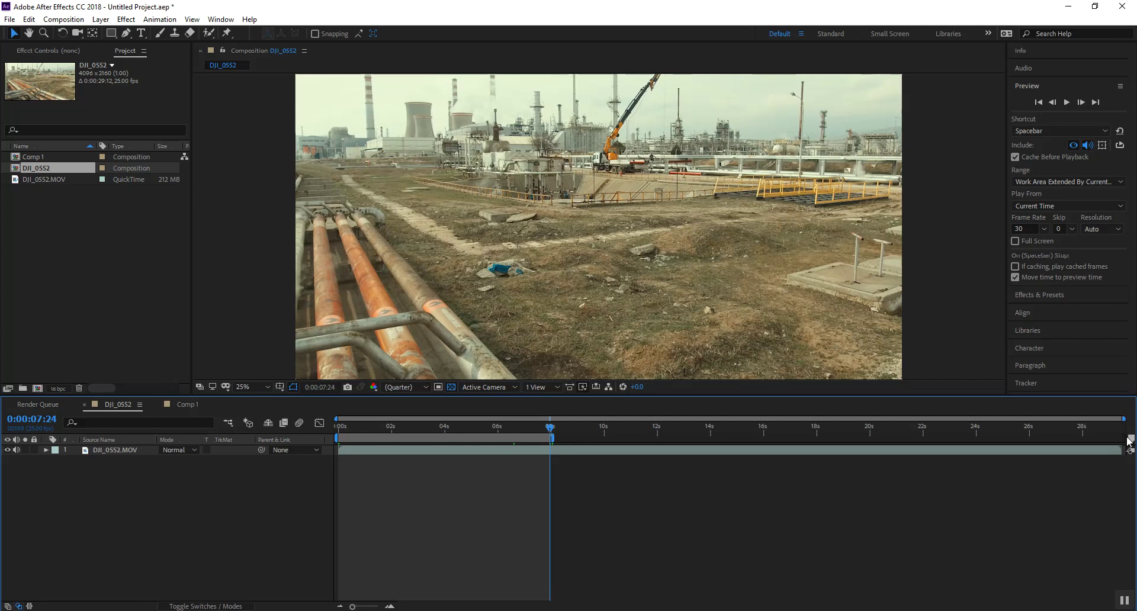
{"action": "left_click", "coordinate": [239, 320]}
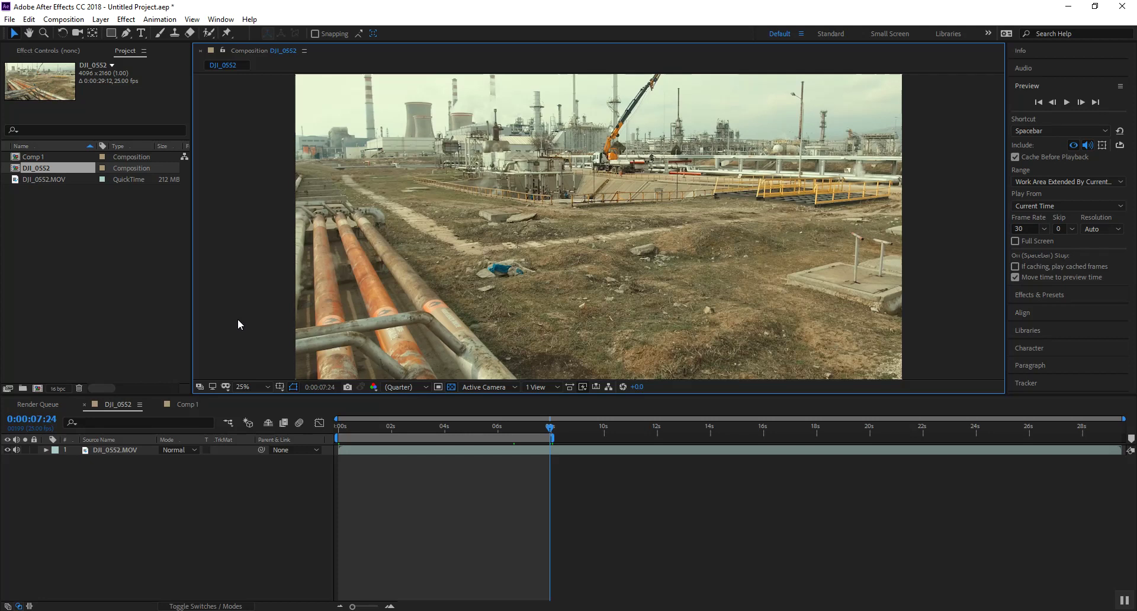
{"action": "key", "text": "ctrl+m"}
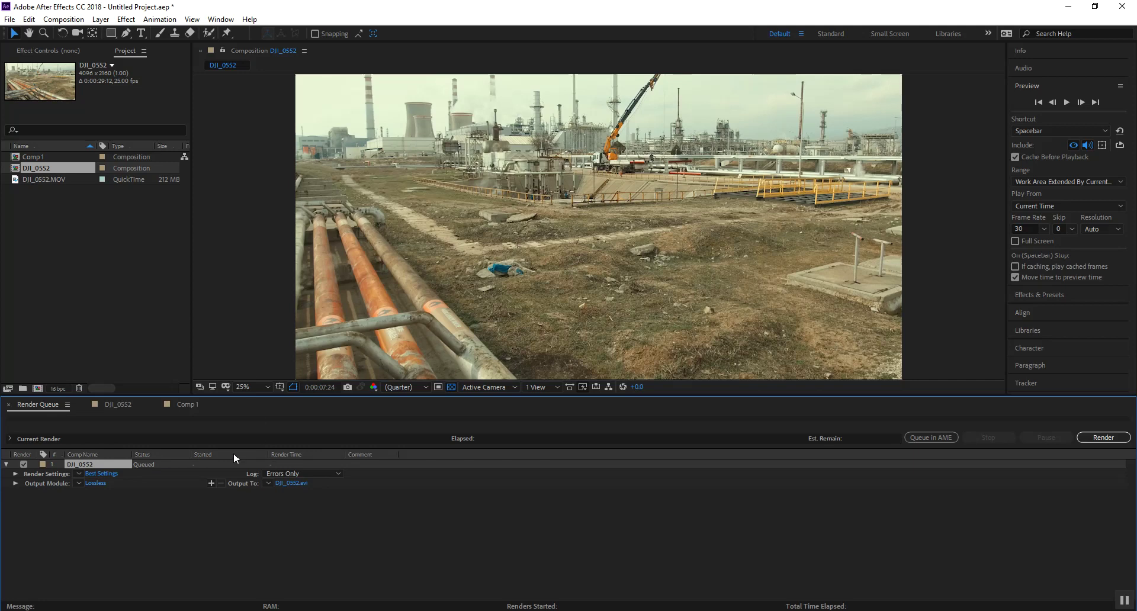
Step: Set the DJI_0552 output module to JPEG Sequence at Maximum quality
{"action": "left_click", "coordinate": [90, 482]}
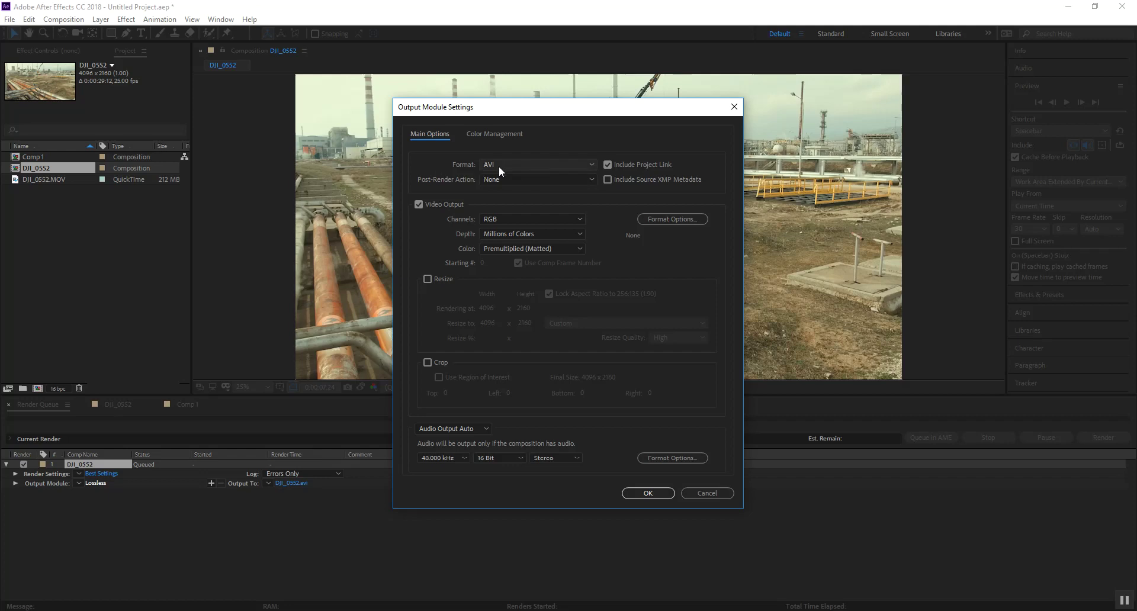
{"action": "left_click", "coordinate": [532, 166]}
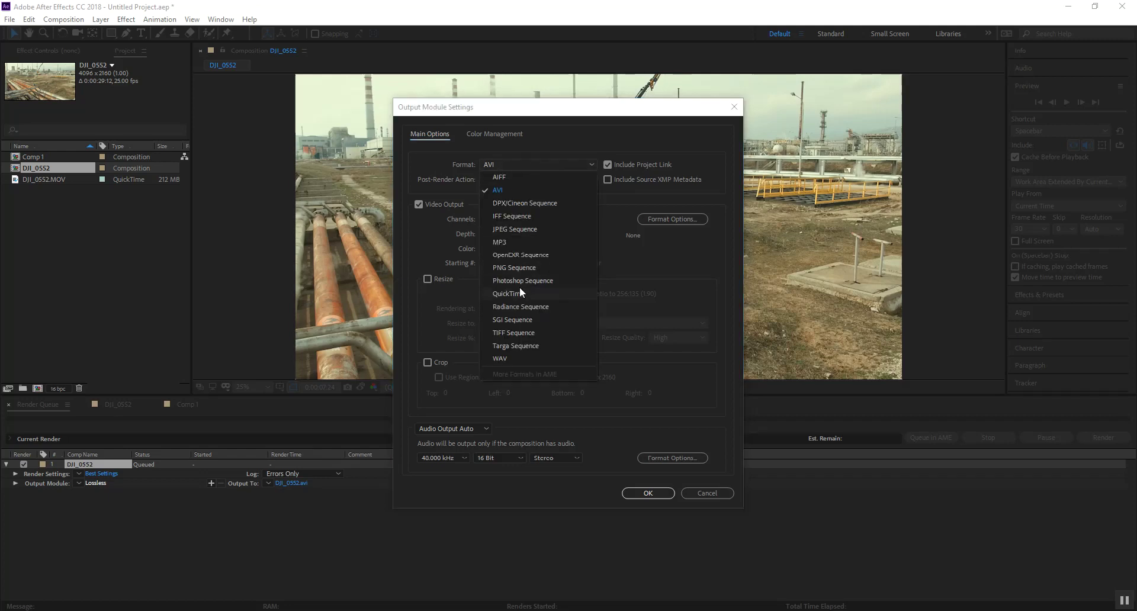
{"action": "left_click", "coordinate": [531, 229]}
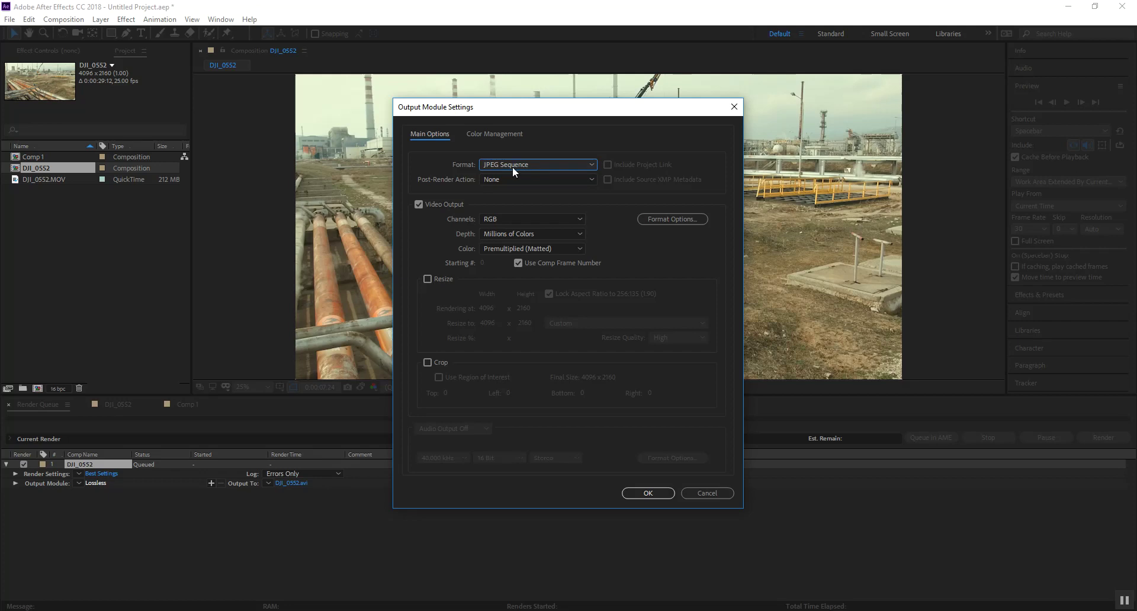
{"action": "left_click", "coordinate": [654, 217]}
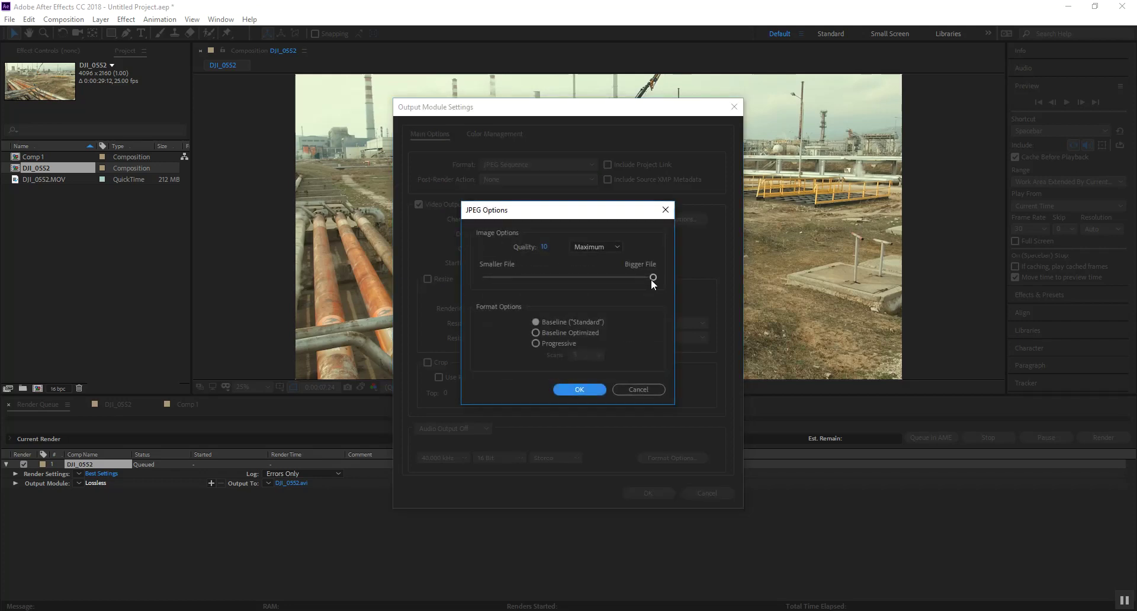
{"action": "left_click_drag", "start_coordinate": [649, 279], "coordinate": [663, 276]}
{"action": "left_click", "coordinate": [588, 390]}
{"action": "left_click", "coordinate": [649, 495]}
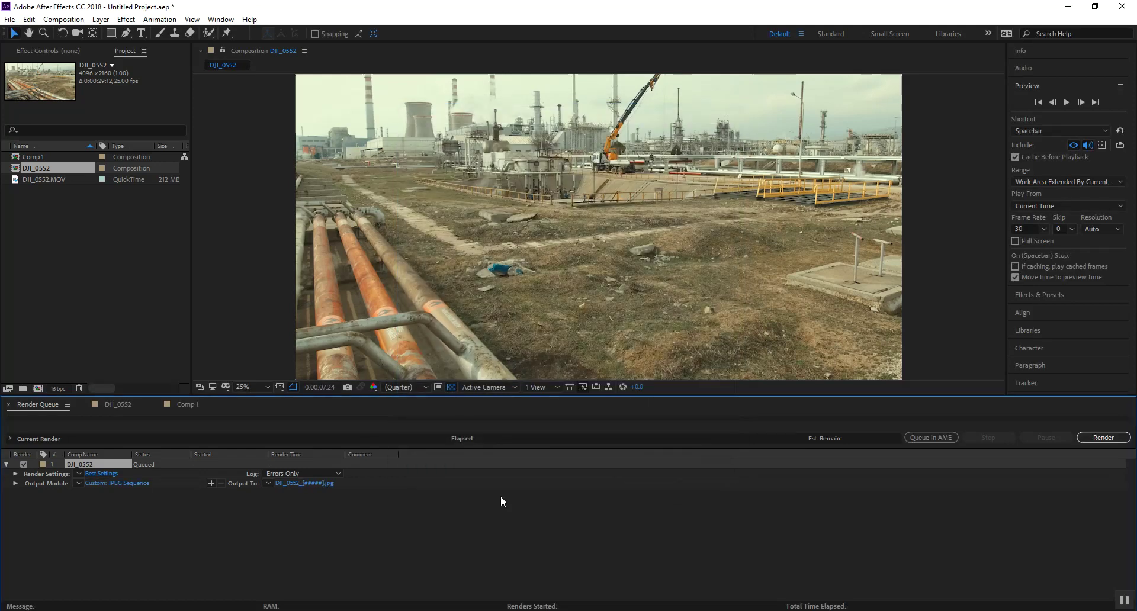
Step: Output the frames to a new JPG folder in F:\CameraTrackTutorial and start rendering
{"action": "left_click", "coordinate": [300, 482]}
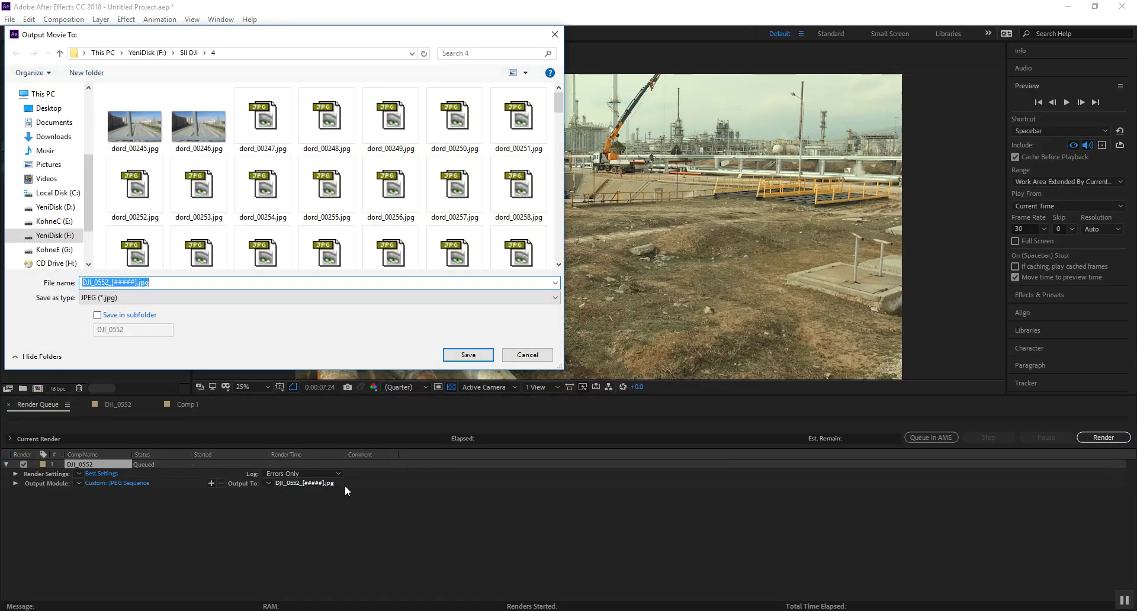
{"action": "left_click", "coordinate": [64, 236]}
{"action": "double_click", "coordinate": [166, 107]}
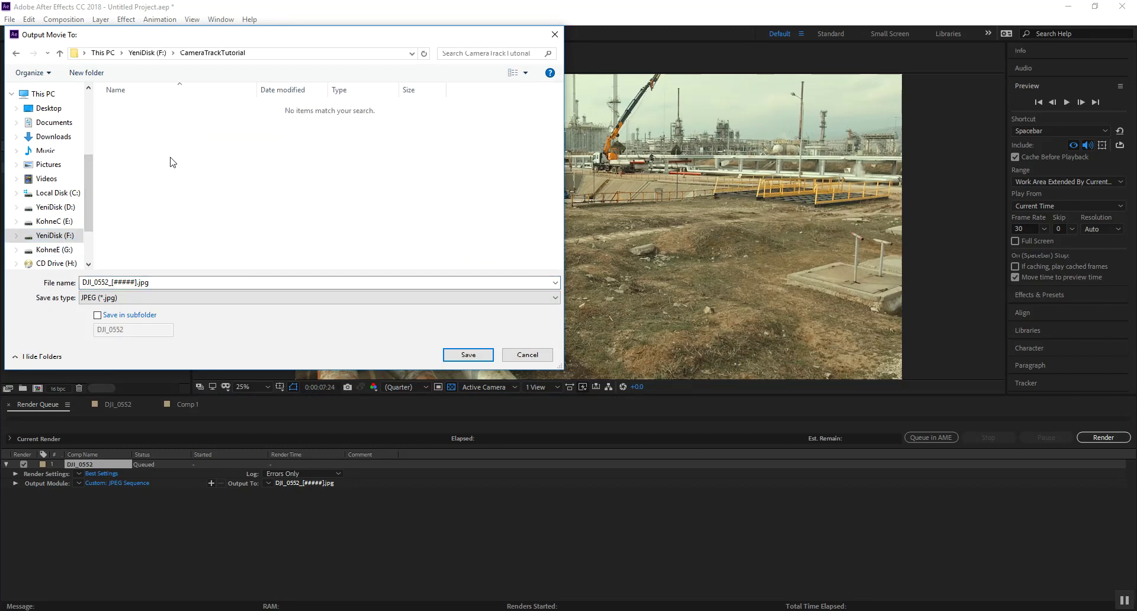
{"action": "right_click", "coordinate": [189, 187]}
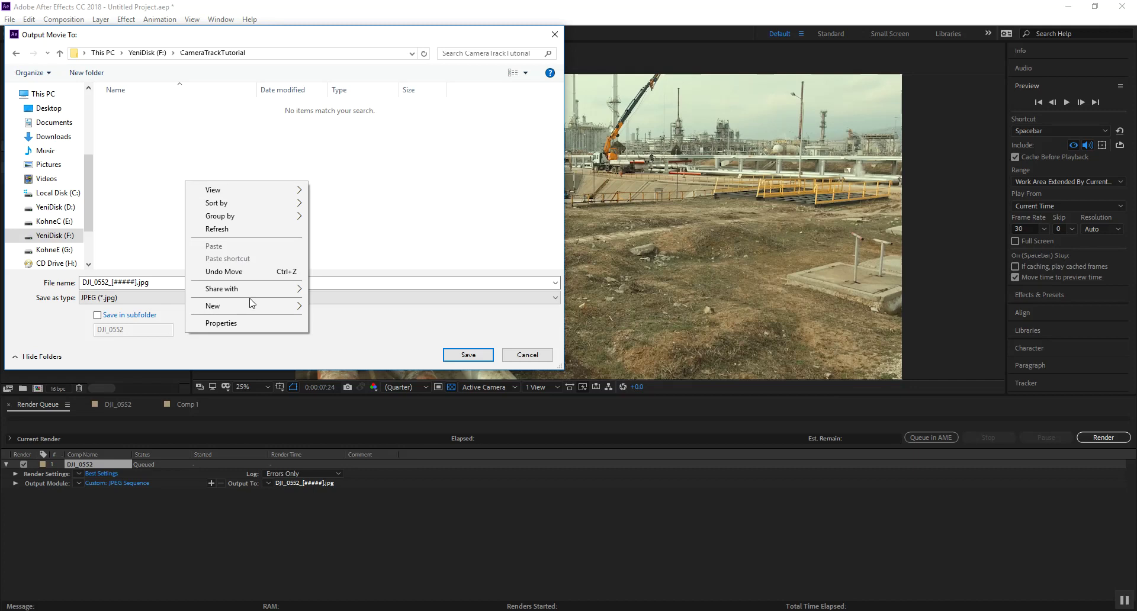
{"action": "left_click", "coordinate": [360, 304]}
{"action": "type", "text": "JPG"}
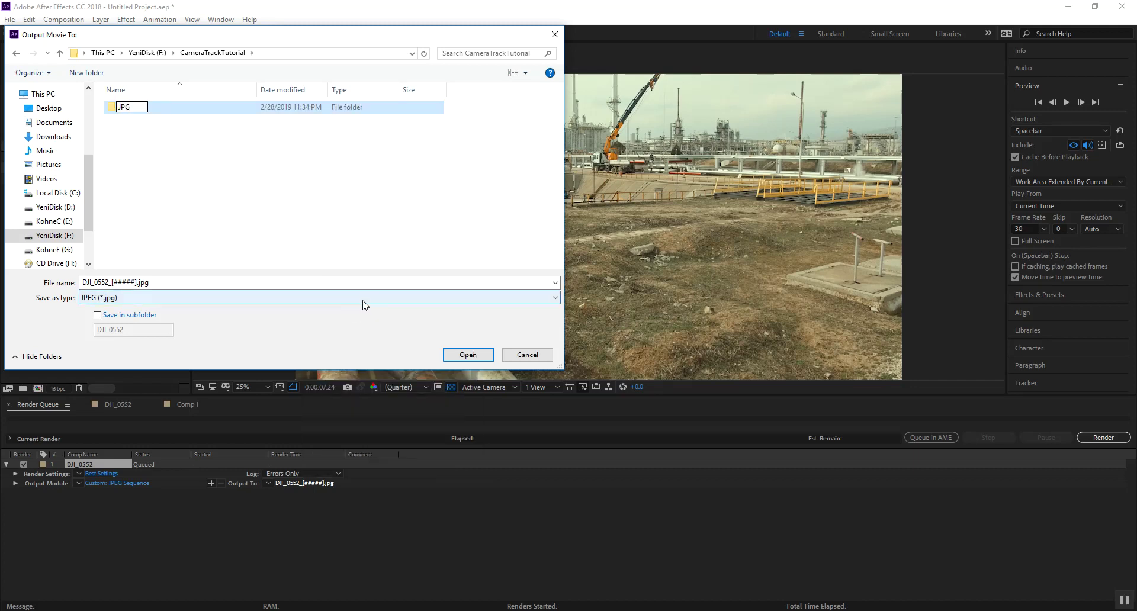
{"action": "key", "text": "Return"}
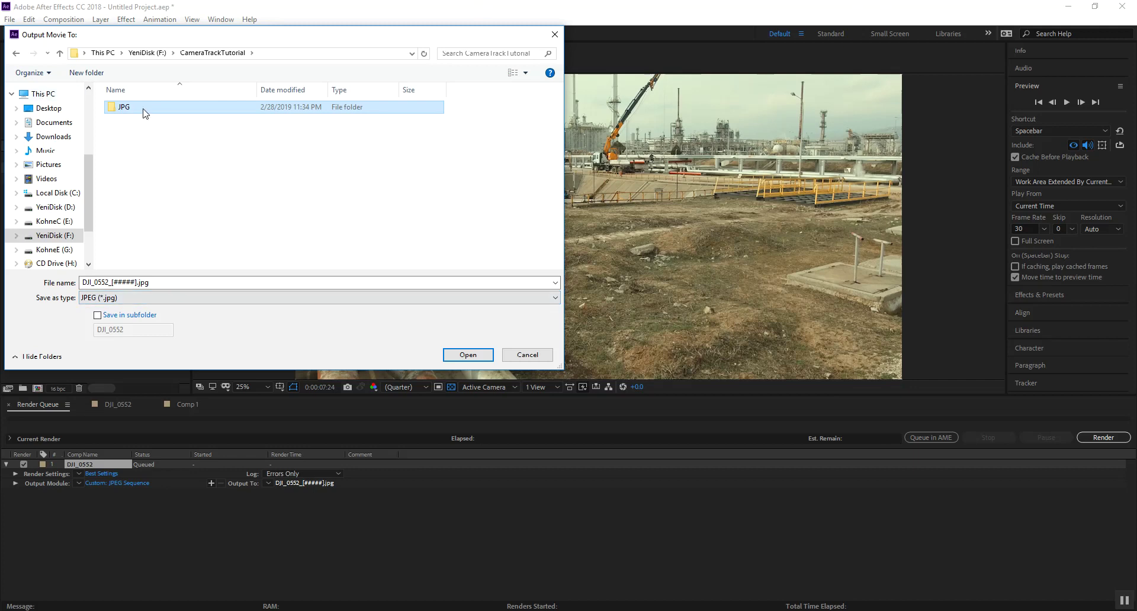
{"action": "double_click", "coordinate": [144, 109]}
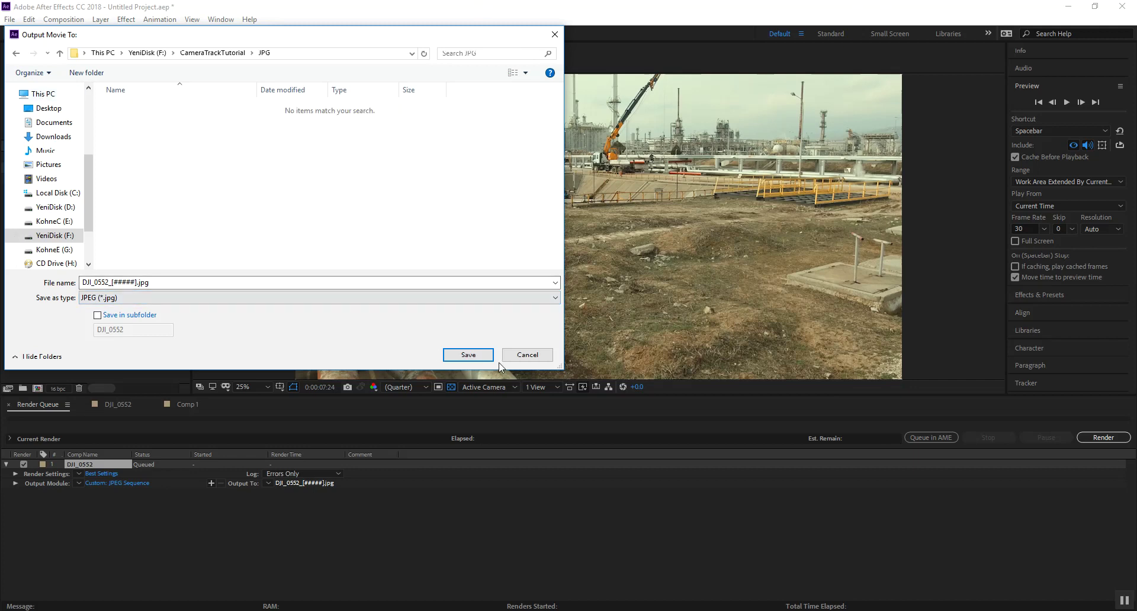
{"action": "left_click", "coordinate": [468, 354]}
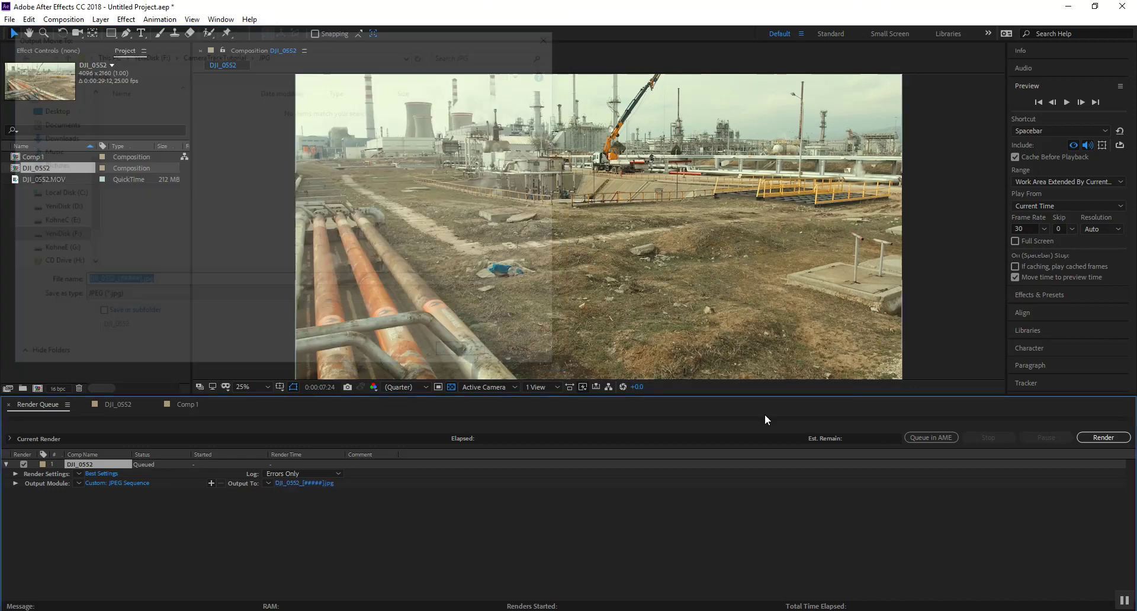
{"action": "left_click", "coordinate": [1123, 441]}
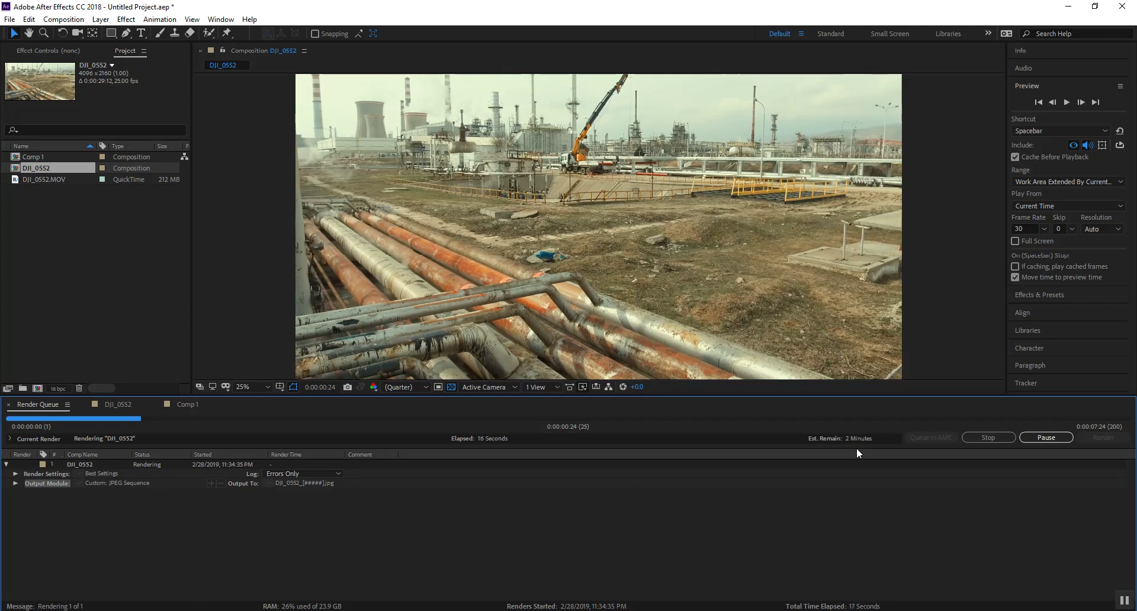
Step: Bring a File Explorer window of CameraTrackTutorial to the front while After Effects renders
{"action": "key", "text": "alt+Tab"}
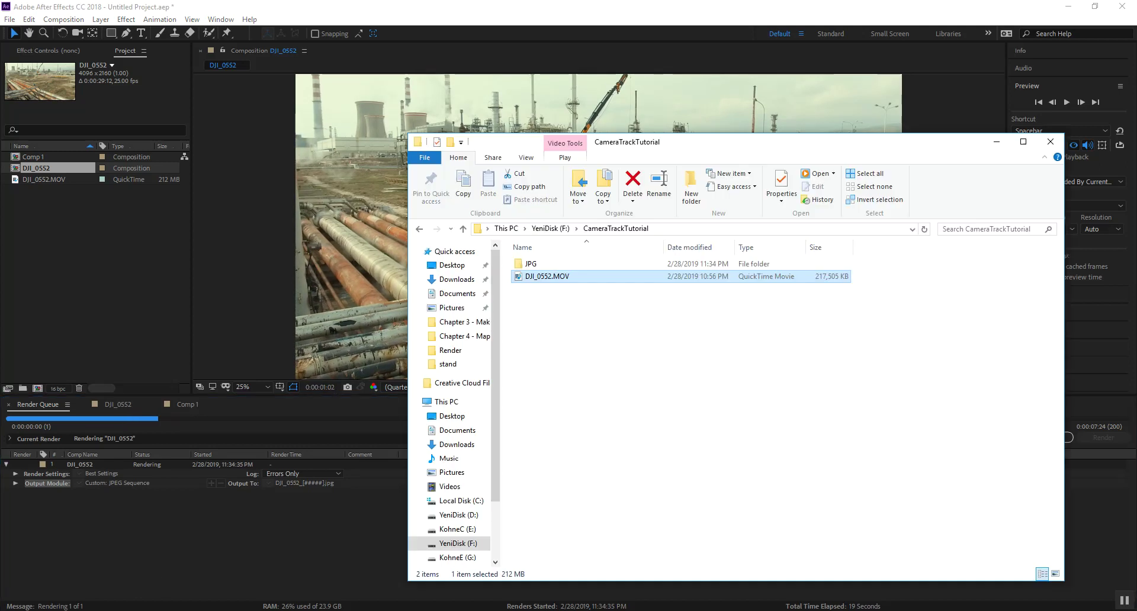
Step: Check frame DJI_0552_00000.jpg in the JPG folder, then close After Effects once rendering finishes
{"action": "double_click", "coordinate": [544, 265]}
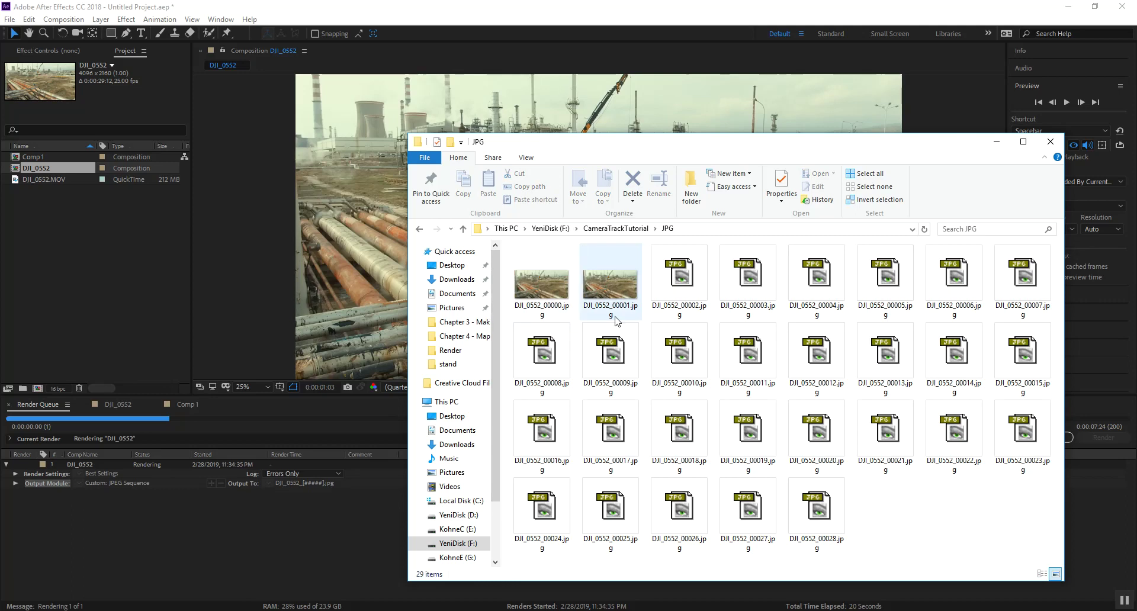
{"action": "left_click_drag", "start_coordinate": [642, 142], "coordinate": [498, 117]}
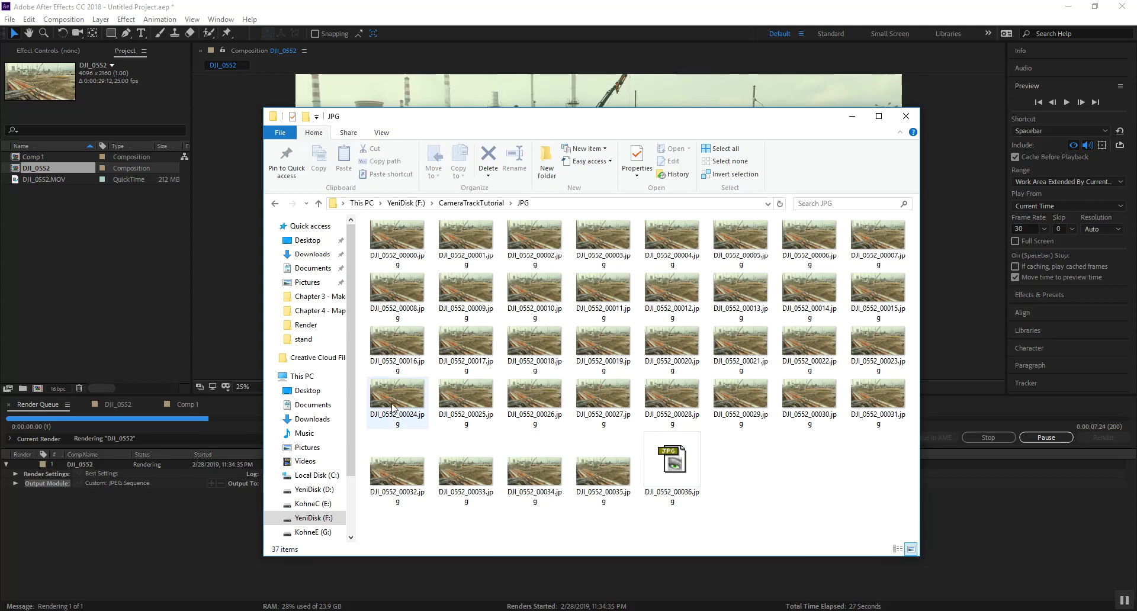
{"action": "left_click", "coordinate": [413, 247]}
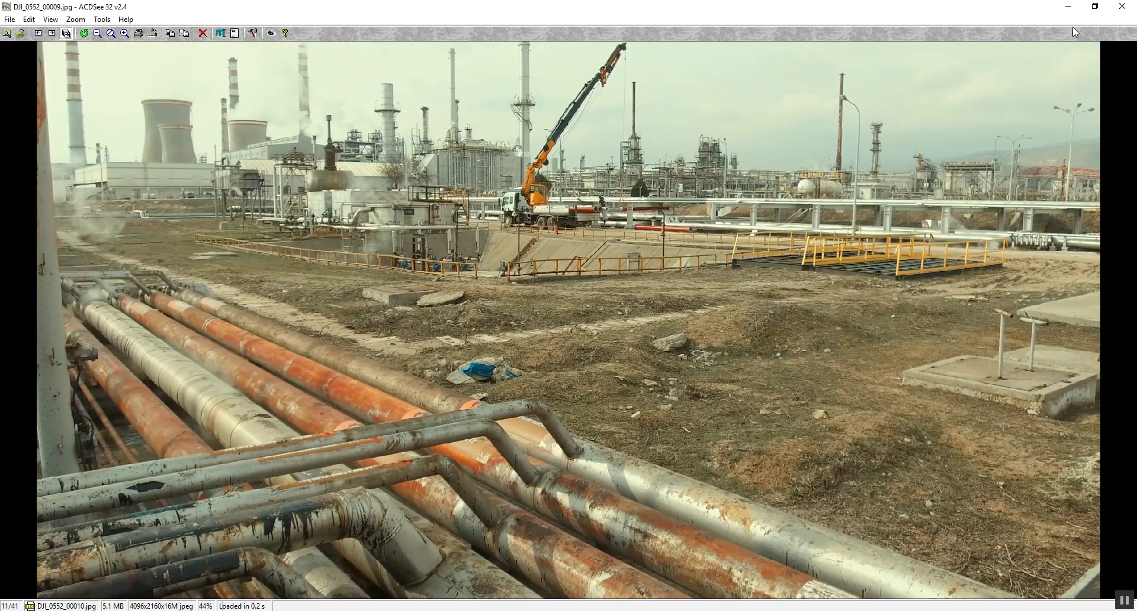
{"action": "key", "text": "Escape"}
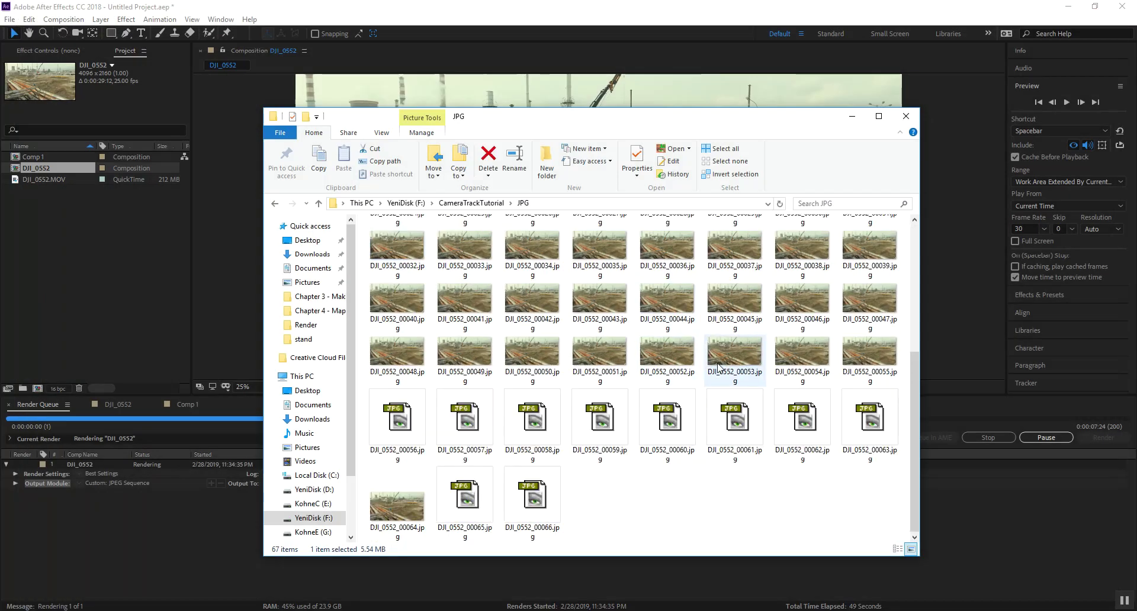
{"action": "scroll", "coordinate": [731, 504], "scroll_direction": "down", "scroll_amount": 3}
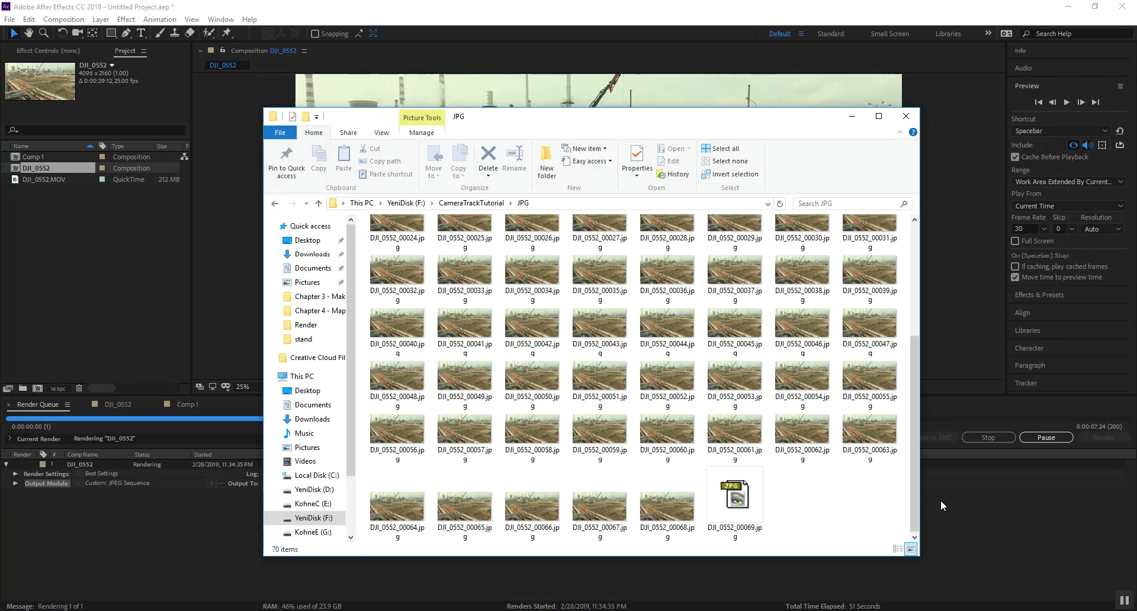
{"action": "left_click", "coordinate": [967, 536]}
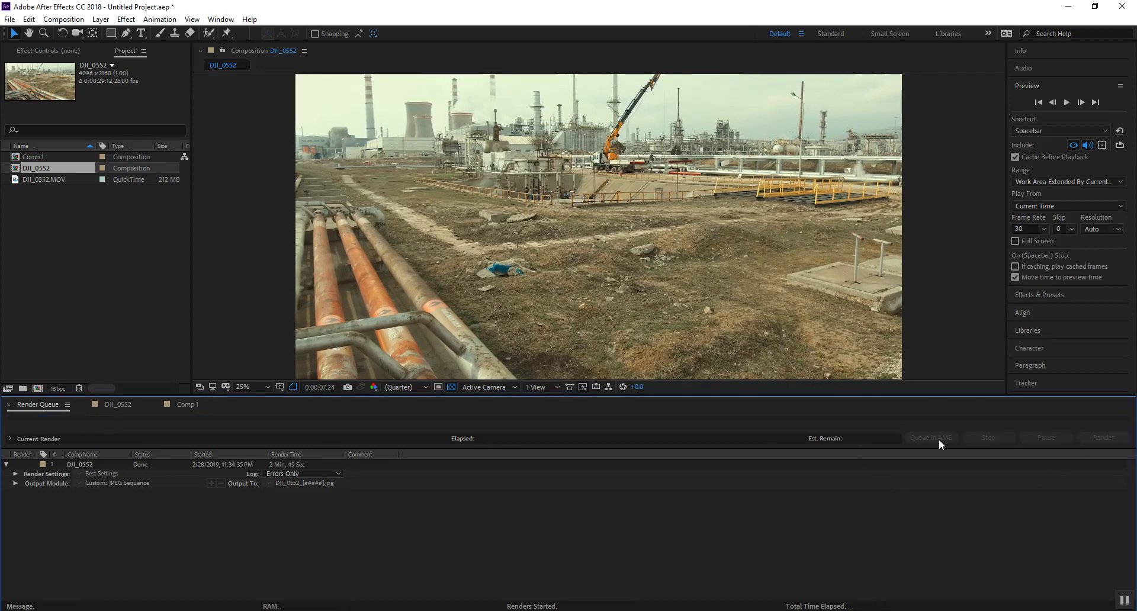
{"action": "left_click", "coordinate": [1121, 6]}
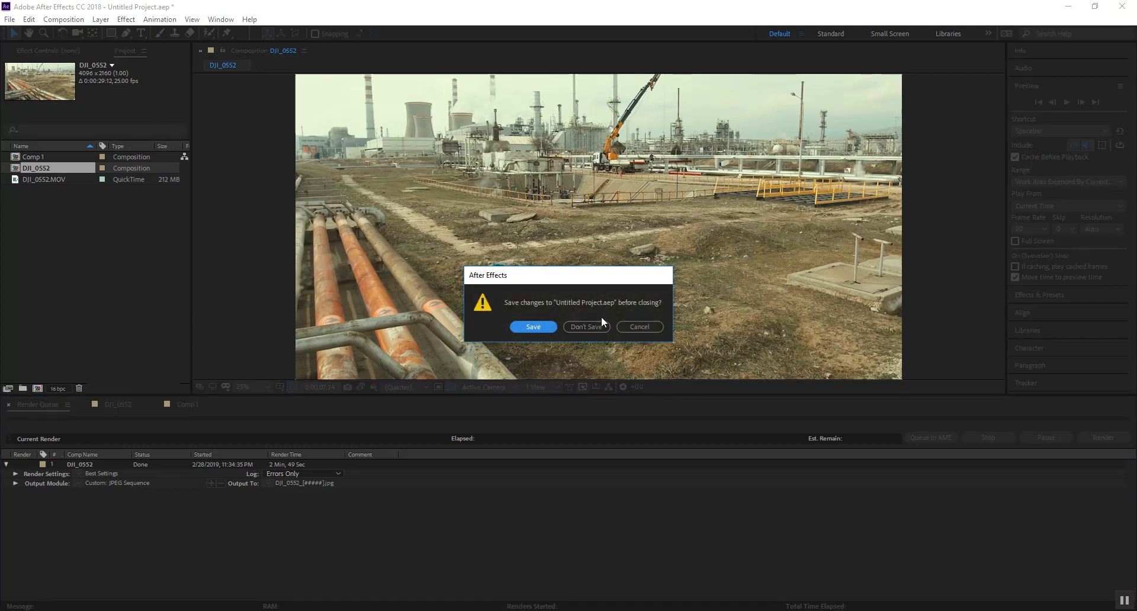
Step: Answer After Effects' save prompt, confirm the last frame DJI_0552_00199.jpg, and switch to SynthEyes
{"action": "left_click", "coordinate": [585, 327]}
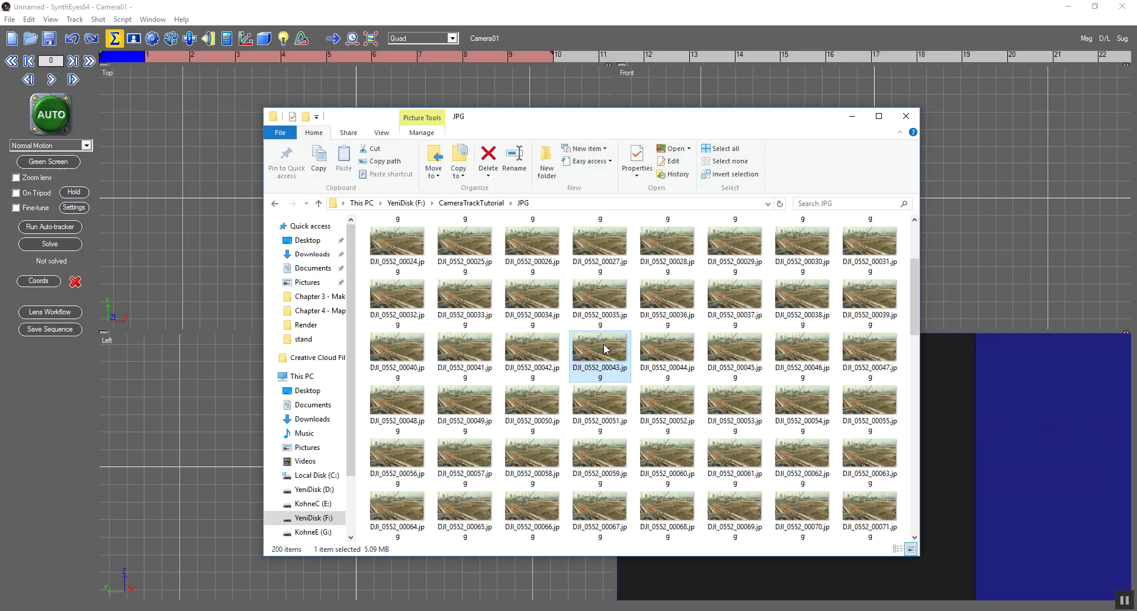
{"action": "scroll", "coordinate": [622, 366], "scroll_direction": "down", "scroll_amount": 1}
{"action": "scroll", "coordinate": [621, 365], "scroll_direction": "down", "scroll_amount": 2}
{"action": "left_click", "coordinate": [886, 503]}
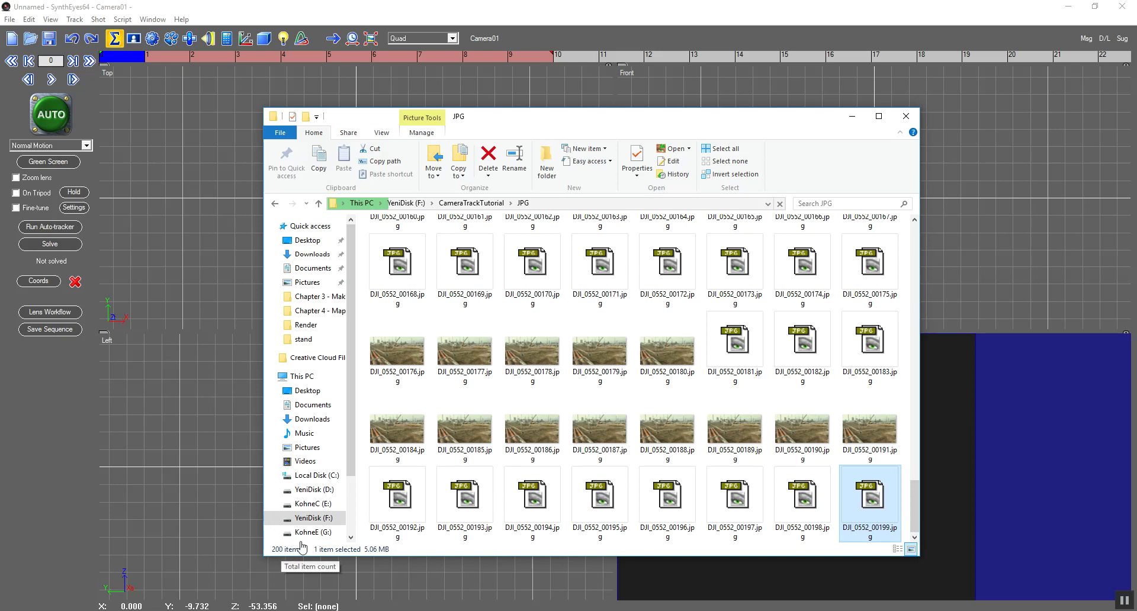
{"action": "left_click", "coordinate": [157, 137]}
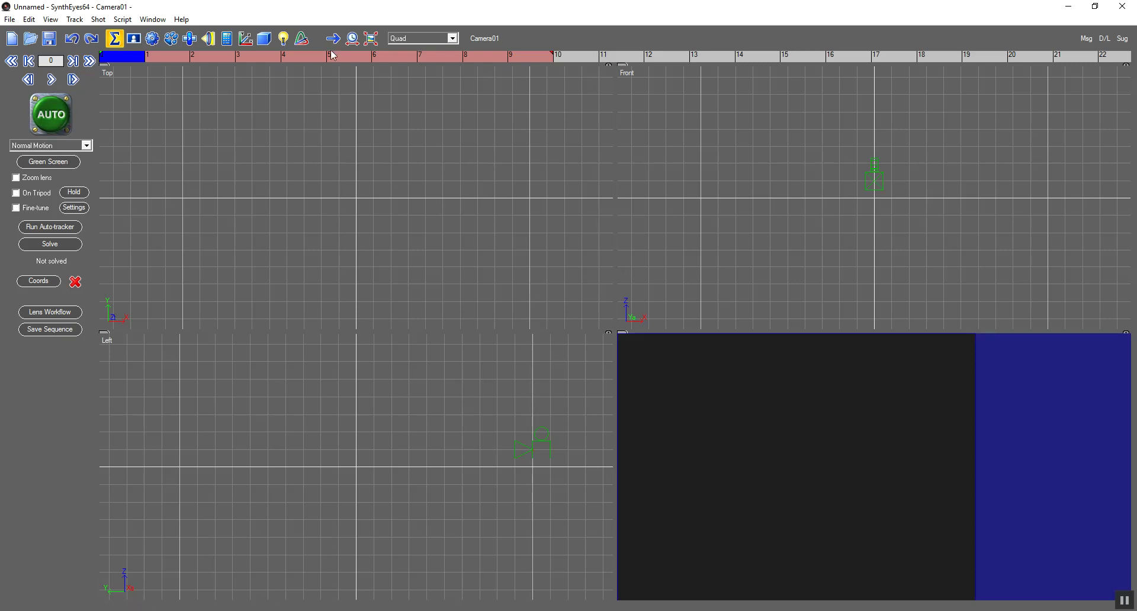
Step: Load DJI_0552_00000.jpg from F:\CameraTrackTutorial\JPG as the 200-frame auto-track shot
{"action": "left_click", "coordinate": [53, 116]}
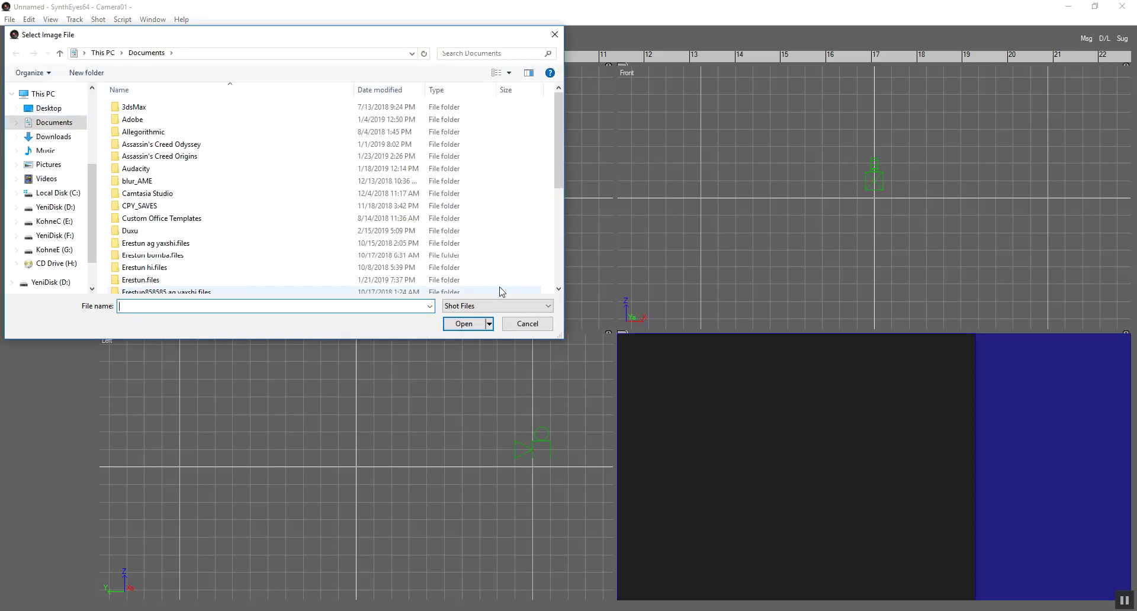
{"action": "left_click", "coordinate": [66, 240]}
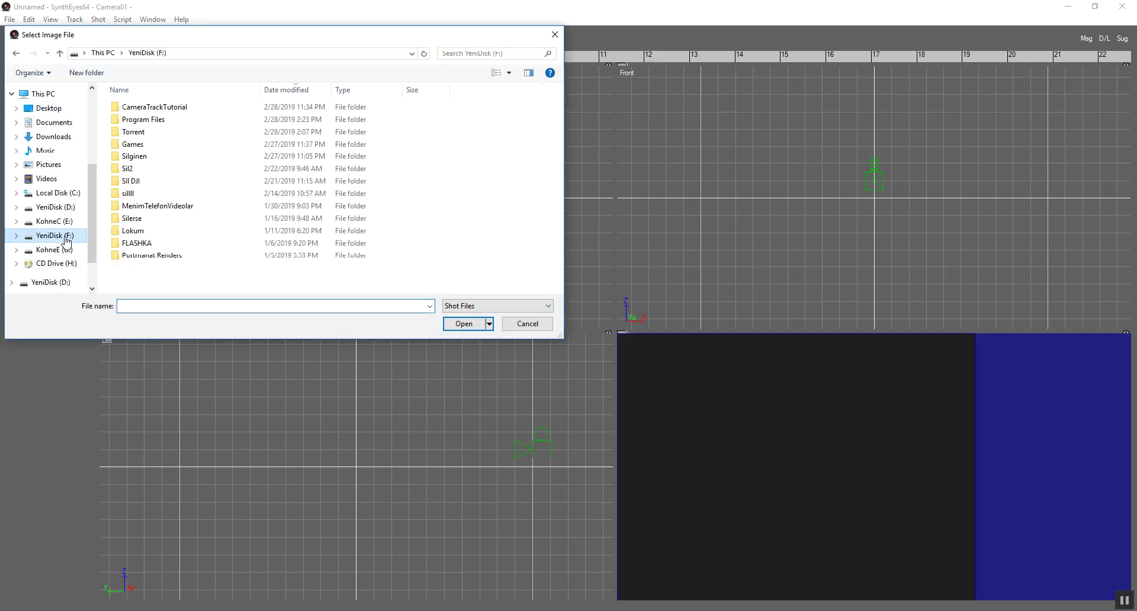
{"action": "double_click", "coordinate": [155, 107]}
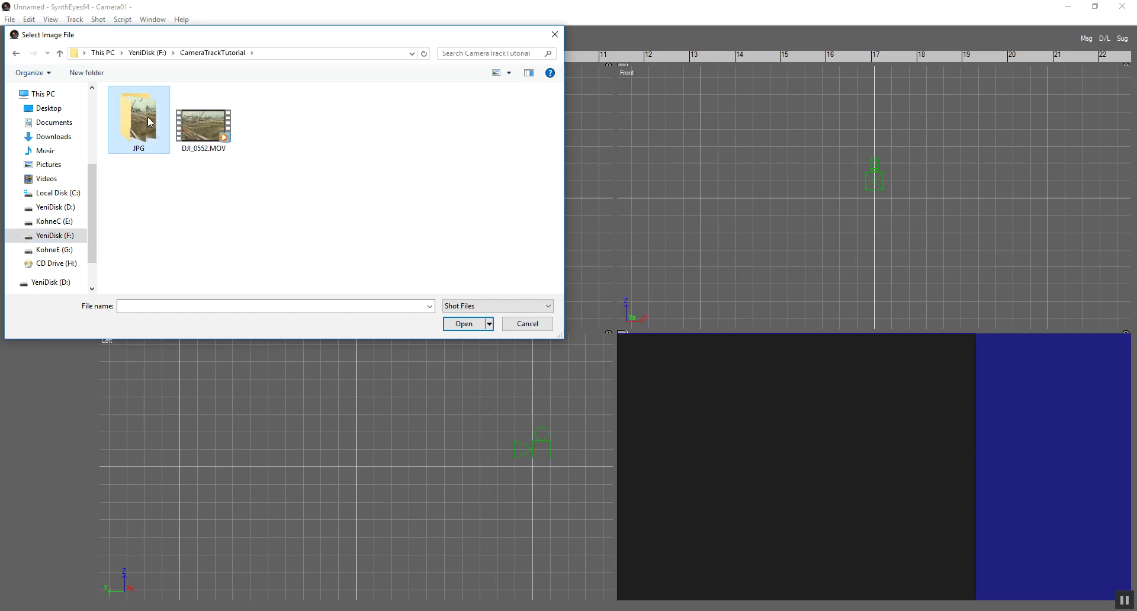
{"action": "double_click", "coordinate": [156, 118]}
{"action": "left_click", "coordinate": [143, 114]}
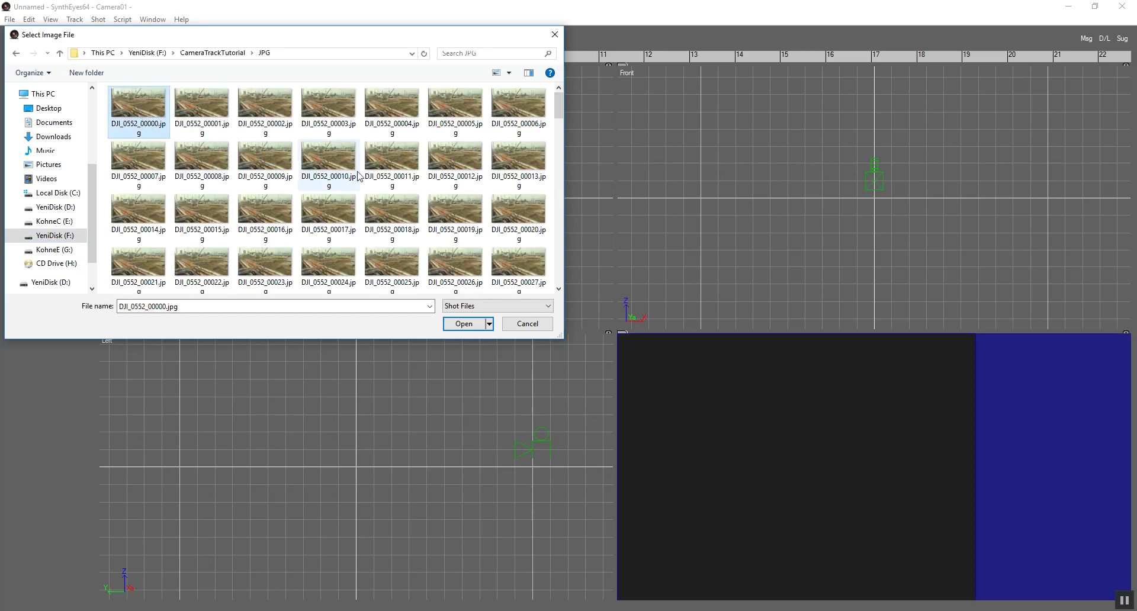
{"action": "left_click", "coordinate": [464, 323]}
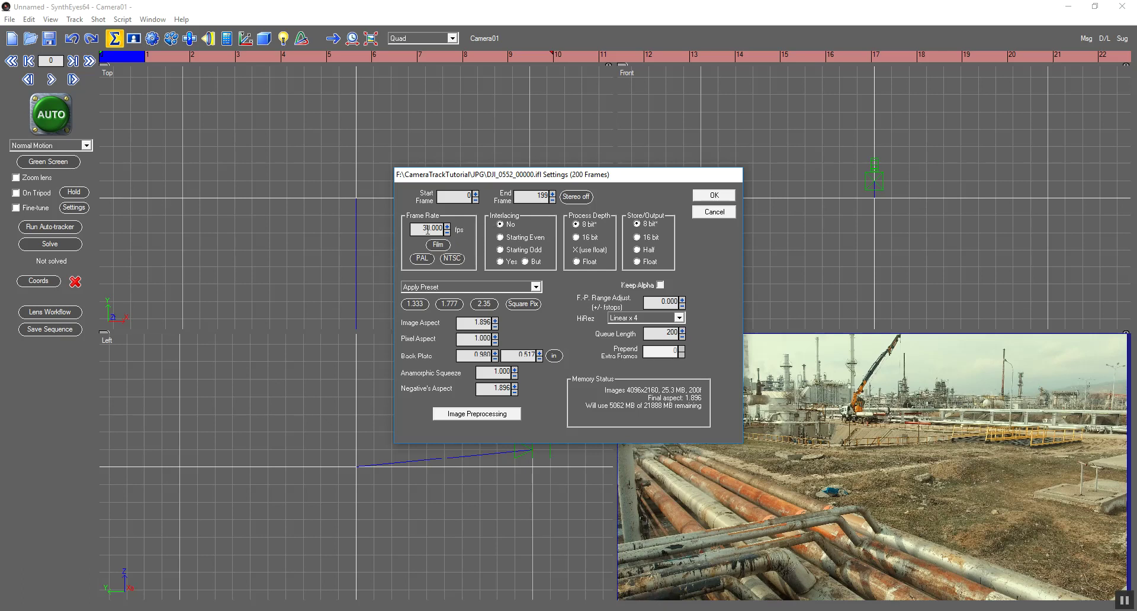
Step: Accept the shot settings to start auto-tracking, then stop the stalled blip computation
{"action": "left_click", "coordinate": [721, 195]}
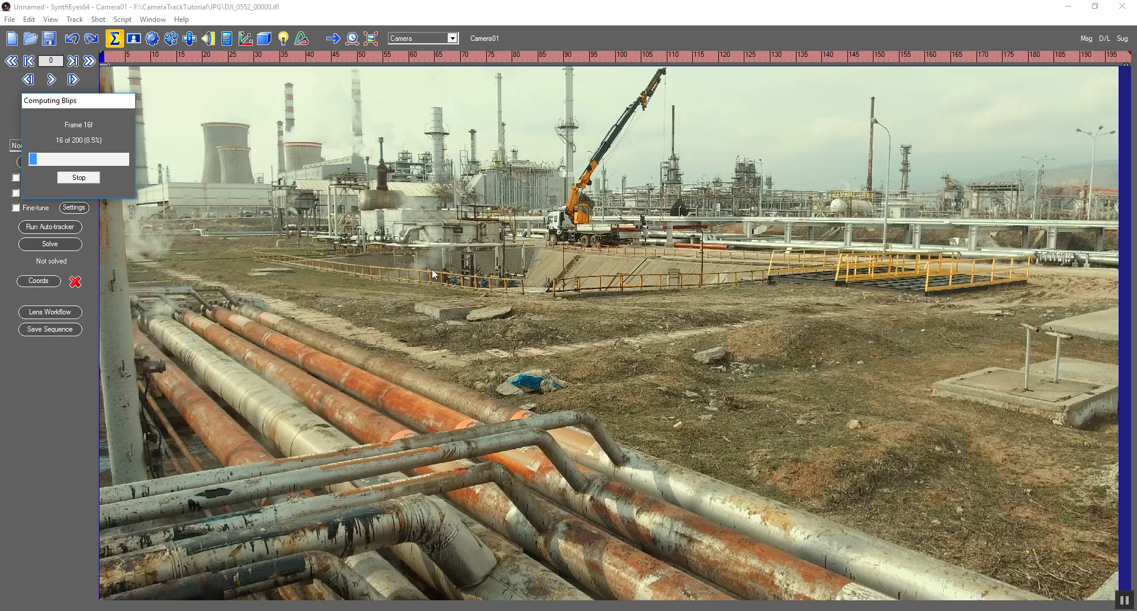
{"action": "left_click_drag", "start_coordinate": [85, 102], "coordinate": [341, 125]}
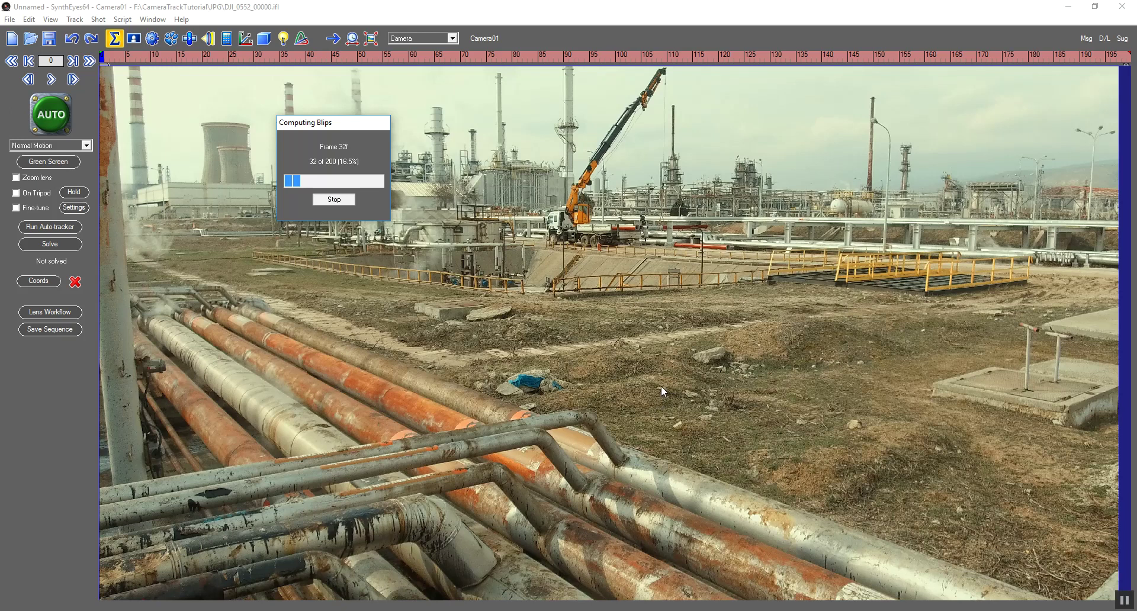
{"action": "left_click", "coordinate": [339, 204]}
Step: Force-close the SynthEyes64.exe process from Task Manager's Details list
{"action": "right_click", "coordinate": [646, 610]}
{"action": "left_click", "coordinate": [699, 575]}
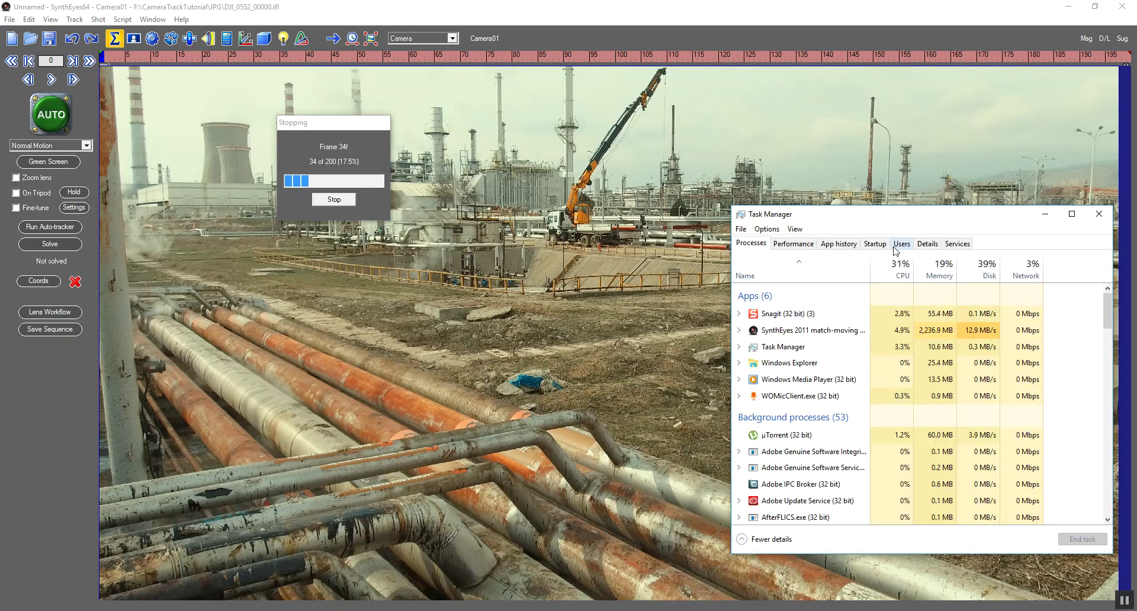
{"action": "left_click", "coordinate": [934, 243]}
{"action": "left_click", "coordinate": [769, 277]}
{"action": "right_click", "coordinate": [793, 276]}
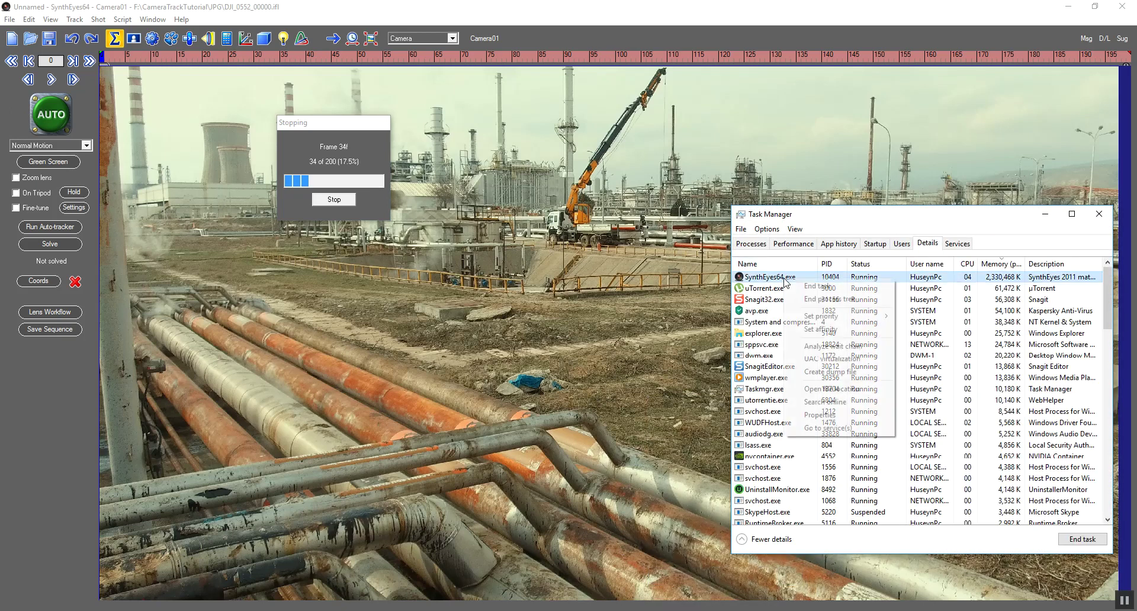
{"action": "left_click", "coordinate": [814, 287]}
{"action": "left_click", "coordinate": [600, 330]}
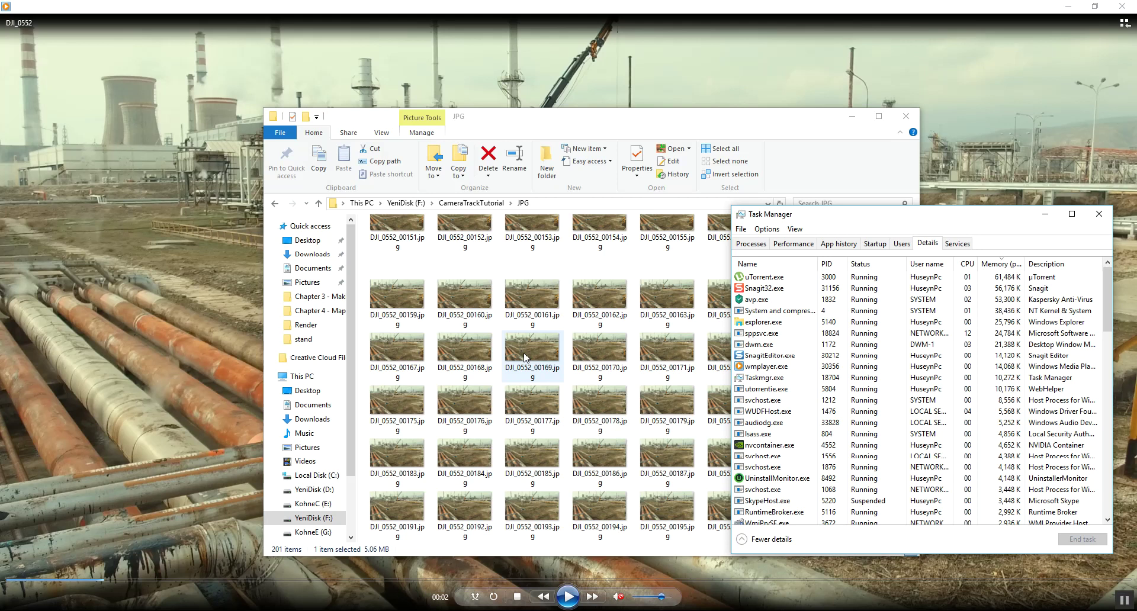
Step: Relaunch SynthEyes from Start search and open DJI_0552_00000.ifl as a new shot
{"action": "key", "text": "r"}
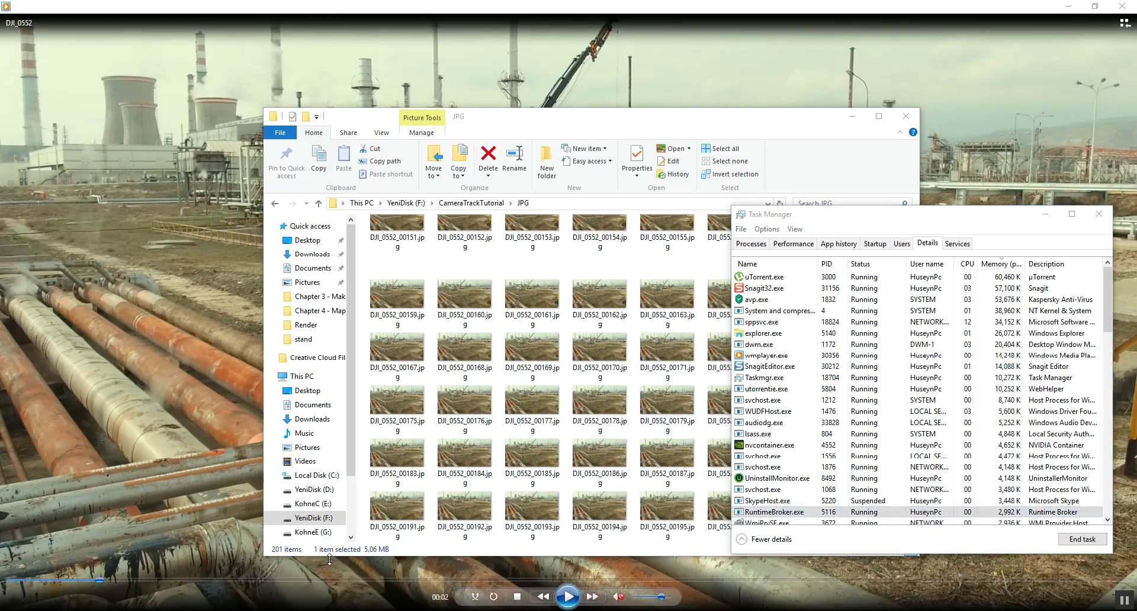
{"action": "key", "text": "super"}
{"action": "type", "text": "syn"}
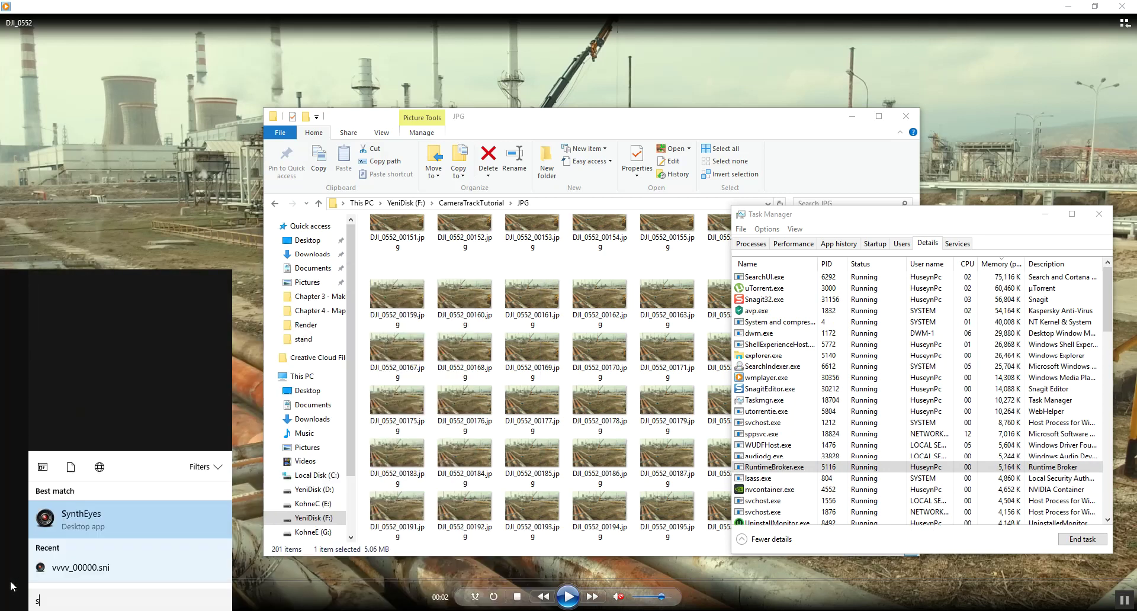
{"action": "key", "text": "Return"}
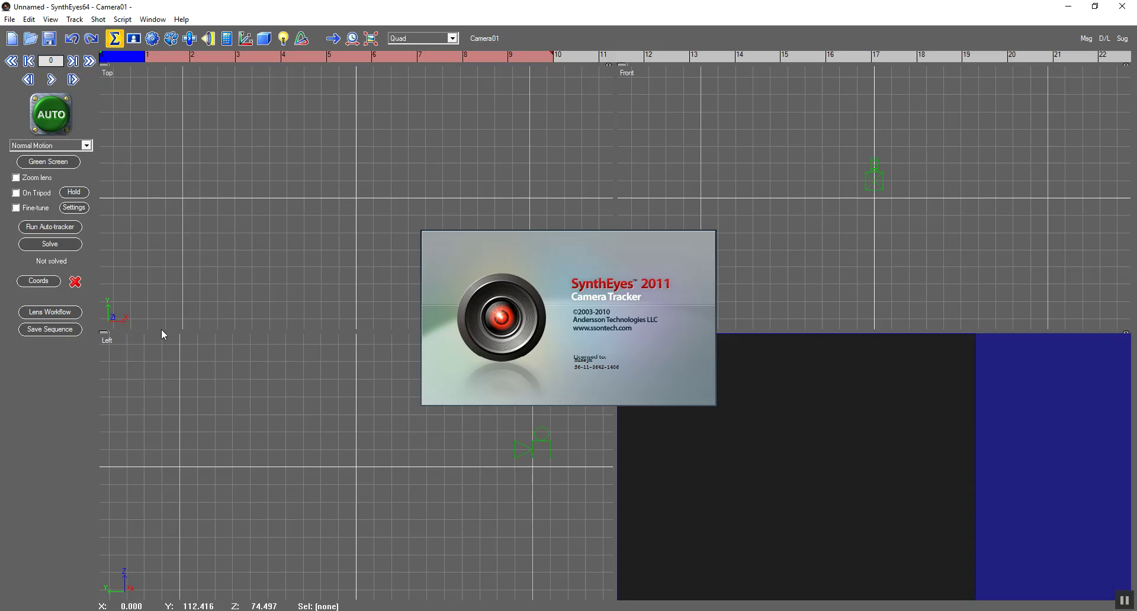
{"action": "left_click", "coordinate": [12, 39]}
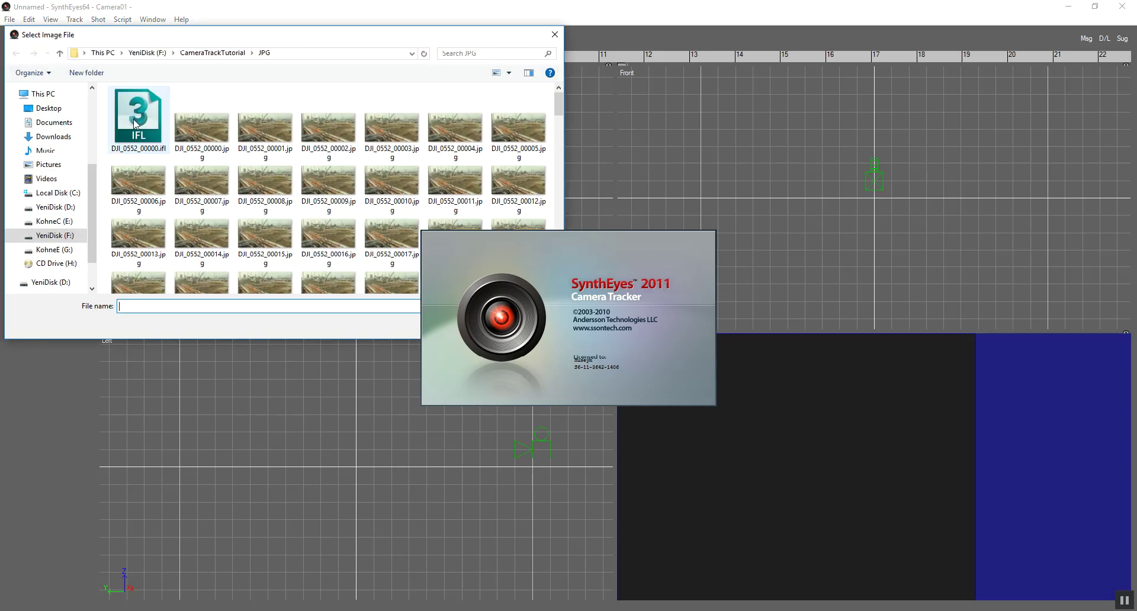
{"action": "double_click", "coordinate": [135, 123]}
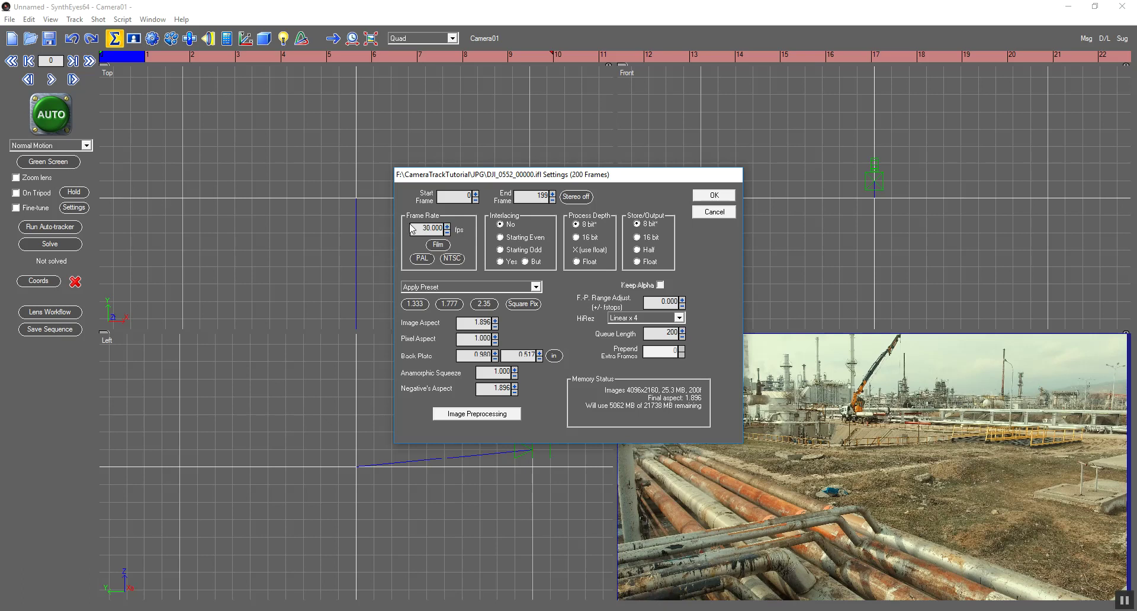
Step: Accept the 200-frame shot settings, then play and scrub through the footage
{"action": "left_click", "coordinate": [713, 195]}
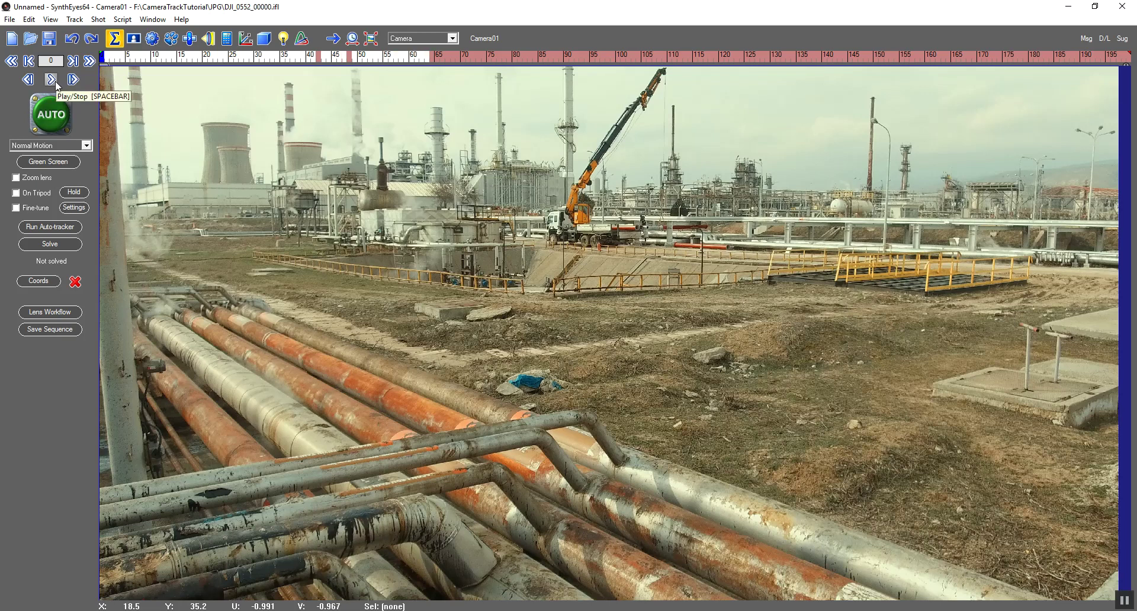
{"action": "key", "text": "space"}
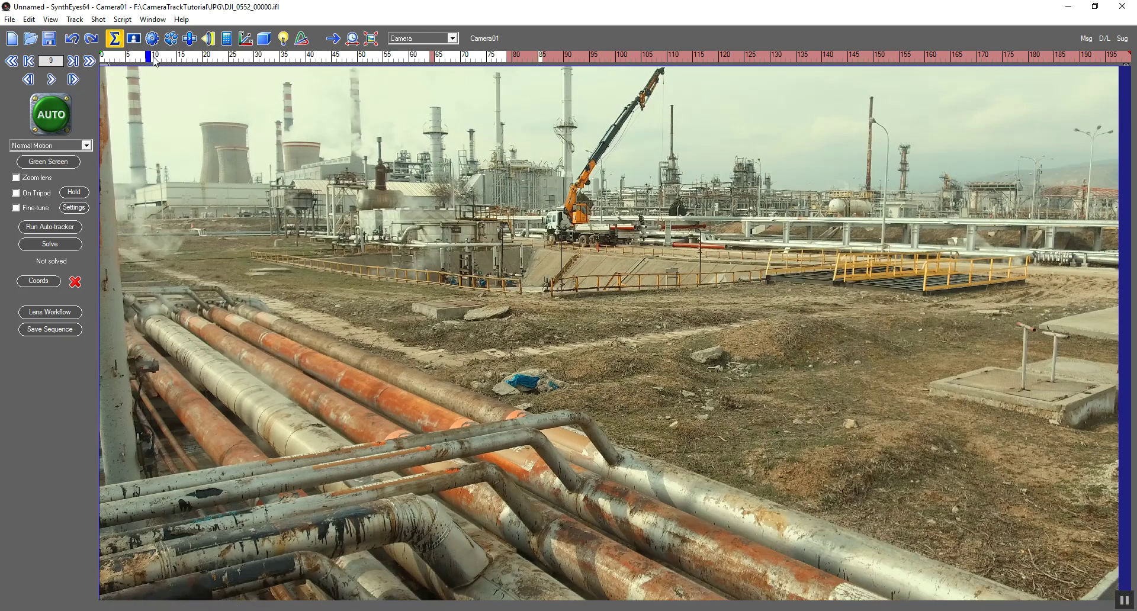
{"action": "key", "text": "space"}
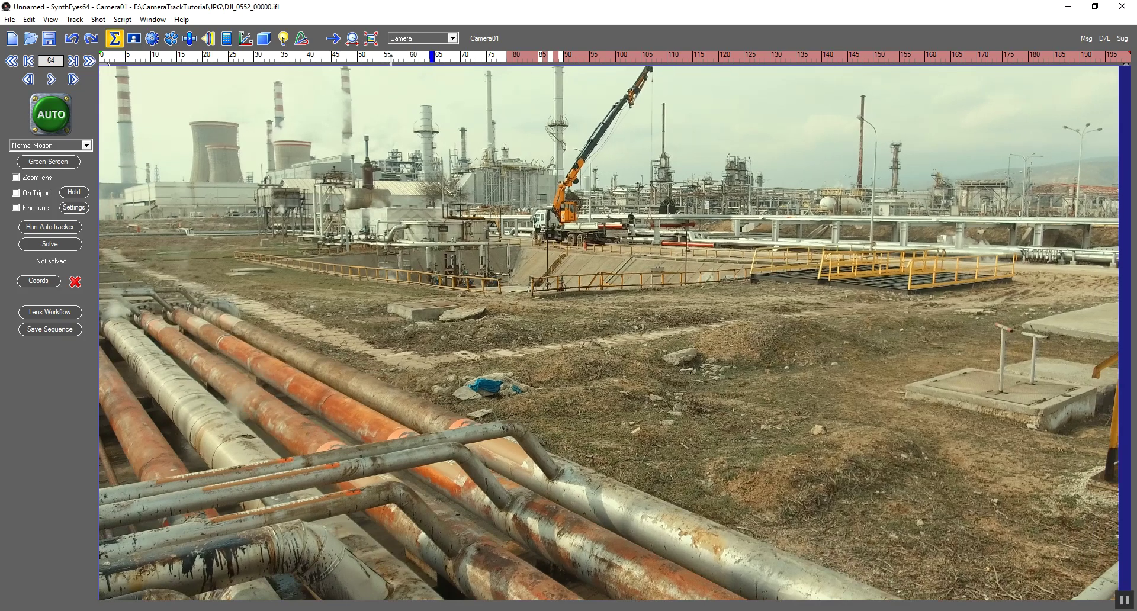
{"action": "left_click", "coordinate": [509, 57]}
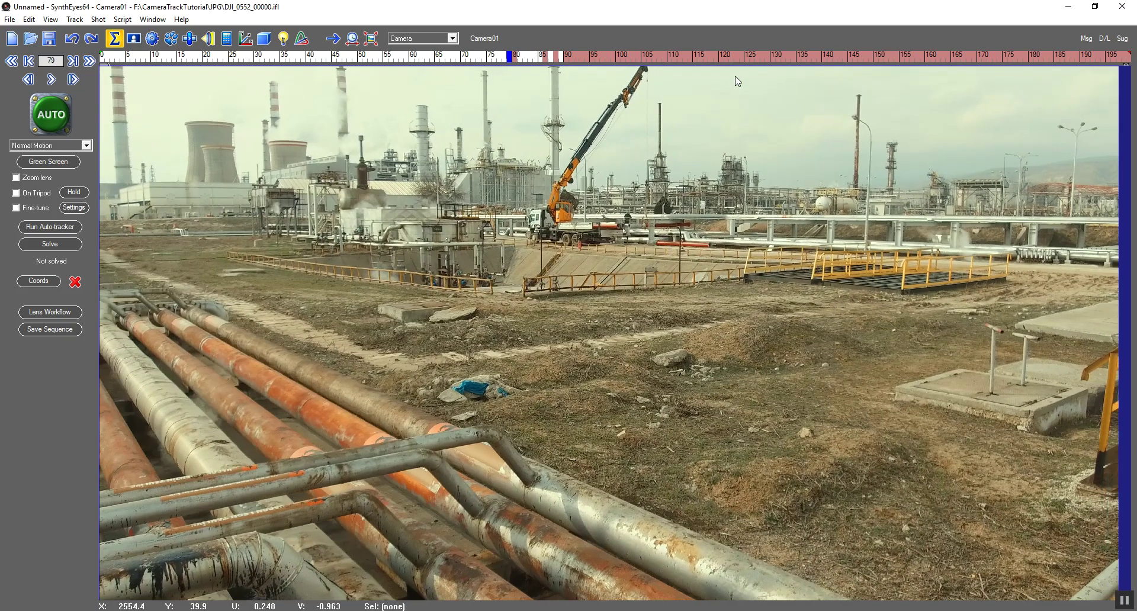
{"action": "left_click", "coordinate": [323, 58]}
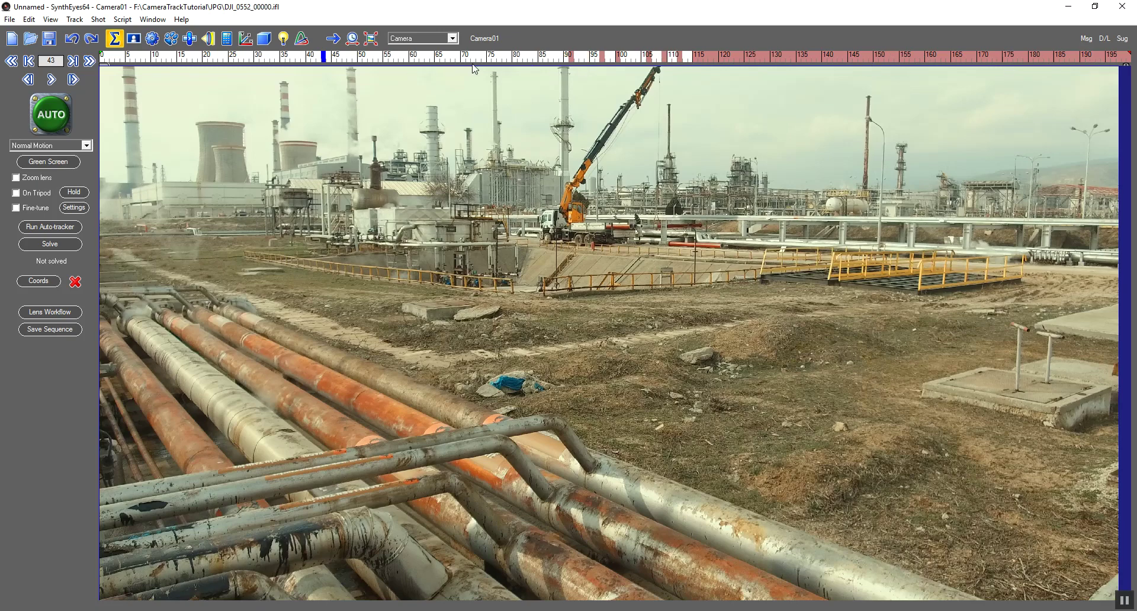
{"action": "left_click", "coordinate": [320, 57]}
{"action": "left_click_drag", "start_coordinate": [320, 58], "coordinate": [123, 69]}
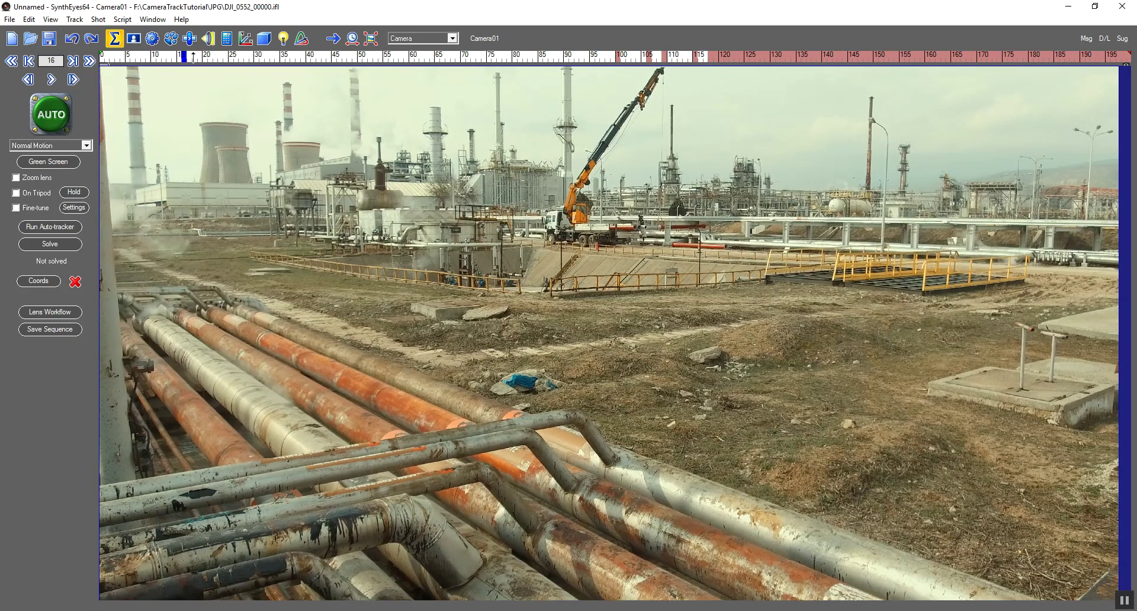
{"action": "left_click", "coordinate": [51, 79]}
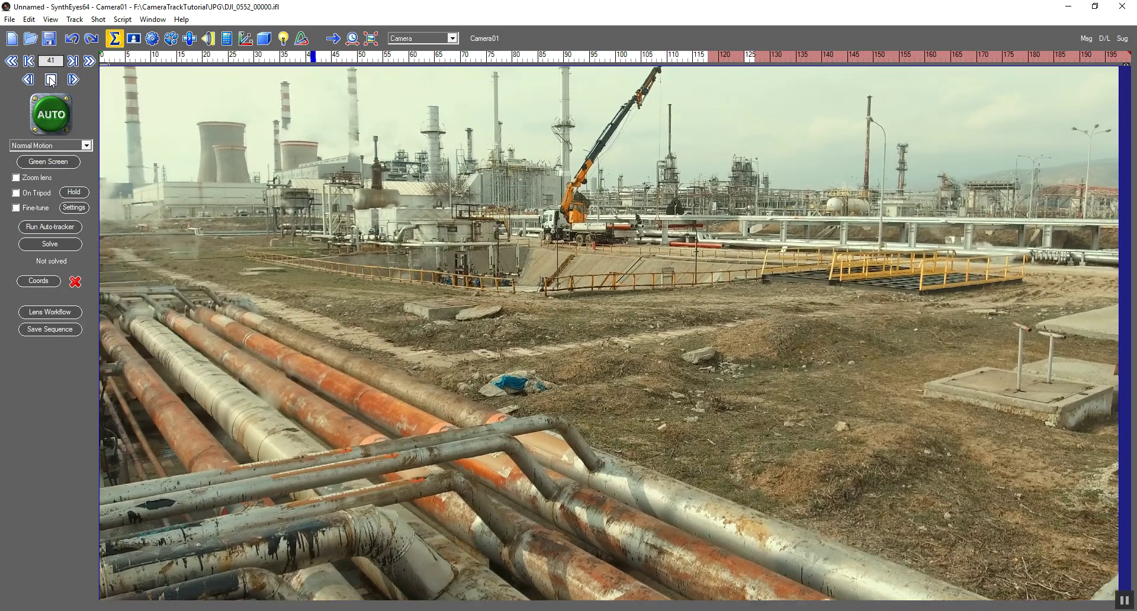
{"action": "left_click", "coordinate": [51, 79]}
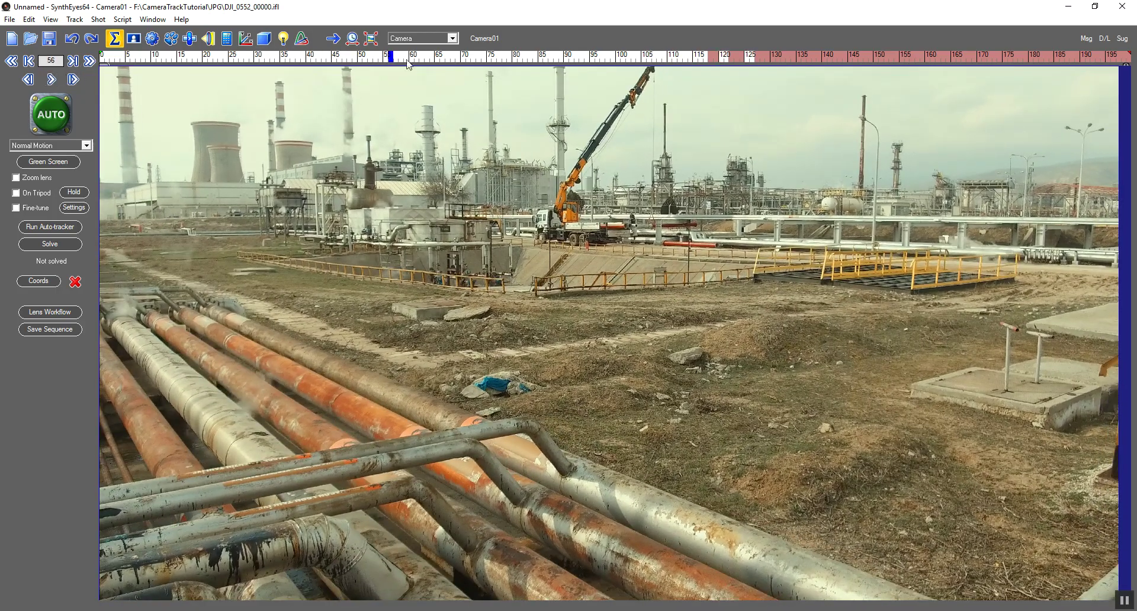
{"action": "left_click_drag", "start_coordinate": [308, 58], "coordinate": [228, 67]}
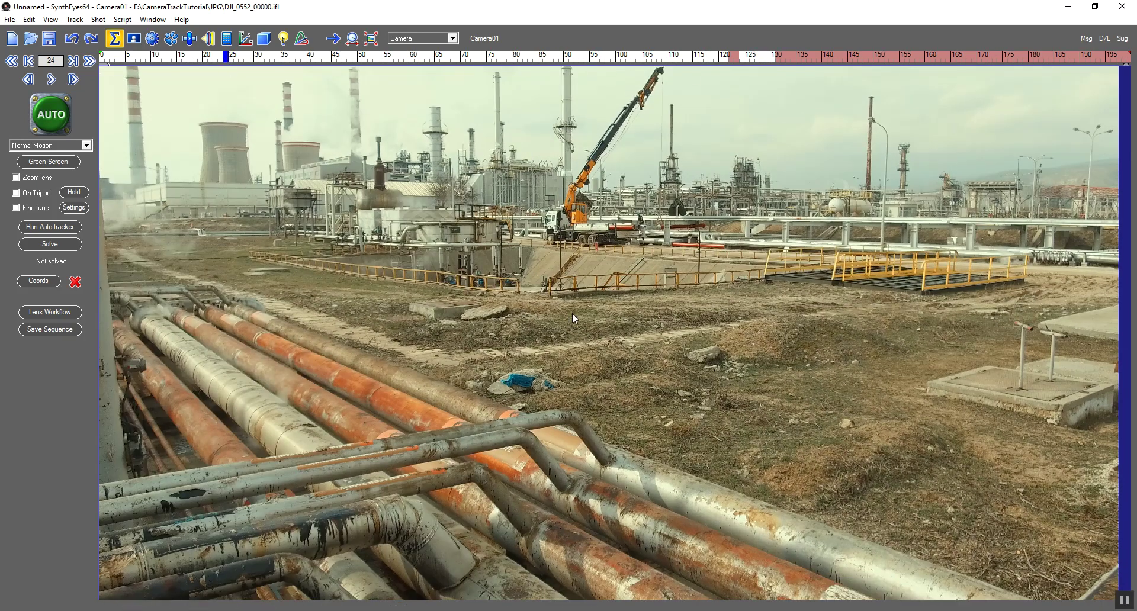
Step: Set playback to Normal Speed, replay from the first frame, and run the automatic track
{"action": "left_click", "coordinate": [68, 21]}
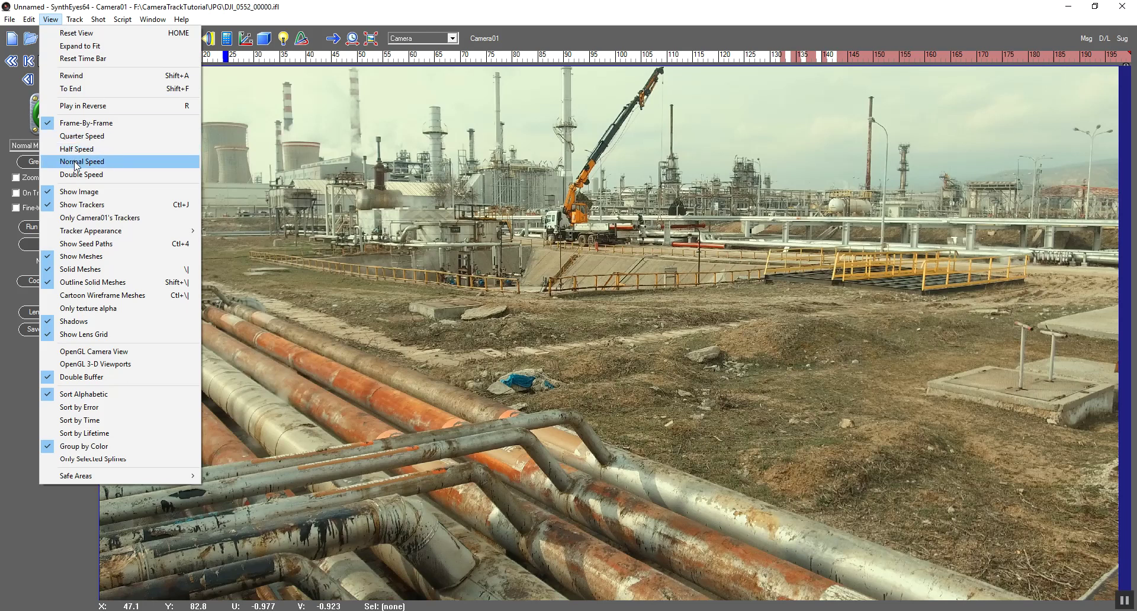
{"action": "left_click", "coordinate": [94, 160]}
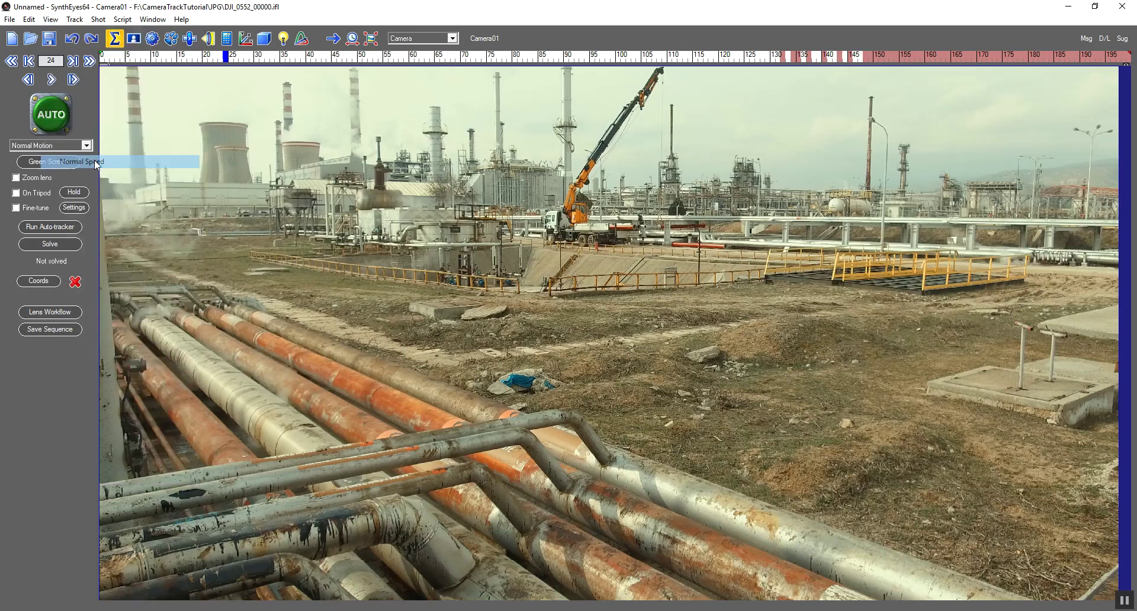
{"action": "left_click_drag", "start_coordinate": [219, 56], "coordinate": [101, 57]}
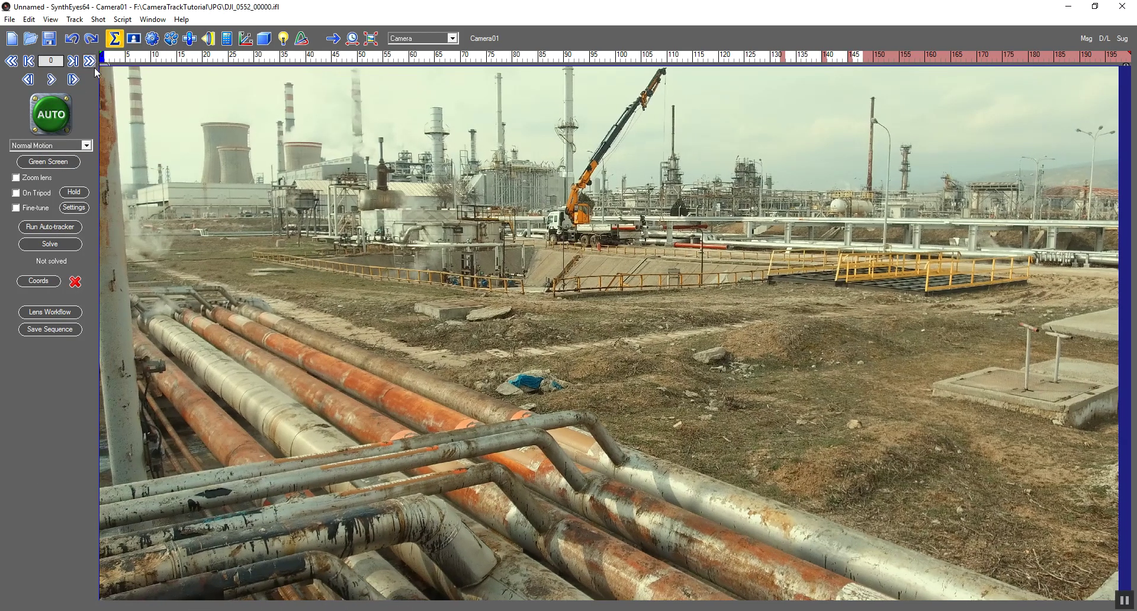
{"action": "left_click", "coordinate": [51, 79]}
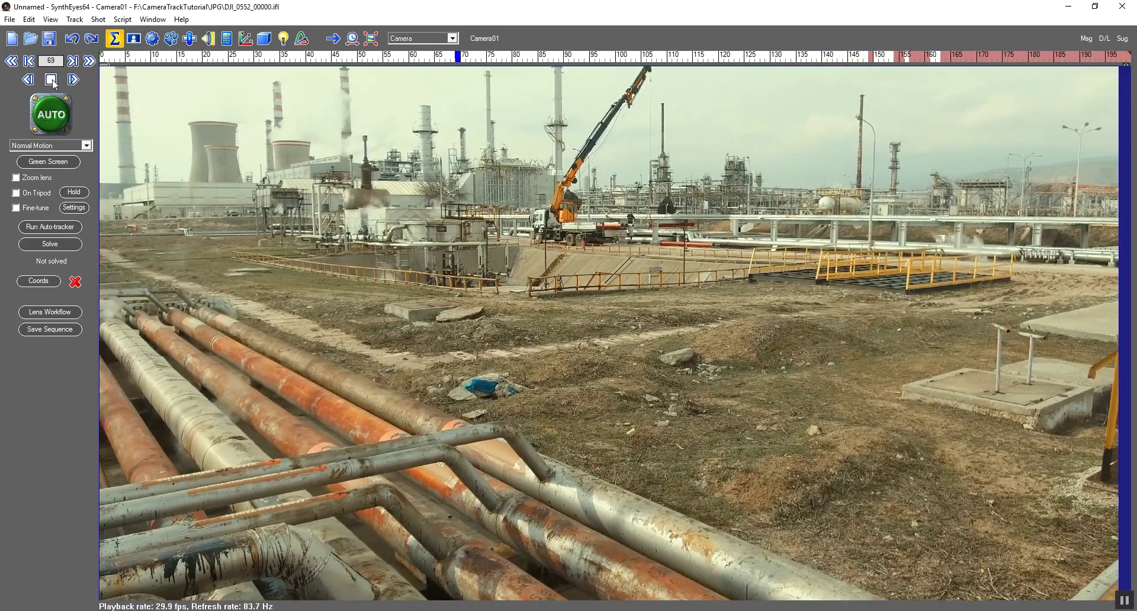
{"action": "left_click", "coordinate": [51, 80]}
{"action": "left_click", "coordinate": [75, 19]}
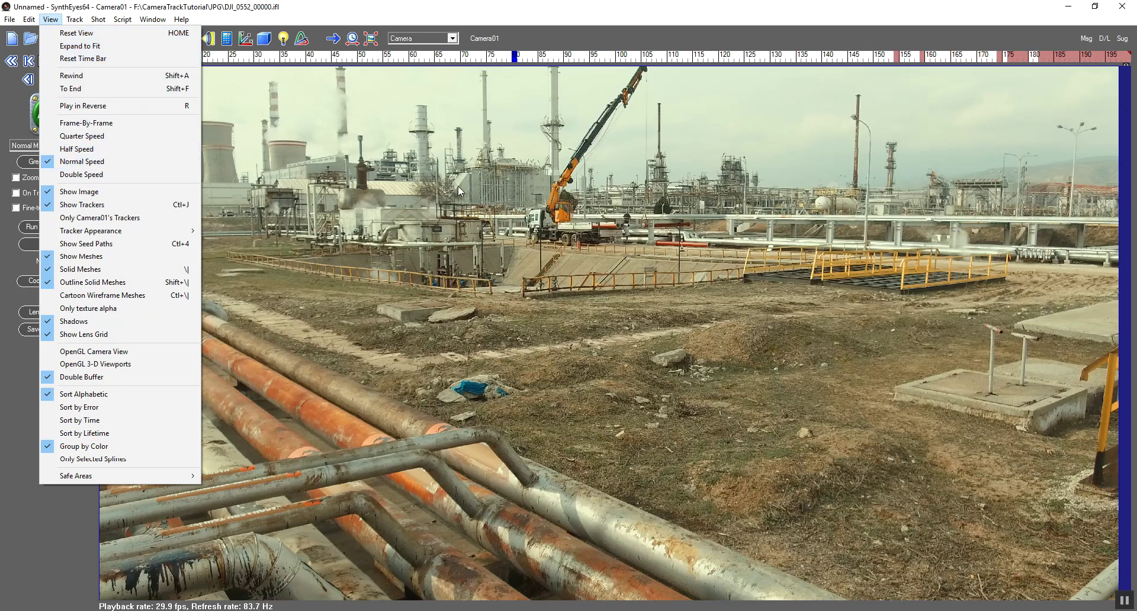
{"action": "left_click", "coordinate": [1086, 80]}
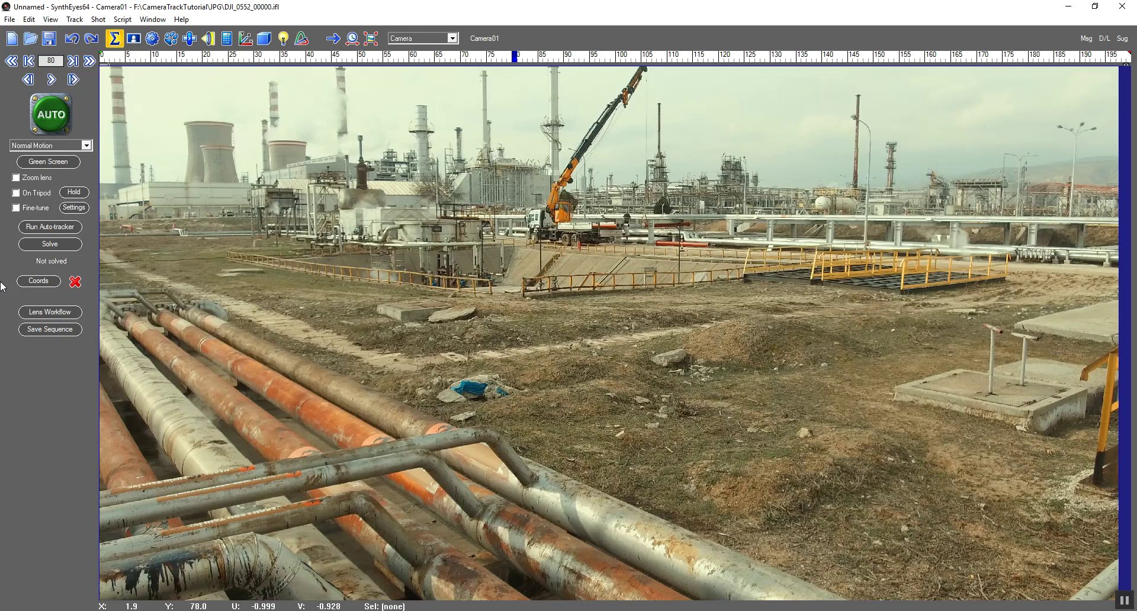
{"action": "left_click", "coordinate": [53, 231]}
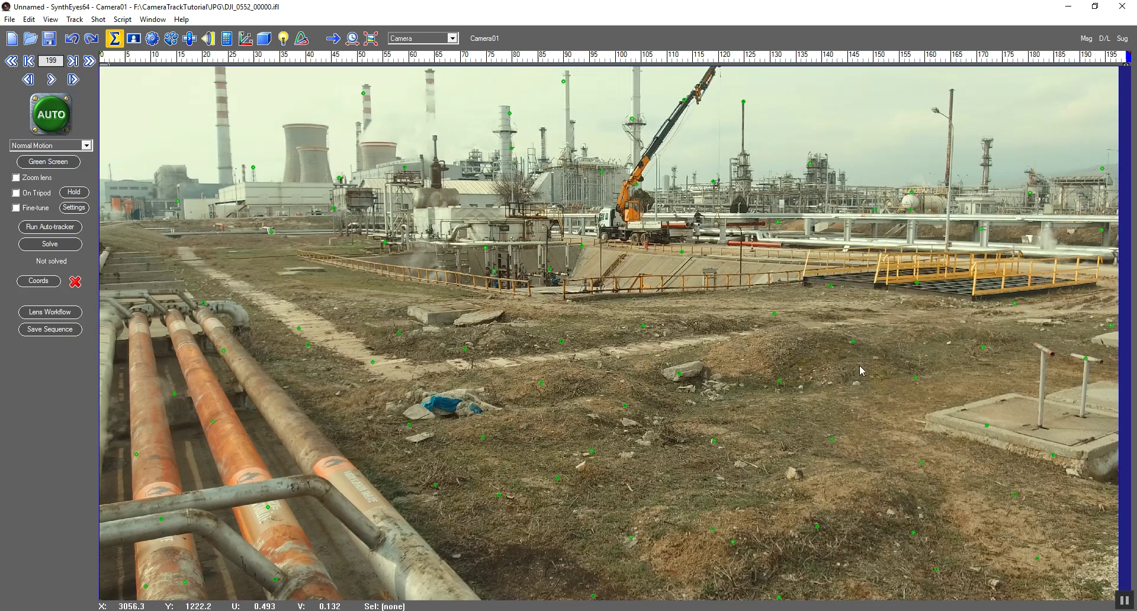
Step: Scrub back through the tracked frames, then solve Camera01 to a 0.969399 hpix error
{"action": "mouse_move", "coordinate": [139, 56]}
{"action": "left_mouse_down"}
{"action": "mouse_move", "coordinate": [1083, 154]}
{"action": "mouse_move", "coordinate": [246, 169]}
{"action": "left_mouse_up"}
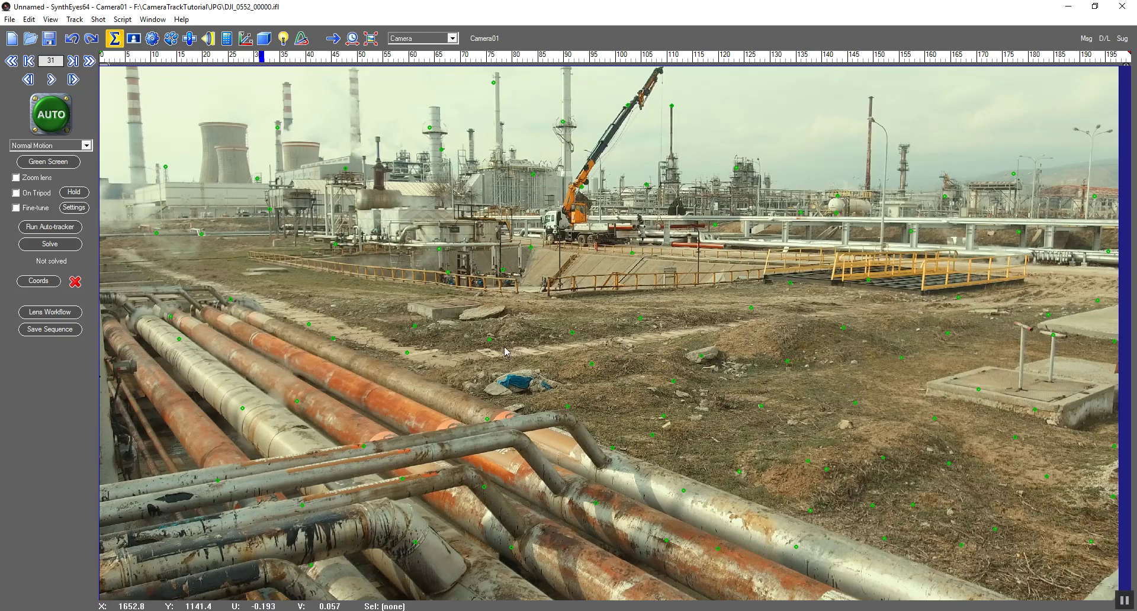
{"action": "left_click", "coordinate": [51, 245]}
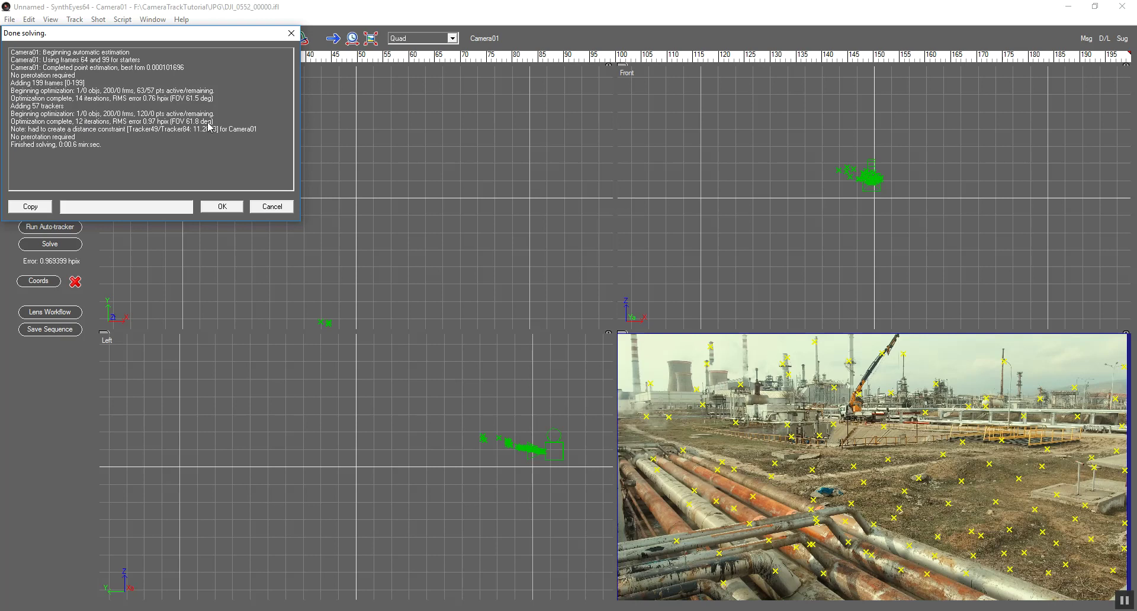
Step: Close the solve report and frame the point cloud and camera path in the side, front and Top views
{"action": "left_click", "coordinate": [217, 206]}
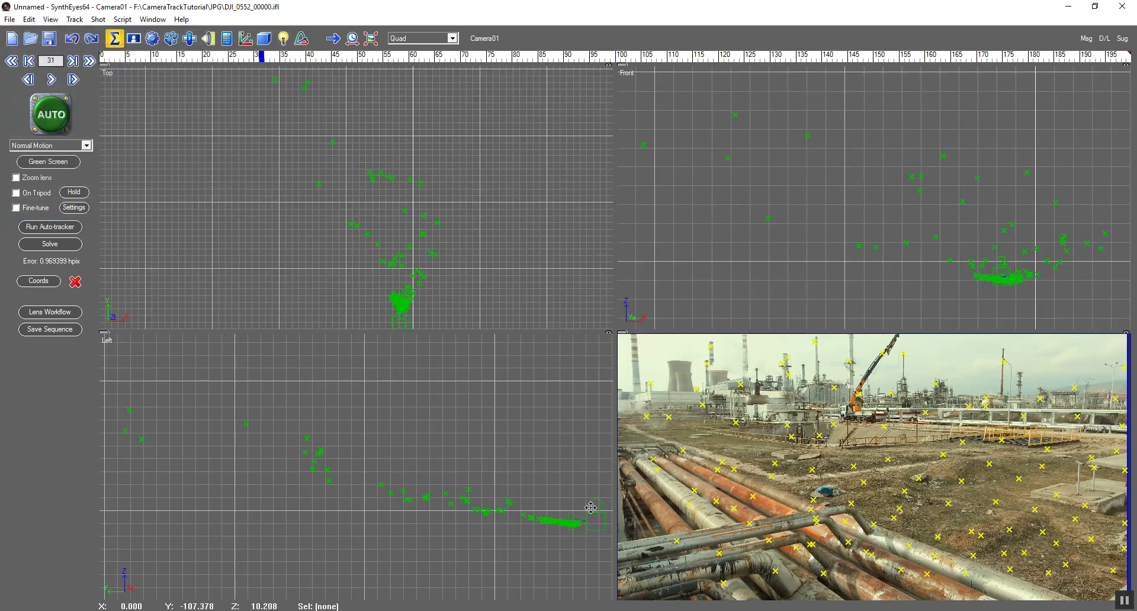
{"action": "middle_click_drag", "start_coordinate": [574, 470], "coordinate": [460, 418]}
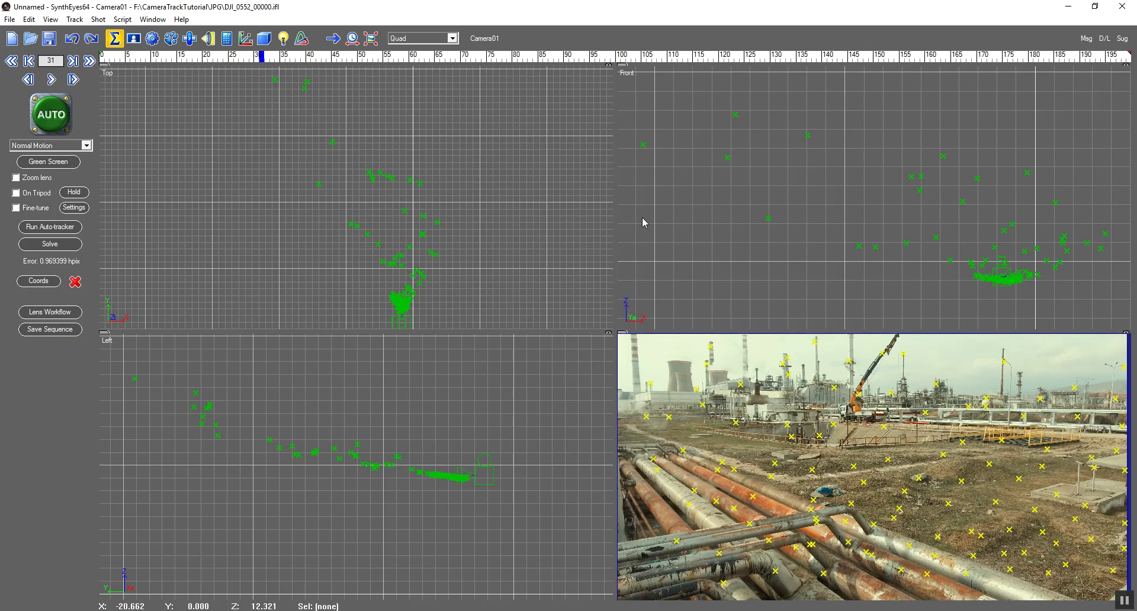
{"action": "middle_click_drag", "start_coordinate": [892, 287], "coordinate": [746, 241]}
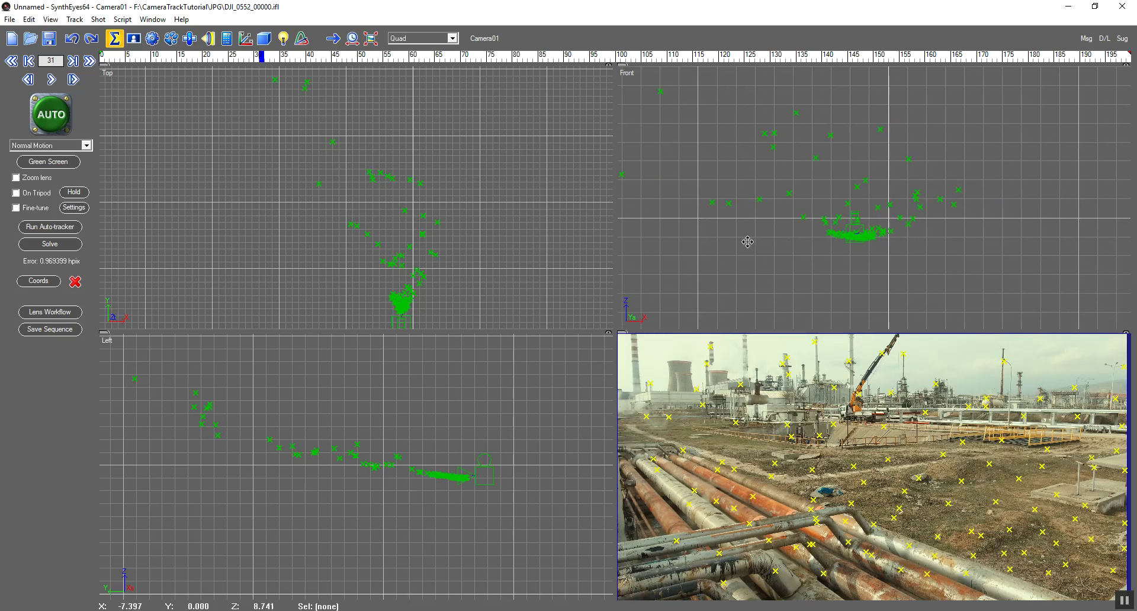
{"action": "middle_click_drag", "start_coordinate": [511, 433], "coordinate": [489, 417]}
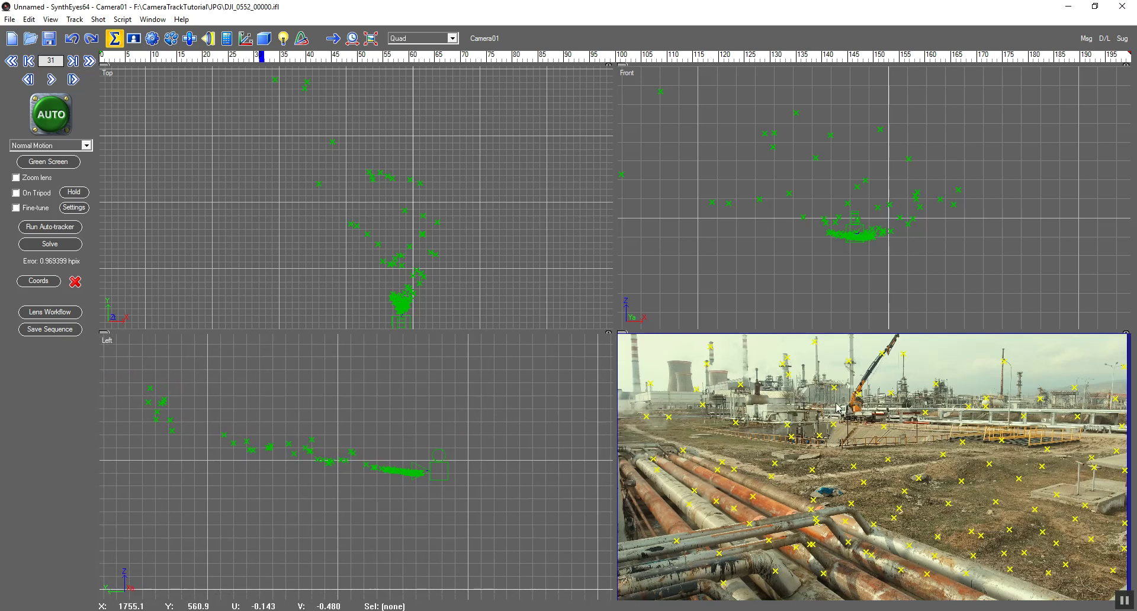
{"action": "middle_click_drag", "start_coordinate": [862, 287], "coordinate": [858, 279]}
{"action": "scroll", "coordinate": [855, 263], "scroll_direction": "up", "scroll_amount": 2}
{"action": "scroll", "coordinate": [853, 250], "scroll_direction": "up", "scroll_amount": 1}
{"action": "scroll", "coordinate": [817, 204], "scroll_direction": "up", "scroll_amount": 2}
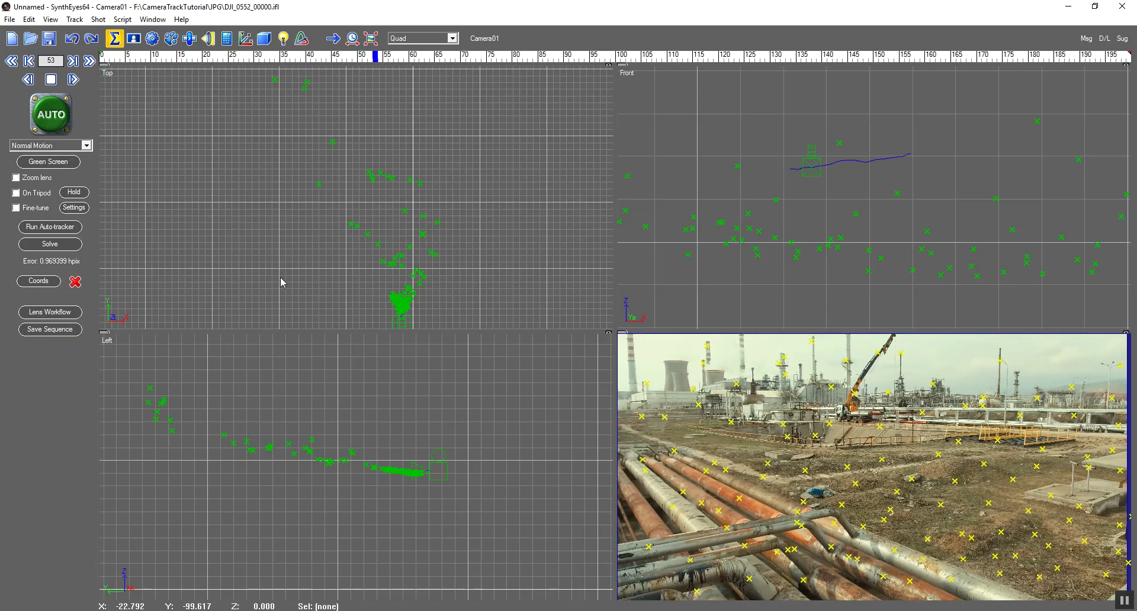
{"action": "mouse_move", "coordinate": [413, 276]}
{"action": "middle_mouse_down"}
{"action": "mouse_move", "coordinate": [411, 223]}
{"action": "mouse_move", "coordinate": [358, 300]}
{"action": "mouse_move", "coordinate": [372, 246]}
{"action": "mouse_move", "coordinate": [371, 143]}
{"action": "middle_mouse_up"}
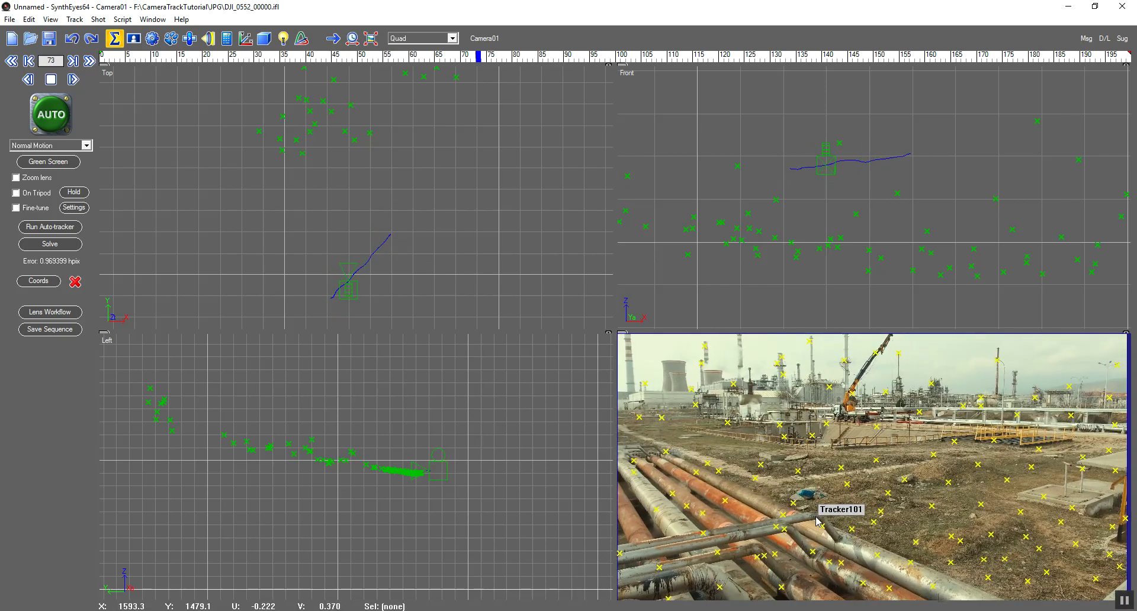
Step: Stop playback at frame 131, then select and deselect Tracker83 on the ground
{"action": "left_click", "coordinate": [50, 80]}
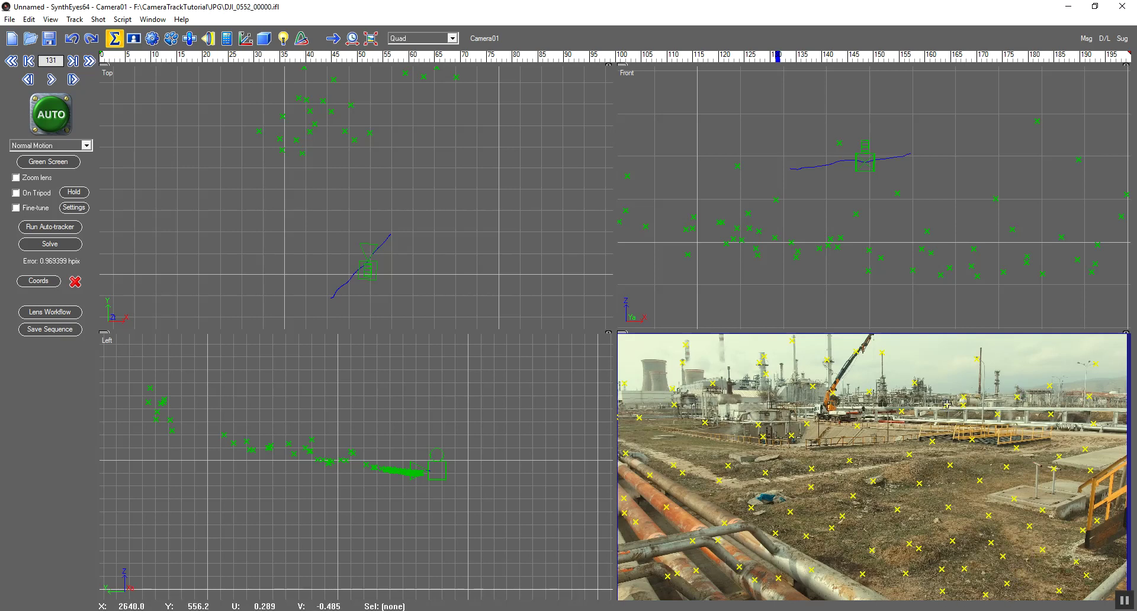
{"action": "left_click", "coordinate": [899, 416]}
{"action": "left_click", "coordinate": [901, 436]}
Step: Run Clean up trackers with High-error Trackers checked, deleting the 4 bad trackers
{"action": "left_click", "coordinate": [75, 20]}
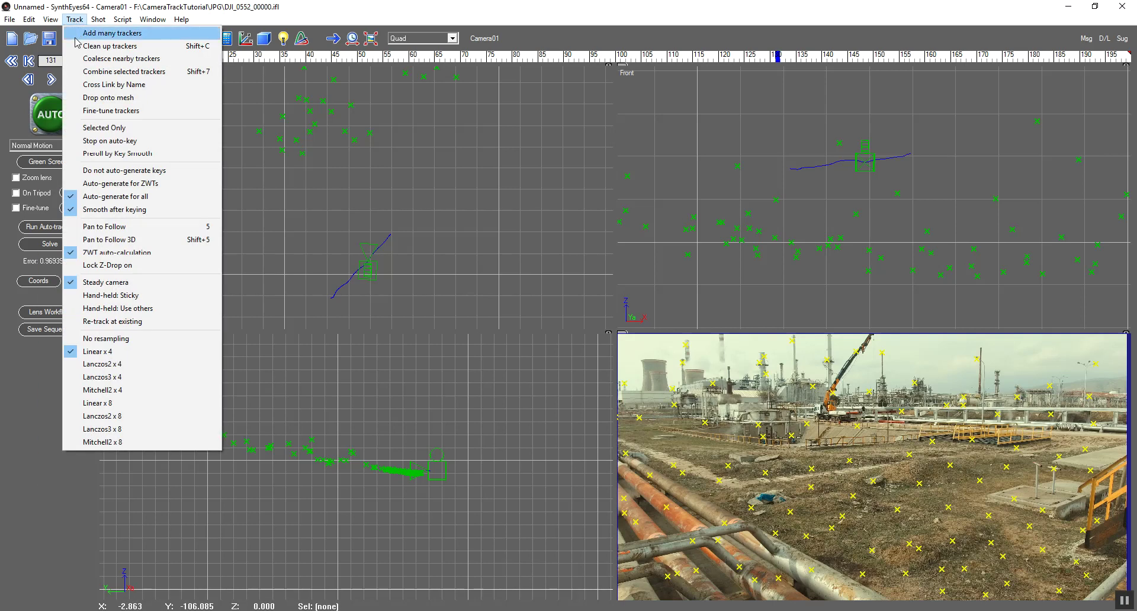
{"action": "left_click", "coordinate": [80, 46]}
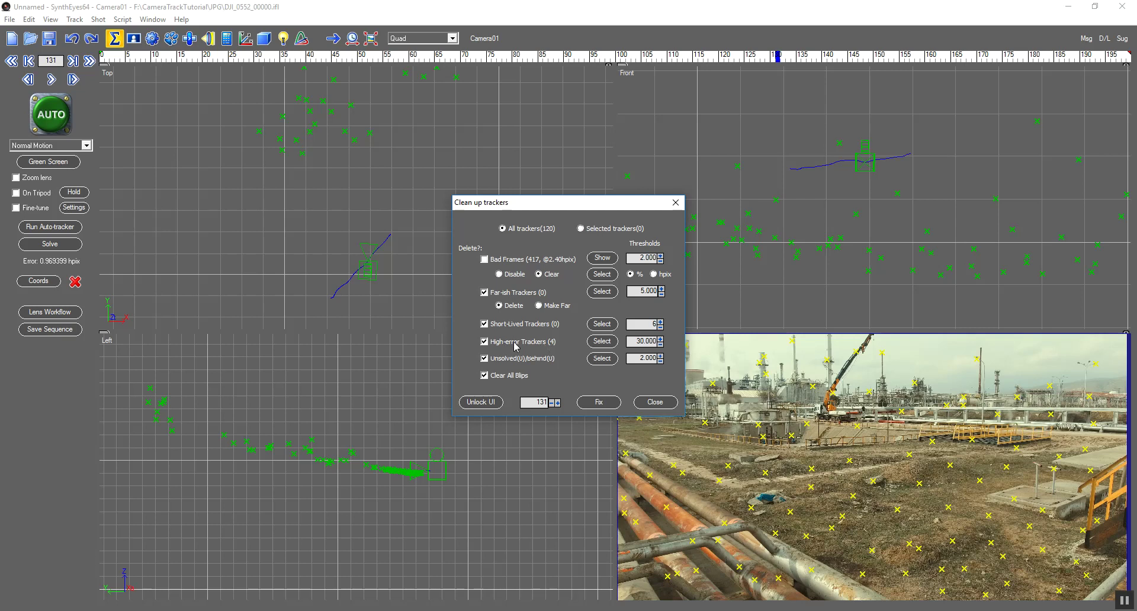
{"action": "left_click", "coordinate": [598, 403]}
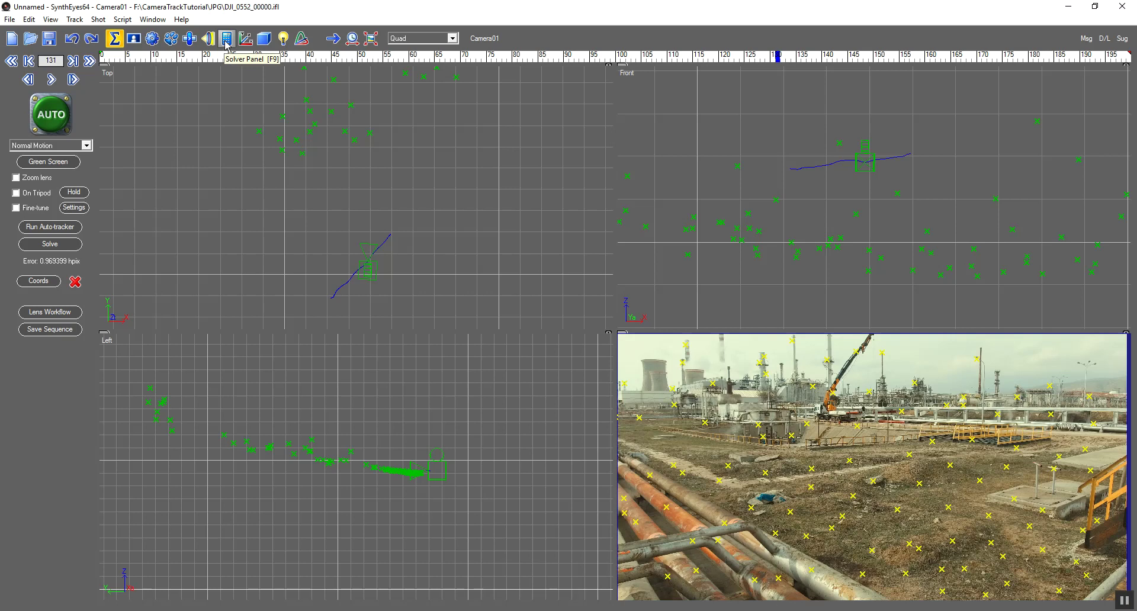
Step: Re-solve in Refine mode with Slow but sure and Constrain on, reaching 0.8995 hpix
{"action": "left_click", "coordinate": [227, 39]}
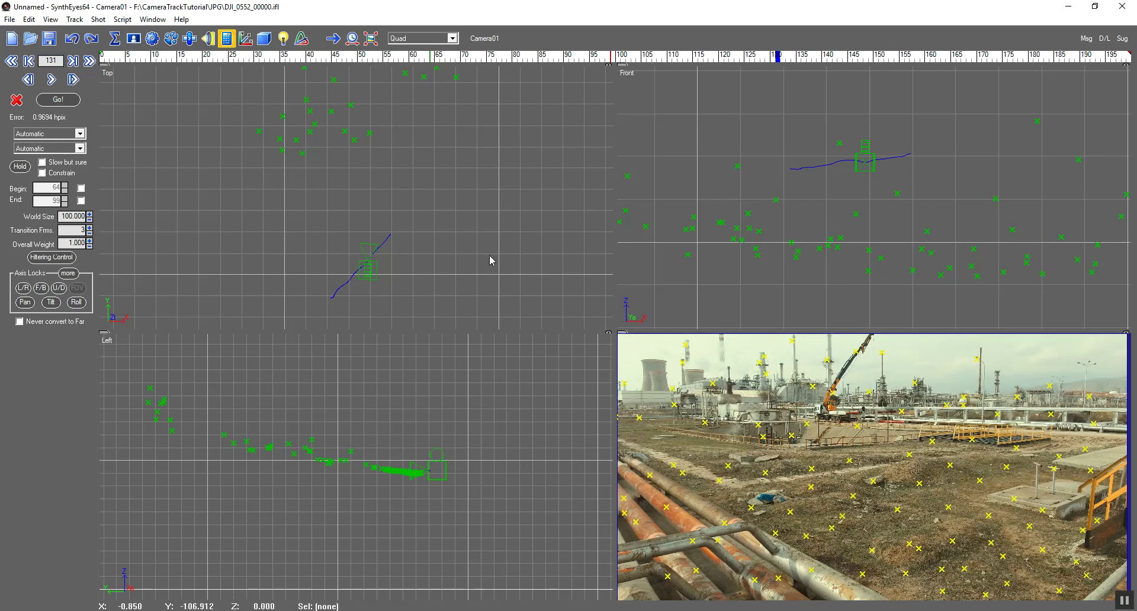
{"action": "left_click", "coordinate": [76, 133]}
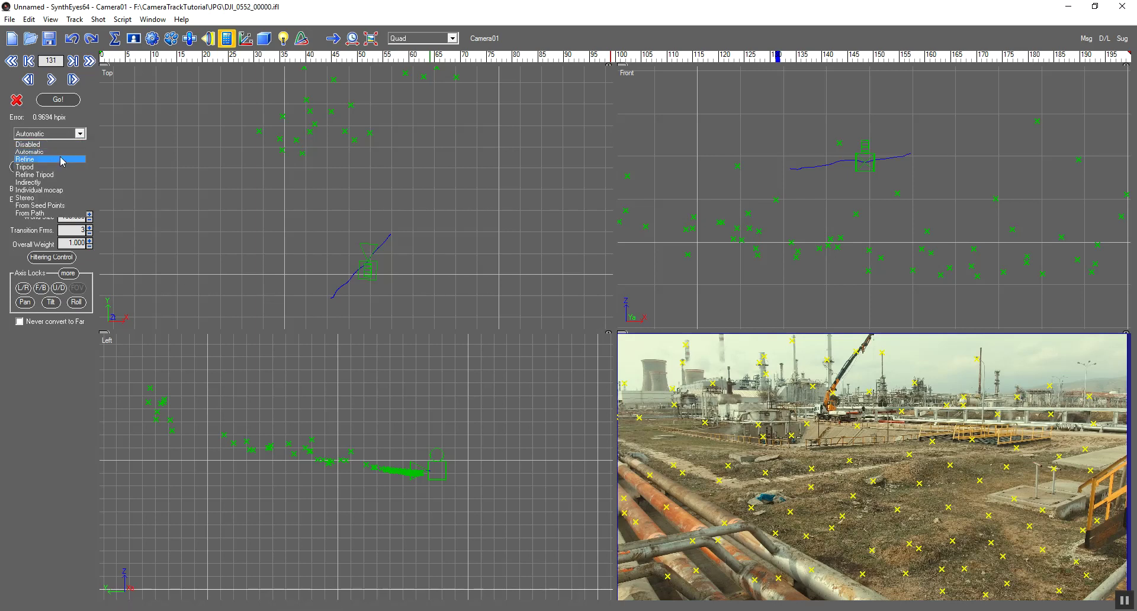
{"action": "left_click", "coordinate": [68, 160]}
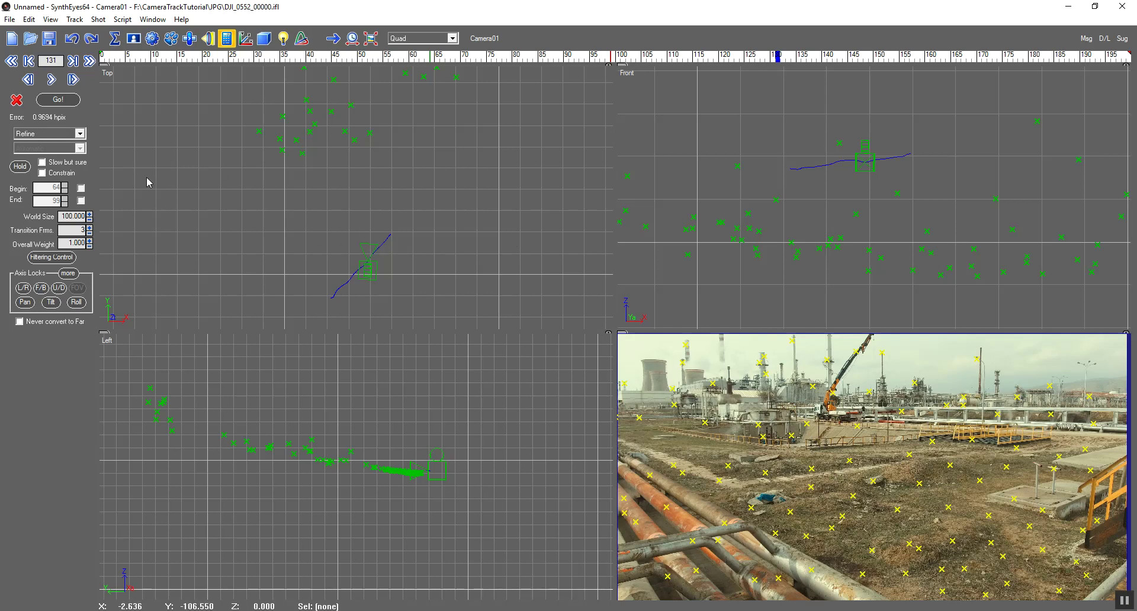
{"action": "left_click", "coordinate": [42, 162]}
{"action": "left_click", "coordinate": [42, 173]}
{"action": "left_click", "coordinate": [64, 103]}
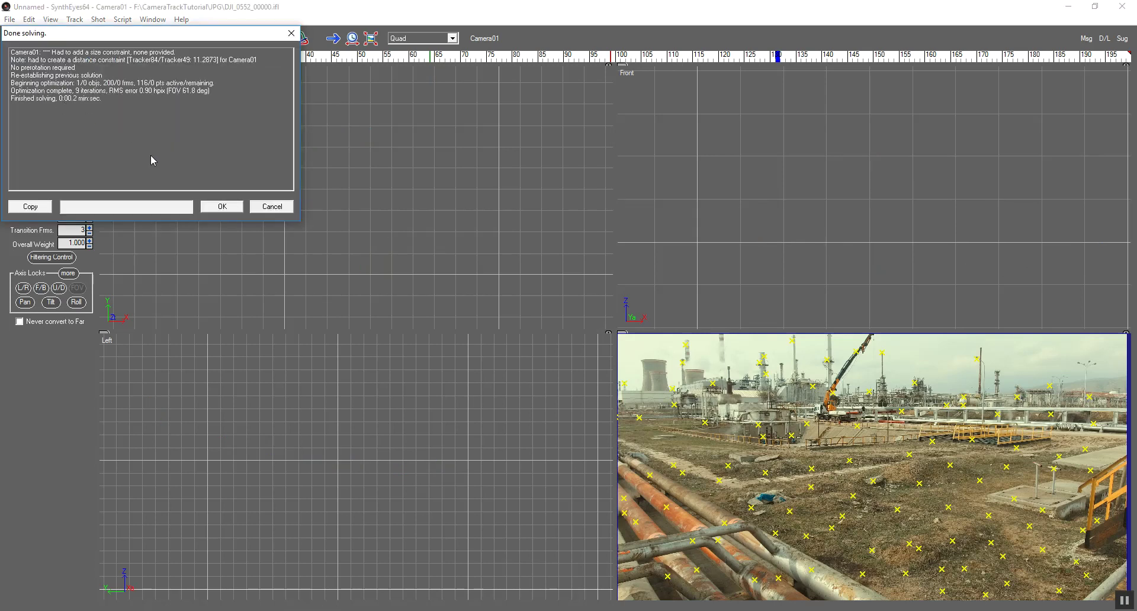
{"action": "left_click", "coordinate": [220, 207]}
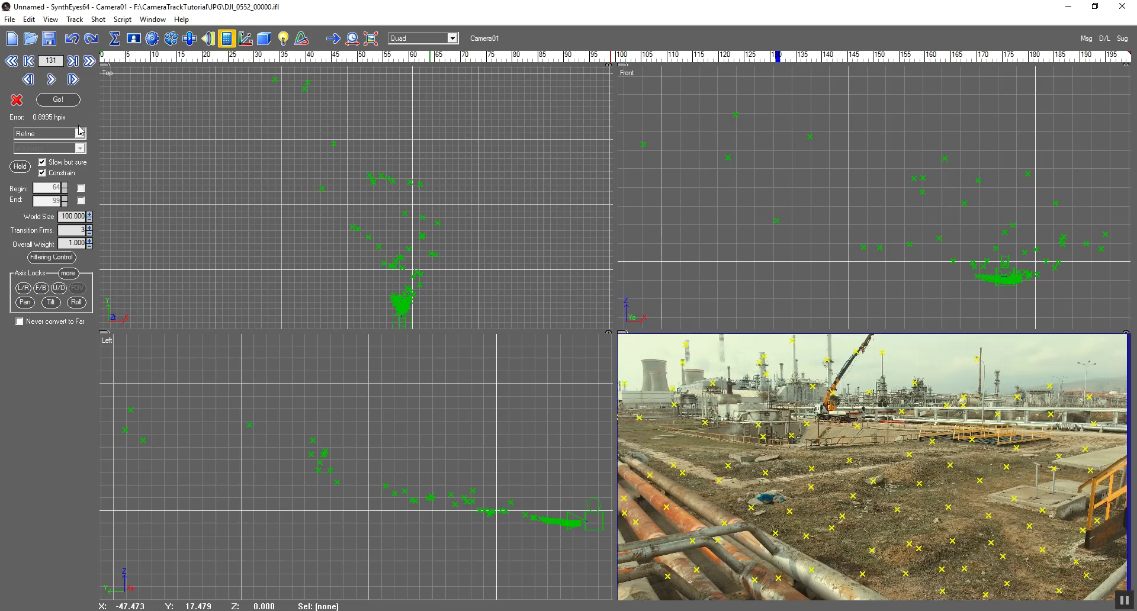
Step: Recenter the point cloud in the Top and Left views and show Camera01's lens settings
{"action": "mouse_move", "coordinate": [230, 271]}
{"action": "middle_mouse_down"}
{"action": "mouse_move", "coordinate": [217, 238]}
{"action": "mouse_move", "coordinate": [287, 218]}
{"action": "middle_mouse_up"}
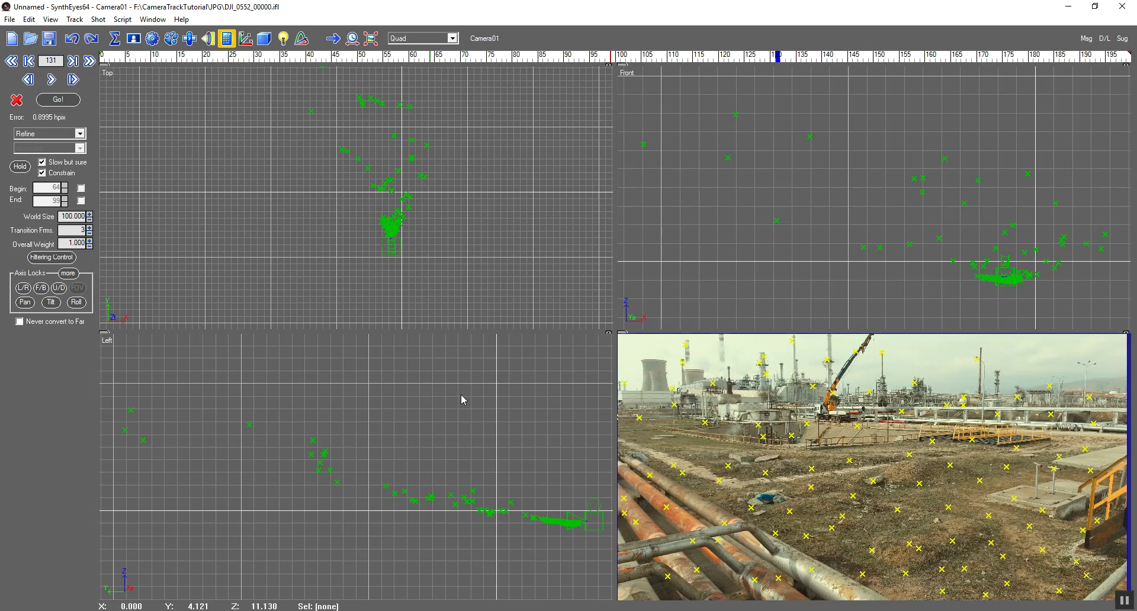
{"action": "middle_click_drag", "start_coordinate": [525, 483], "coordinate": [432, 451]}
{"action": "scroll", "coordinate": [474, 473], "scroll_direction": "down", "scroll_amount": 2}
{"action": "scroll", "coordinate": [509, 494], "scroll_direction": "down", "scroll_amount": 2}
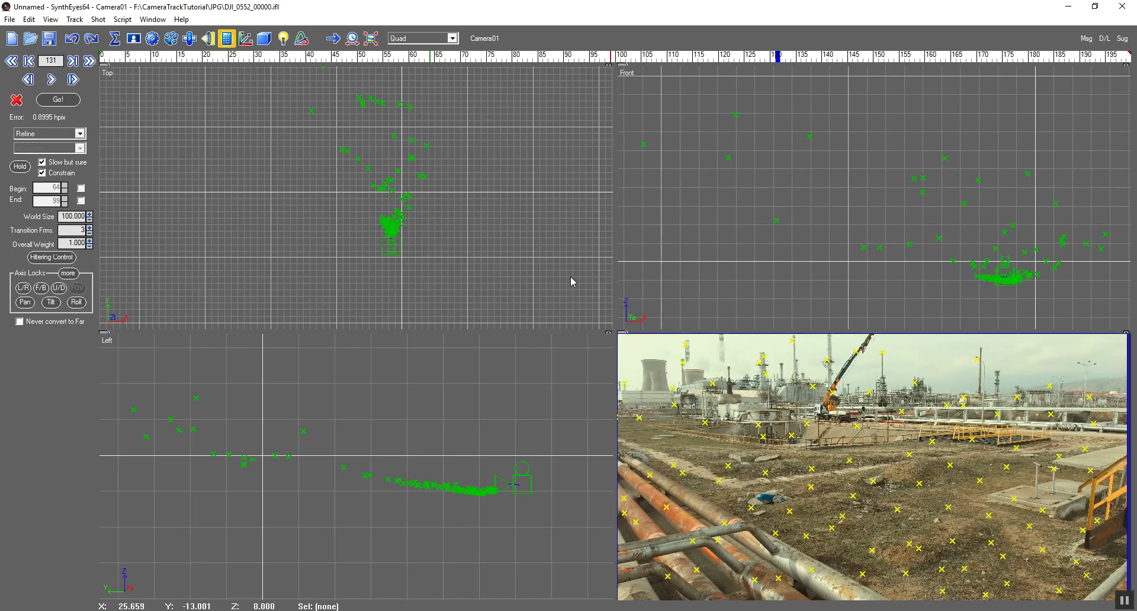
{"action": "middle_click_drag", "start_coordinate": [563, 252], "coordinate": [545, 262]}
{"action": "left_click", "coordinate": [210, 40]}
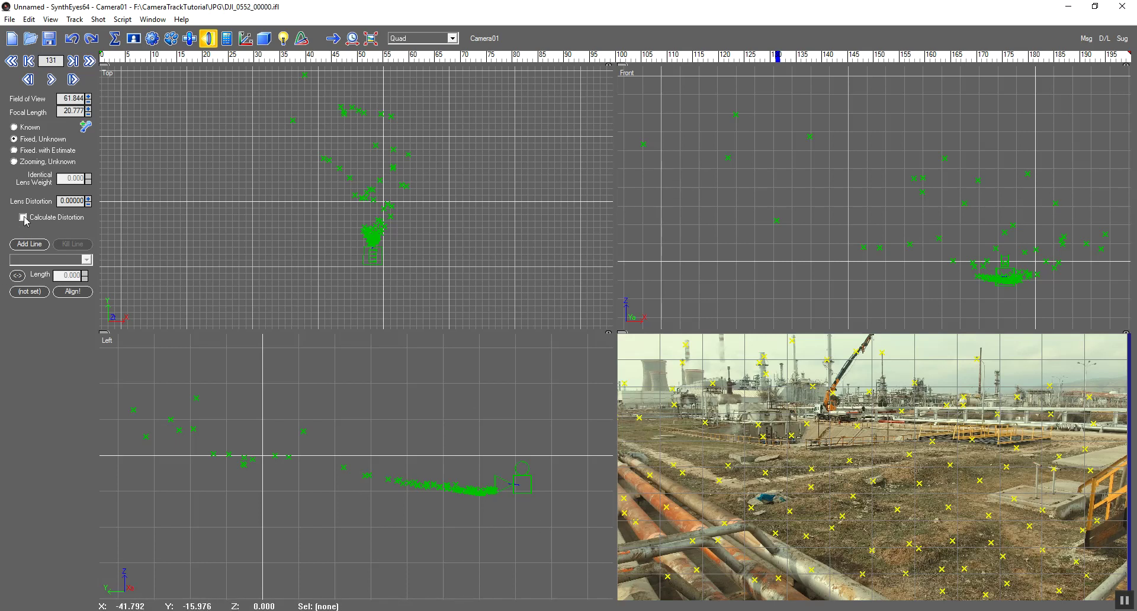
Step: Turn on Calculate Distortion and refine-solve again, cutting the error to 0.4362 hpix
{"action": "left_click", "coordinate": [23, 217]}
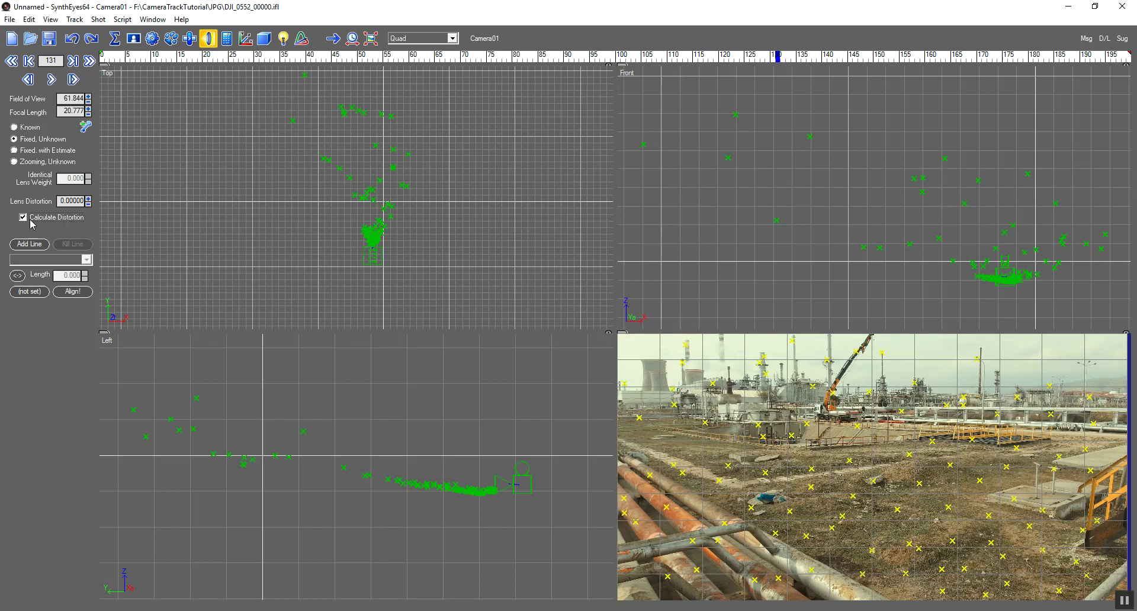
{"action": "left_click", "coordinate": [226, 39]}
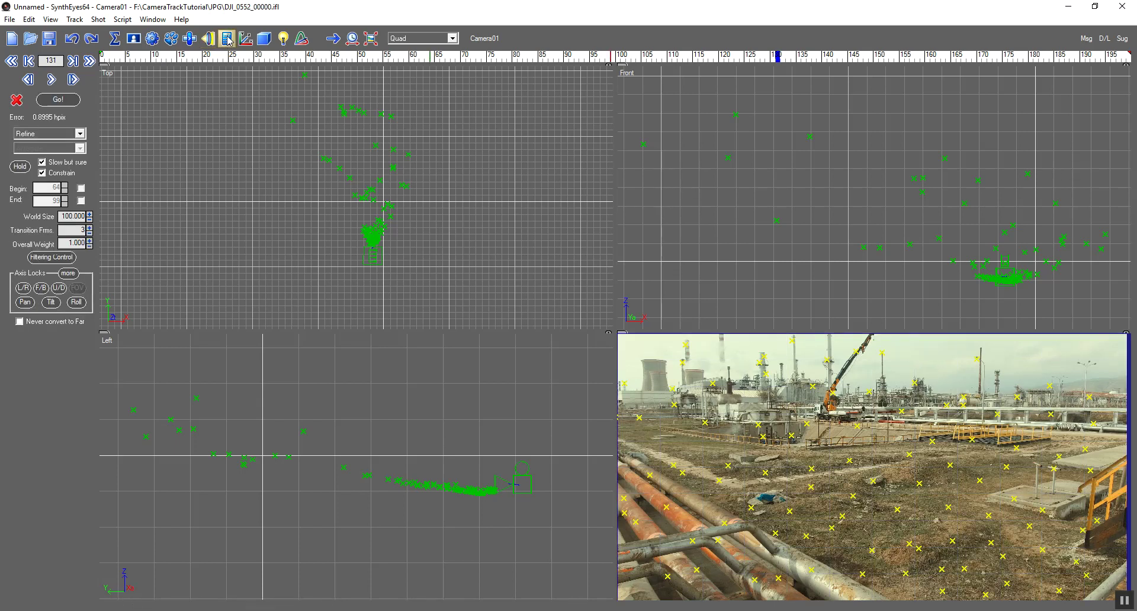
{"action": "left_click", "coordinate": [56, 101]}
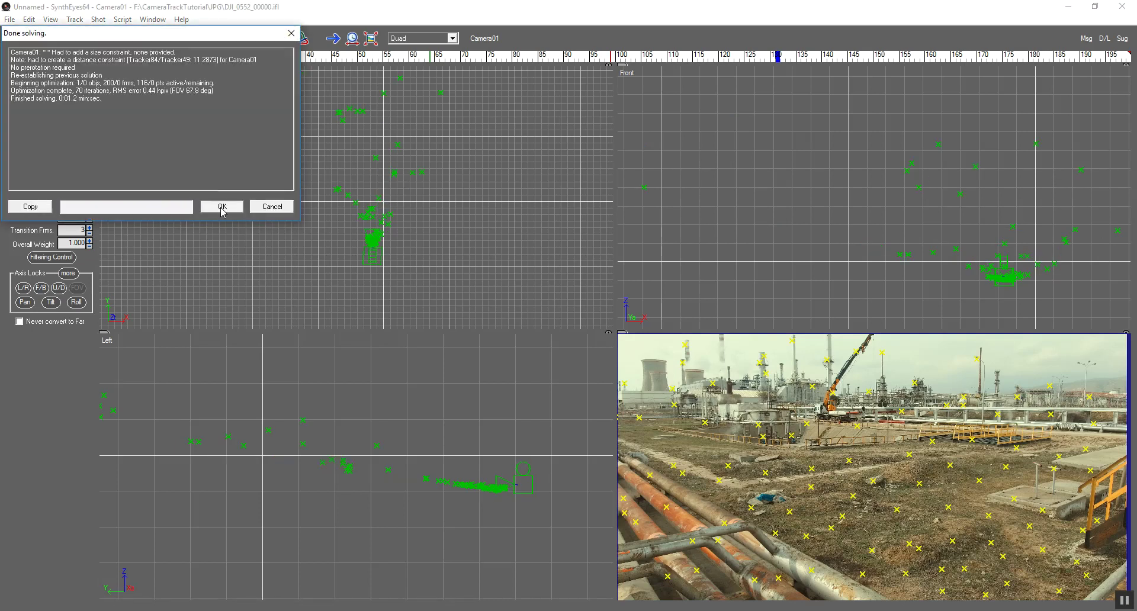
{"action": "left_click", "coordinate": [222, 207]}
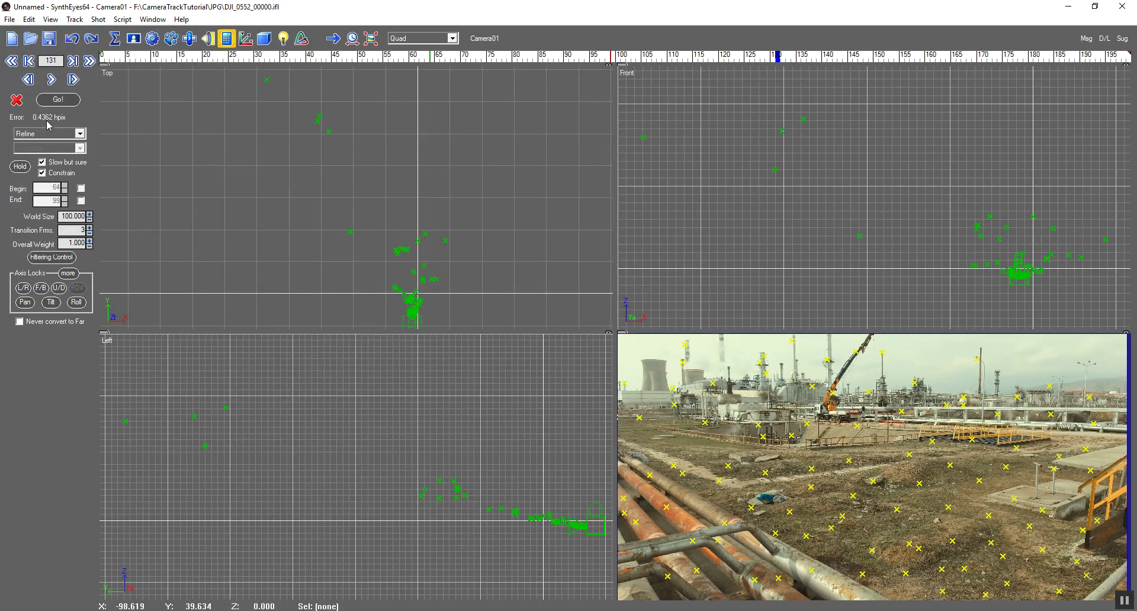
{"action": "mouse_move", "coordinate": [350, 247]}
{"action": "middle_mouse_down"}
{"action": "mouse_move", "coordinate": [476, 220]}
{"action": "mouse_move", "coordinate": [290, 197]}
{"action": "middle_mouse_up"}
{"action": "scroll", "coordinate": [271, 279], "scroll_direction": "up", "scroll_amount": 3}
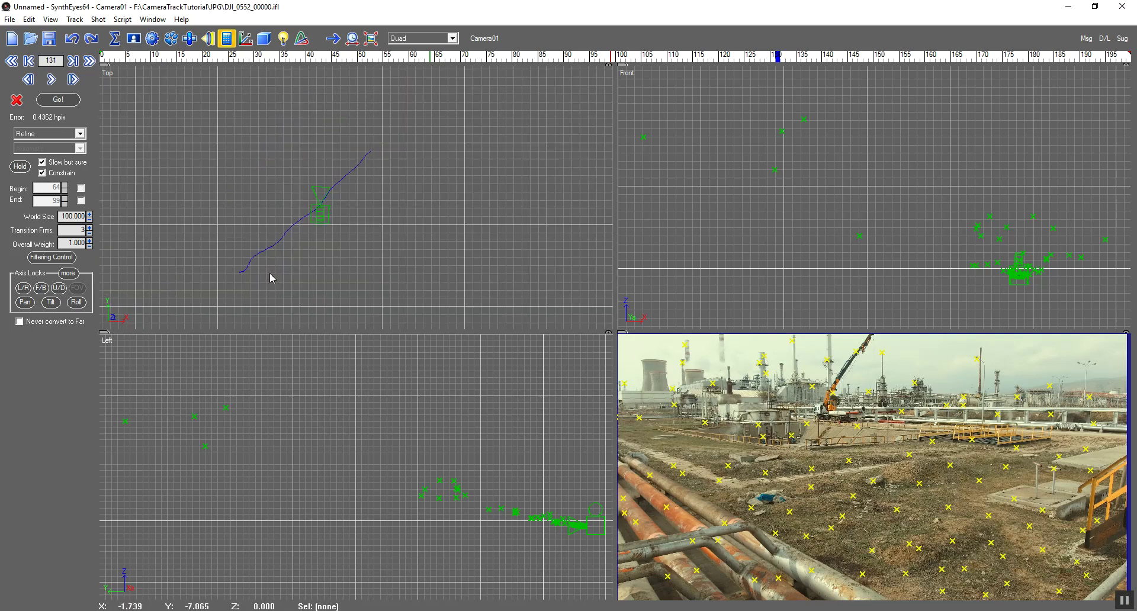
Step: Frame the camera path in the Top and Left views and bring up the Coordinate System panel
{"action": "middle_click_drag", "start_coordinate": [315, 239], "coordinate": [415, 245]}
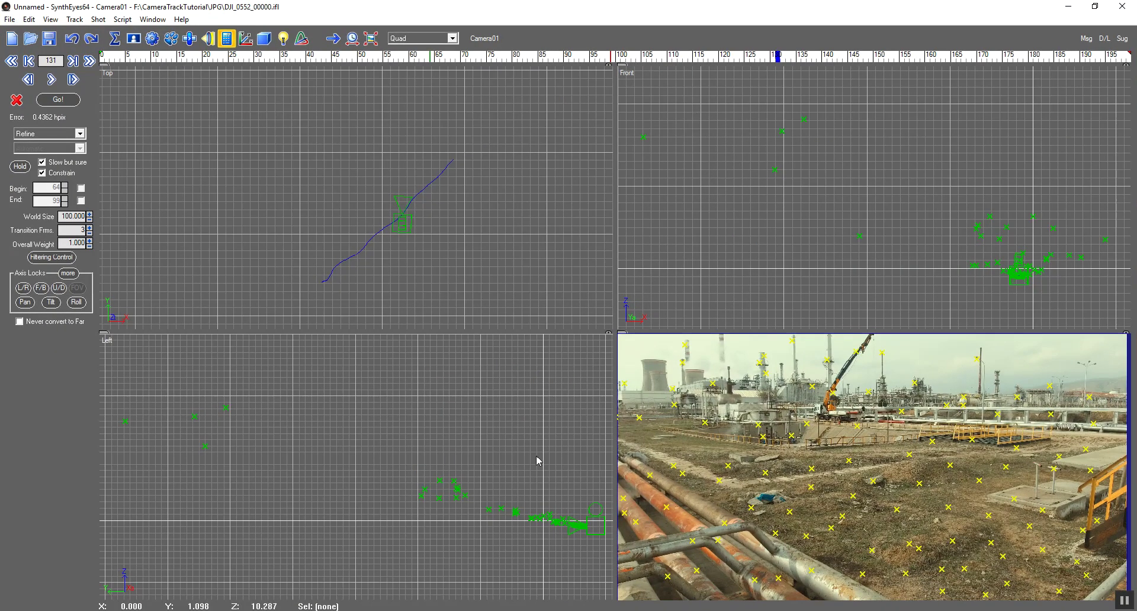
{"action": "scroll", "coordinate": [537, 460], "scroll_direction": "down", "scroll_amount": 3}
{"action": "scroll", "coordinate": [492, 474], "scroll_direction": "up", "scroll_amount": 2}
{"action": "scroll", "coordinate": [399, 431], "scroll_direction": "down", "scroll_amount": 2}
{"action": "scroll", "coordinate": [418, 451], "scroll_direction": "up", "scroll_amount": 2}
{"action": "scroll", "coordinate": [350, 368], "scroll_direction": "up", "scroll_amount": 1}
{"action": "scroll", "coordinate": [401, 235], "scroll_direction": "up", "scroll_amount": 3}
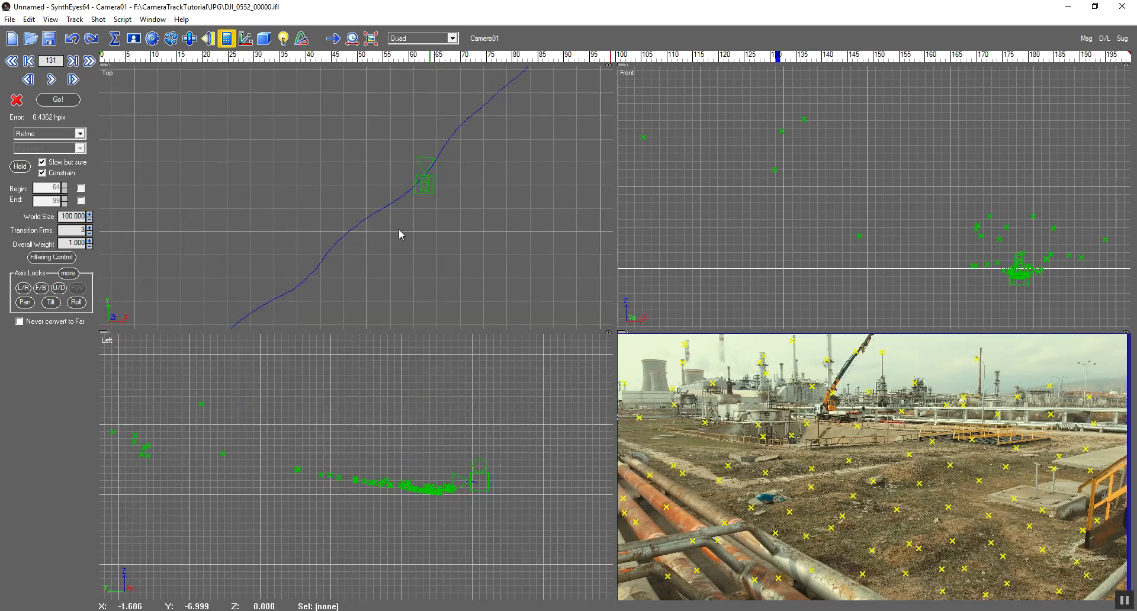
{"action": "scroll", "coordinate": [452, 190], "scroll_direction": "down", "scroll_amount": 2}
{"action": "scroll", "coordinate": [415, 237], "scroll_direction": "down", "scroll_amount": 1}
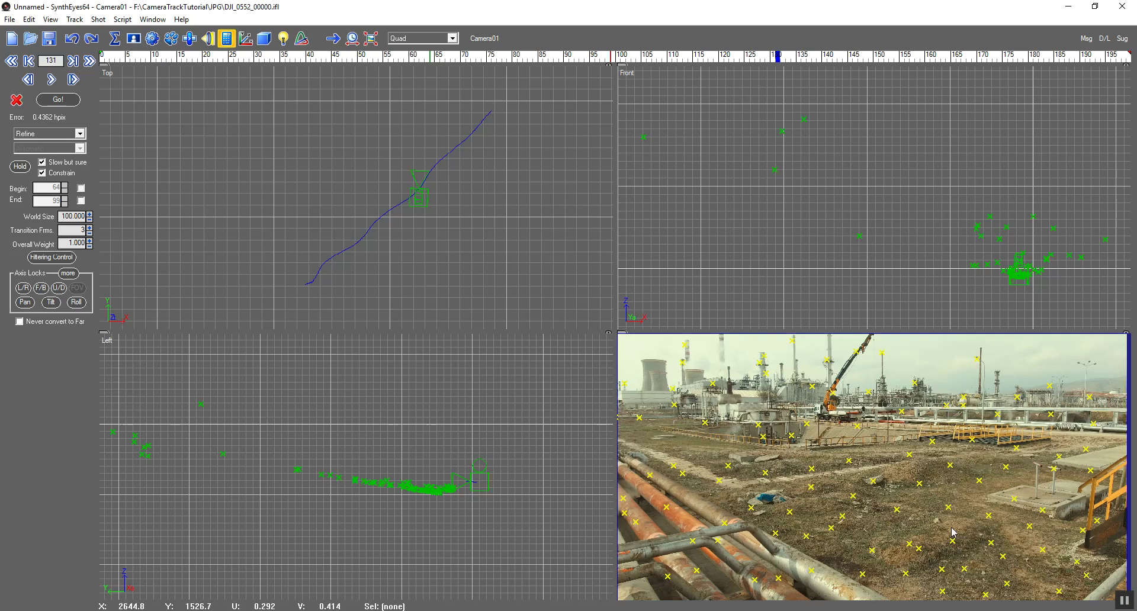
{"action": "scroll", "coordinate": [468, 450], "scroll_direction": "up", "scroll_amount": 3}
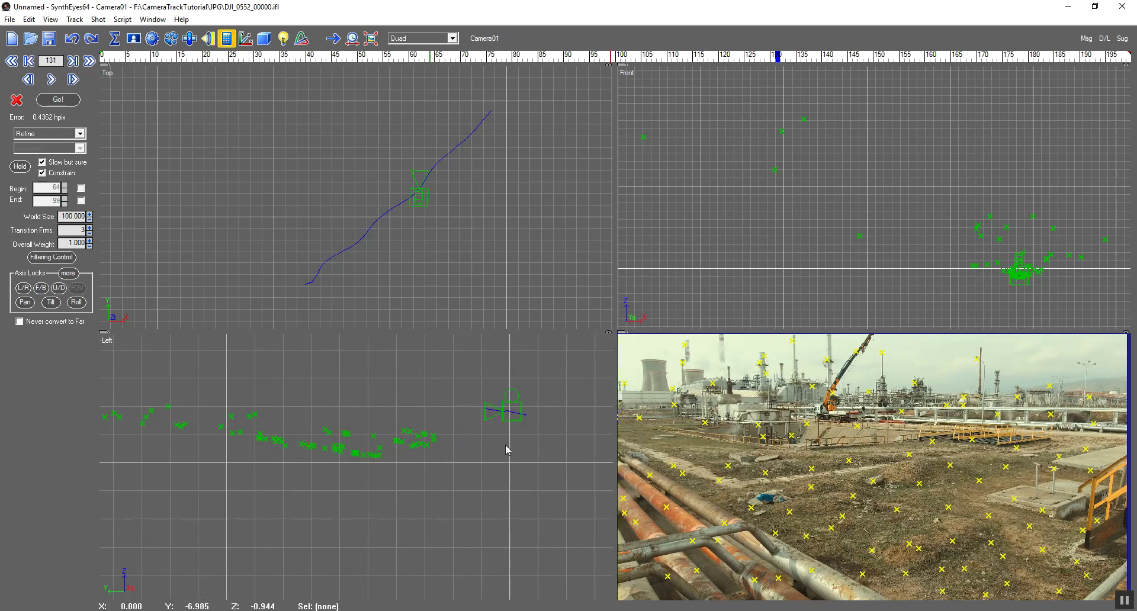
{"action": "scroll", "coordinate": [414, 468], "scroll_direction": "down", "scroll_amount": 2}
{"action": "scroll", "coordinate": [496, 480], "scroll_direction": "down", "scroll_amount": 2}
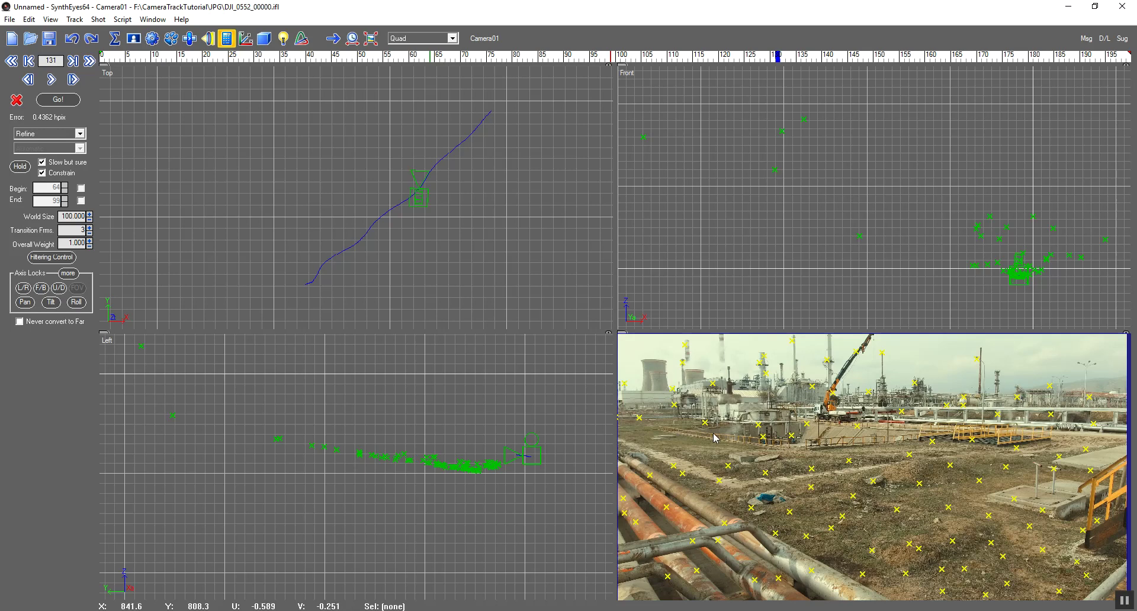
{"action": "left_click", "coordinate": [246, 39]}
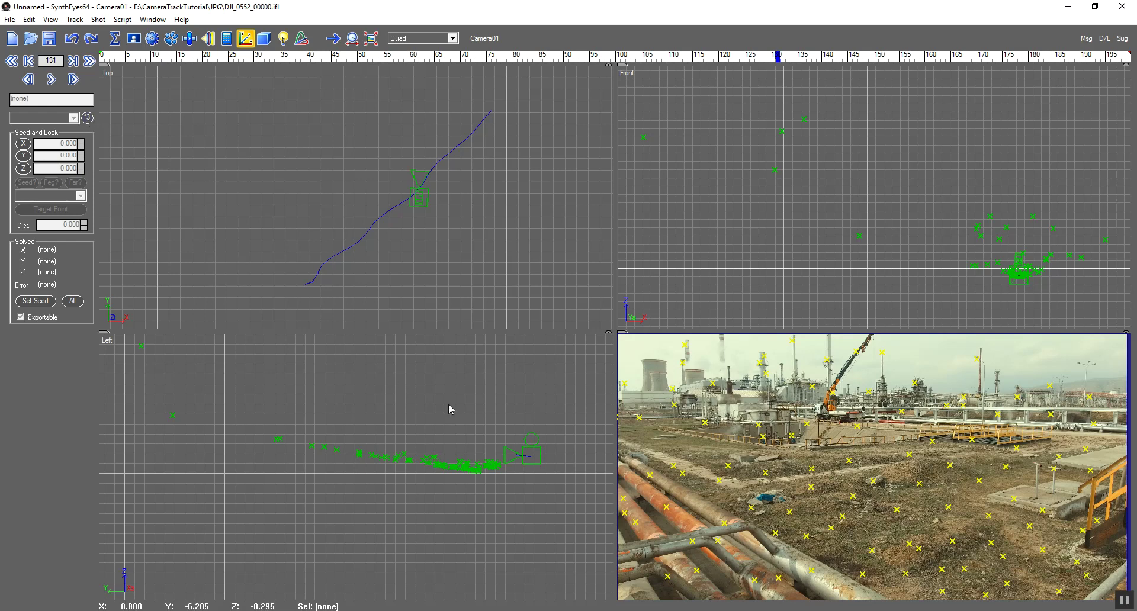
Step: Switch to the single camera view and reposition the footage within it
{"action": "left_click", "coordinate": [452, 38]}
{"action": "left_click", "coordinate": [415, 65]}
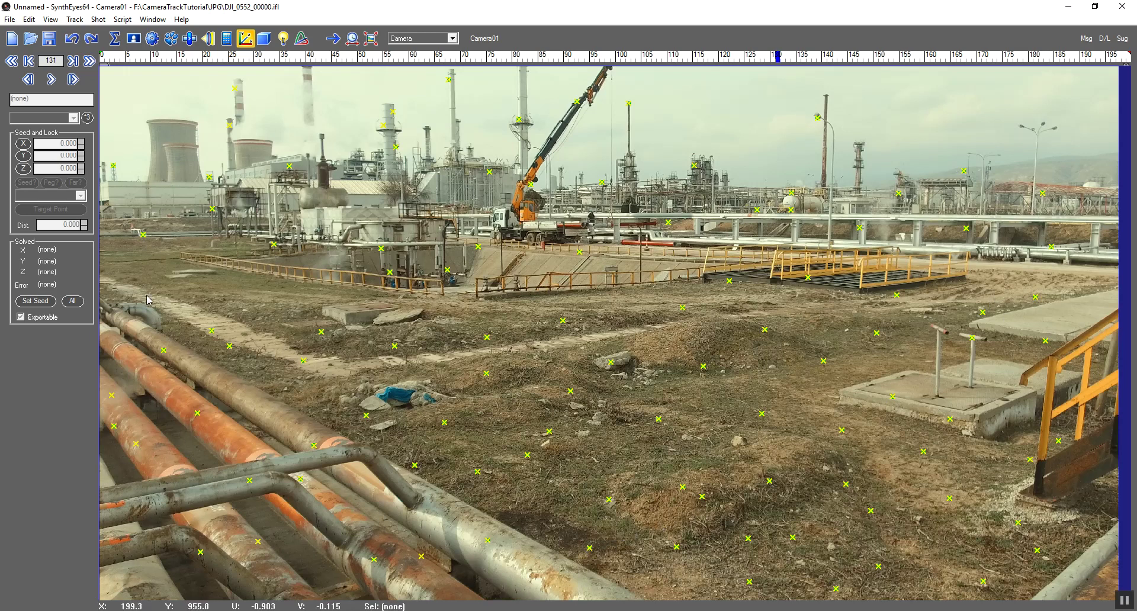
{"action": "scroll", "coordinate": [219, 274], "scroll_direction": "down", "scroll_amount": 3}
{"action": "scroll", "coordinate": [213, 275], "scroll_direction": "up", "scroll_amount": 3}
{"action": "middle_click_drag", "start_coordinate": [208, 271], "coordinate": [215, 253]}
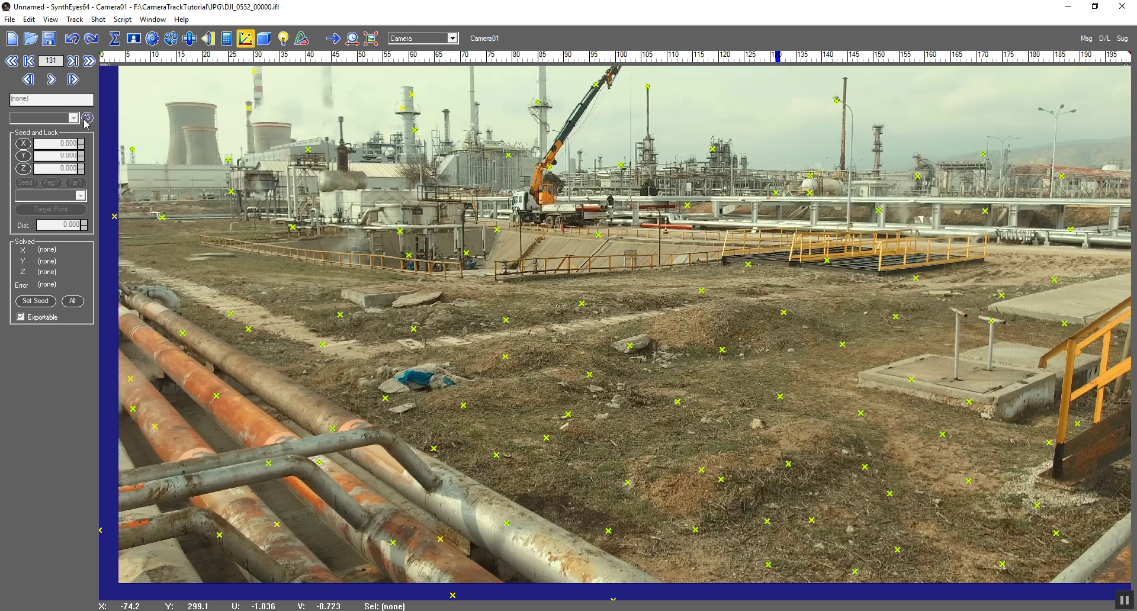
Step: Set Tracker27 as origin, Tracker42 on the X axis and Tracker26 on the ground plane, then re-solve
{"action": "left_click", "coordinate": [86, 119]}
{"action": "left_click", "coordinate": [693, 528]}
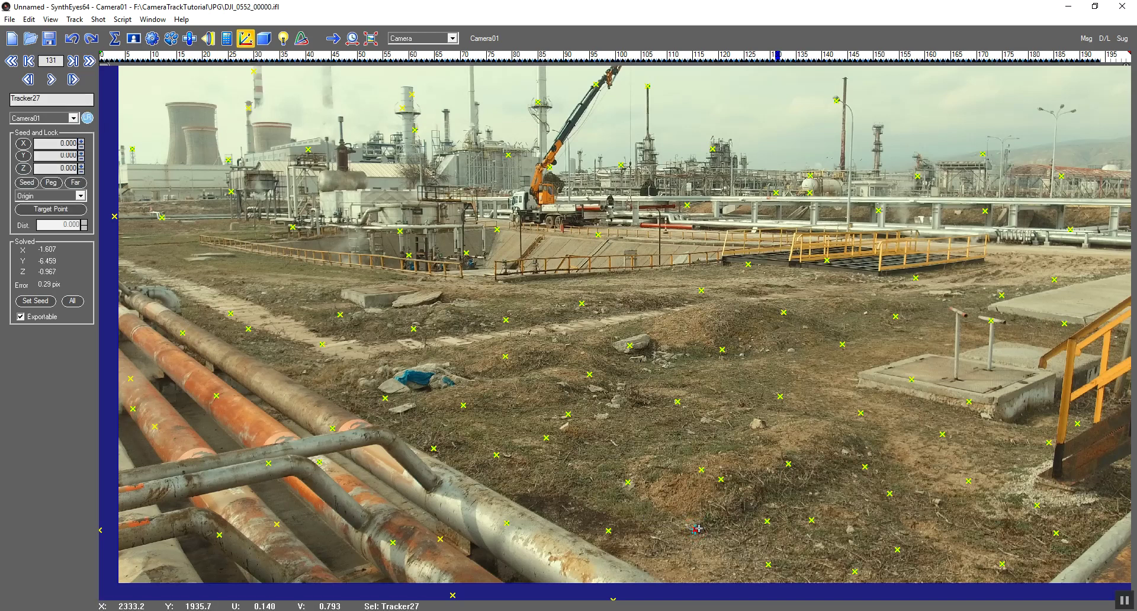
{"action": "left_click", "coordinate": [161, 217]}
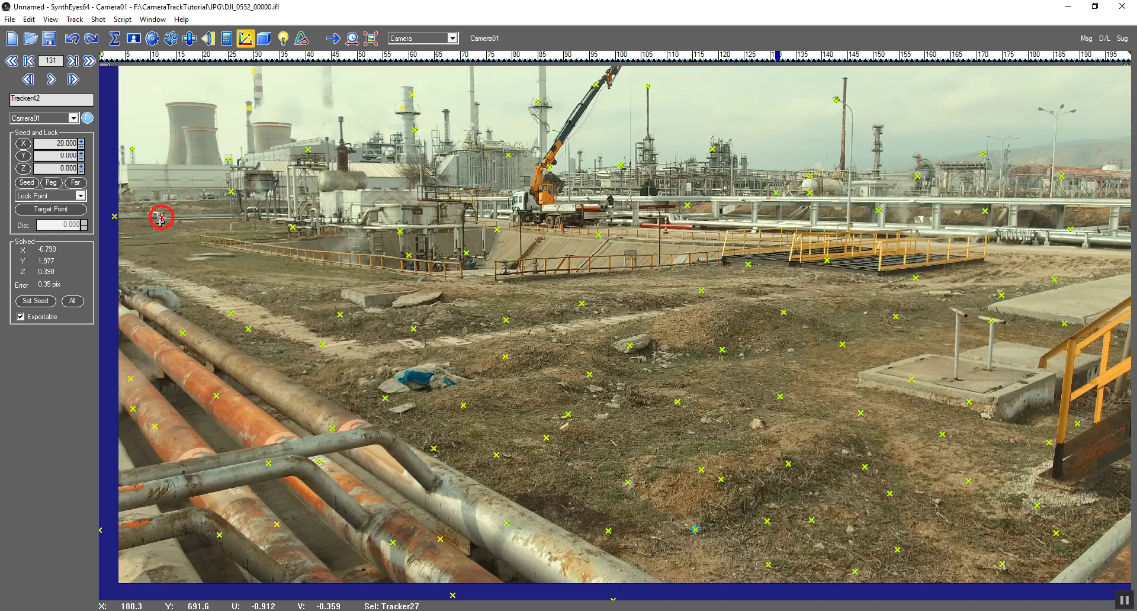
{"action": "left_click", "coordinate": [1054, 280]}
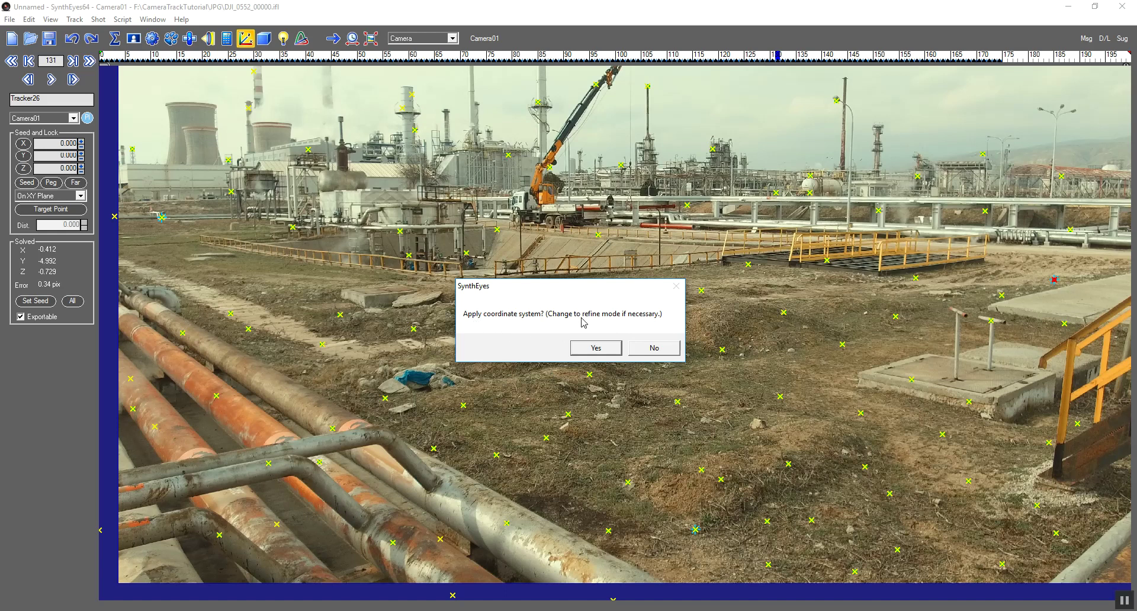
{"action": "left_click", "coordinate": [595, 348]}
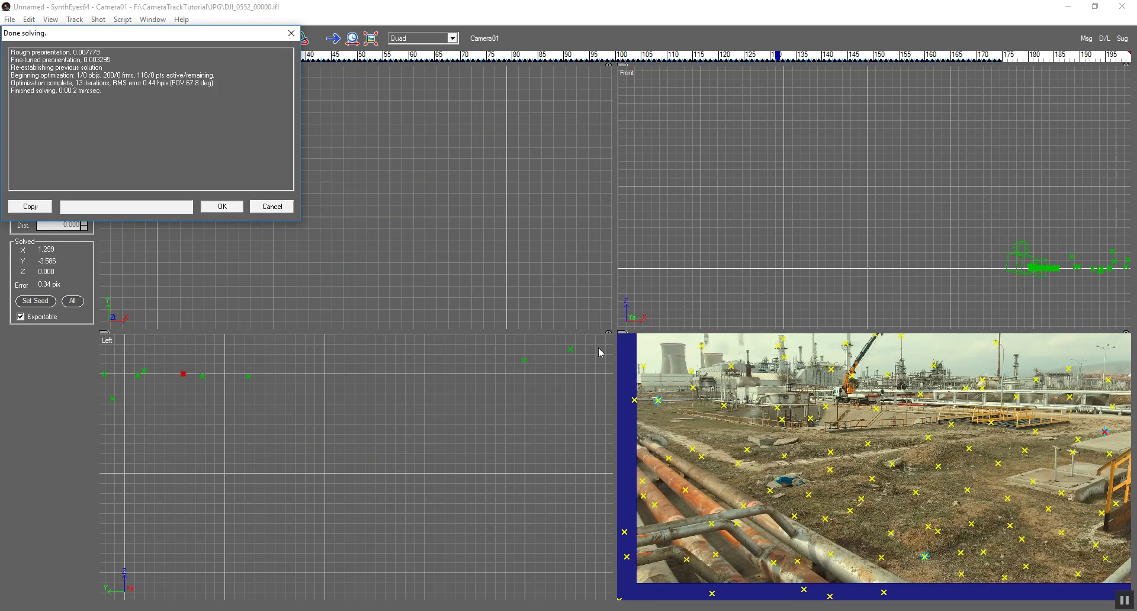
{"action": "left_click", "coordinate": [222, 206]}
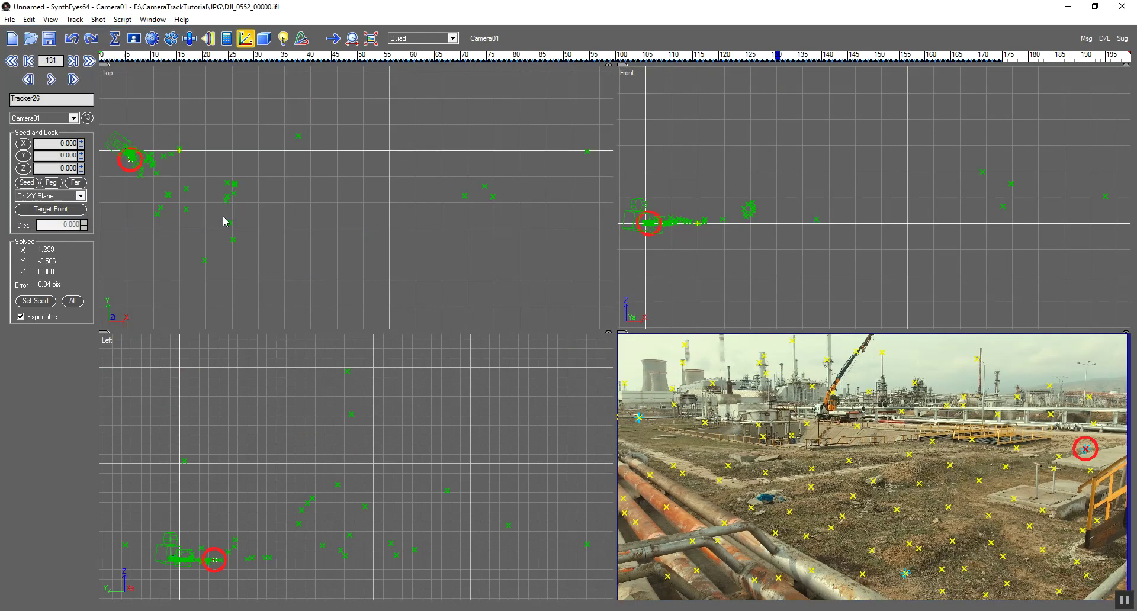
Step: Inspect the tracker cloud and solved camera in the Top view, leaving nothing selected
{"action": "scroll", "coordinate": [342, 380], "scroll_direction": "up", "scroll_amount": 3}
{"action": "scroll", "coordinate": [193, 487], "scroll_direction": "up", "scroll_amount": 2}
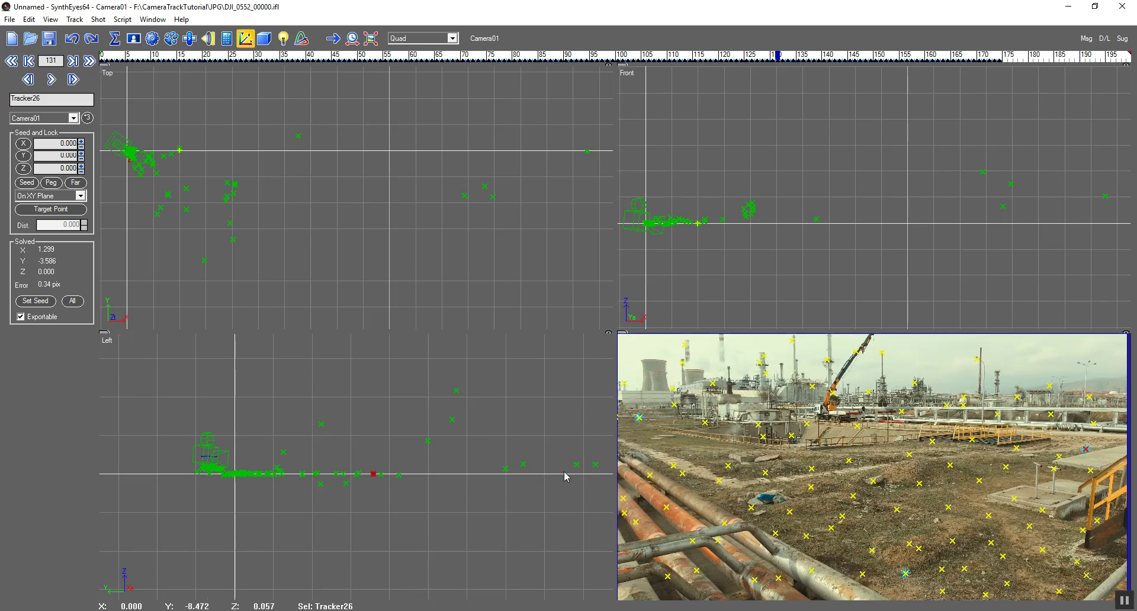
{"action": "left_click", "coordinate": [264, 484]}
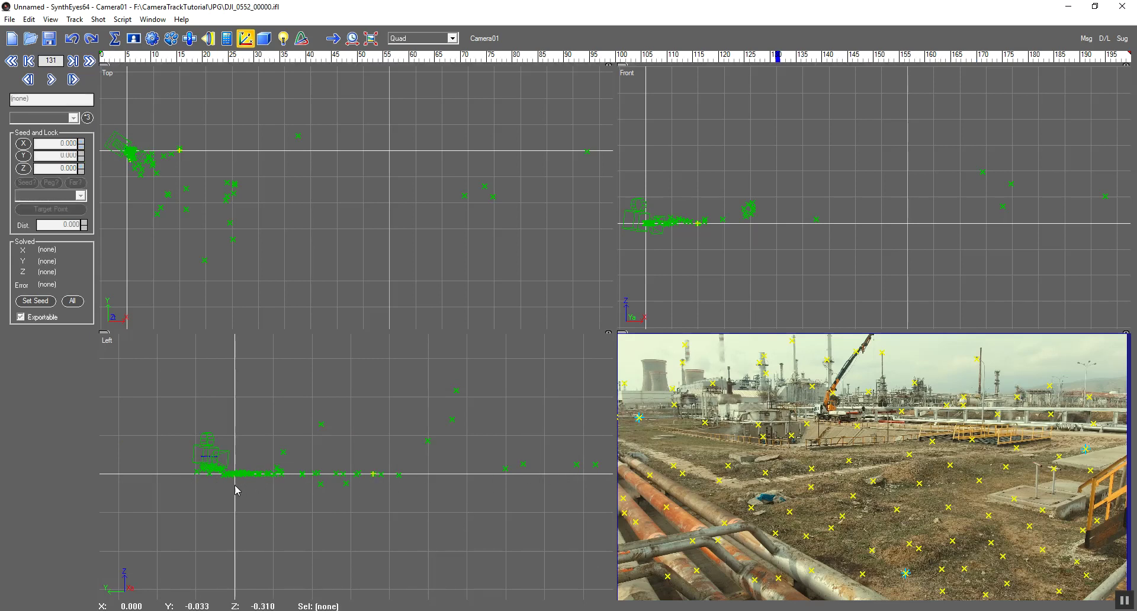
{"action": "middle_click_drag", "start_coordinate": [189, 238], "coordinate": [309, 251]}
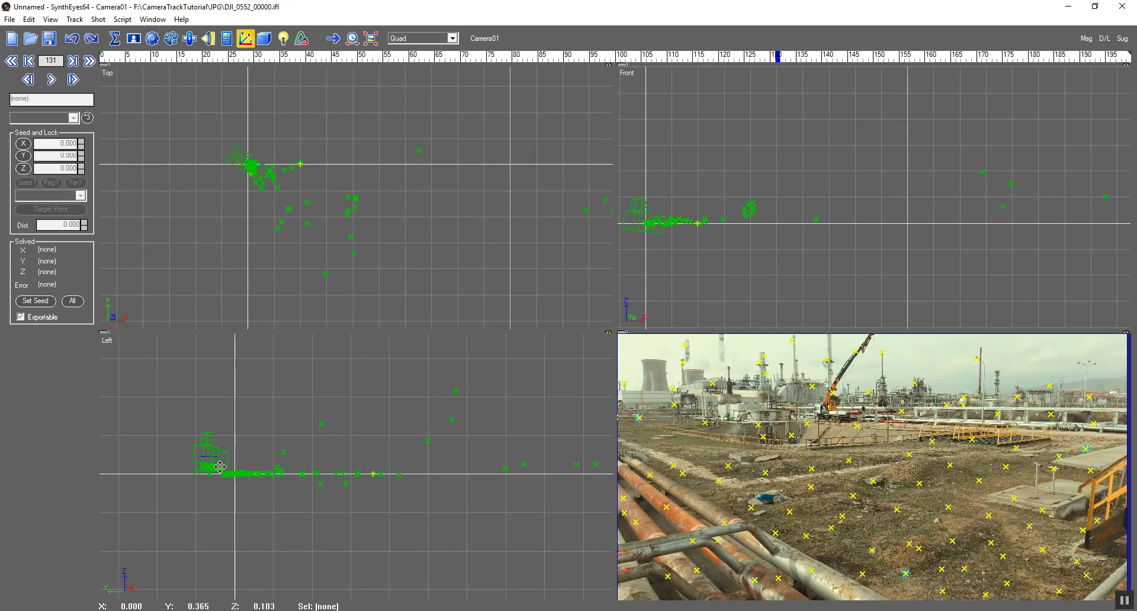
{"action": "left_click", "coordinate": [207, 448]}
{"action": "middle_click_drag", "start_coordinate": [391, 274], "coordinate": [347, 268]}
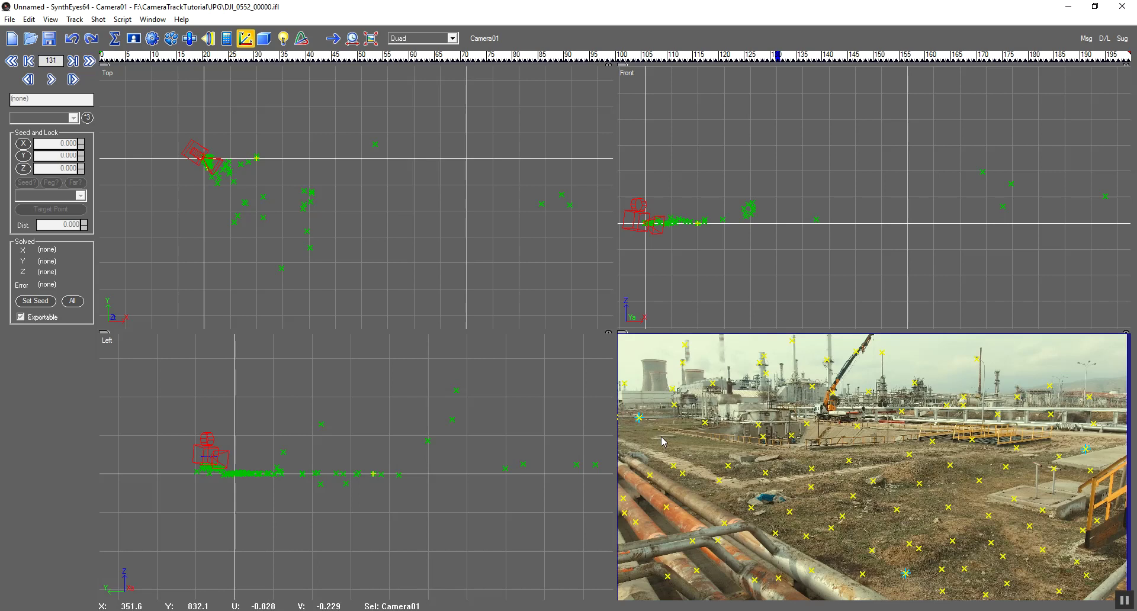
{"action": "left_click", "coordinate": [682, 451]}
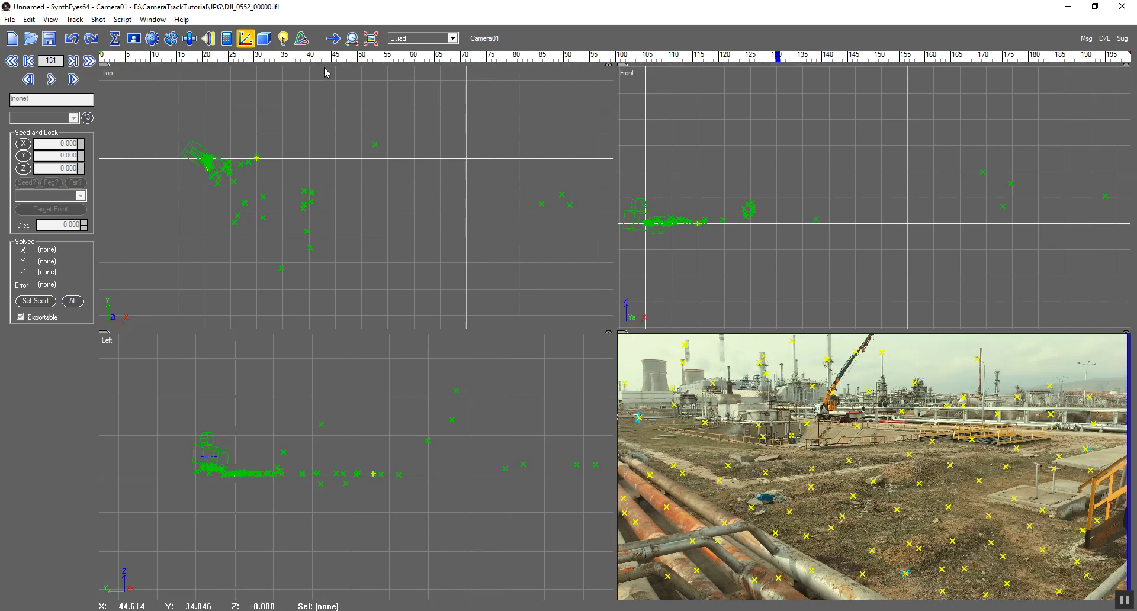
Step: Play the shot to check the solve, stop at frame 67, and switch to the Camera layout
{"action": "key", "text": "space"}
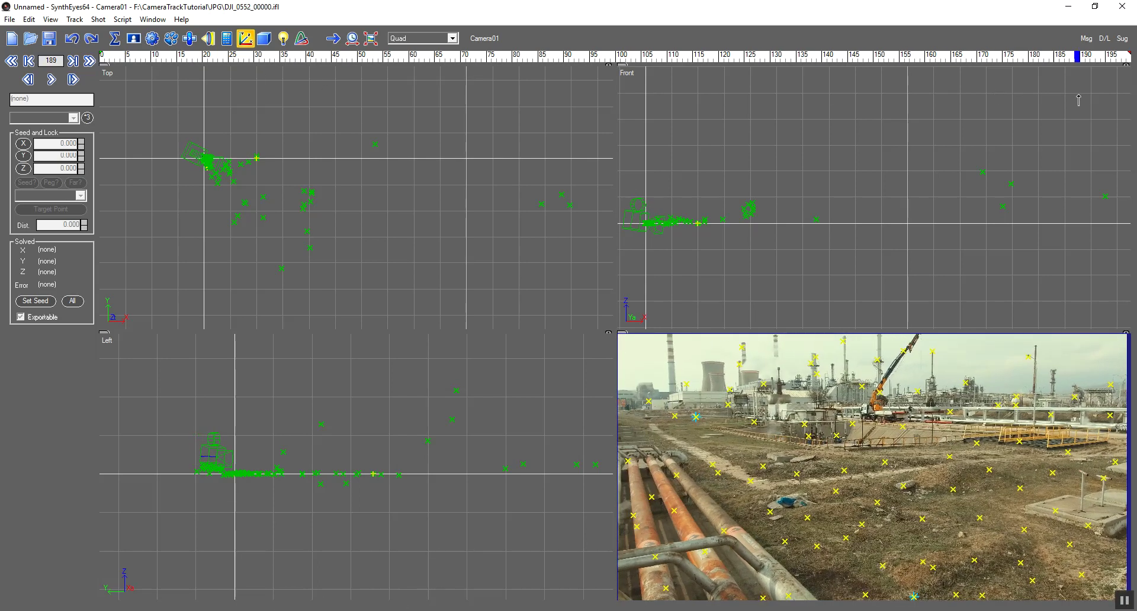
{"action": "key", "text": "space"}
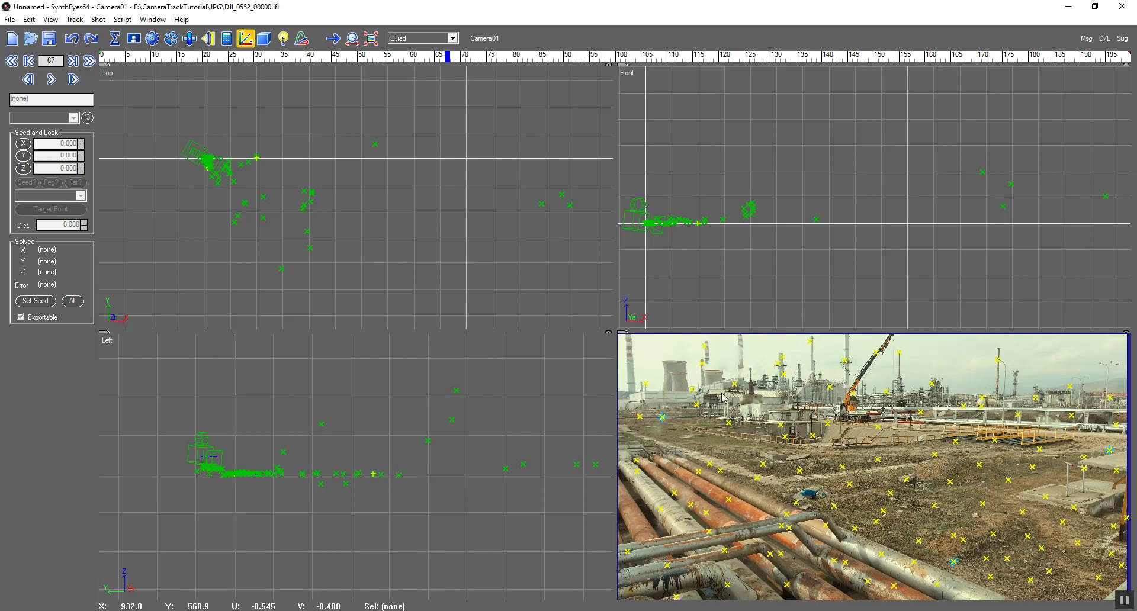
{"action": "left_click", "coordinate": [444, 38]}
{"action": "left_click", "coordinate": [449, 52]}
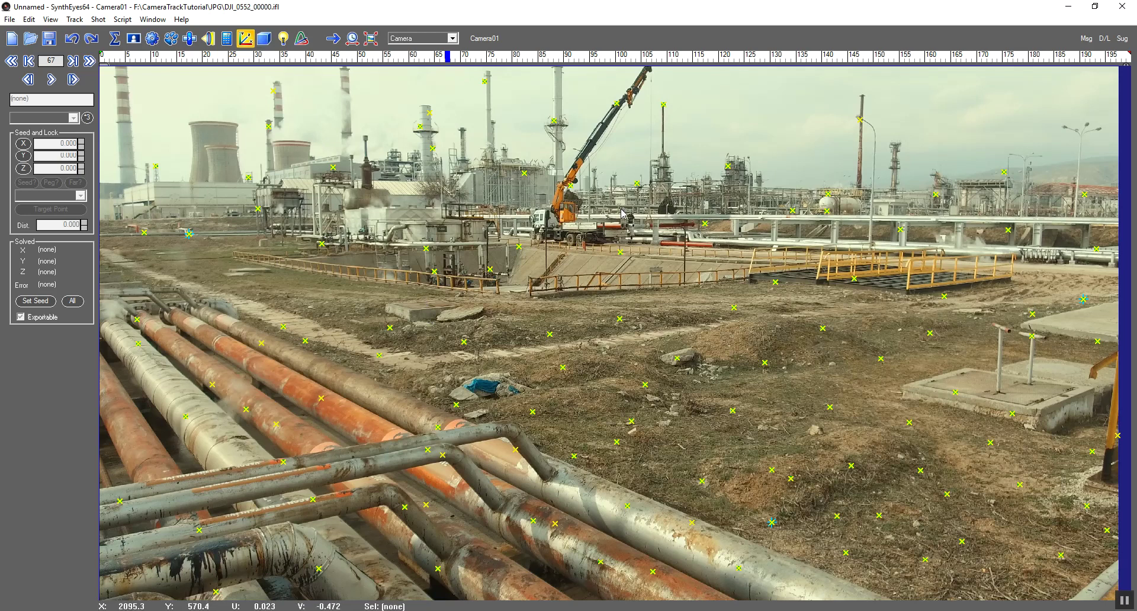
Step: Arm mesh creation in the 3D panel with Box as the primitive type
{"action": "left_click", "coordinate": [265, 41]}
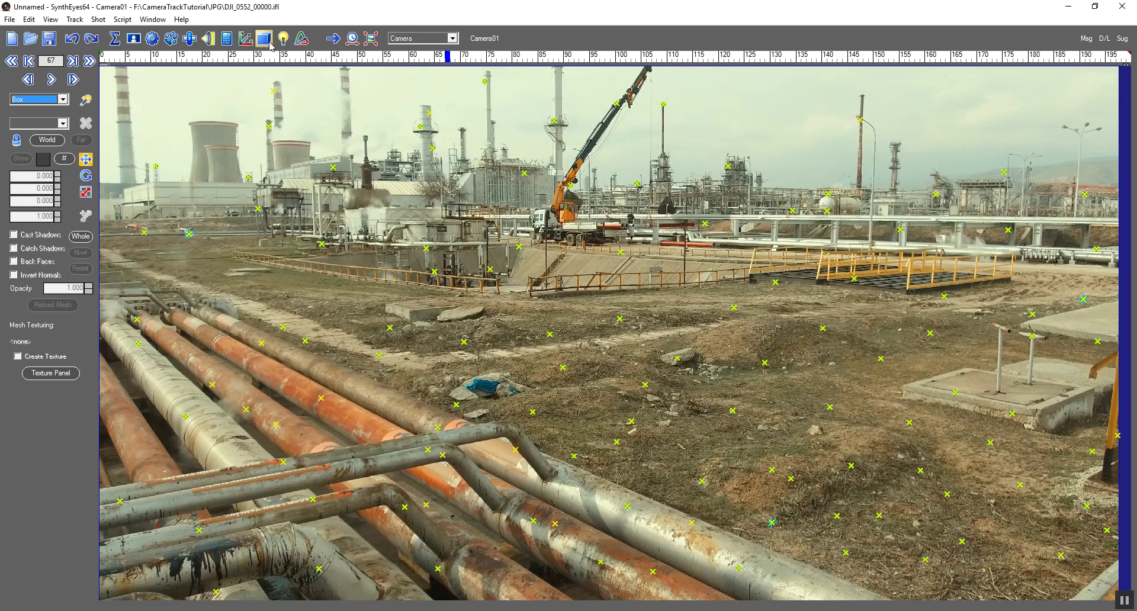
{"action": "left_click", "coordinate": [85, 101]}
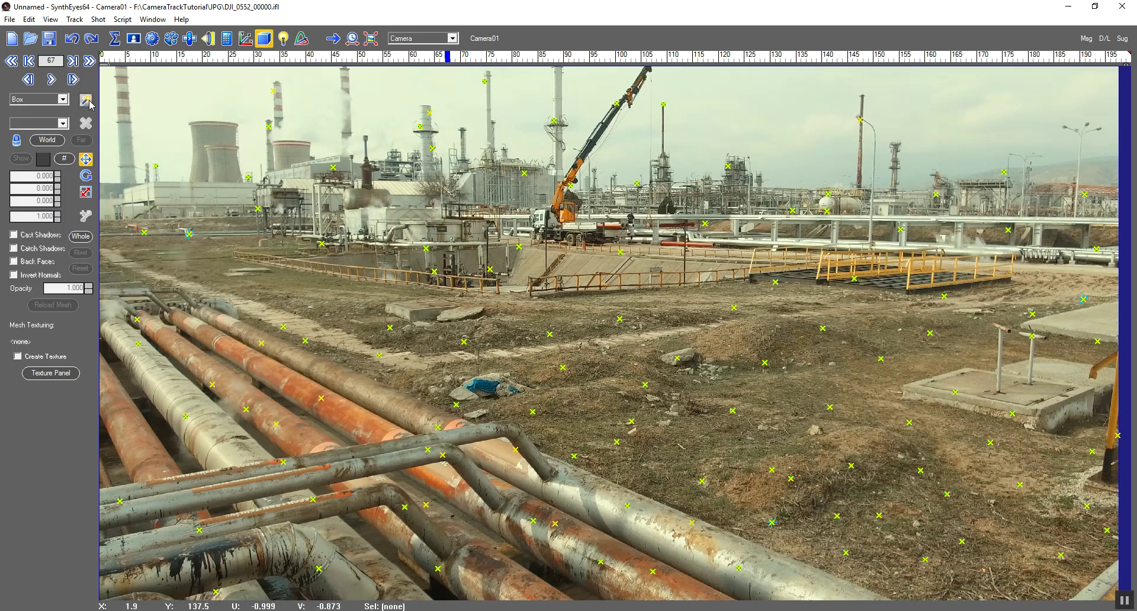
{"action": "left_click", "coordinate": [62, 99]}
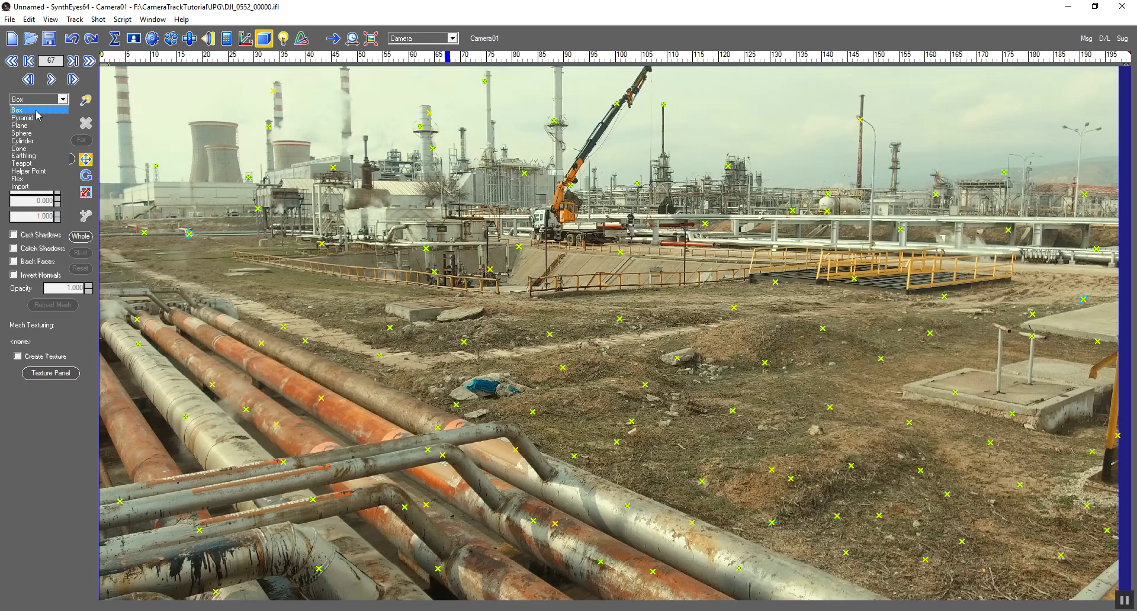
{"action": "left_click", "coordinate": [42, 111]}
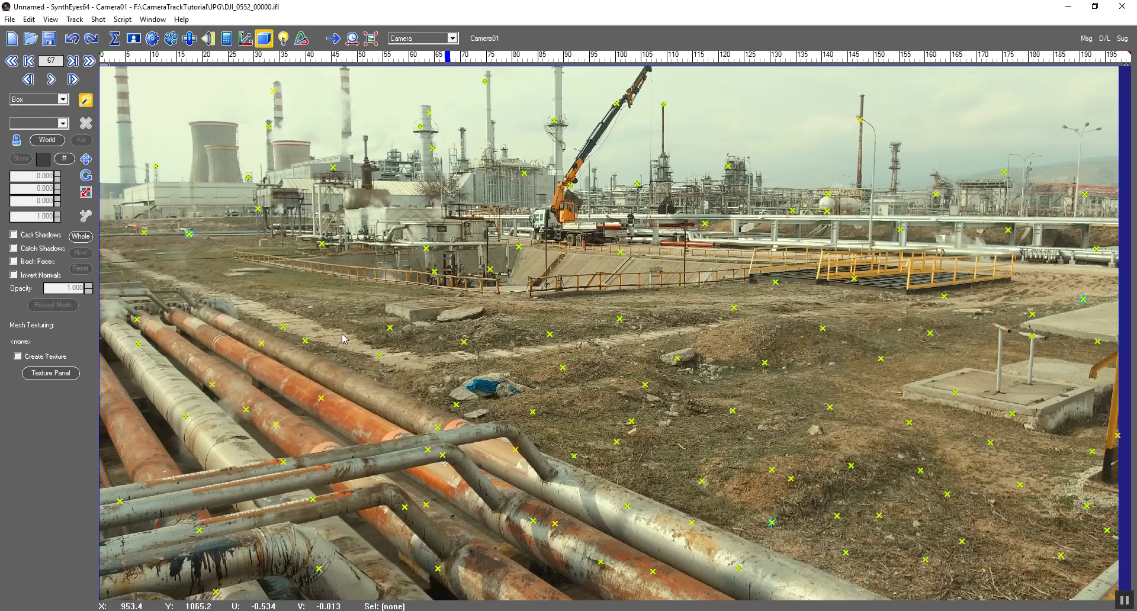
{"action": "left_click", "coordinate": [452, 38]}
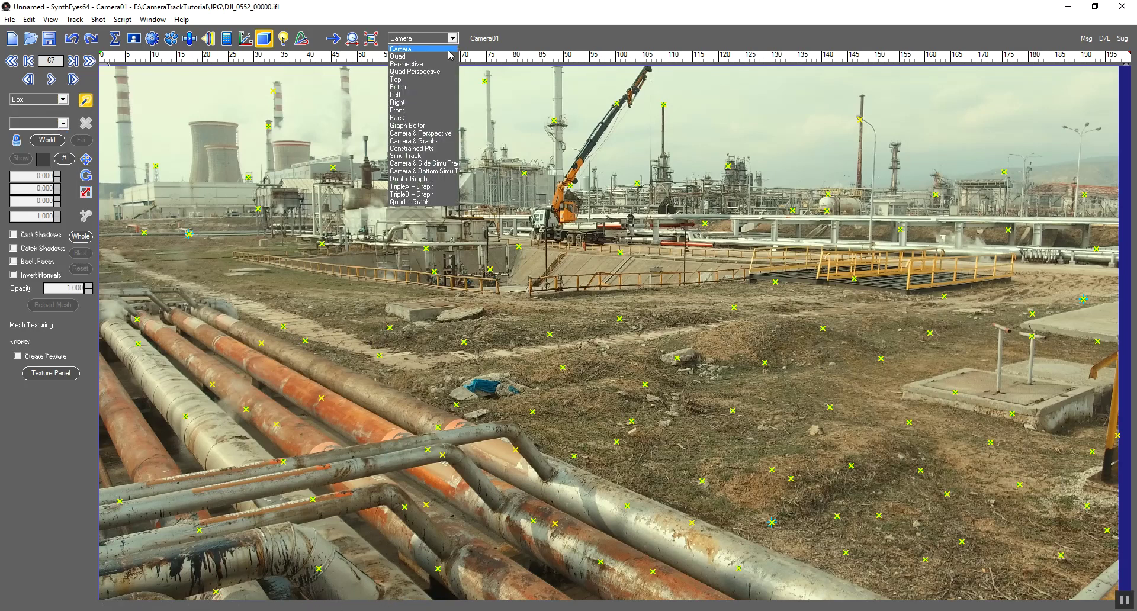
Step: Switch to the Quad layout and draw a new box, Box01, in the Top view
{"action": "left_click", "coordinate": [448, 57]}
{"action": "scroll", "coordinate": [502, 236], "scroll_direction": "up", "scroll_amount": 2}
{"action": "middle_click_drag", "start_coordinate": [203, 164], "coordinate": [325, 208]}
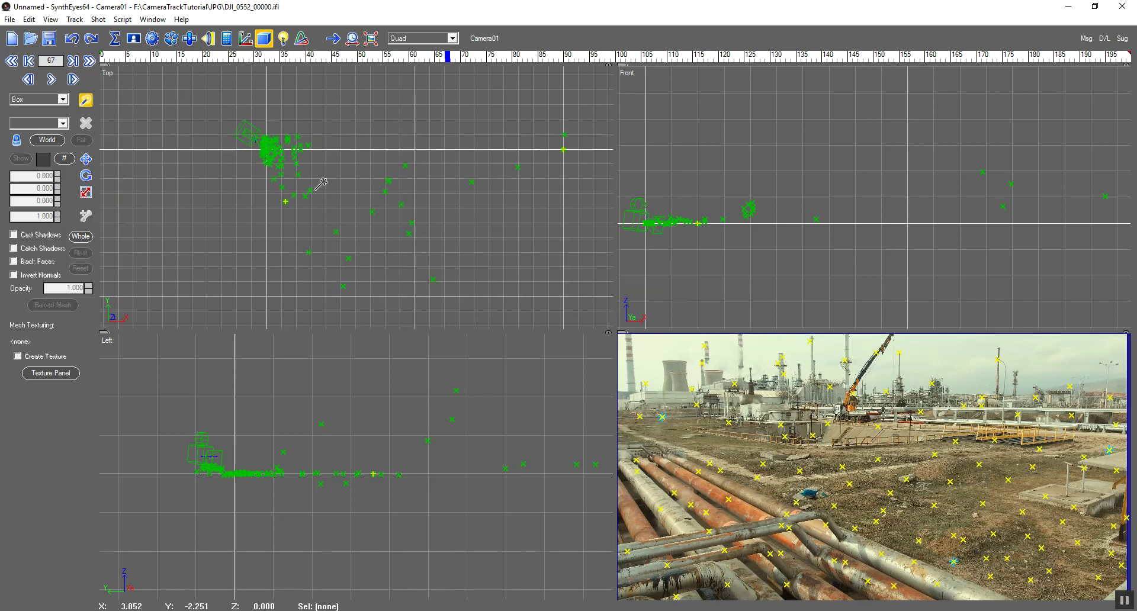
{"action": "left_click_drag", "start_coordinate": [322, 165], "coordinate": [326, 168]}
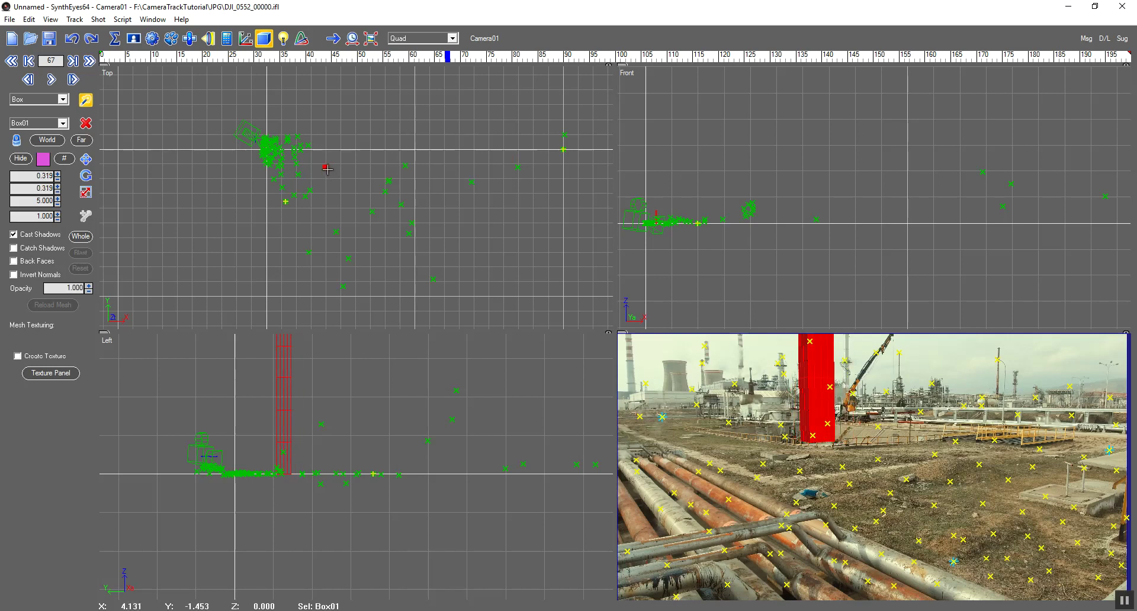
{"action": "left_click_drag", "start_coordinate": [327, 168], "coordinate": [326, 151]}
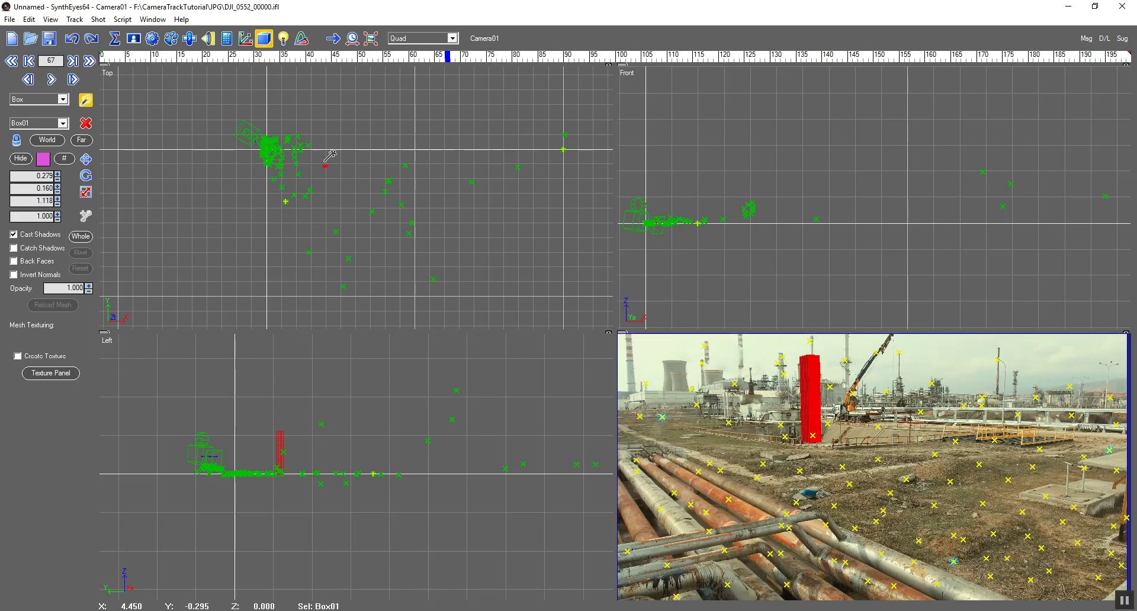
Step: Set Box01's X and Y position values to 3
{"action": "right_click", "coordinate": [329, 153]}
{"action": "left_click", "coordinate": [86, 159]}
{"action": "scroll", "coordinate": [314, 173], "scroll_direction": "up", "scroll_amount": 3}
{"action": "scroll", "coordinate": [343, 157], "scroll_direction": "up", "scroll_amount": 2}
{"action": "middle_click_drag", "start_coordinate": [342, 157], "coordinate": [368, 221]}
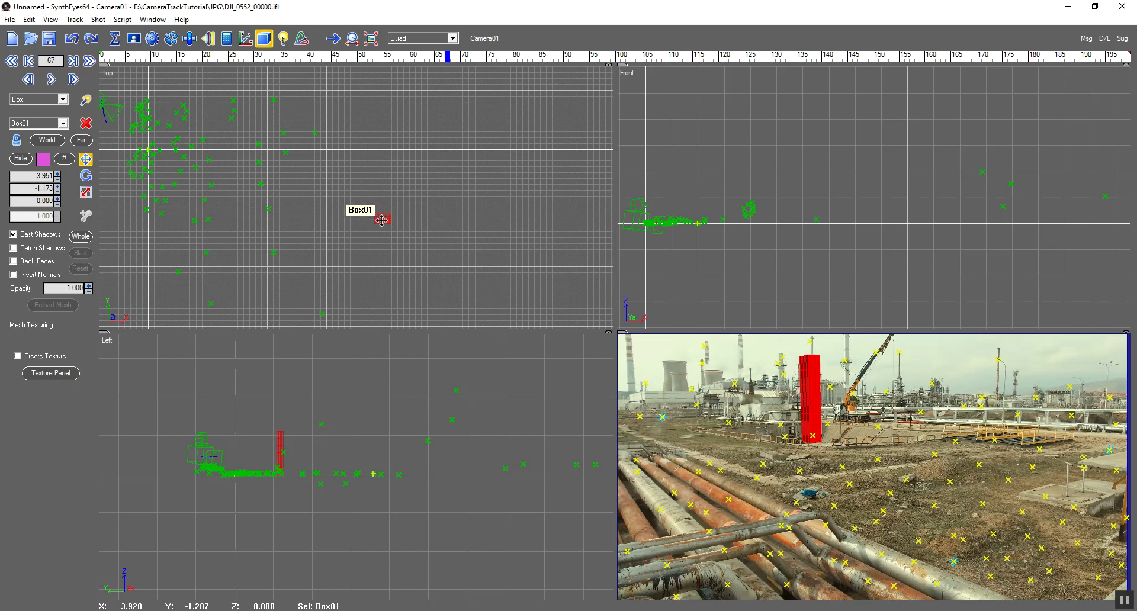
{"action": "scroll", "coordinate": [382, 220], "scroll_direction": "up", "scroll_amount": 3}
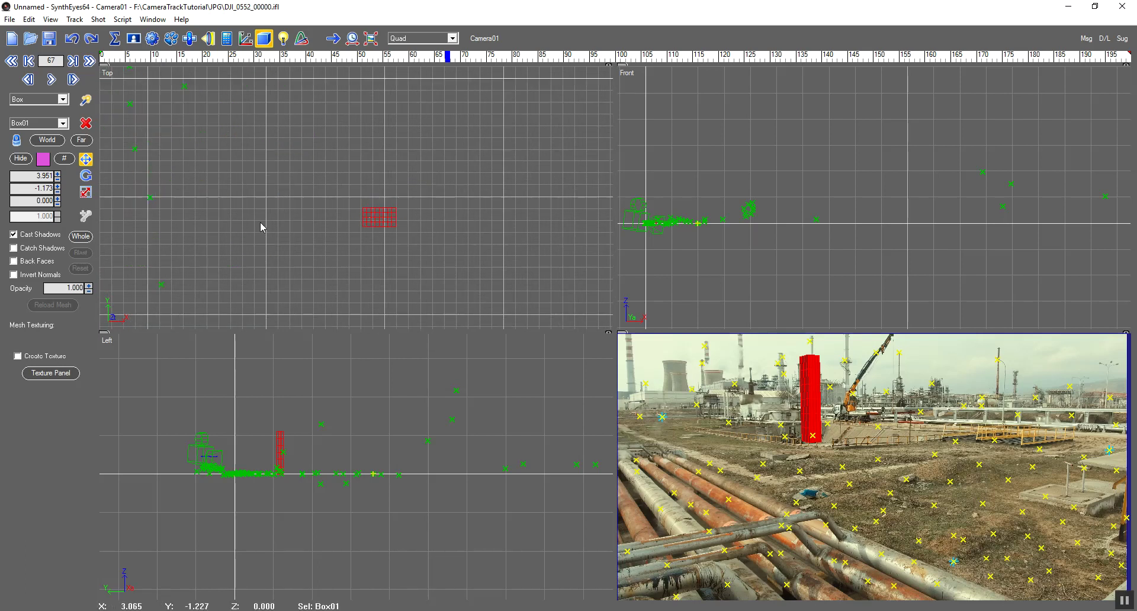
{"action": "left_click_drag", "start_coordinate": [37, 176], "coordinate": [50, 176]}
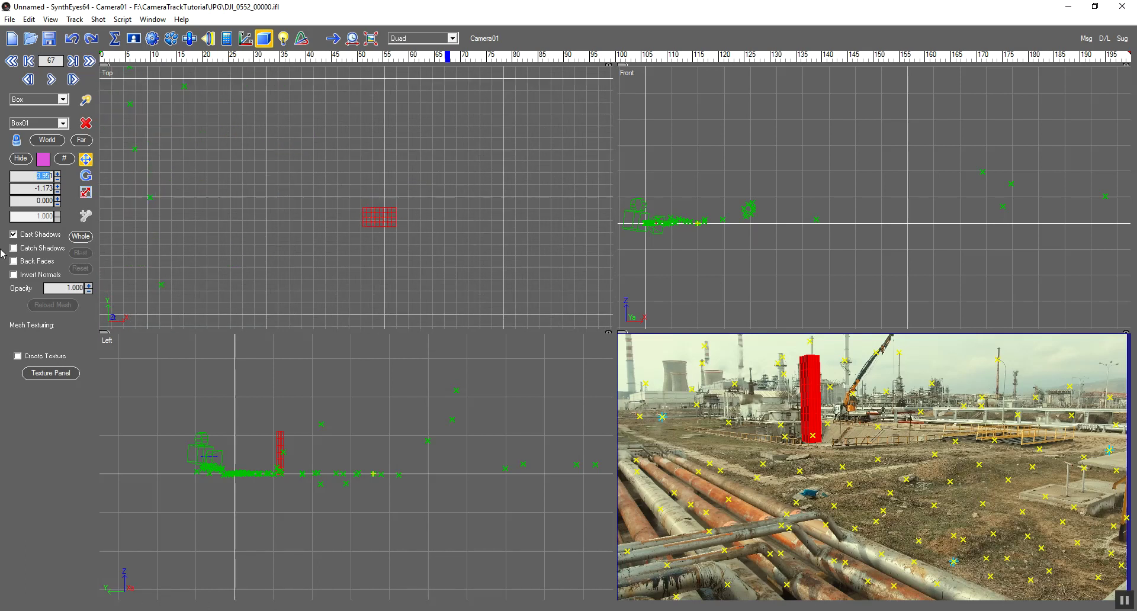
{"action": "type", "text": "31"}
{"action": "type", "text": "3.000"}
{"action": "key", "text": "Return"}
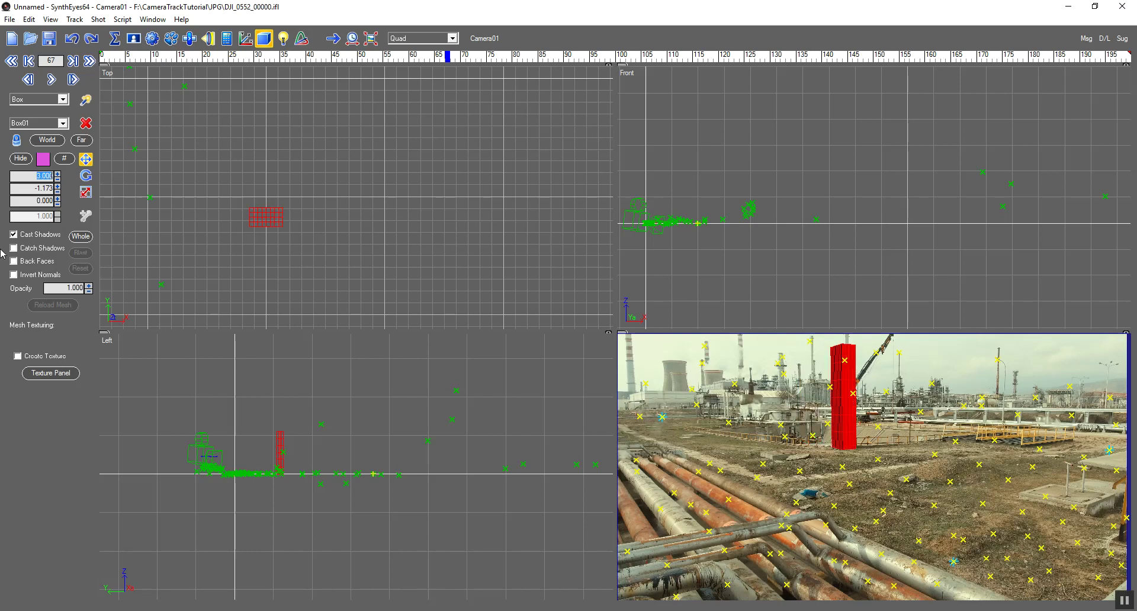
{"action": "left_click_drag", "start_coordinate": [34, 188], "coordinate": [51, 189]}
{"action": "type", "text": "3"}
{"action": "key", "text": "Return"}
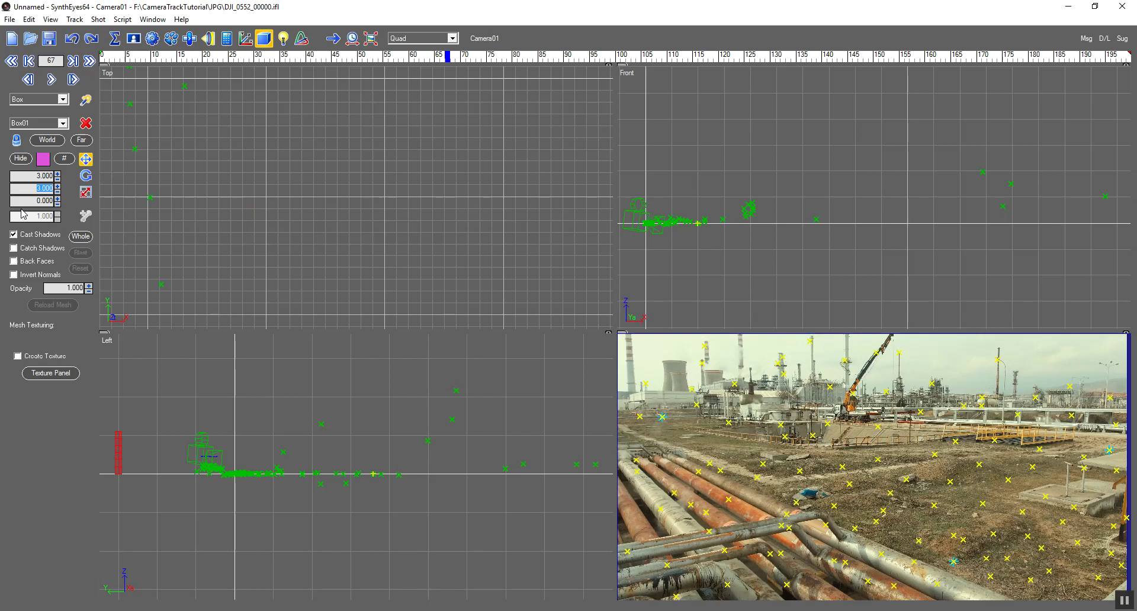
Step: Locate Box01 in the Top view and nudge it slightly
{"action": "middle_click_drag", "start_coordinate": [286, 249], "coordinate": [440, 244]}
{"action": "scroll", "coordinate": [474, 225], "scroll_direction": "down", "scroll_amount": 3}
{"action": "scroll", "coordinate": [479, 157], "scroll_direction": "up", "scroll_amount": 2}
{"action": "scroll", "coordinate": [488, 145], "scroll_direction": "up", "scroll_amount": 1}
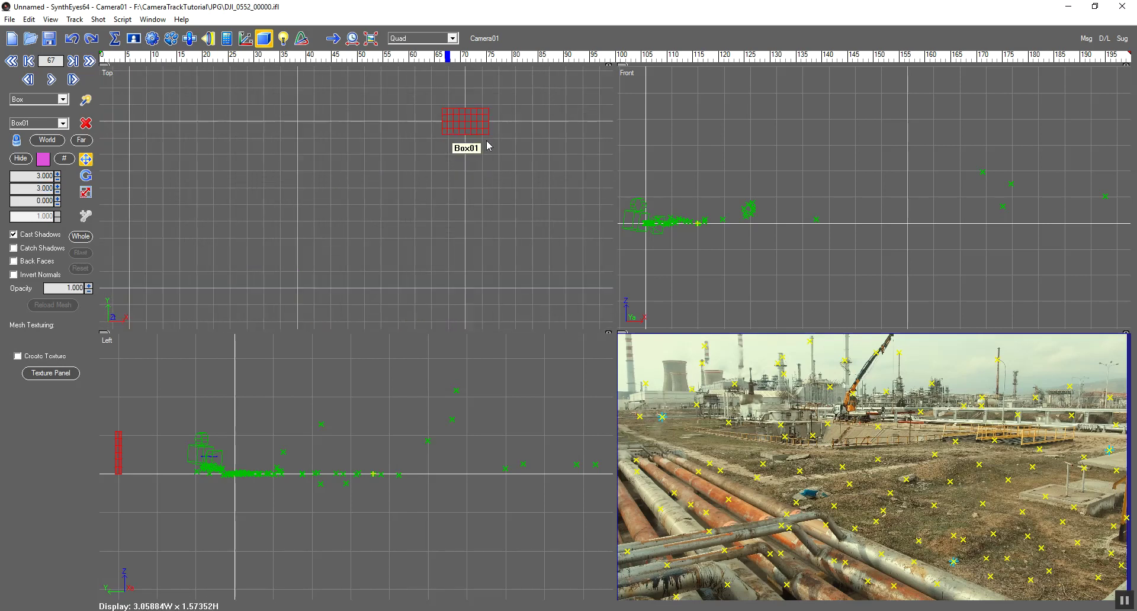
{"action": "middle_click_drag", "start_coordinate": [474, 154], "coordinate": [449, 224]}
{"action": "mouse_move", "coordinate": [459, 223]}
{"action": "left_mouse_down"}
{"action": "mouse_move", "coordinate": [438, 212]}
{"action": "mouse_move", "coordinate": [426, 242]}
{"action": "left_mouse_up"}
Step: Scale Box01 to 0.300 × 0.300 × 1.118
{"action": "left_click", "coordinate": [85, 193]}
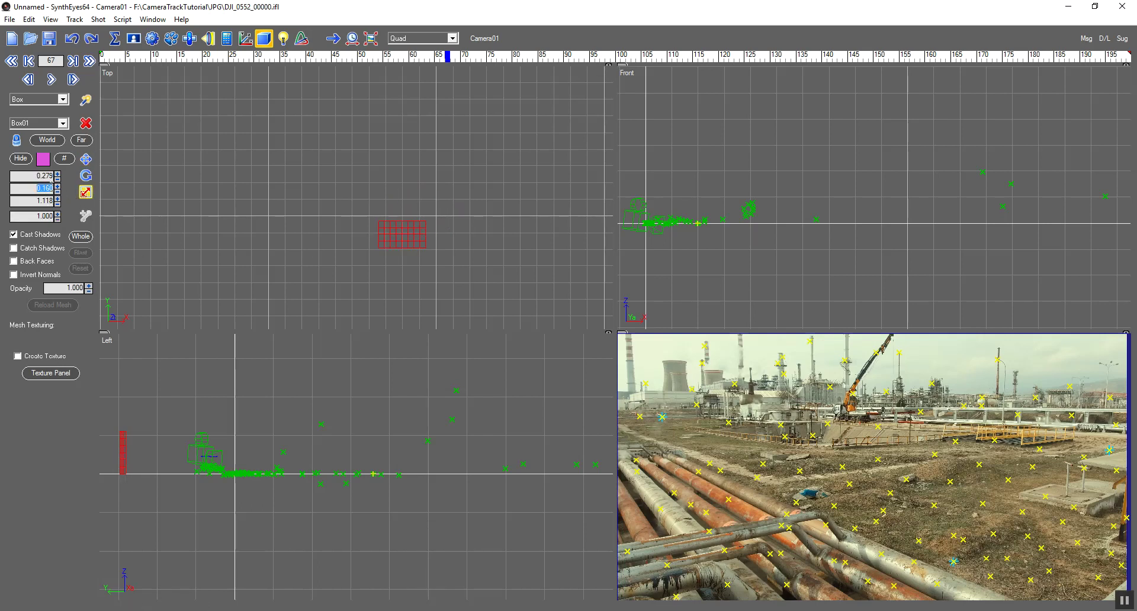
{"action": "key", "text": "Delete"}
{"action": "key", "text": "Delete"}
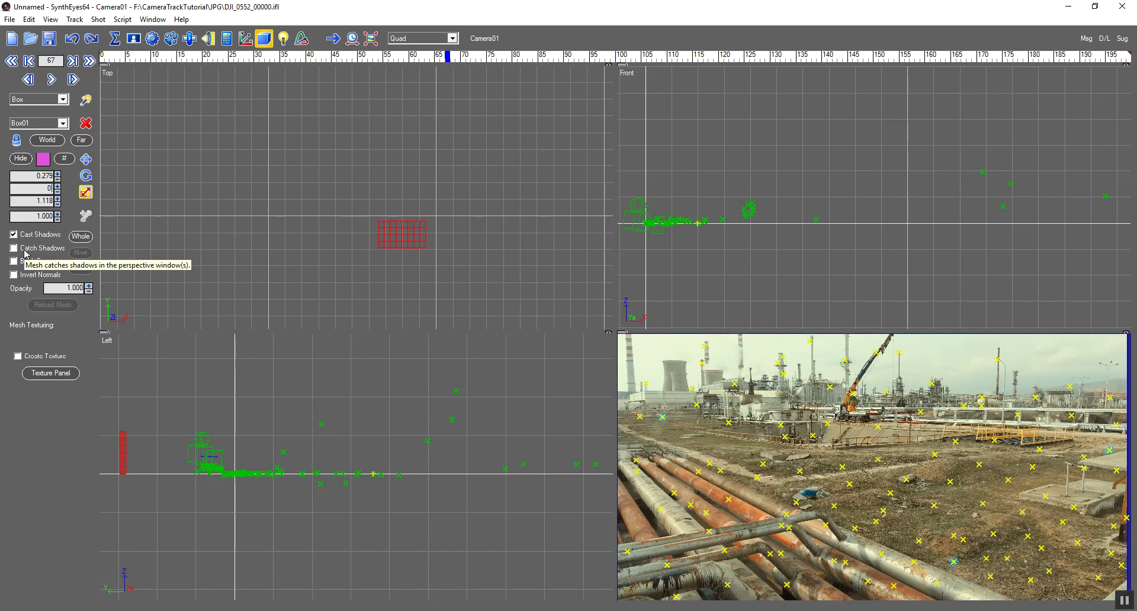
{"action": "type", "text": ".3"}
{"action": "type", "text": "0.300"}
{"action": "key", "text": "Return"}
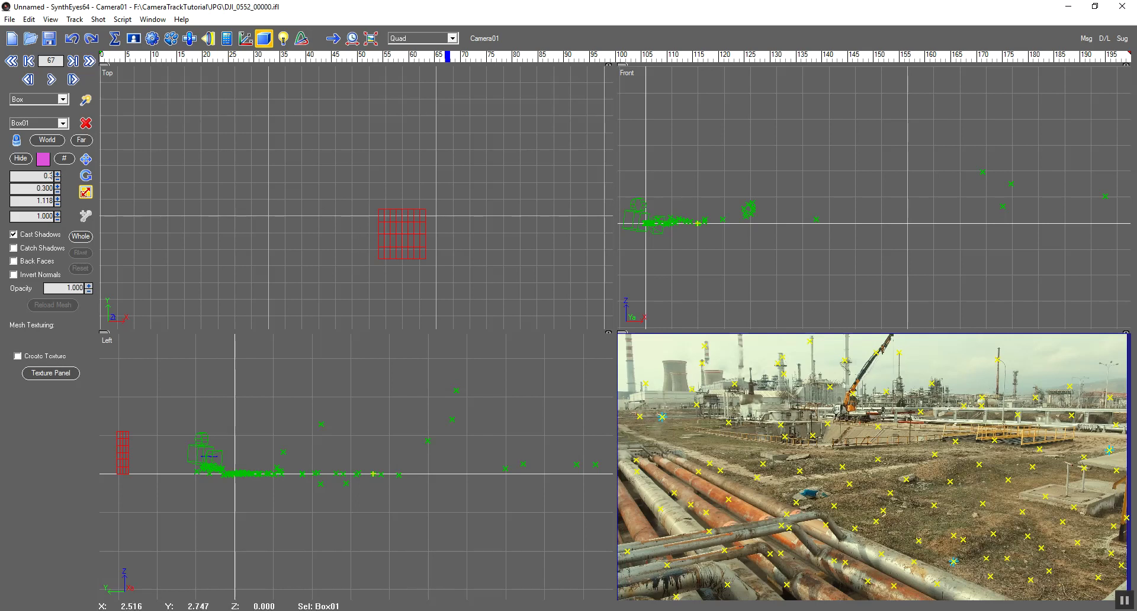
{"action": "scroll", "coordinate": [334, 263], "scroll_direction": "down", "scroll_amount": 5}
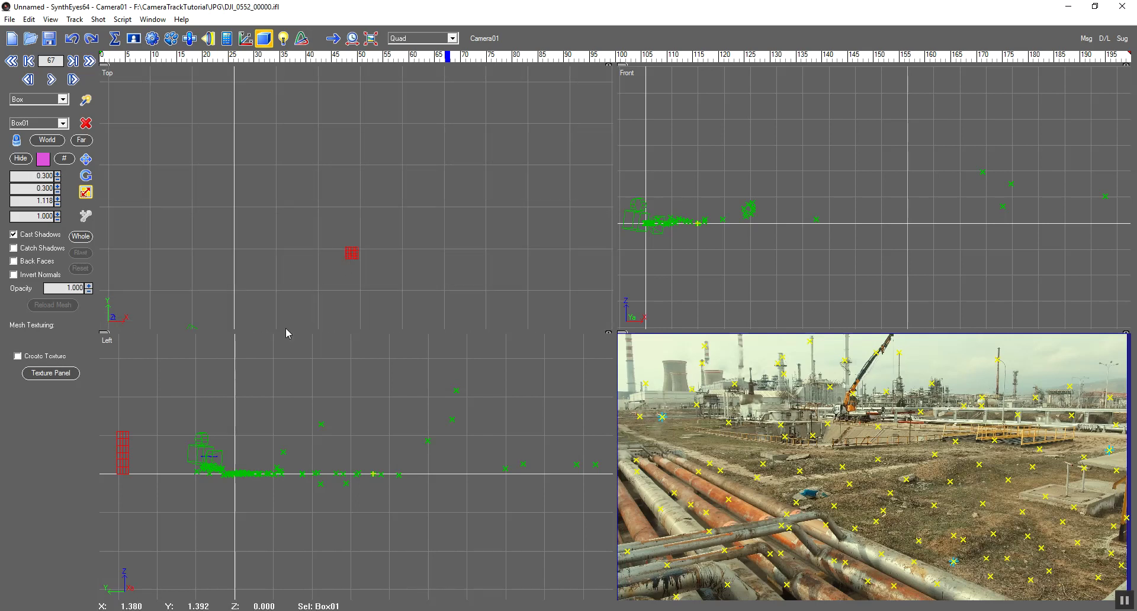
{"action": "scroll", "coordinate": [355, 225], "scroll_direction": "down", "scroll_amount": 3}
{"action": "scroll", "coordinate": [363, 236], "scroll_direction": "down", "scroll_amount": 2}
{"action": "scroll", "coordinate": [366, 214], "scroll_direction": "up", "scroll_amount": 4}
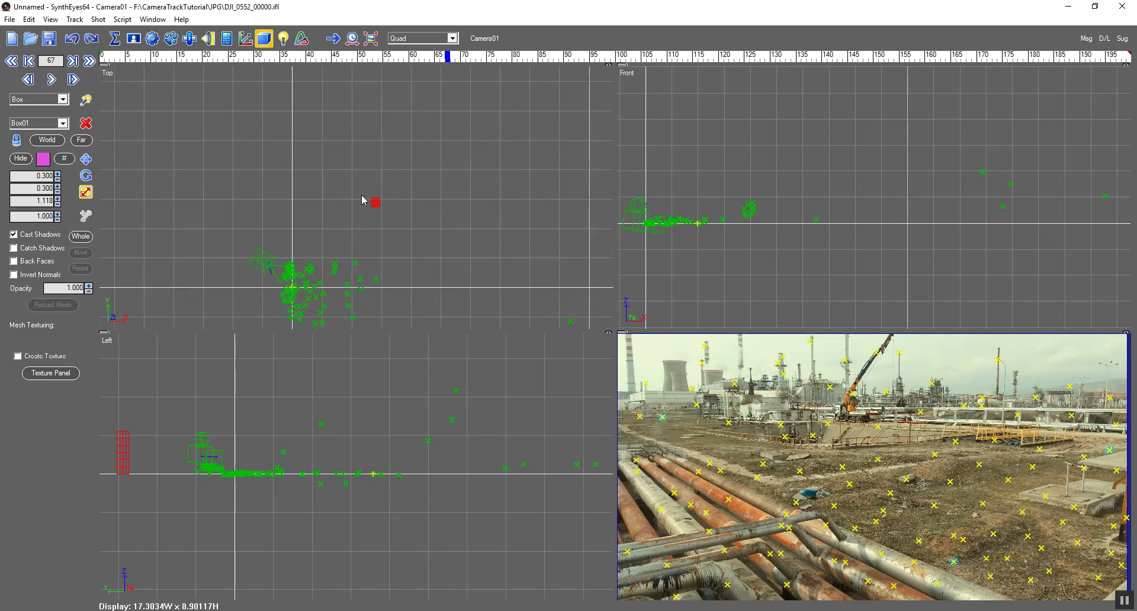
{"action": "left_click", "coordinate": [86, 159]}
Step: Drag Box01 to about X 2.99, Y -0.43 in the Top view and deselect it
{"action": "mouse_move", "coordinate": [375, 203]}
{"action": "left_mouse_down"}
{"action": "mouse_move", "coordinate": [362, 193]}
{"action": "mouse_move", "coordinate": [322, 293]}
{"action": "mouse_move", "coordinate": [345, 311]}
{"action": "left_mouse_up"}
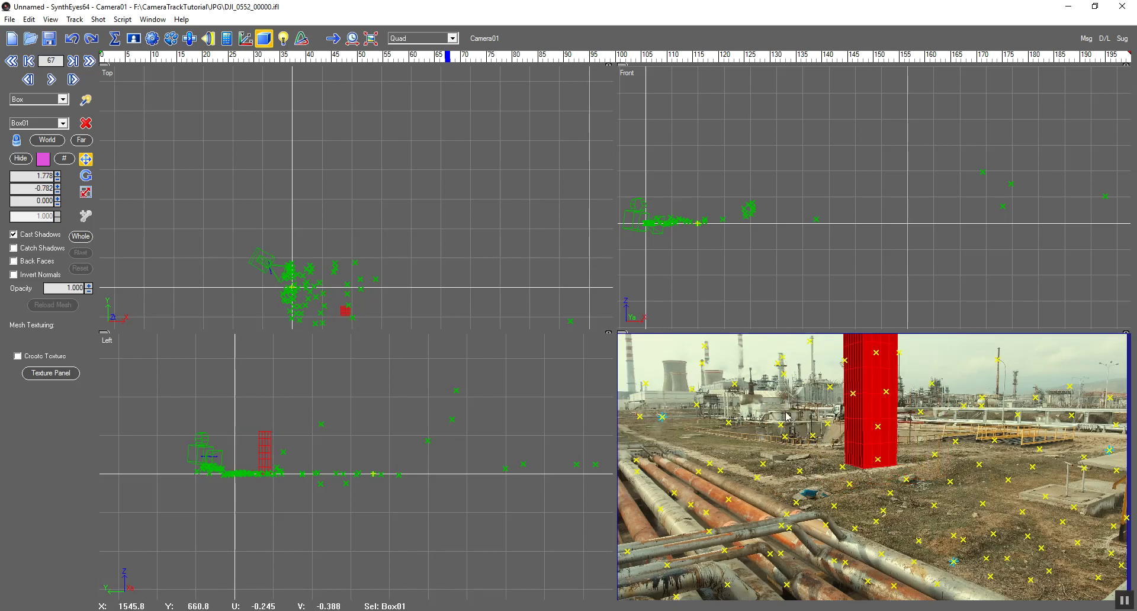
{"action": "scroll", "coordinate": [406, 241], "scroll_direction": "up", "scroll_amount": 3}
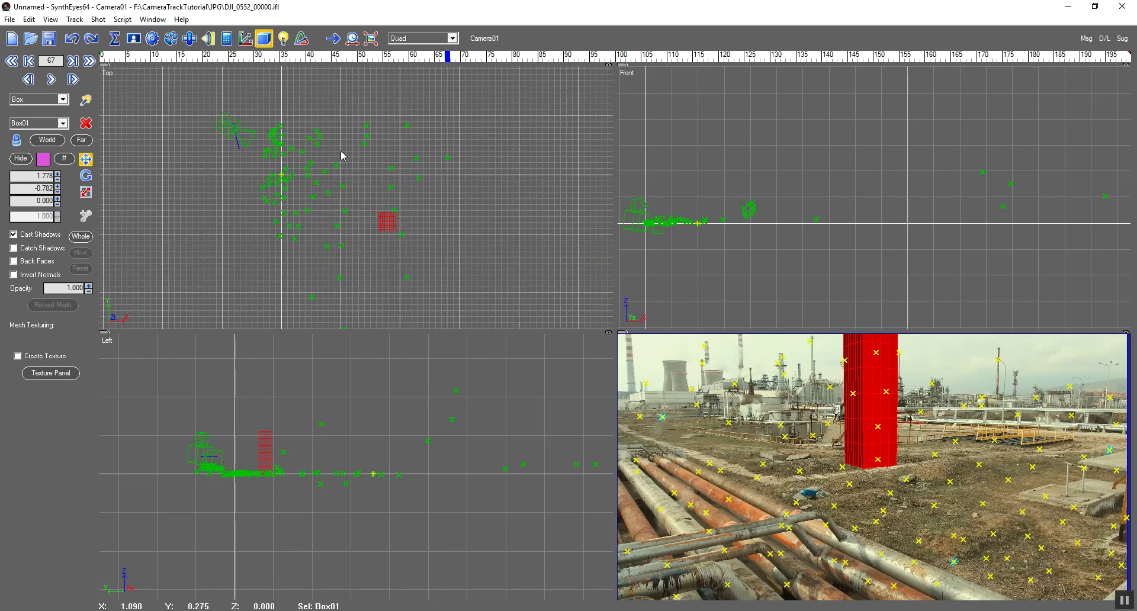
{"action": "mouse_move", "coordinate": [380, 225]}
{"action": "left_mouse_down"}
{"action": "mouse_move", "coordinate": [348, 177]}
{"action": "mouse_move", "coordinate": [452, 205]}
{"action": "left_mouse_up"}
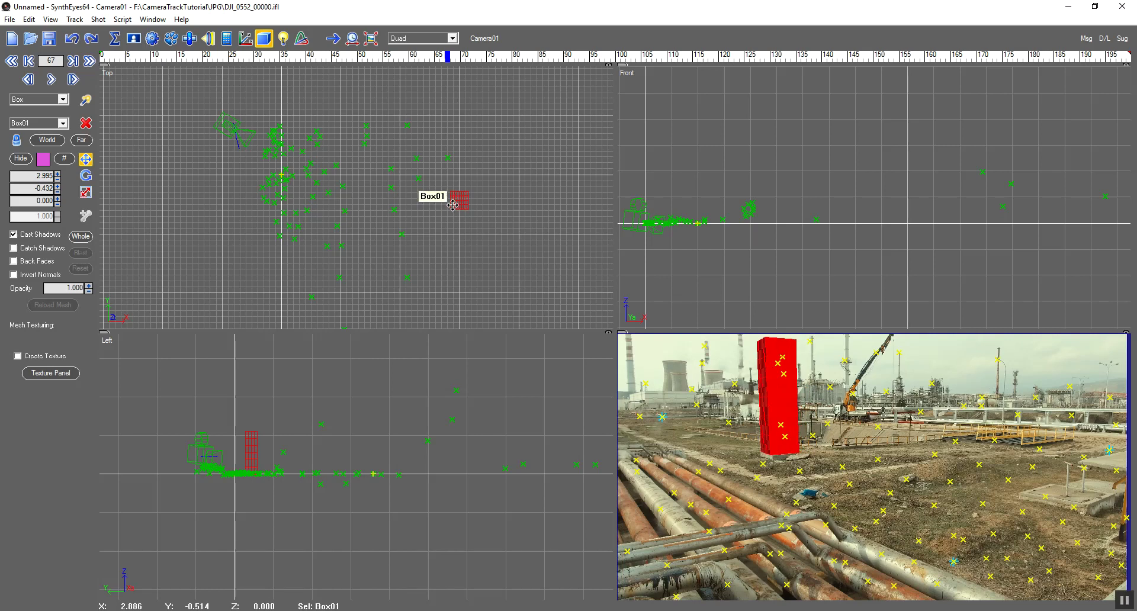
{"action": "left_click", "coordinate": [491, 261]}
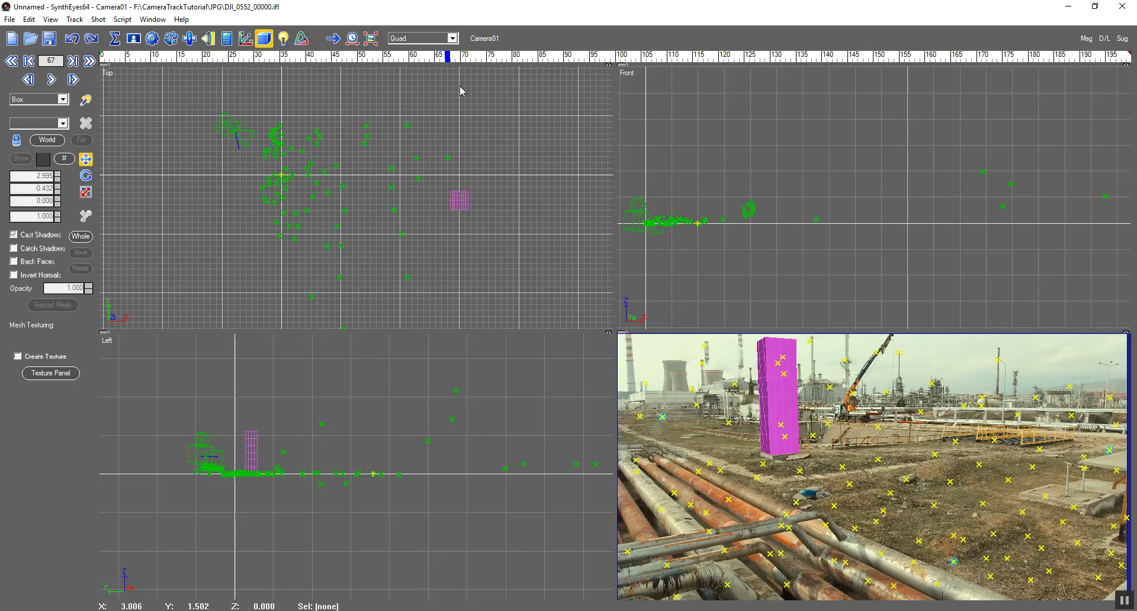
{"action": "left_click", "coordinate": [451, 38]}
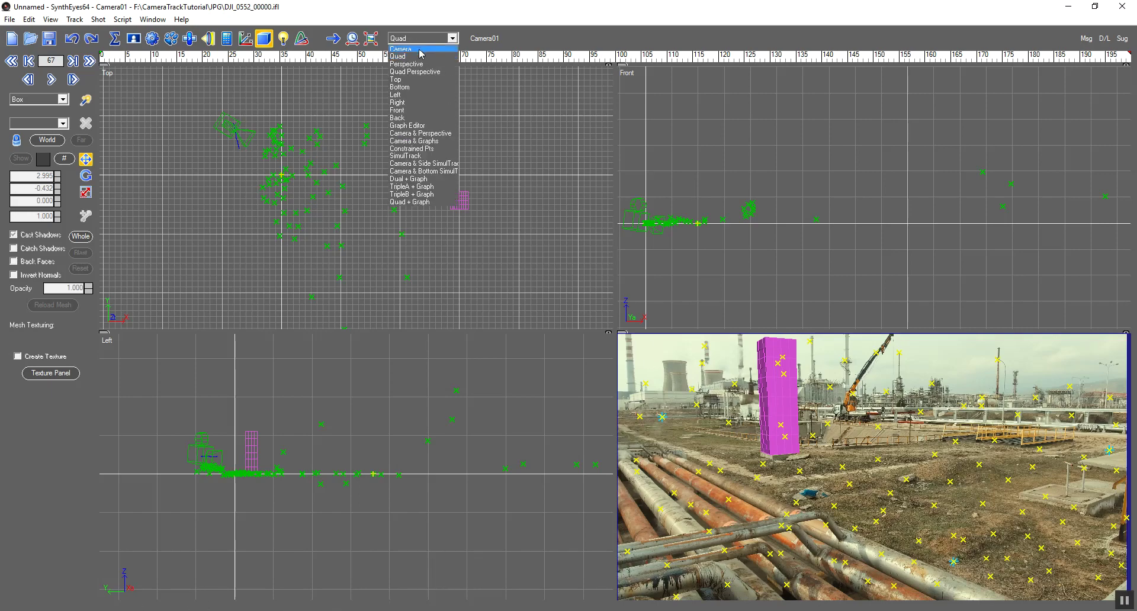
Step: Play the shot in the camera view, return to frame 0, and add Tracker91 on the ground
{"action": "left_click", "coordinate": [421, 50]}
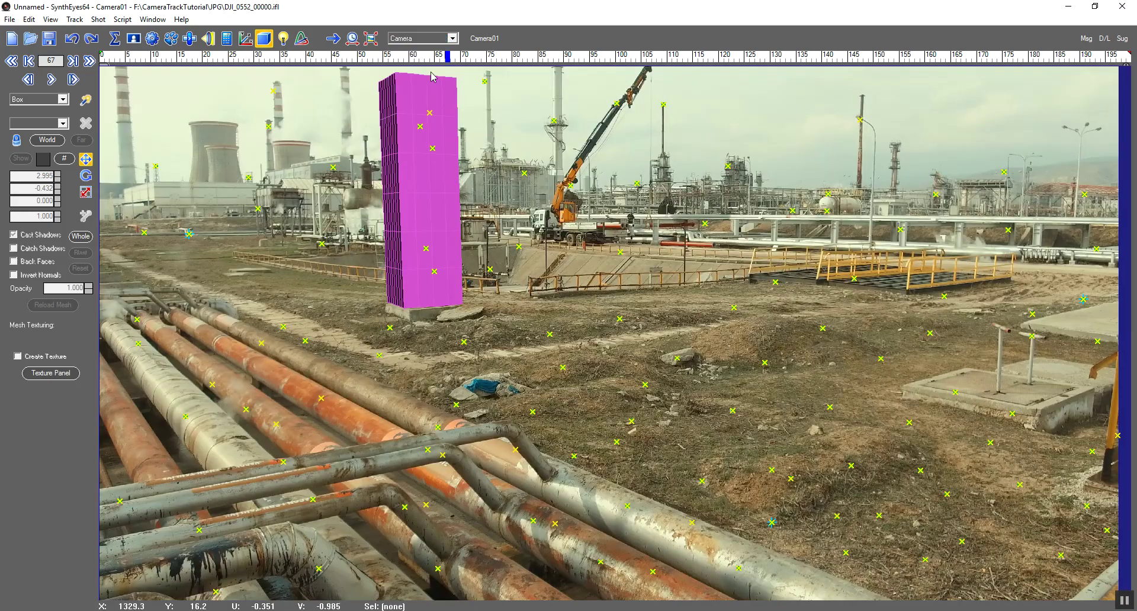
{"action": "left_click", "coordinate": [51, 81]}
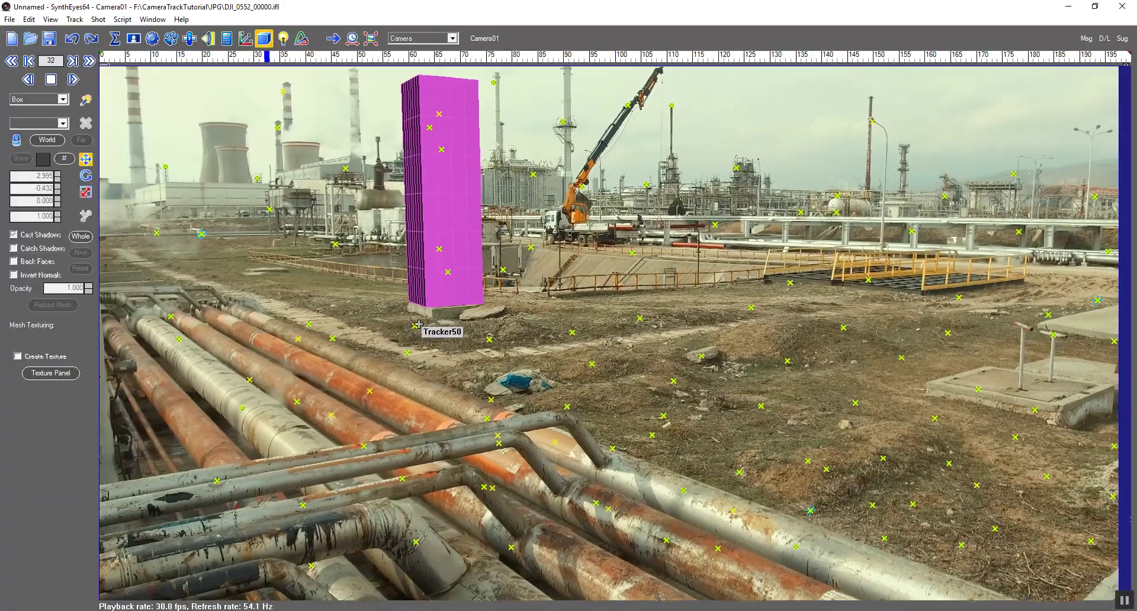
{"action": "key", "text": "space"}
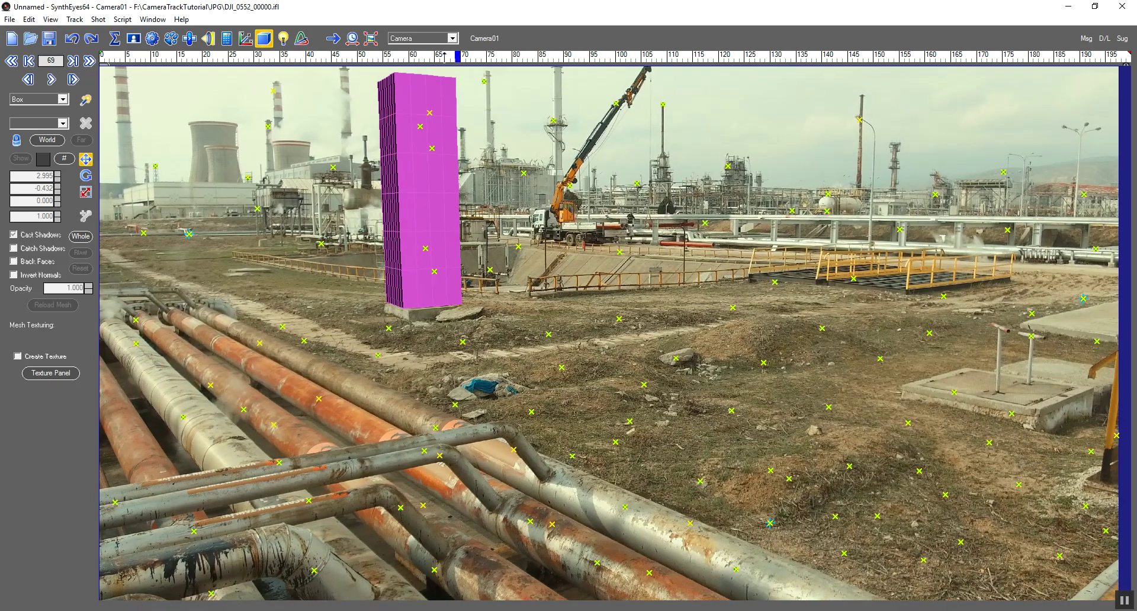
{"action": "key", "text": "Home"}
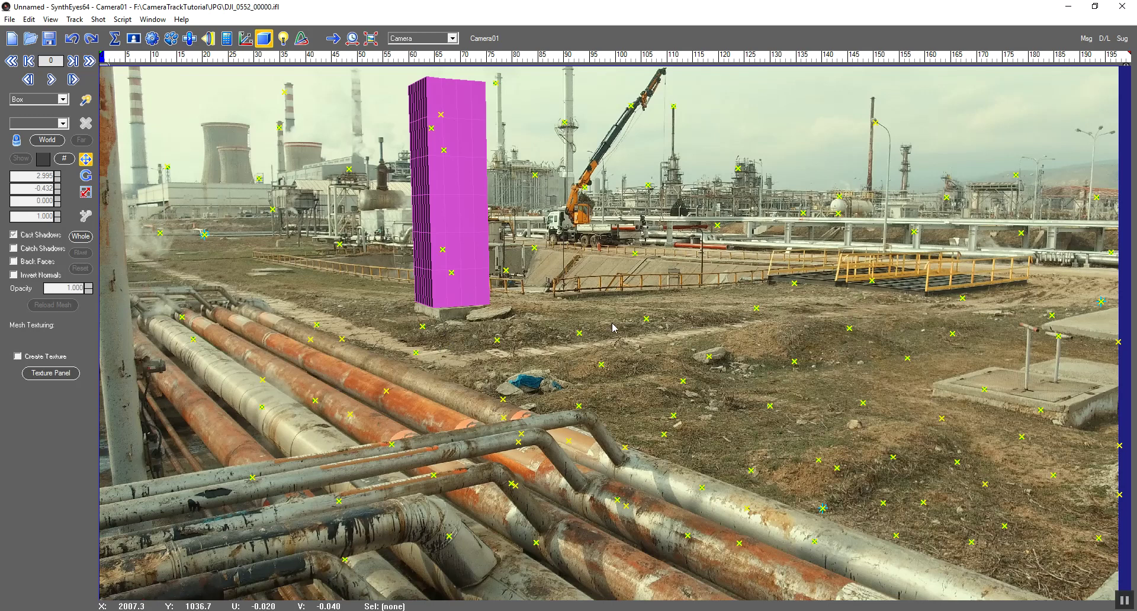
{"action": "left_click", "coordinate": [647, 320]}
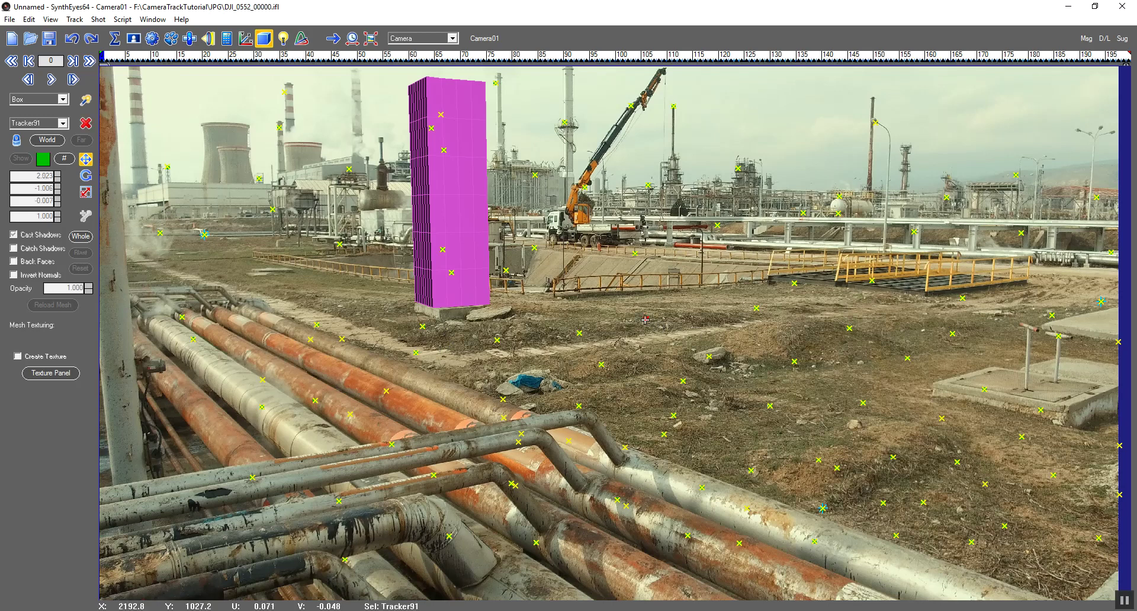
{"action": "left_click", "coordinate": [452, 38]}
Step: Move Box01 onto Tracker91, about X 2.1, Y -1.2, in the Quad layout's Top view
{"action": "left_click", "coordinate": [448, 57]}
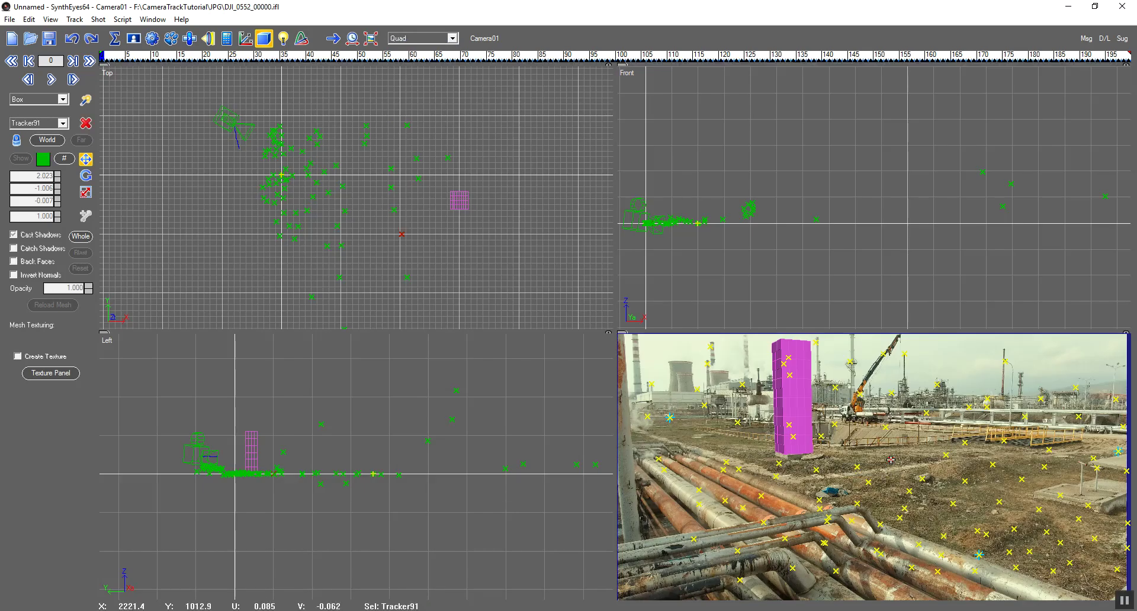
{"action": "scroll", "coordinate": [368, 225], "scroll_direction": "up", "scroll_amount": 3}
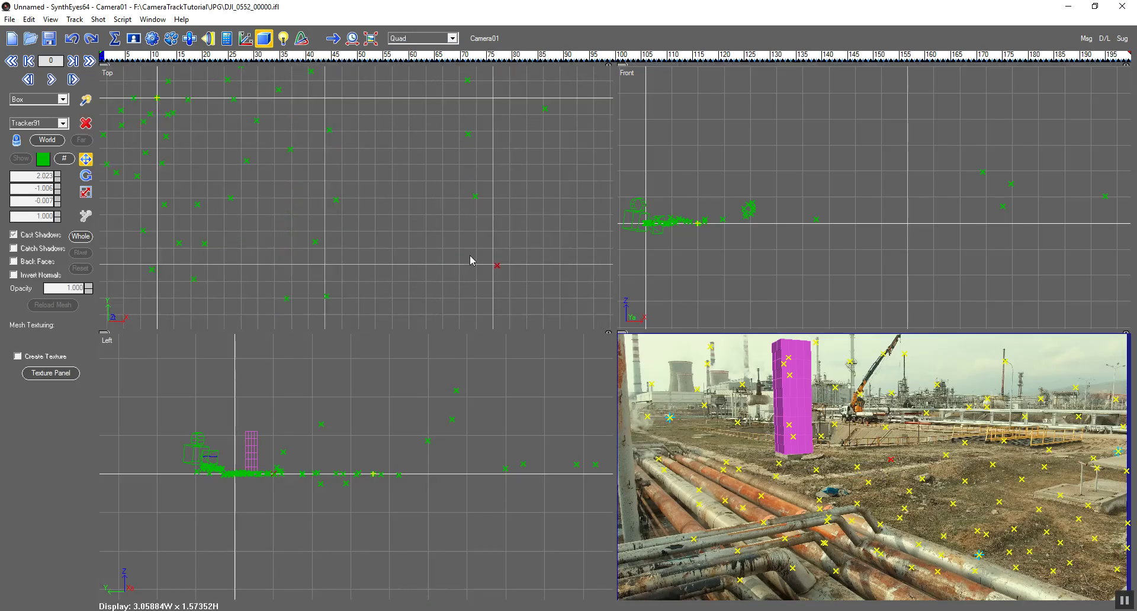
{"action": "scroll", "coordinate": [470, 261], "scroll_direction": "up", "scroll_amount": 2}
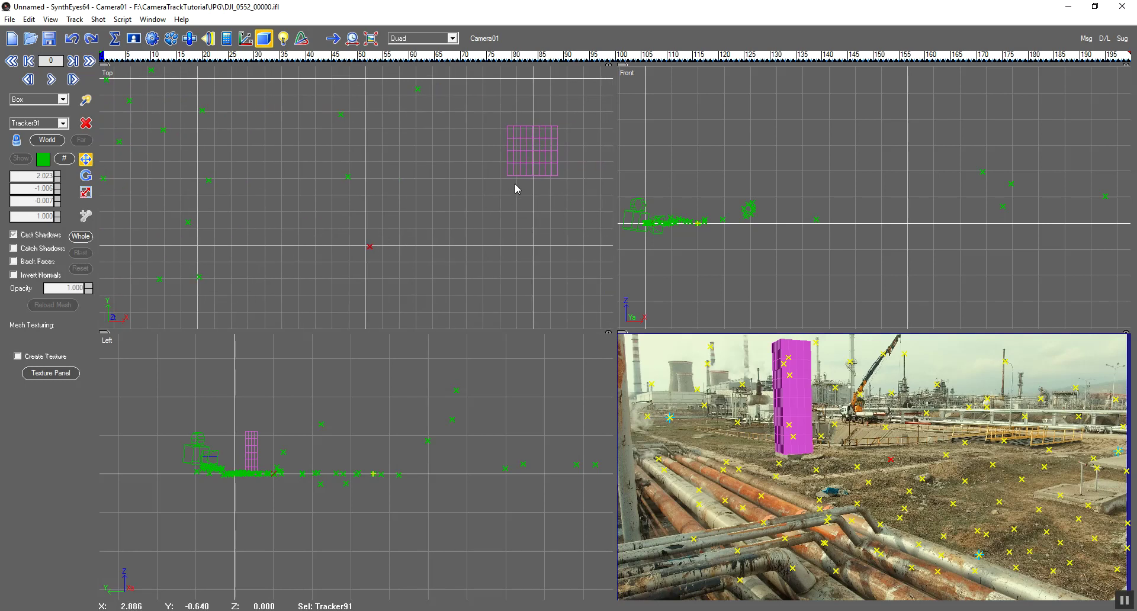
{"action": "mouse_move", "coordinate": [516, 163]}
{"action": "left_mouse_down"}
{"action": "mouse_move", "coordinate": [393, 292]}
{"action": "mouse_move", "coordinate": [380, 285]}
{"action": "left_mouse_up"}
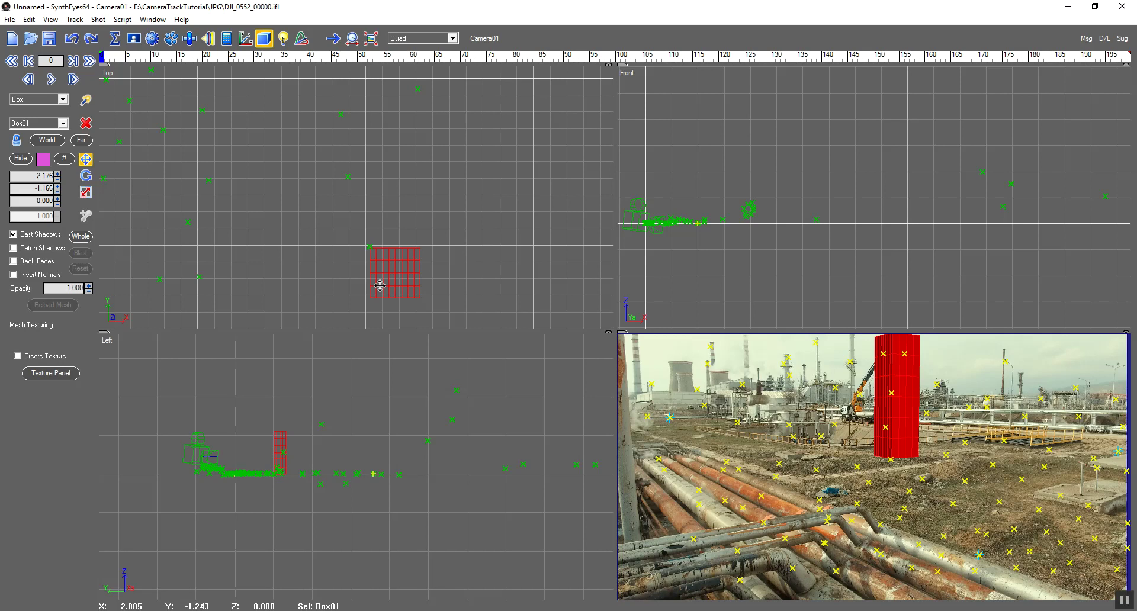
{"action": "left_click", "coordinate": [355, 148]}
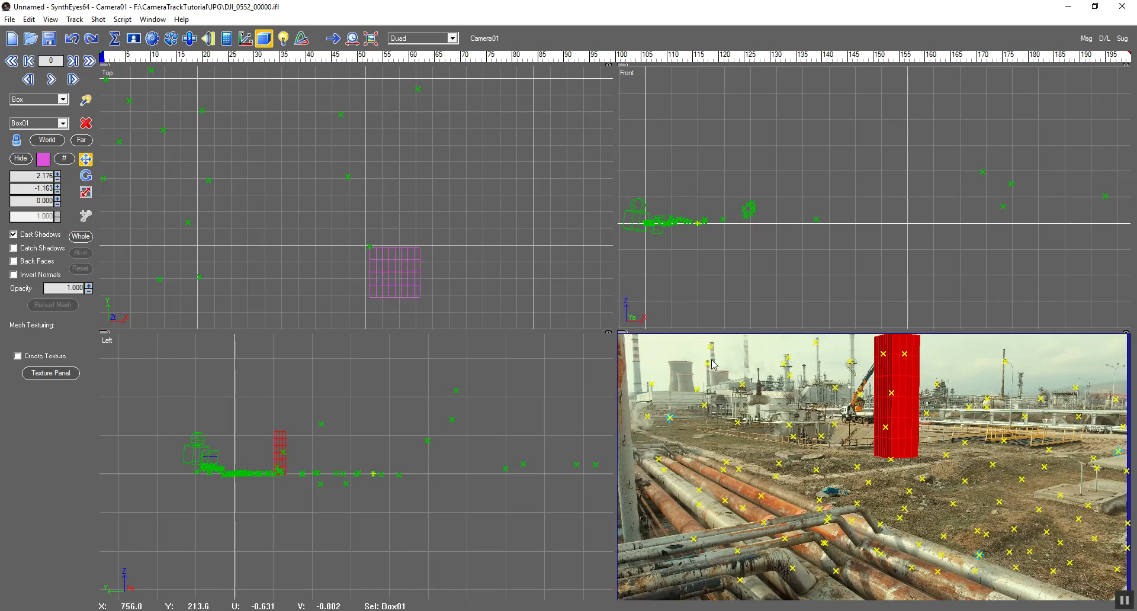
{"action": "left_click", "coordinate": [451, 38]}
Step: Play the shot to frame 136, select Tracker52 and Box01, and return to the Quad layout
{"action": "left_click", "coordinate": [409, 47]}
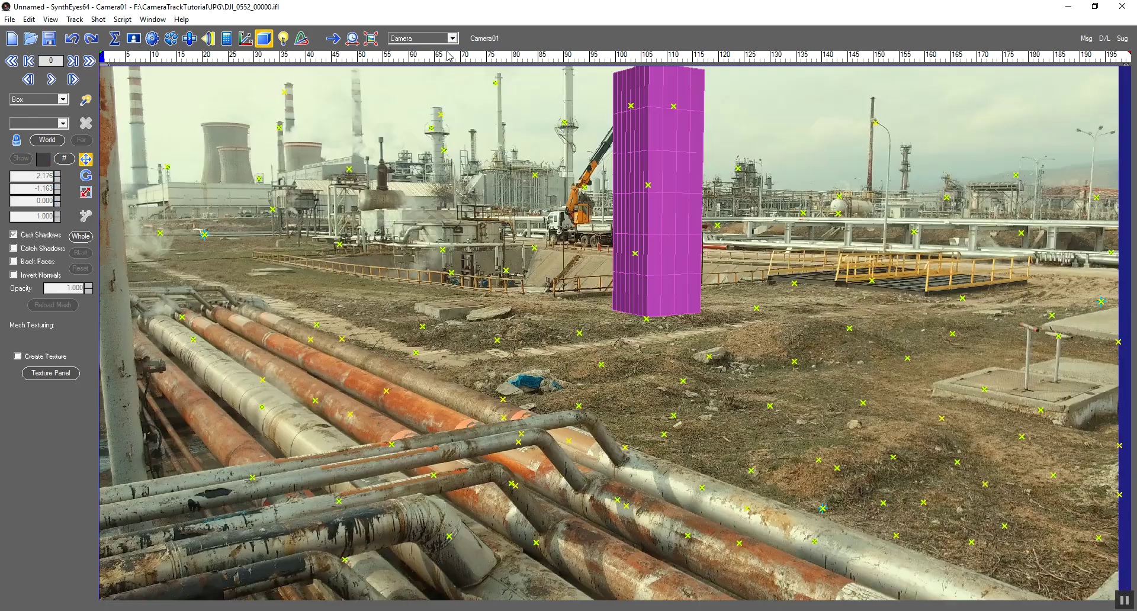
{"action": "left_click", "coordinate": [89, 60]}
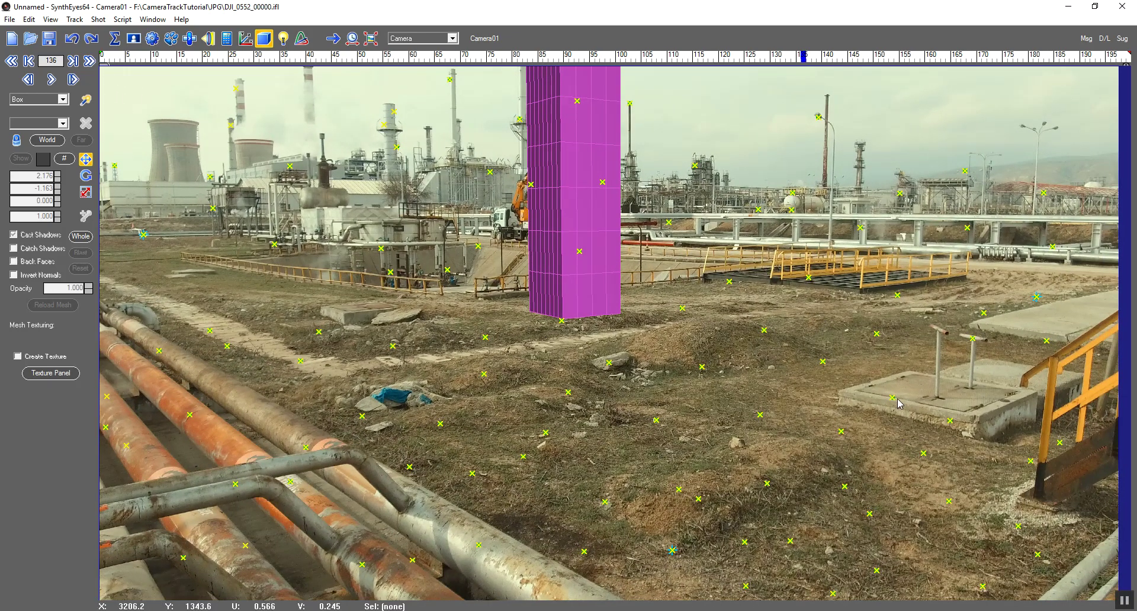
{"action": "left_click", "coordinate": [895, 399]}
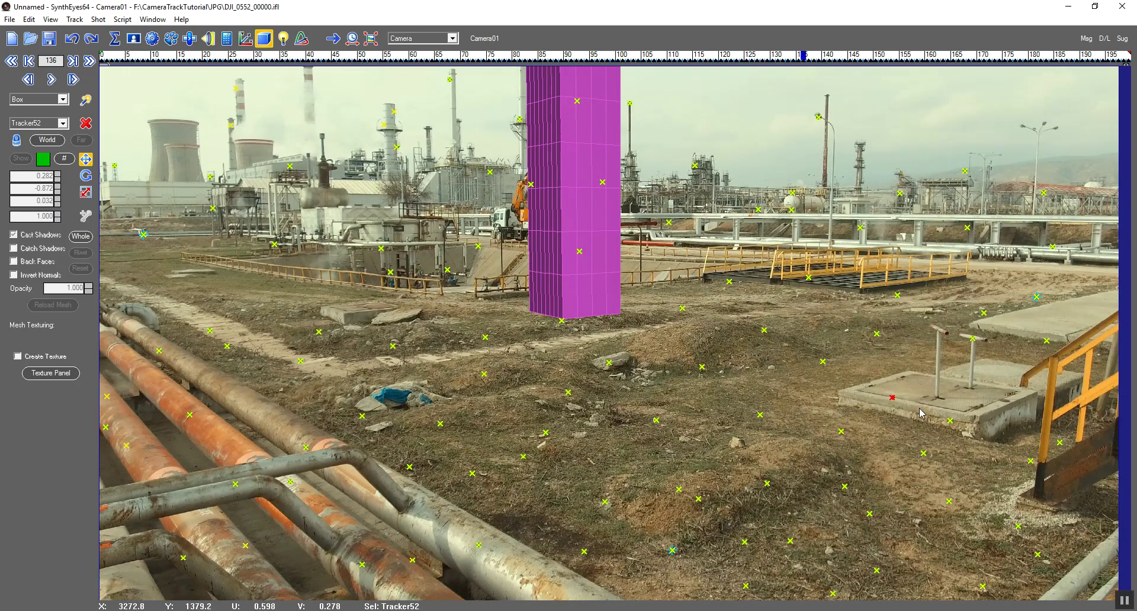
{"action": "left_click", "coordinate": [628, 316]}
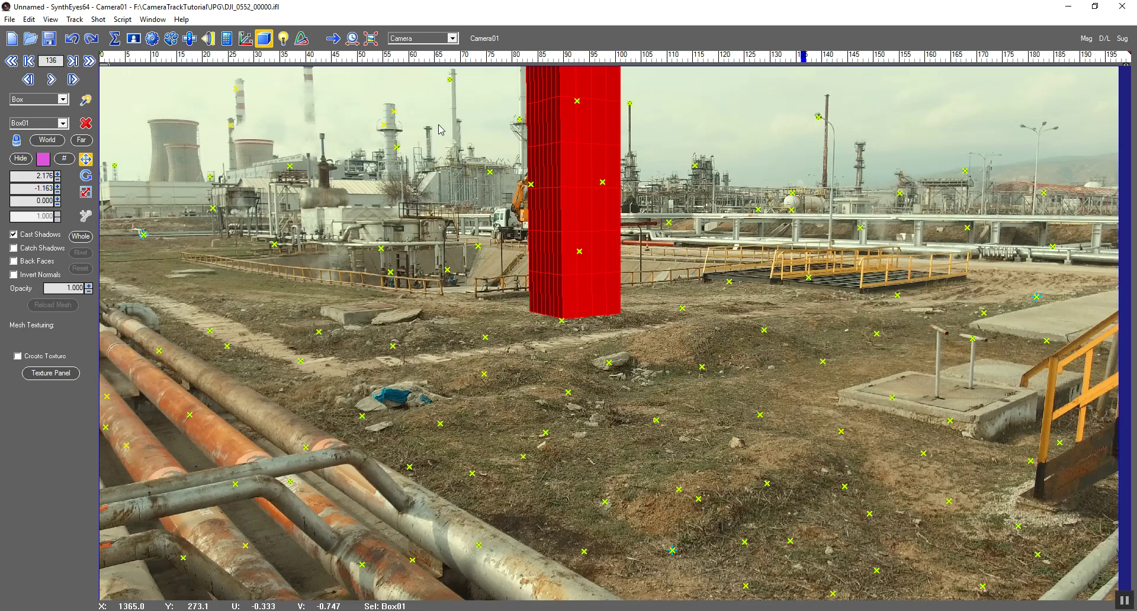
{"action": "left_click", "coordinate": [452, 39]}
{"action": "left_click", "coordinate": [452, 56]}
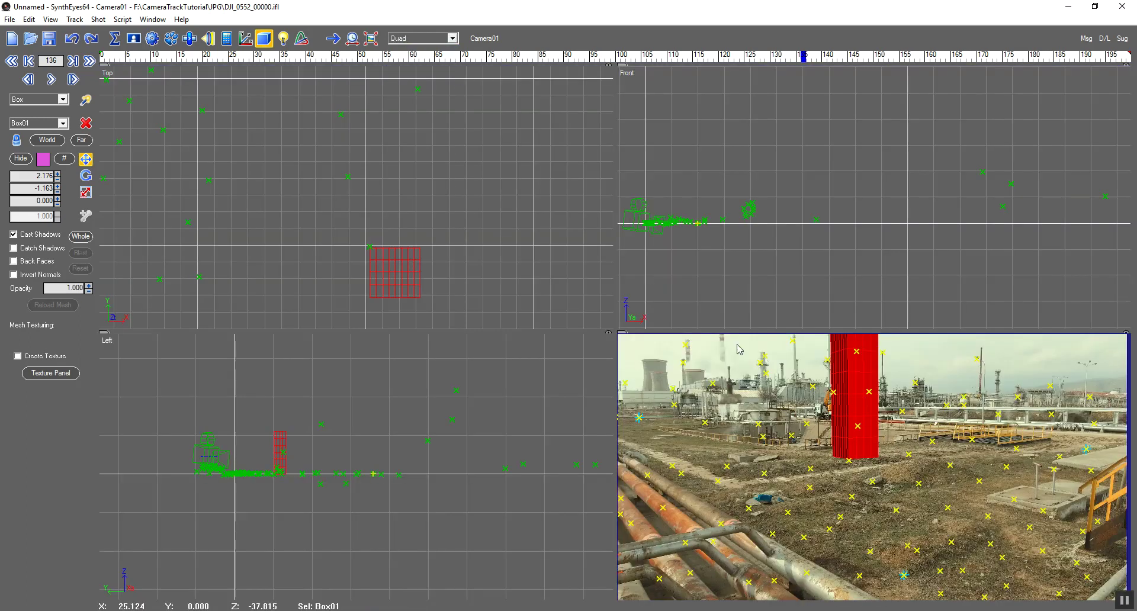
Step: Drag Box01 onto Tracker52 in the Top view
{"action": "mouse_move", "coordinate": [357, 293]}
{"action": "middle_mouse_down"}
{"action": "mouse_move", "coordinate": [372, 252]}
{"action": "mouse_move", "coordinate": [401, 256]}
{"action": "middle_mouse_up"}
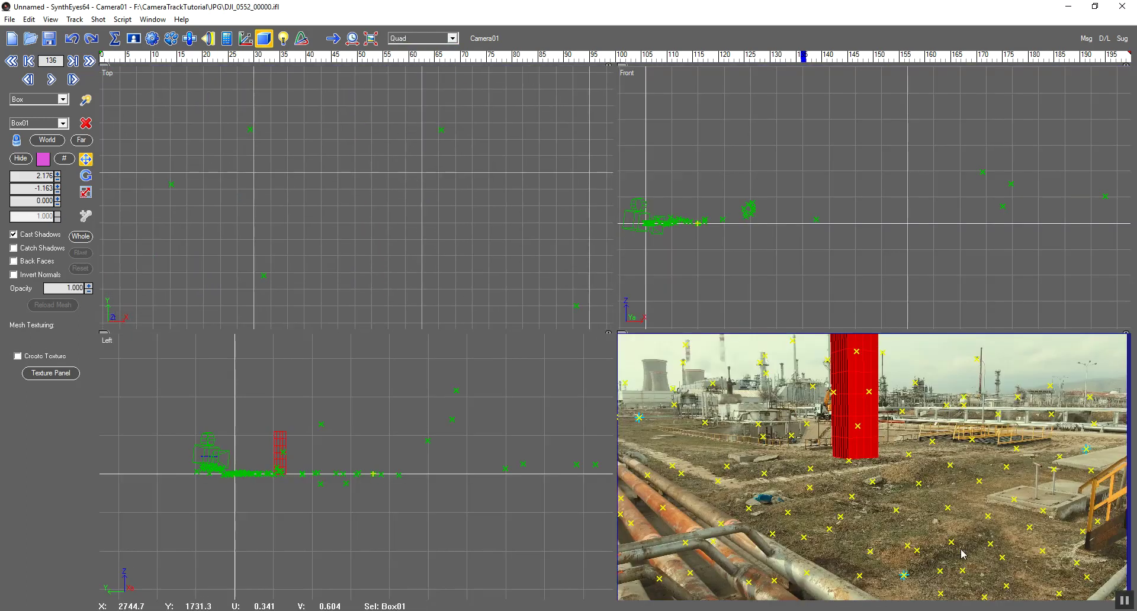
{"action": "left_click", "coordinate": [1010, 498]}
{"action": "mouse_move", "coordinate": [276, 236]}
{"action": "middle_mouse_down"}
{"action": "mouse_move", "coordinate": [376, 250]}
{"action": "mouse_move", "coordinate": [417, 292]}
{"action": "mouse_move", "coordinate": [417, 226]}
{"action": "middle_mouse_up"}
{"action": "scroll", "coordinate": [418, 293], "scroll_direction": "up", "scroll_amount": 2}
{"action": "left_click_drag", "start_coordinate": [551, 254], "coordinate": [400, 244]}
{"action": "scroll", "coordinate": [400, 245], "scroll_direction": "up", "scroll_amount": 3}
{"action": "scroll", "coordinate": [409, 240], "scroll_direction": "up", "scroll_amount": 1}
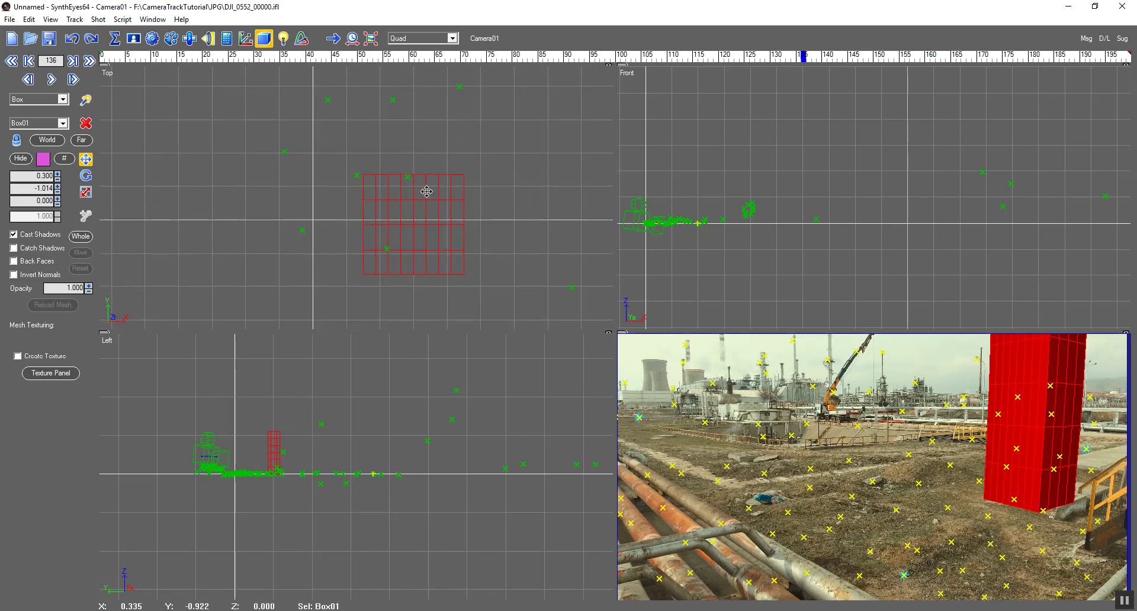
{"action": "left_click", "coordinate": [433, 190]}
{"action": "mouse_move", "coordinate": [428, 200]}
{"action": "left_mouse_down"}
{"action": "mouse_move", "coordinate": [438, 223]}
{"action": "mouse_move", "coordinate": [406, 249]}
{"action": "mouse_move", "coordinate": [428, 235]}
{"action": "mouse_move", "coordinate": [410, 180]}
{"action": "left_mouse_up"}
{"action": "left_click", "coordinate": [408, 176]}
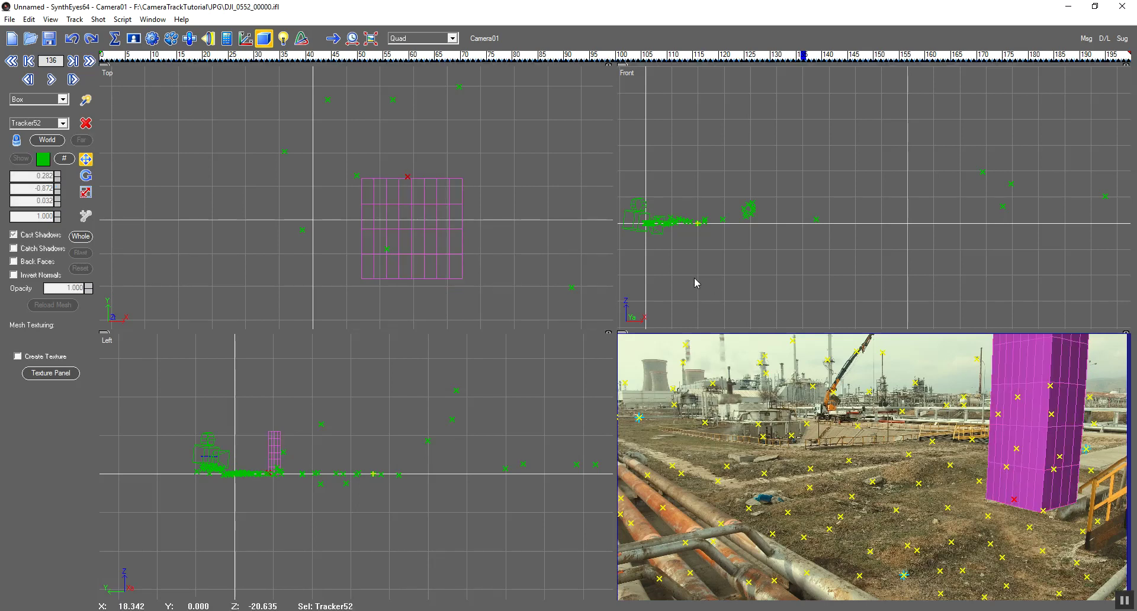
Step: Align Box01 with Tracker52 in the Front view, settling near X 0.28, Y -1.02
{"action": "scroll", "coordinate": [752, 266], "scroll_direction": "up", "scroll_amount": 2}
{"action": "scroll", "coordinate": [805, 237], "scroll_direction": "up", "scroll_amount": 2}
{"action": "scroll", "coordinate": [740, 243], "scroll_direction": "up", "scroll_amount": 2}
{"action": "scroll", "coordinate": [682, 272], "scroll_direction": "up", "scroll_amount": 1}
{"action": "scroll", "coordinate": [690, 274], "scroll_direction": "up", "scroll_amount": 1}
{"action": "scroll", "coordinate": [728, 266], "scroll_direction": "down", "scroll_amount": 1}
{"action": "mouse_move", "coordinate": [728, 266]}
{"action": "middle_mouse_down"}
{"action": "mouse_move", "coordinate": [835, 252]}
{"action": "mouse_move", "coordinate": [756, 226]}
{"action": "middle_mouse_up"}
{"action": "scroll", "coordinate": [835, 253], "scroll_direction": "down", "scroll_amount": 2}
{"action": "scroll", "coordinate": [778, 229], "scroll_direction": "up", "scroll_amount": 3}
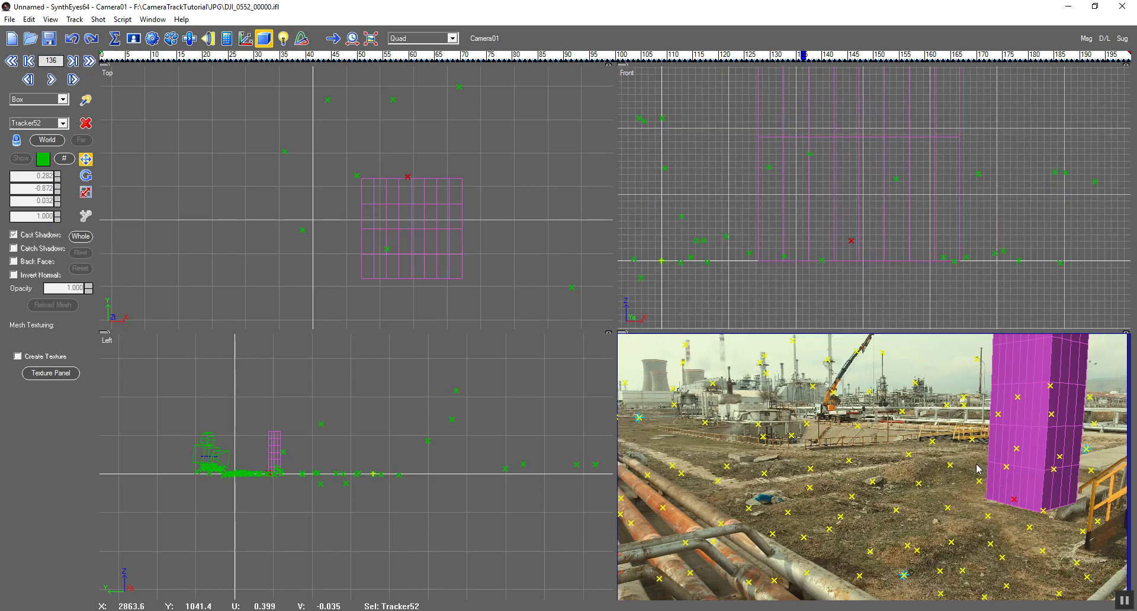
{"action": "left_click_drag", "start_coordinate": [856, 229], "coordinate": [848, 209]}
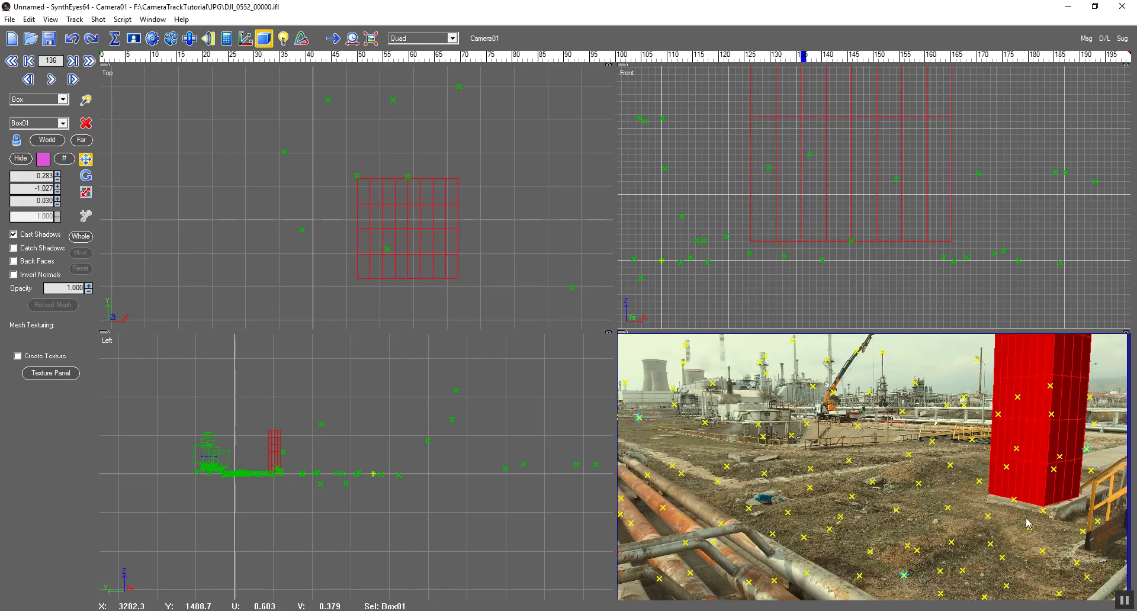
{"action": "left_click", "coordinate": [851, 241]}
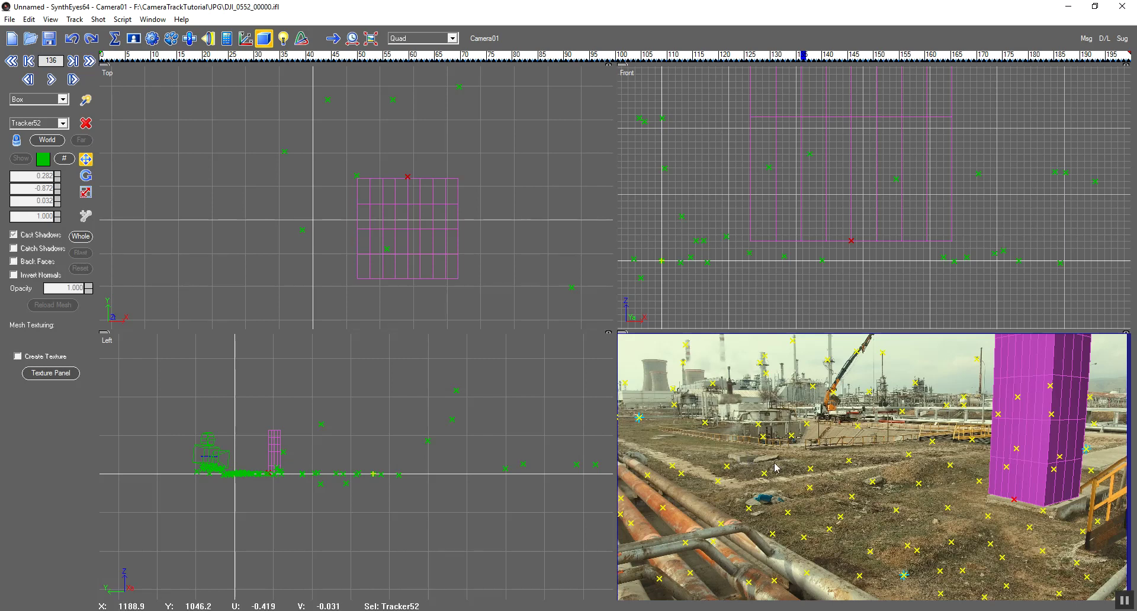
{"action": "left_click", "coordinate": [452, 38]}
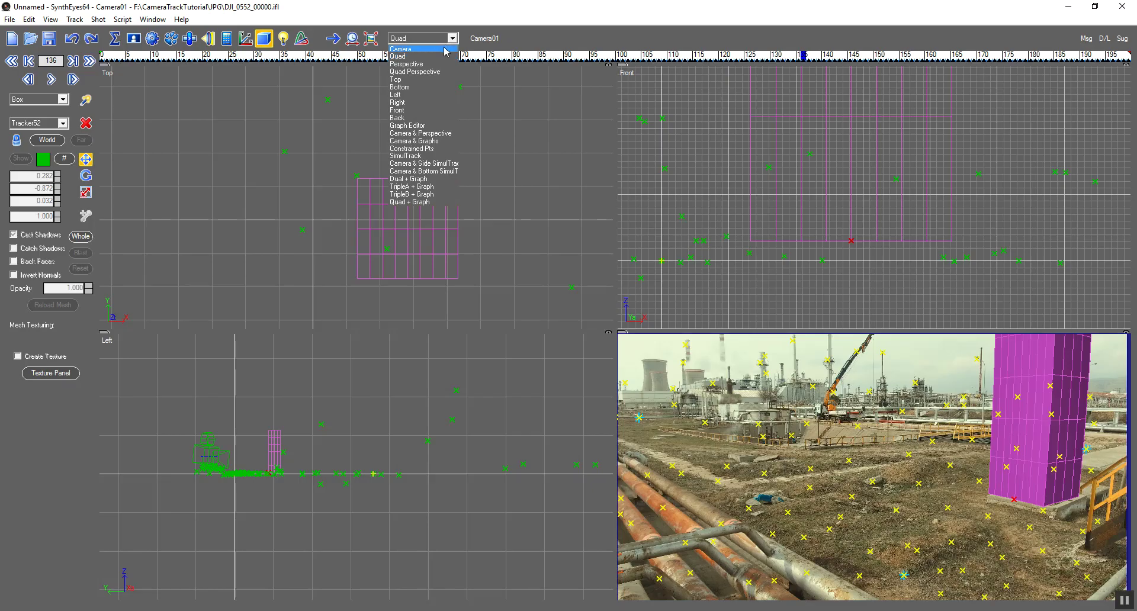
Step: Switch to the Camera layout, play to confirm the box holds, then change the view to Perspective
{"action": "left_click", "coordinate": [409, 48]}
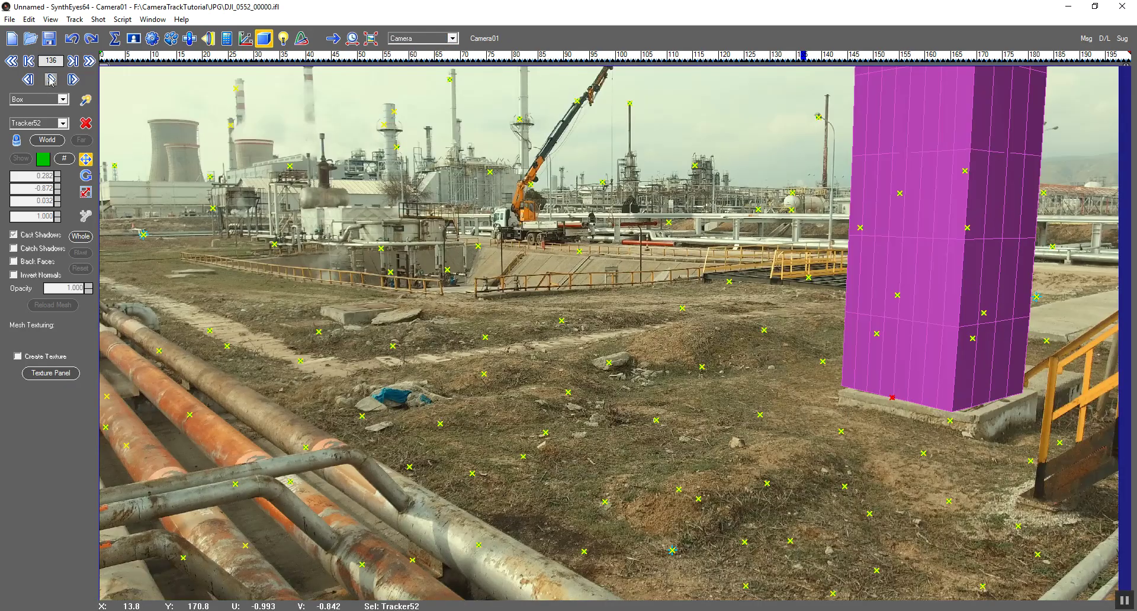
{"action": "left_click", "coordinate": [52, 84]}
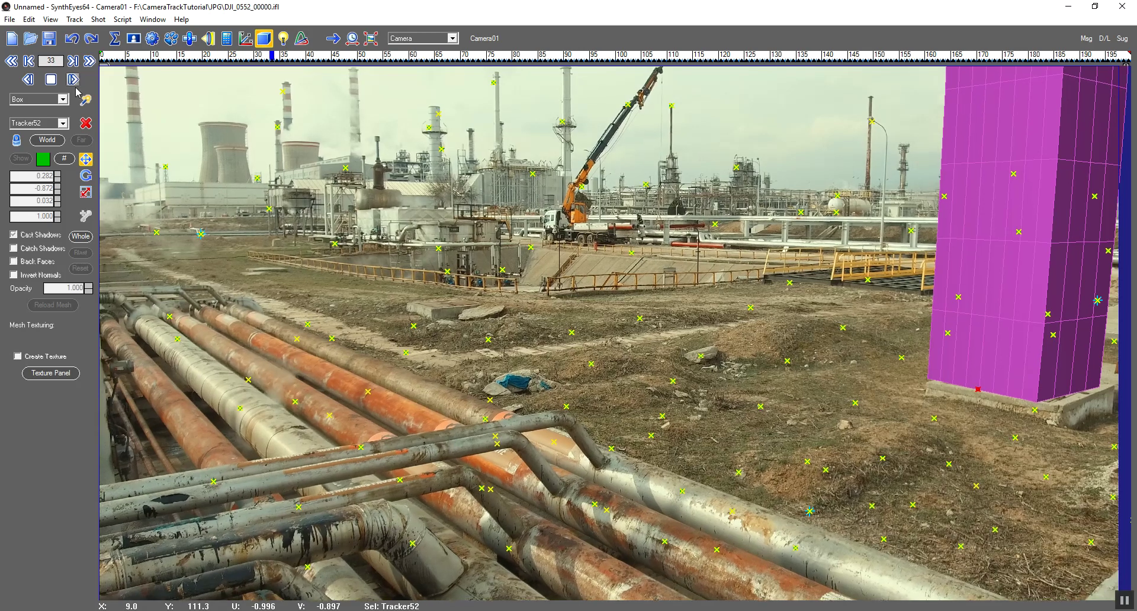
{"action": "left_click", "coordinate": [51, 84]}
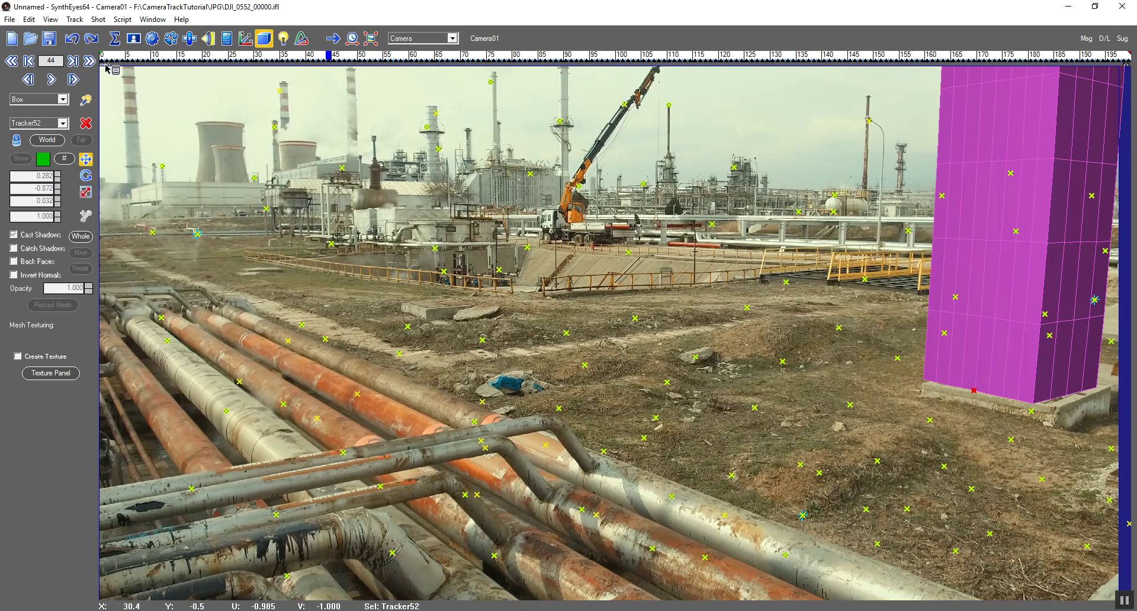
{"action": "left_click", "coordinate": [105, 67]}
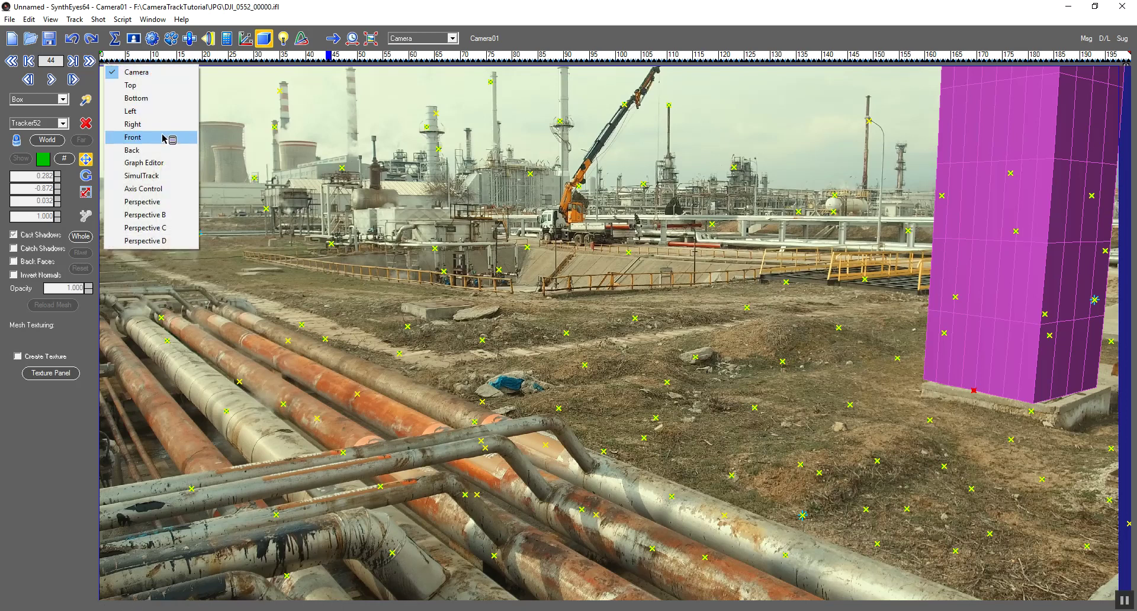
{"action": "left_click", "coordinate": [163, 203]}
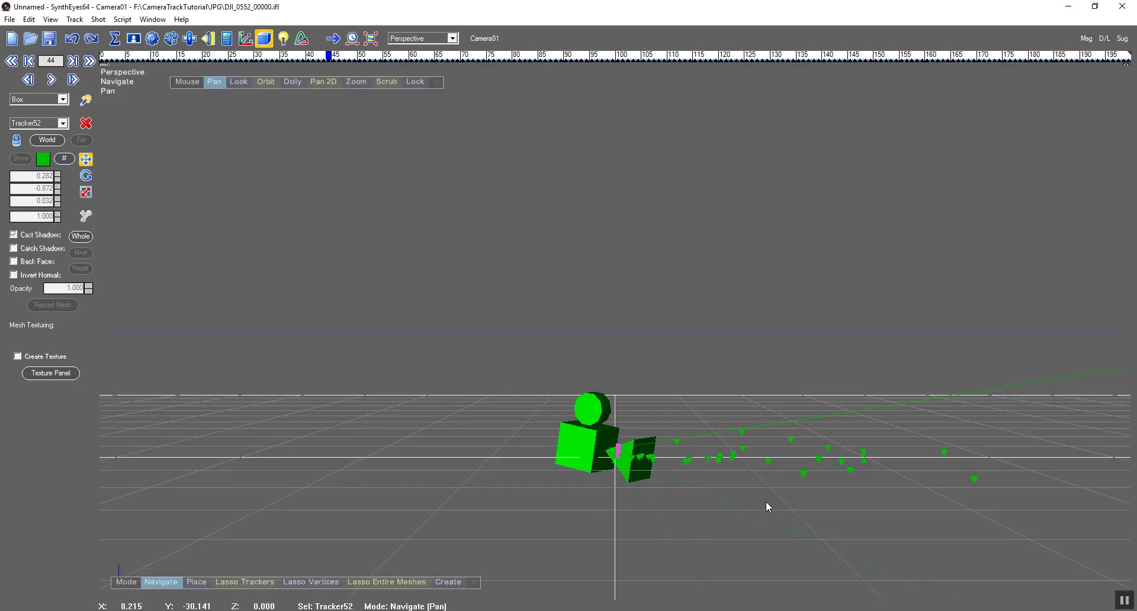
Step: Lock the Perspective view to Camera01, then return to the single Camera view layout
{"action": "left_click", "coordinate": [418, 82]}
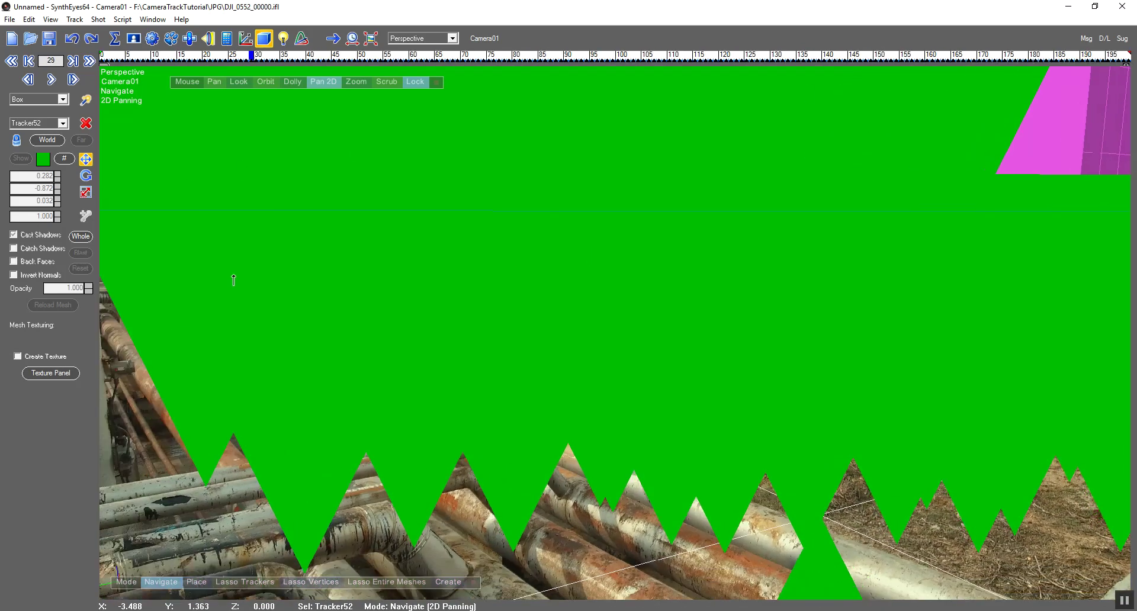
{"action": "left_click", "coordinate": [451, 38]}
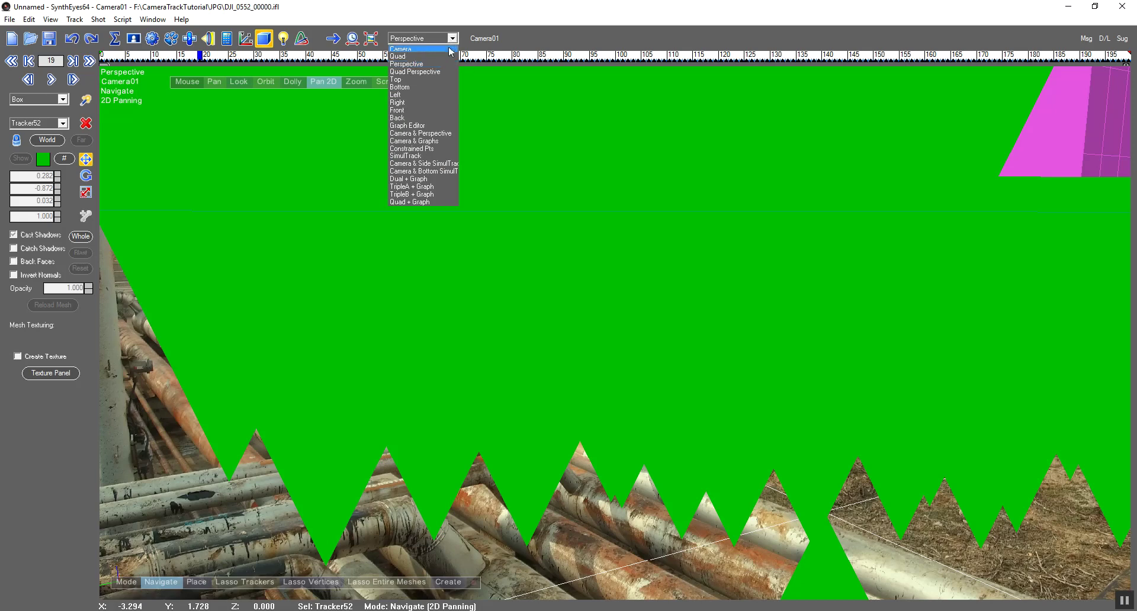
{"action": "left_click", "coordinate": [409, 47]}
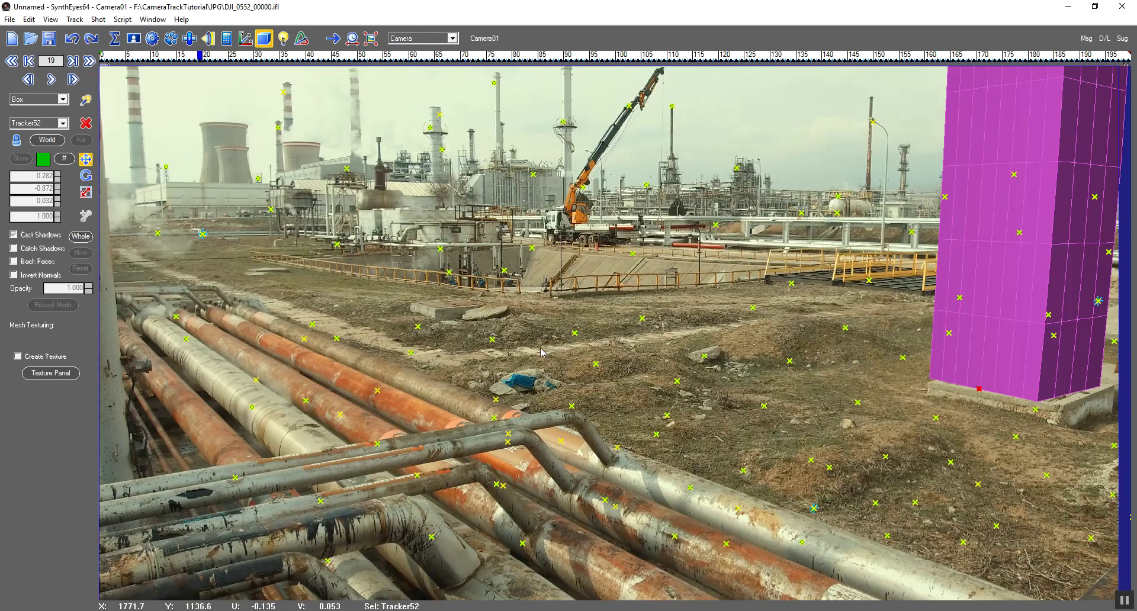
Step: Inspect the right-click menus of two ground trackers, then dismiss the menu and deselect
{"action": "left_click", "coordinate": [573, 331]}
{"action": "right_click", "coordinate": [574, 332]}
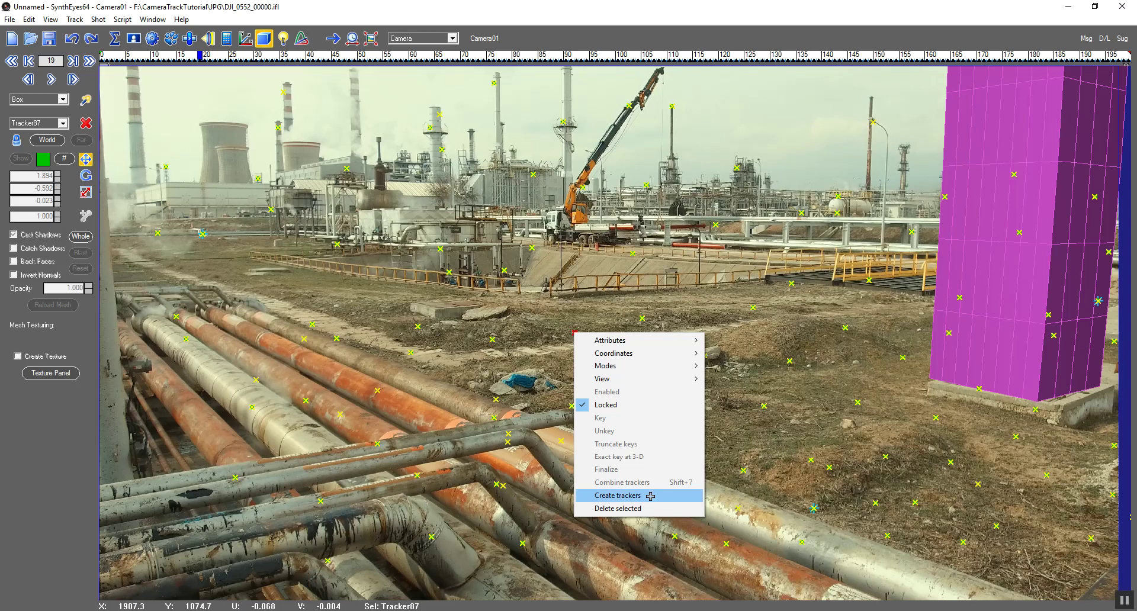
{"action": "left_click", "coordinate": [492, 339]}
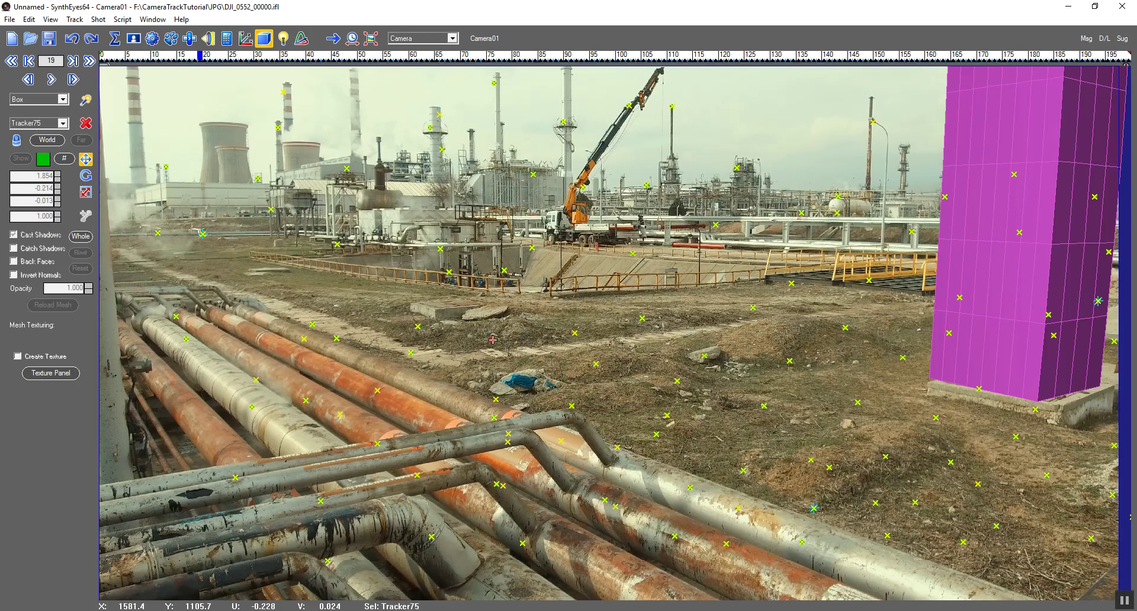
{"action": "right_click", "coordinate": [492, 339]}
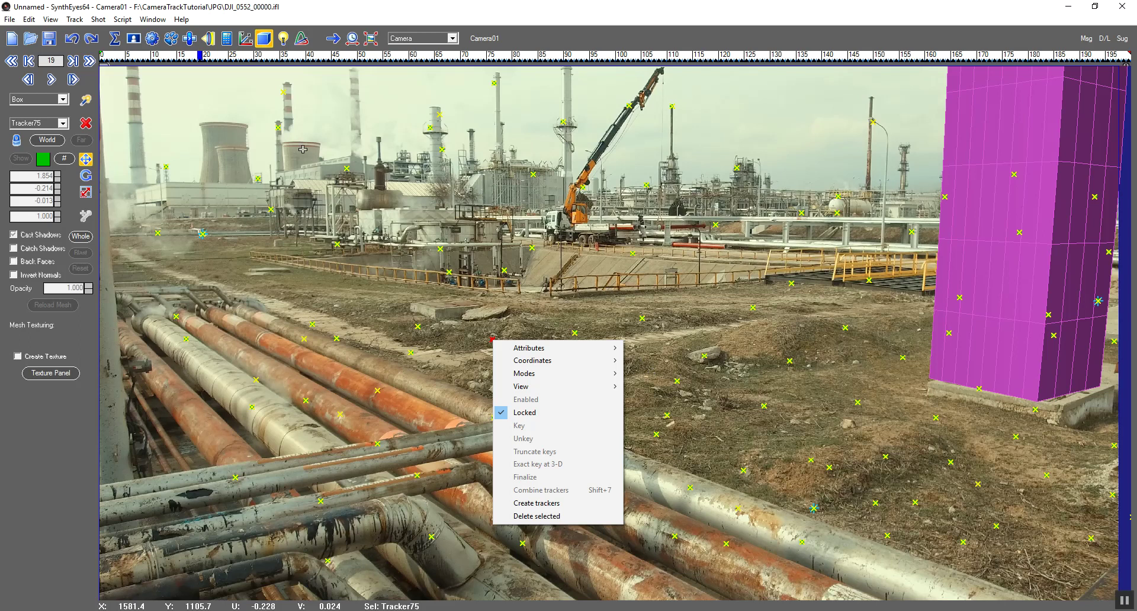
{"action": "left_click", "coordinate": [328, 248]}
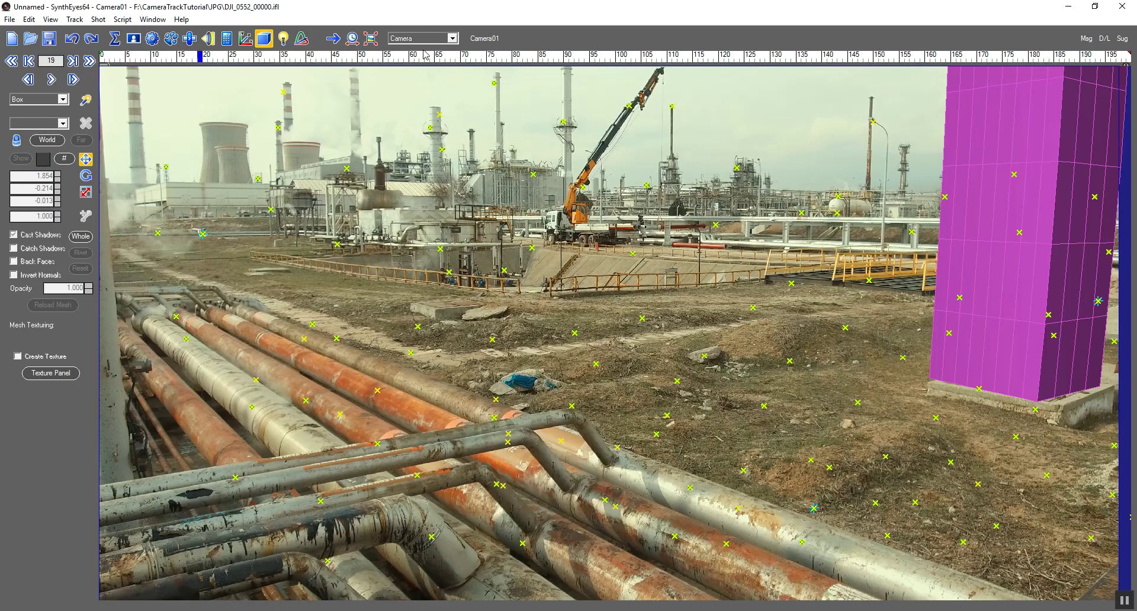
Step: Change the viewport layout to Quad with Top, Front, Left and camera views
{"action": "left_click", "coordinate": [452, 39]}
{"action": "left_click", "coordinate": [454, 40]}
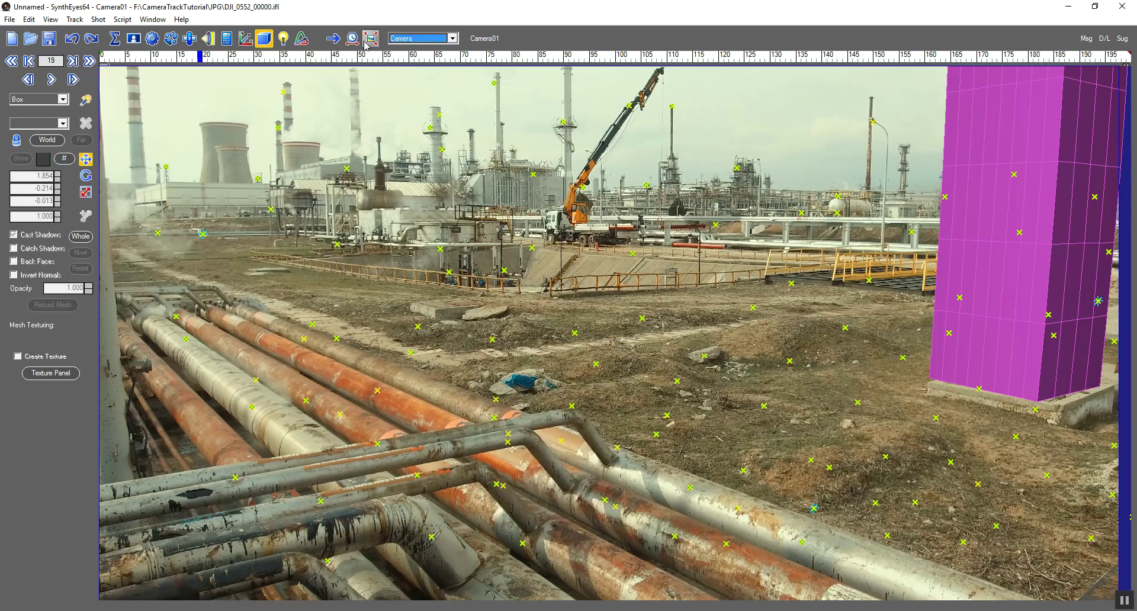
{"action": "left_click", "coordinate": [448, 39]}
{"action": "left_click", "coordinate": [448, 57]}
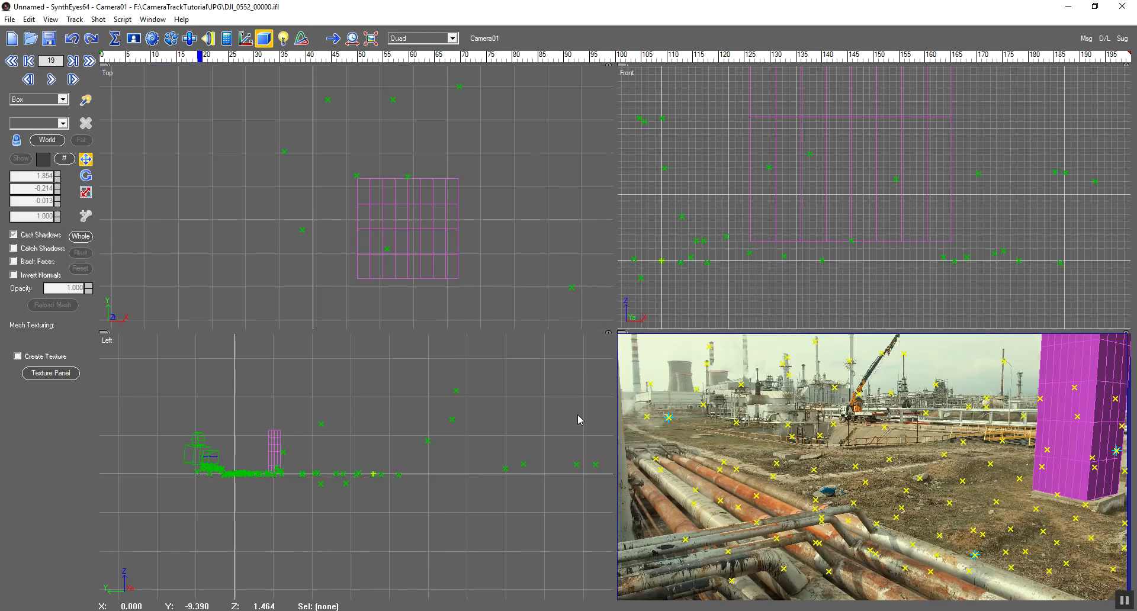
Step: Add an Earthling human figure mesh, Guy01, in the Top view
{"action": "left_click", "coordinate": [67, 100]}
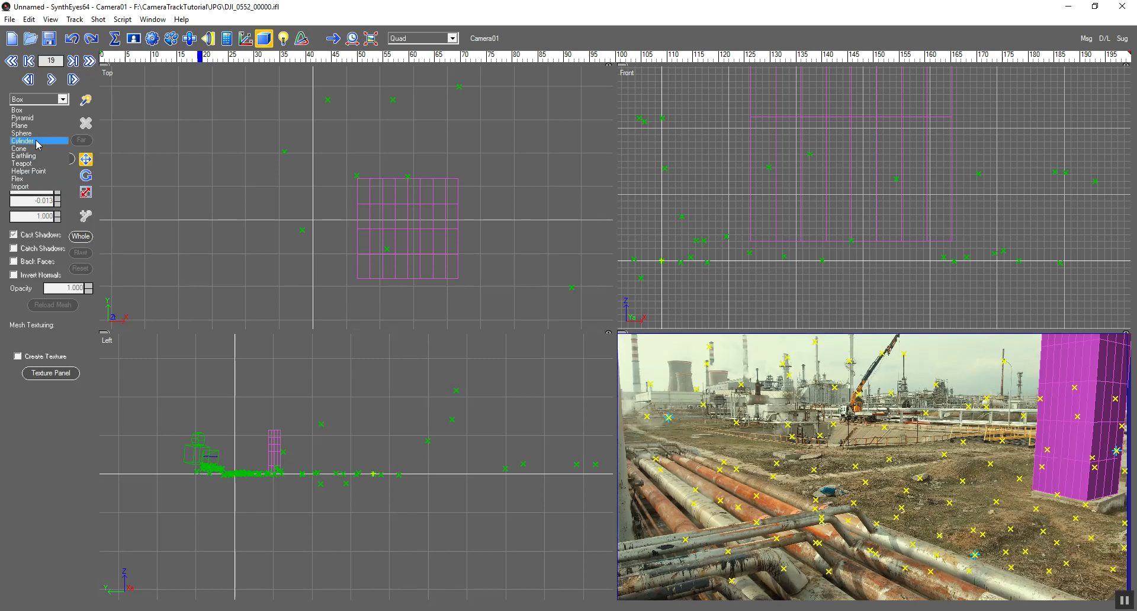
{"action": "left_click", "coordinate": [72, 138]}
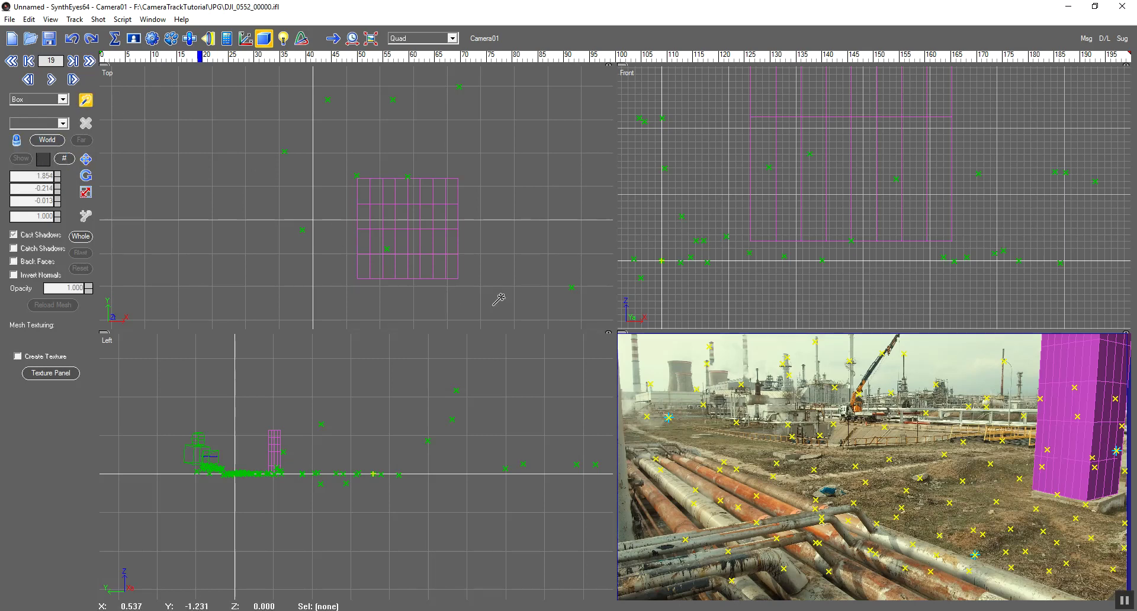
{"action": "mouse_move", "coordinate": [502, 163]}
{"action": "left_mouse_down"}
{"action": "mouse_move", "coordinate": [488, 145]}
{"action": "mouse_move", "coordinate": [495, 125]}
{"action": "left_mouse_up"}
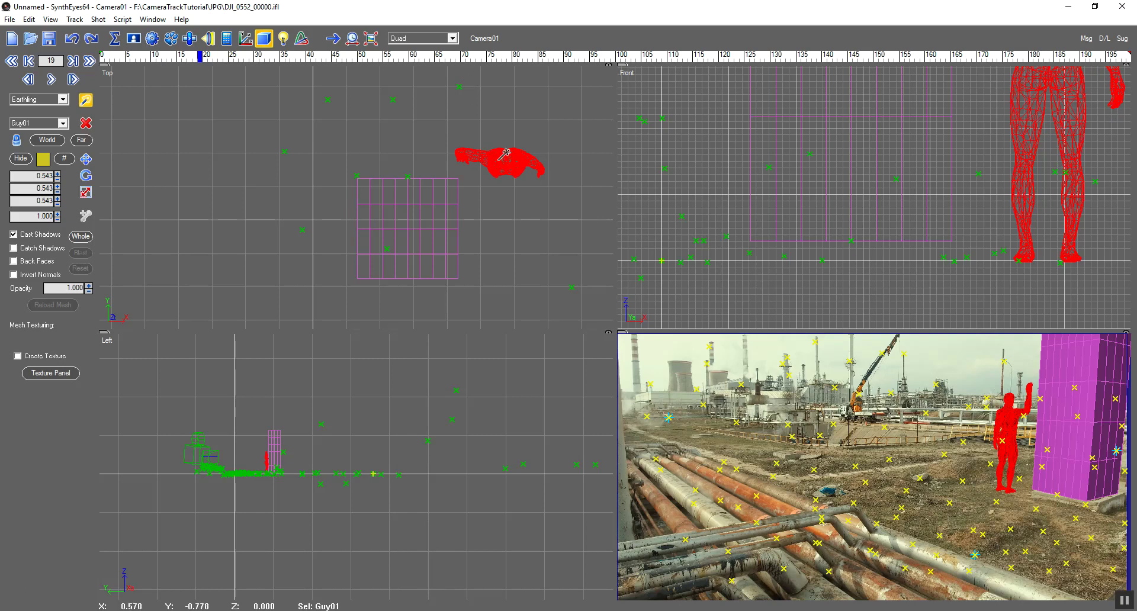
Step: Move Guy01 to a ground spot in front of the crane
{"action": "right_click", "coordinate": [491, 185]}
{"action": "left_click", "coordinate": [652, 189]}
{"action": "left_click", "coordinate": [889, 458]}
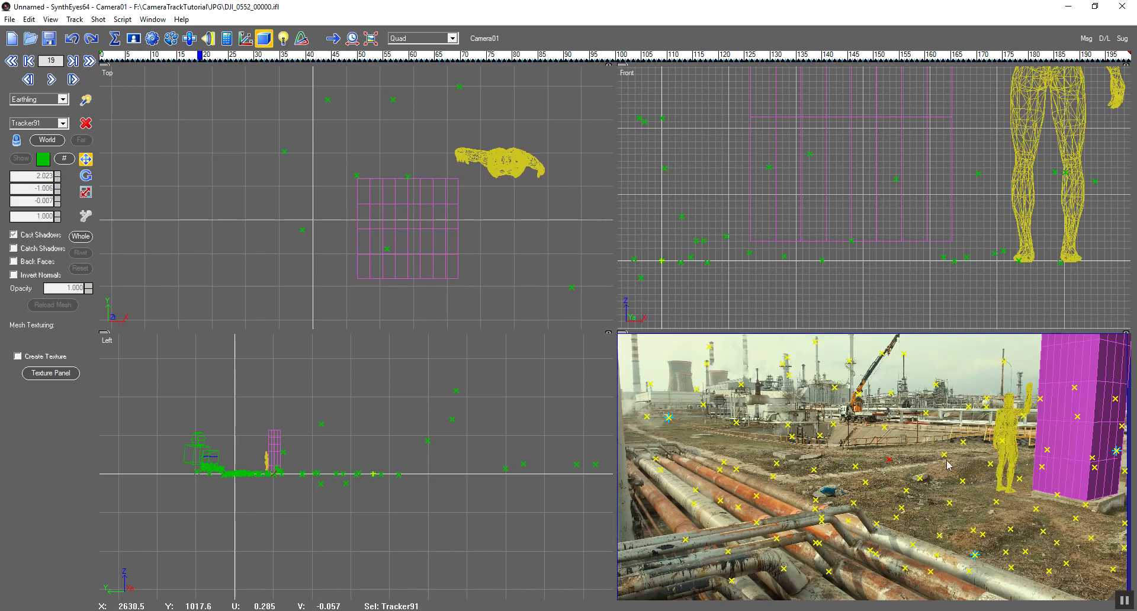
{"action": "scroll", "coordinate": [421, 174], "scroll_direction": "down", "scroll_amount": 2}
{"action": "scroll", "coordinate": [384, 213], "scroll_direction": "down", "scroll_amount": 3}
{"action": "scroll", "coordinate": [382, 225], "scroll_direction": "down", "scroll_amount": 3}
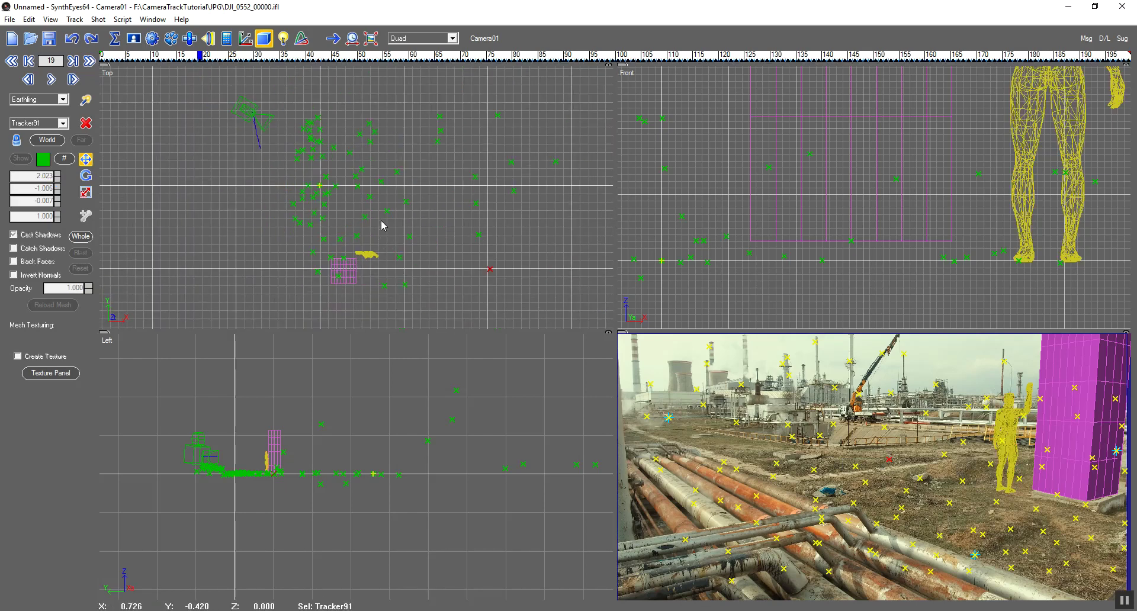
{"action": "scroll", "coordinate": [383, 253], "scroll_direction": "up", "scroll_amount": 2}
{"action": "scroll", "coordinate": [347, 221], "scroll_direction": "up", "scroll_amount": 1}
{"action": "scroll", "coordinate": [196, 192], "scroll_direction": "up", "scroll_amount": 1}
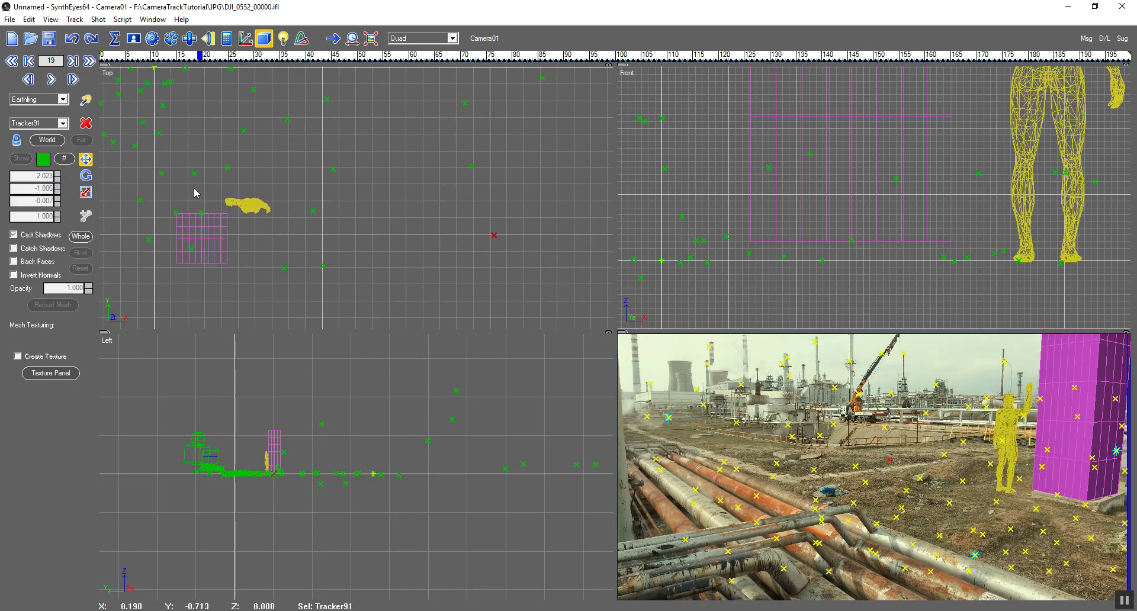
{"action": "left_click_drag", "start_coordinate": [253, 205], "coordinate": [496, 235]}
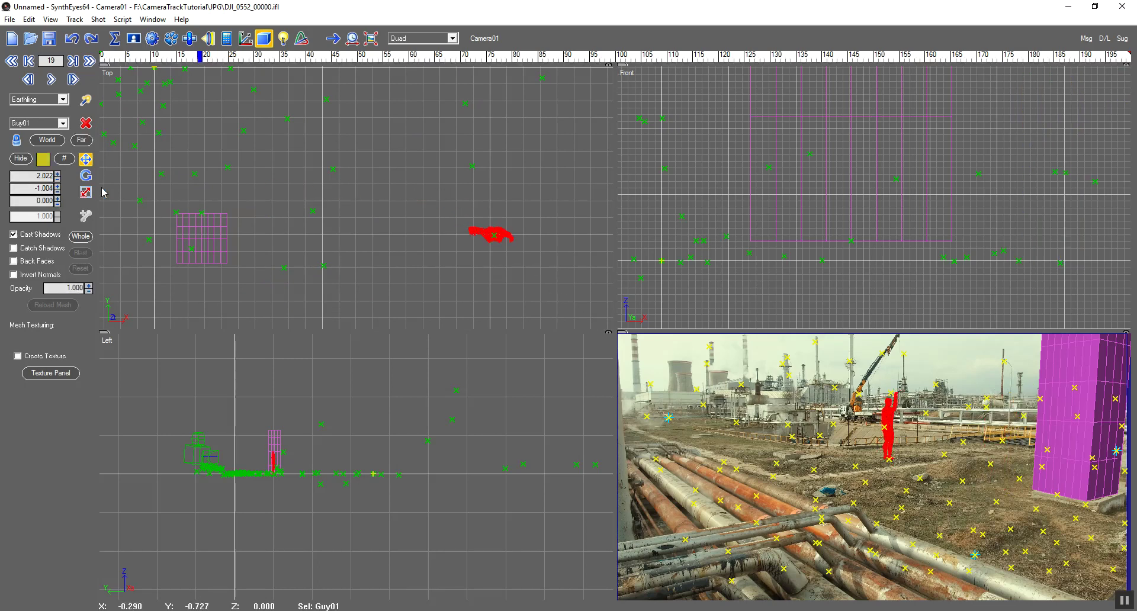
Step: Rotate Guy01 about 51.667 degrees, deselect it, and return to the single Camera view
{"action": "left_click", "coordinate": [85, 175]}
{"action": "left_click_drag", "start_coordinate": [513, 261], "coordinate": [487, 142]}
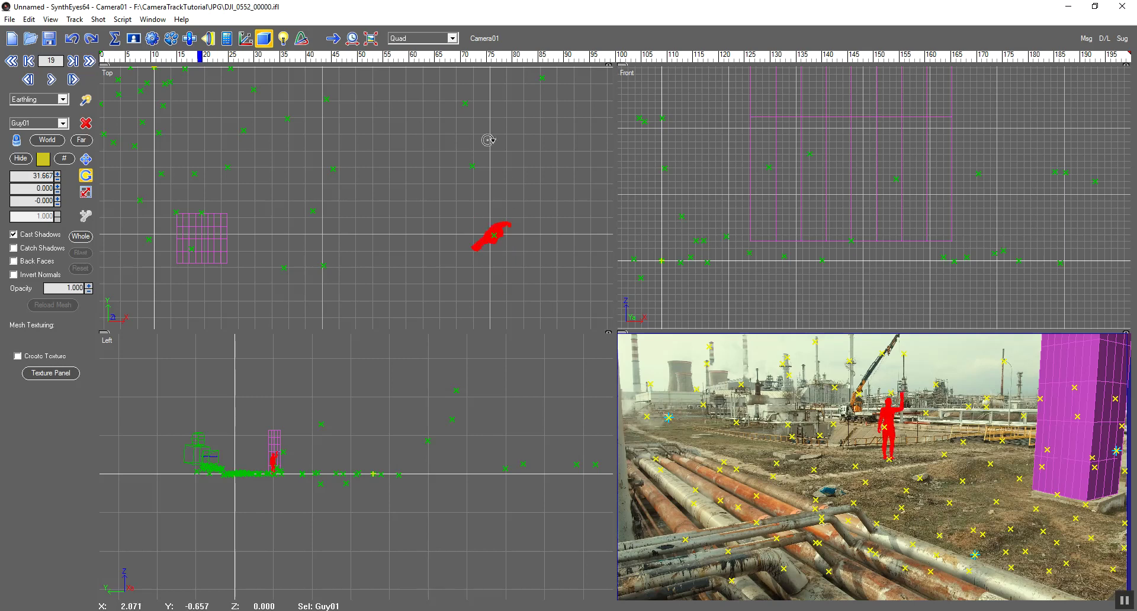
{"action": "left_click", "coordinate": [725, 351]}
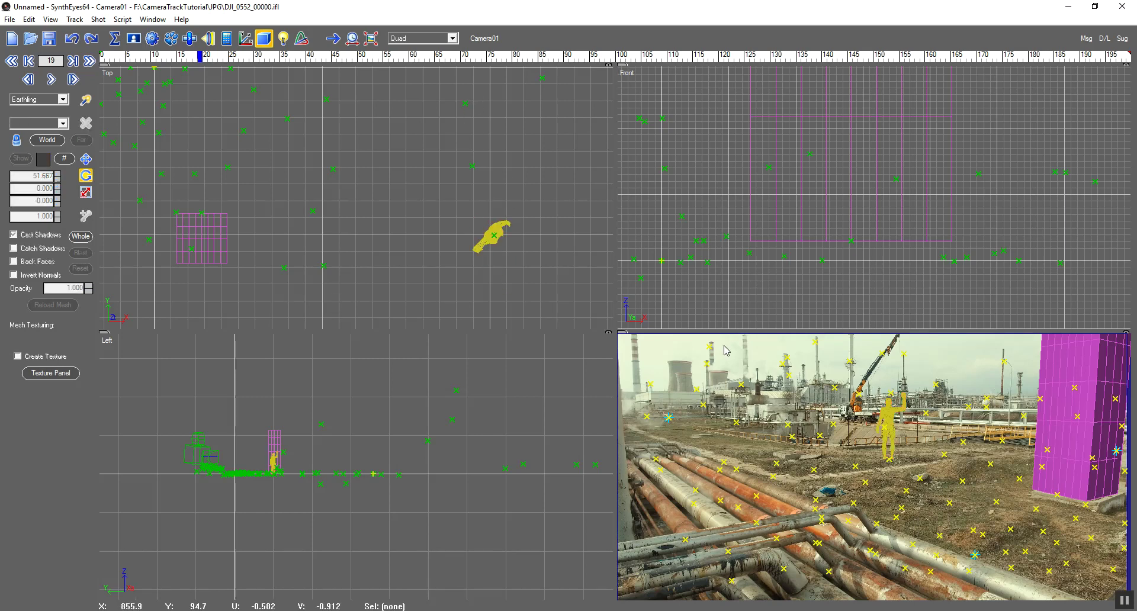
{"action": "left_click", "coordinate": [438, 38]}
{"action": "left_click", "coordinate": [415, 56]}
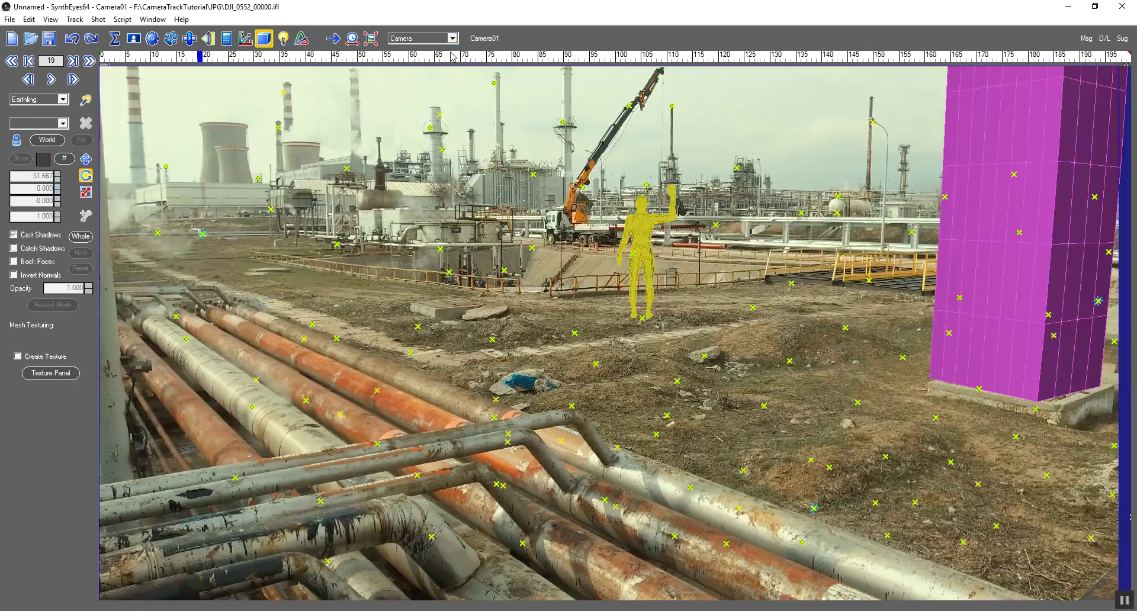
Step: Play the shot to check Guy01 stays planted, stop at frame 50, and select Tracker77
{"action": "left_click", "coordinate": [51, 79]}
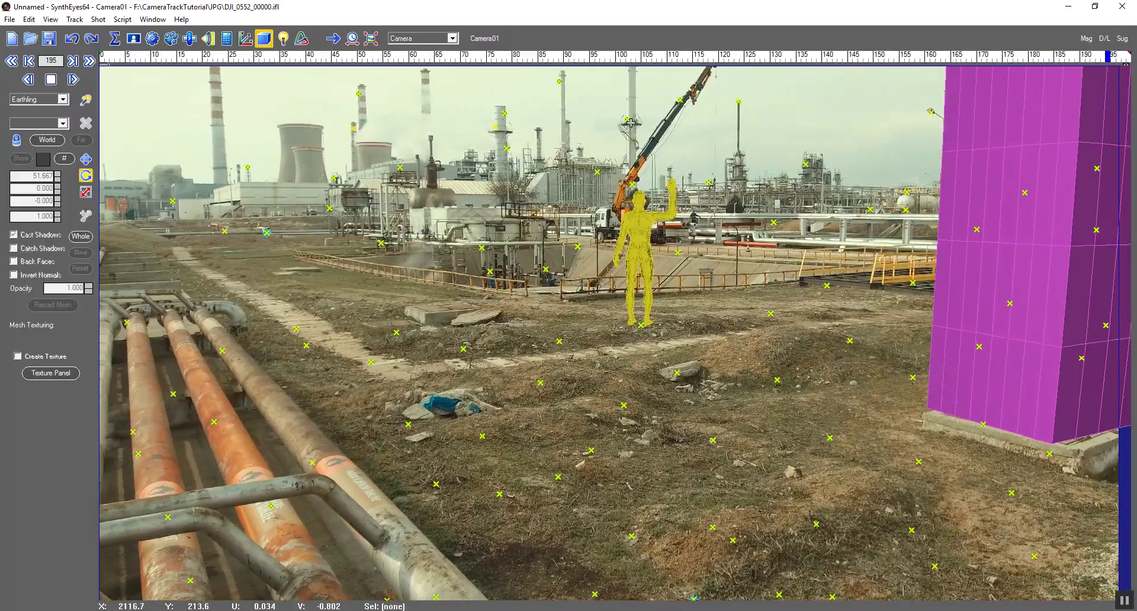
{"action": "key", "text": "space"}
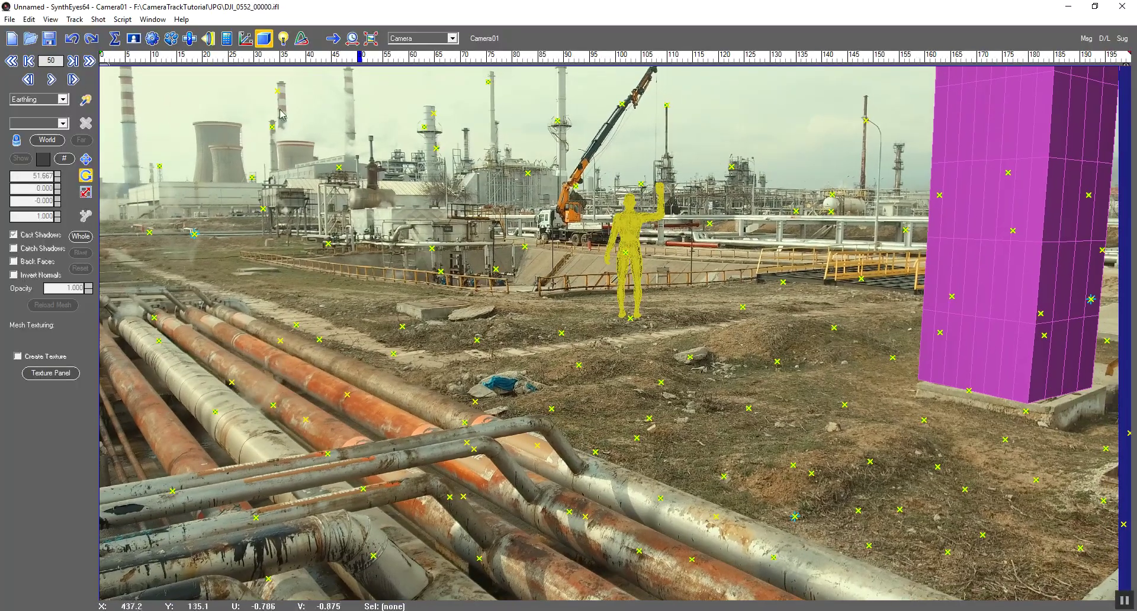
{"action": "left_click", "coordinate": [559, 121]}
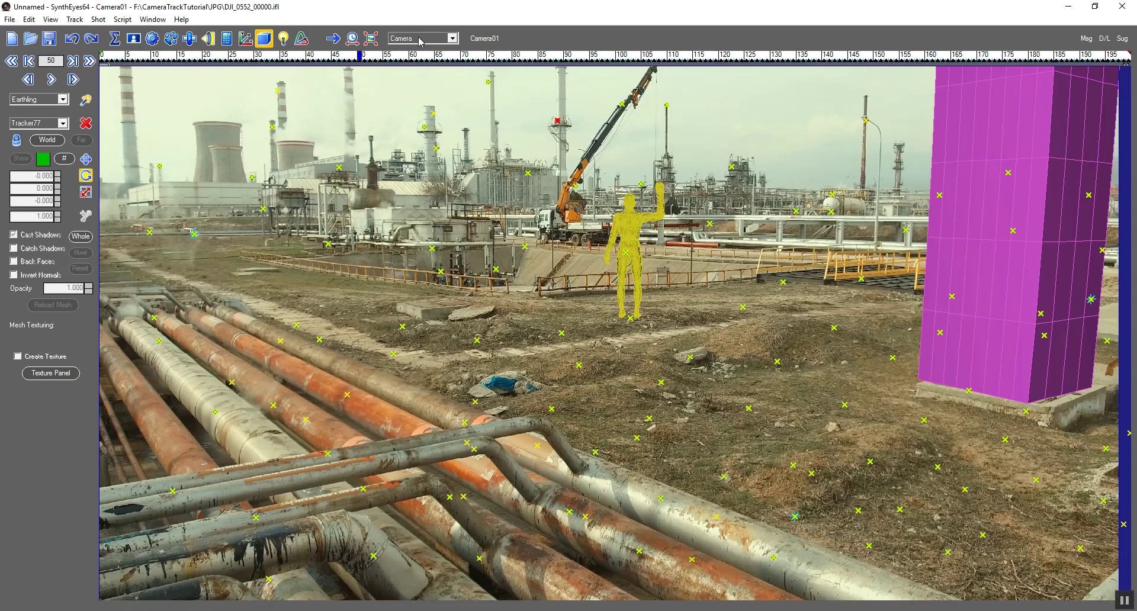
Step: Return to the Quad layout and pan the Top view to frame the trackers
{"action": "left_click", "coordinate": [442, 41]}
{"action": "left_click", "coordinate": [414, 56]}
{"action": "mouse_move", "coordinate": [278, 103]}
{"action": "middle_mouse_down"}
{"action": "mouse_move", "coordinate": [369, 203]}
{"action": "mouse_move", "coordinate": [278, 216]}
{"action": "mouse_move", "coordinate": [356, 229]}
{"action": "mouse_move", "coordinate": [348, 127]}
{"action": "middle_mouse_up"}
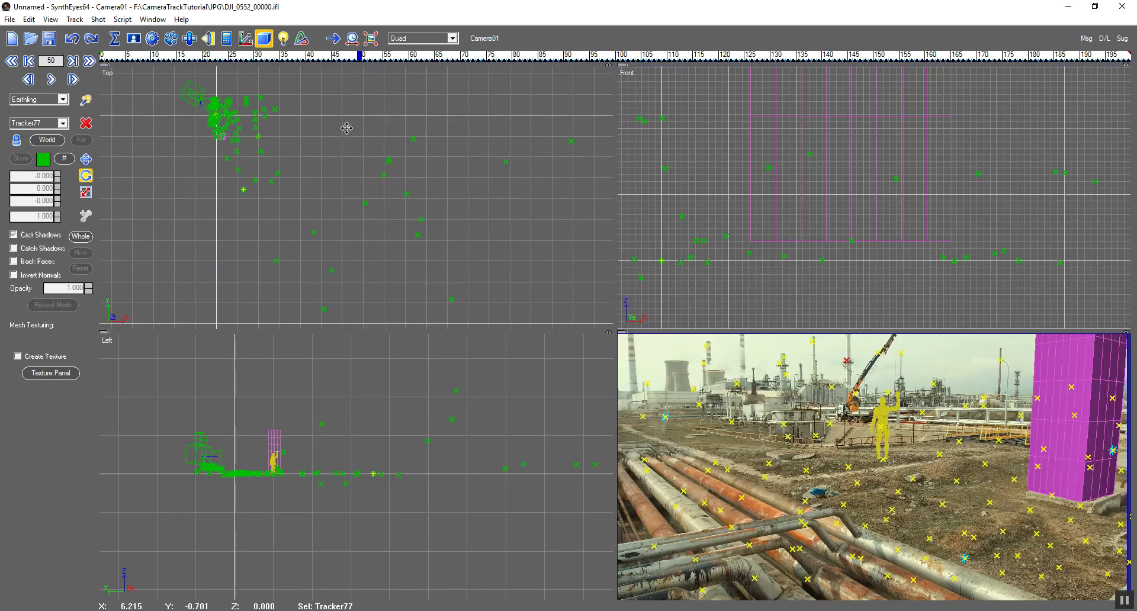
{"action": "mouse_move", "coordinate": [341, 186]}
{"action": "middle_mouse_down"}
{"action": "mouse_move", "coordinate": [350, 140]}
{"action": "mouse_move", "coordinate": [368, 198]}
{"action": "mouse_move", "coordinate": [499, 261]}
{"action": "mouse_move", "coordinate": [446, 283]}
{"action": "middle_mouse_up"}
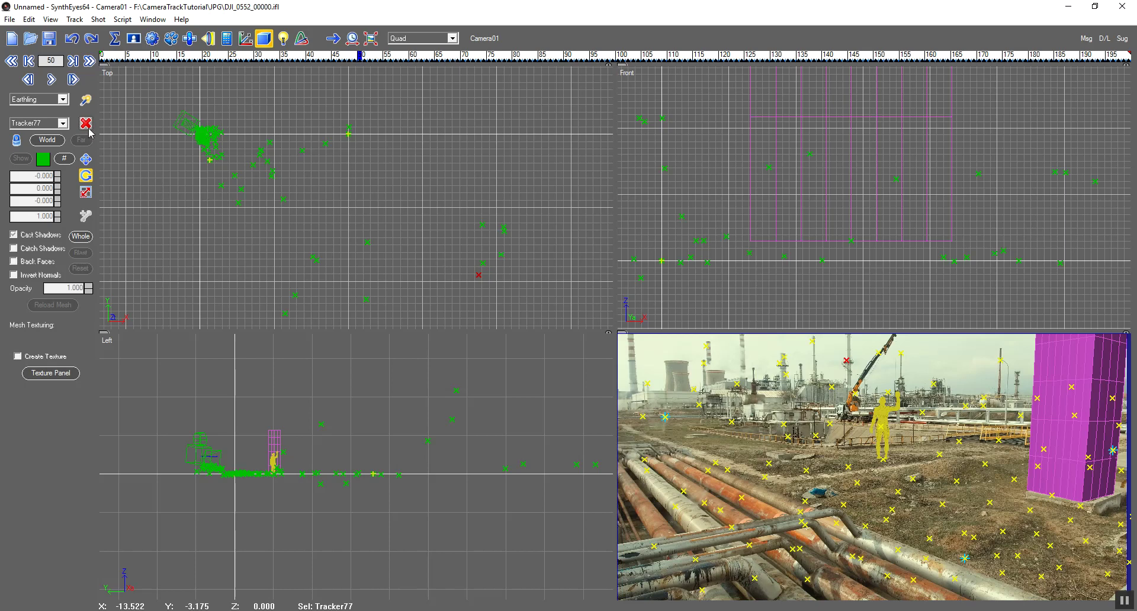
Step: Create Cylinder01 near the crane base in the Top view
{"action": "left_click", "coordinate": [62, 99]}
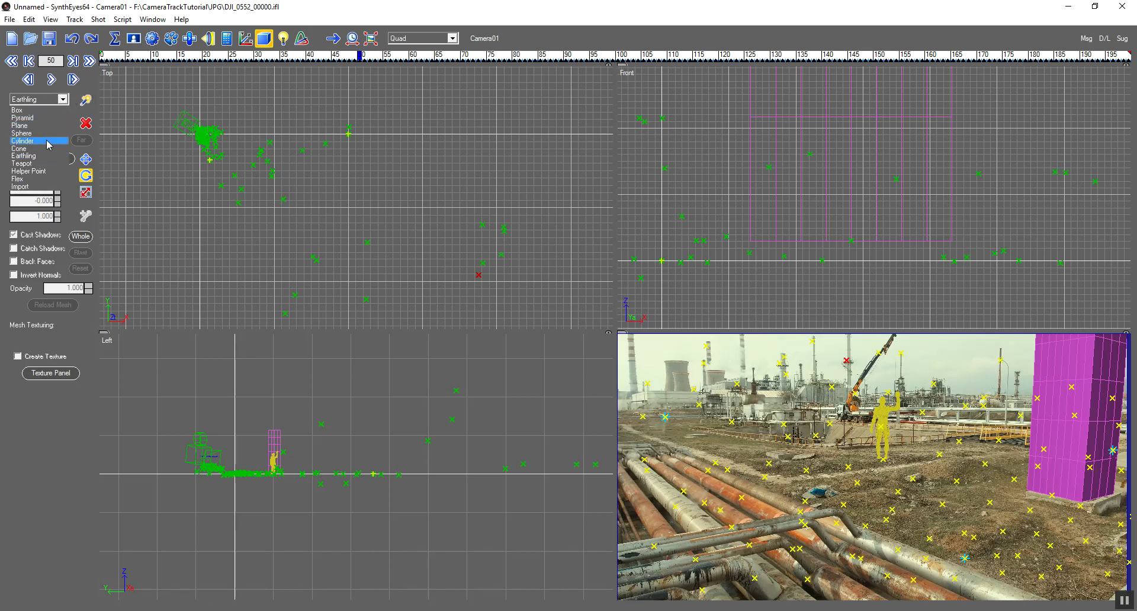
{"action": "left_click", "coordinate": [76, 123]}
{"action": "scroll", "coordinate": [477, 289], "scroll_direction": "up", "scroll_amount": 3}
{"action": "scroll", "coordinate": [431, 223], "scroll_direction": "up", "scroll_amount": 2}
{"action": "left_click", "coordinate": [441, 230]}
{"action": "left_click_drag", "start_coordinate": [443, 231], "coordinate": [445, 235]}
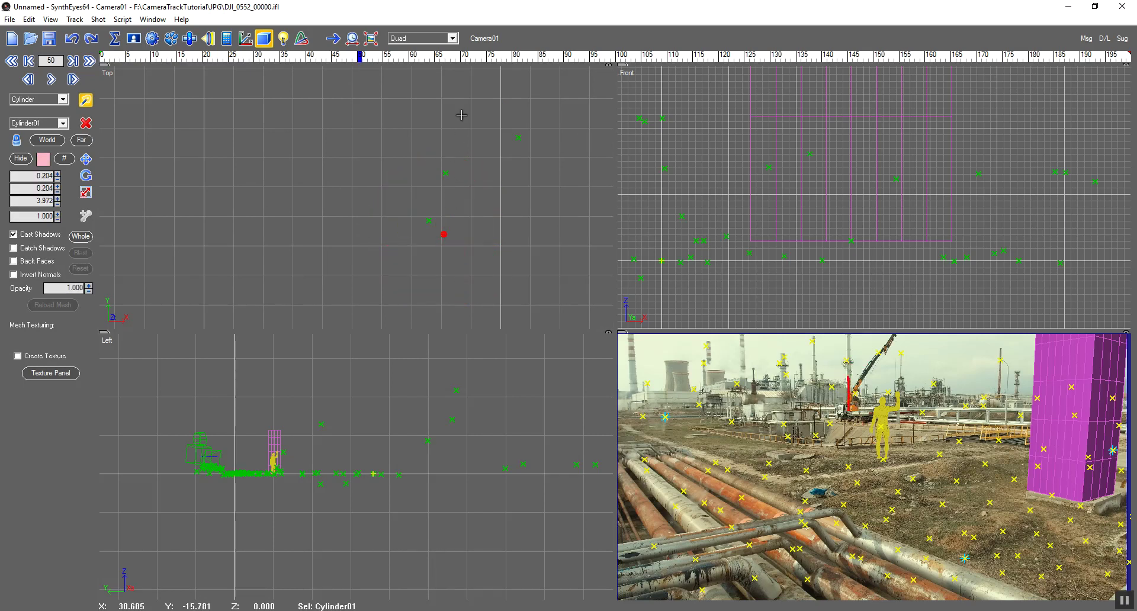
Step: Move Cylinder01 onto Tracker77 by the crane
{"action": "left_click", "coordinate": [83, 160]}
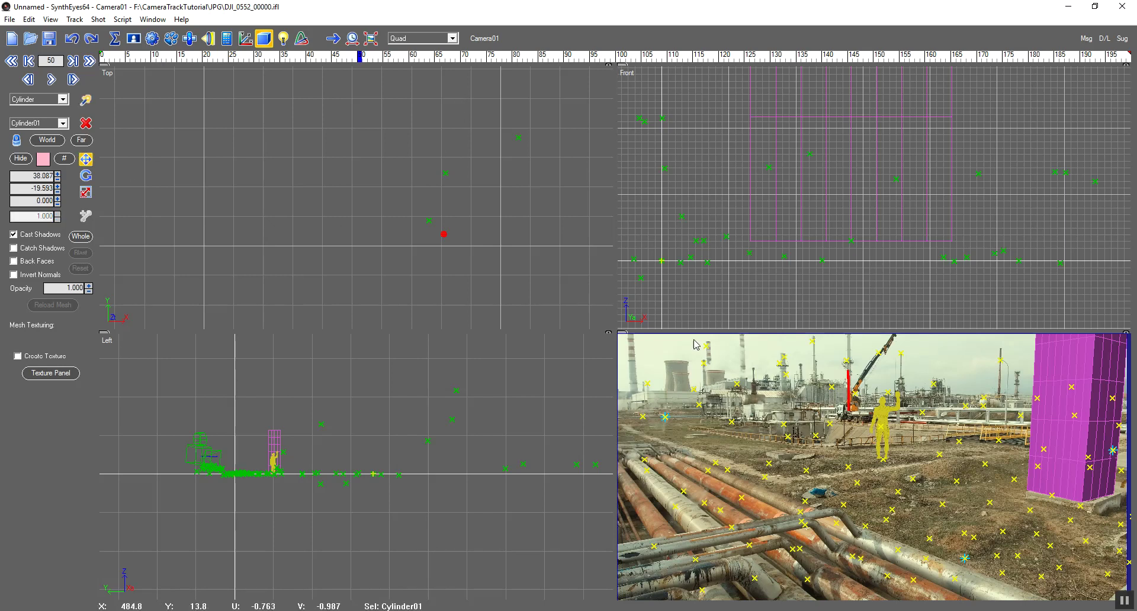
{"action": "left_click", "coordinate": [848, 362]}
{"action": "scroll", "coordinate": [473, 249], "scroll_direction": "up", "scroll_amount": 3}
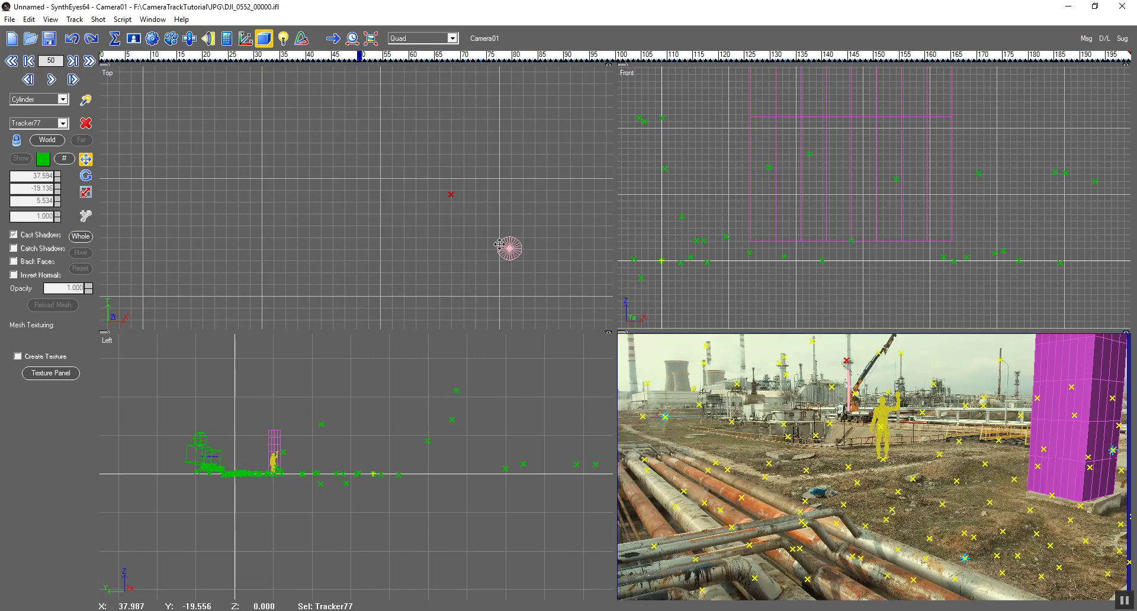
{"action": "left_click_drag", "start_coordinate": [509, 249], "coordinate": [460, 207]}
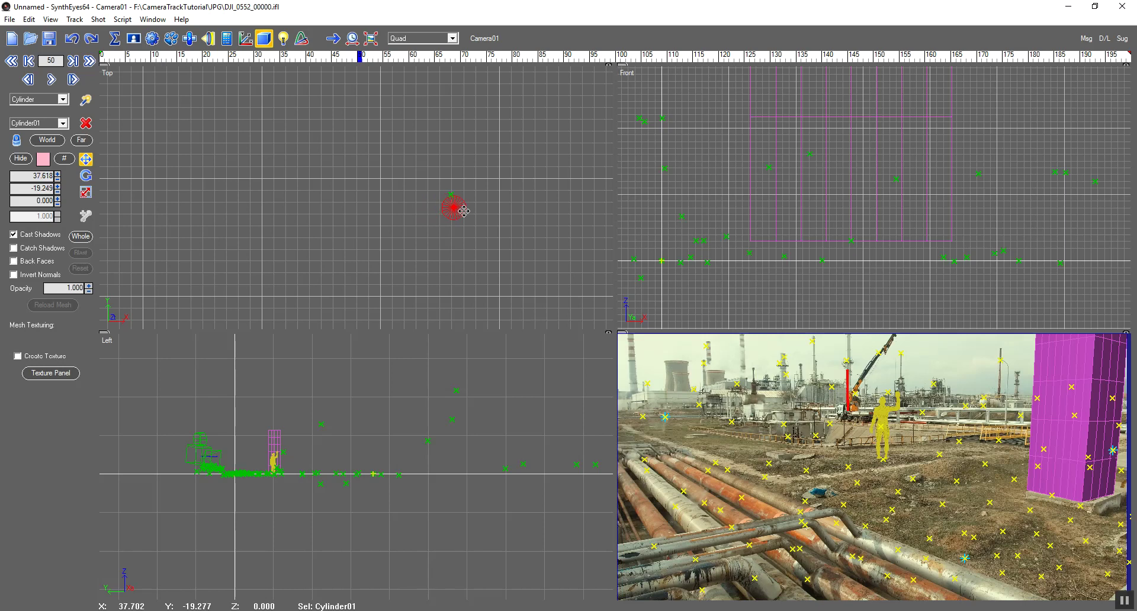
Step: Set the cylinder's second scale value to 0.4
{"action": "left_click", "coordinate": [86, 192]}
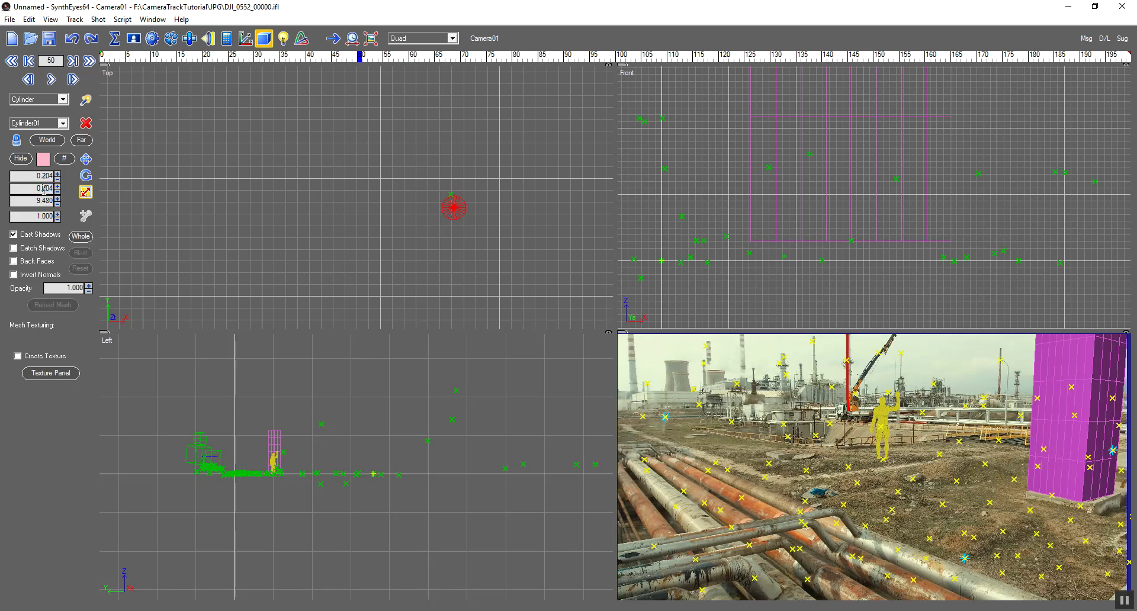
{"action": "type", "text": "4"}
{"action": "key", "text": "Return"}
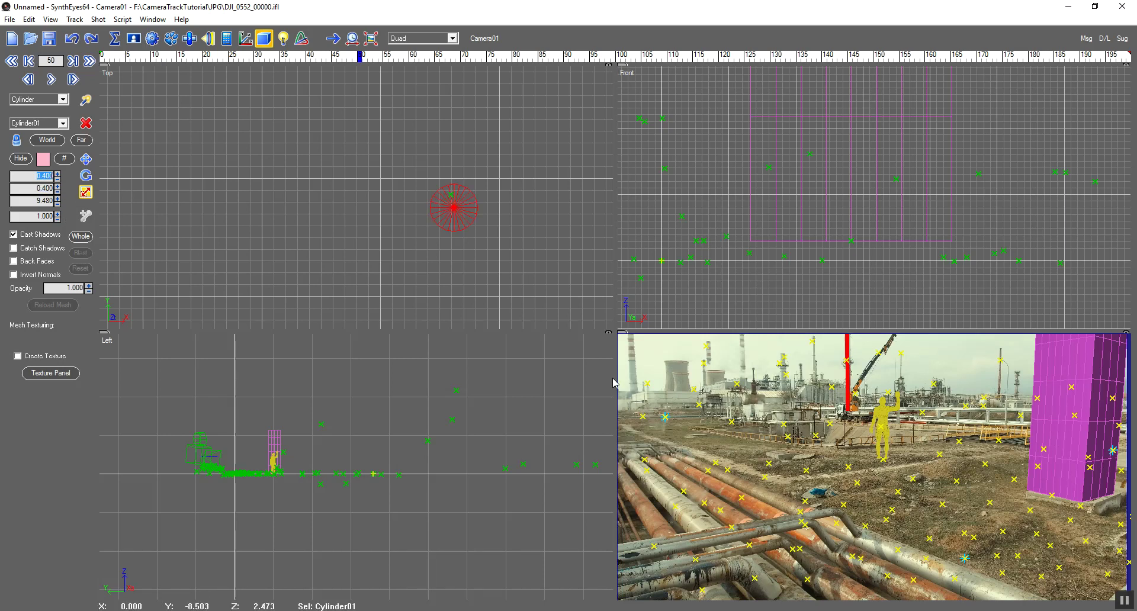
Step: Deselect, switch to the single Camera view, and select the pink cylinder in the footage
{"action": "left_click", "coordinate": [581, 281]}
{"action": "left_click", "coordinate": [452, 37]}
{"action": "left_click", "coordinate": [453, 55]}
{"action": "left_click", "coordinate": [561, 151]}
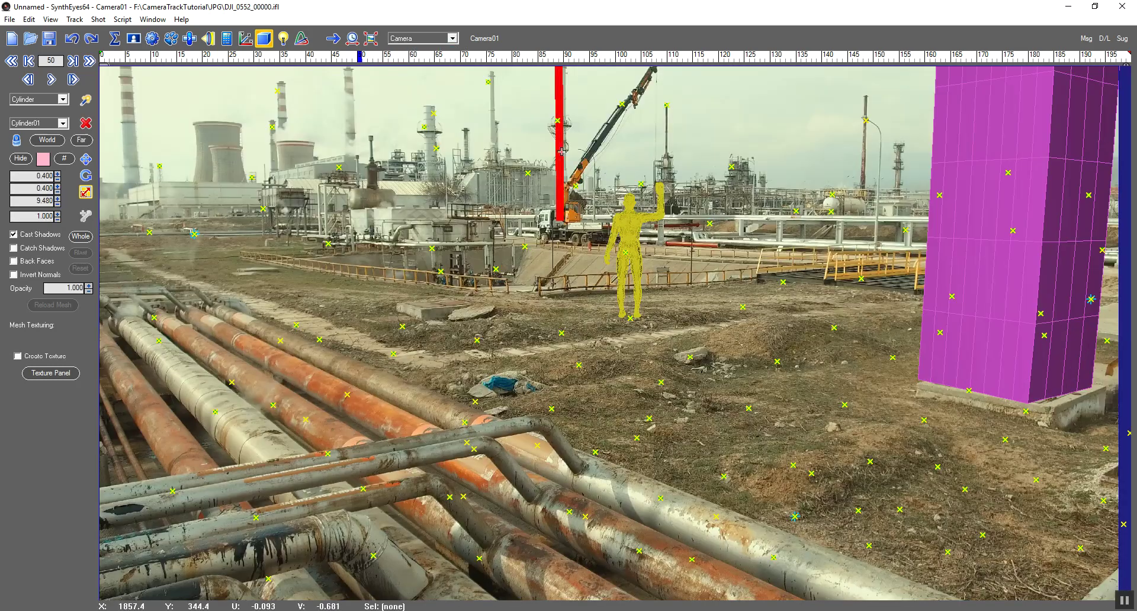
Step: Play and scrub the shot to confirm post, figure and box stay locked, then return to frame 0
{"action": "left_click", "coordinate": [54, 81]}
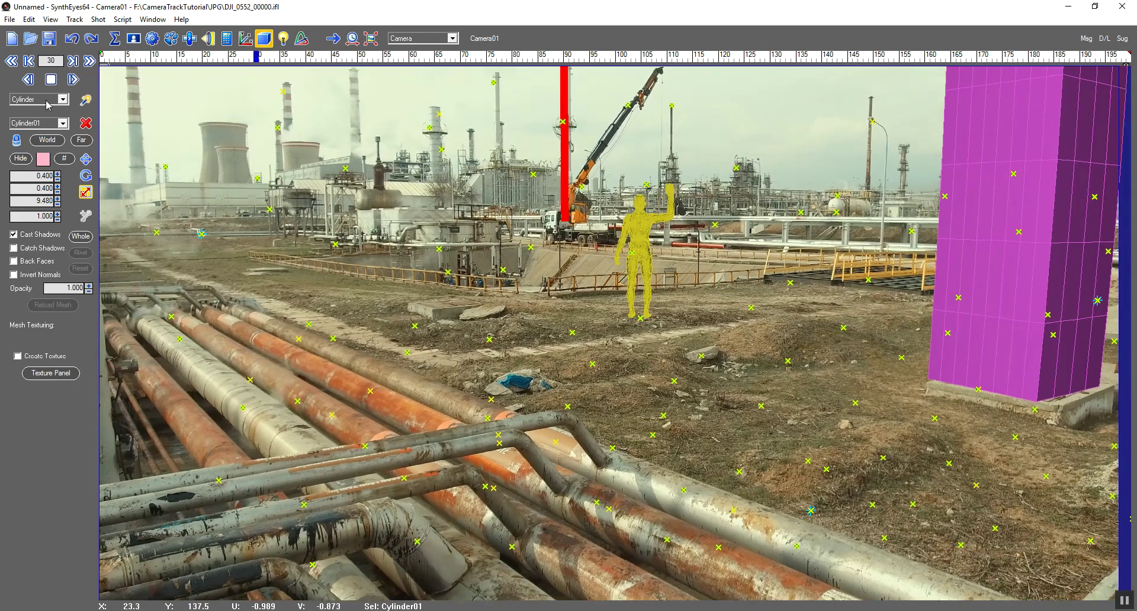
{"action": "key", "text": "space"}
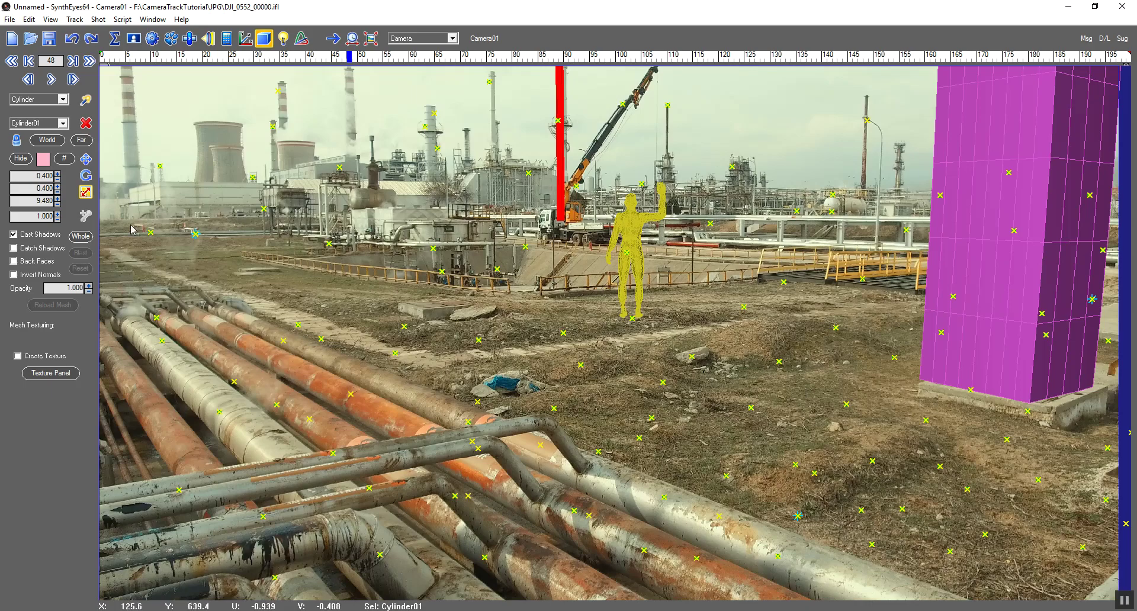
{"action": "mouse_move", "coordinate": [349, 57]}
{"action": "left_mouse_down"}
{"action": "mouse_move", "coordinate": [644, 69]}
{"action": "mouse_move", "coordinate": [477, 102]}
{"action": "left_mouse_up"}
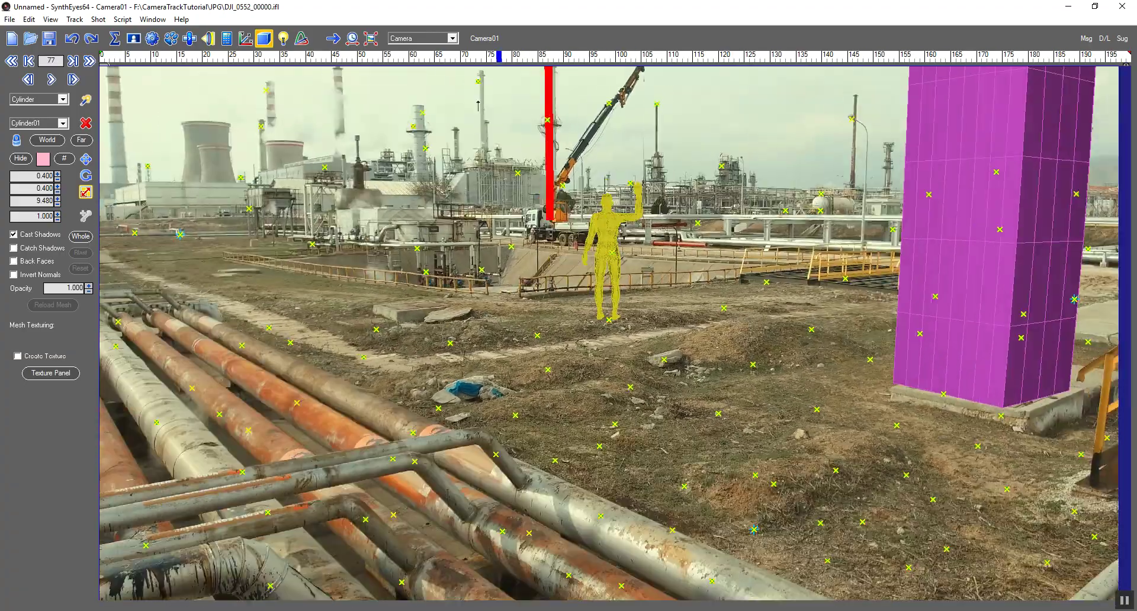
{"action": "key", "text": "Home"}
{"action": "left_click", "coordinate": [481, 337]}
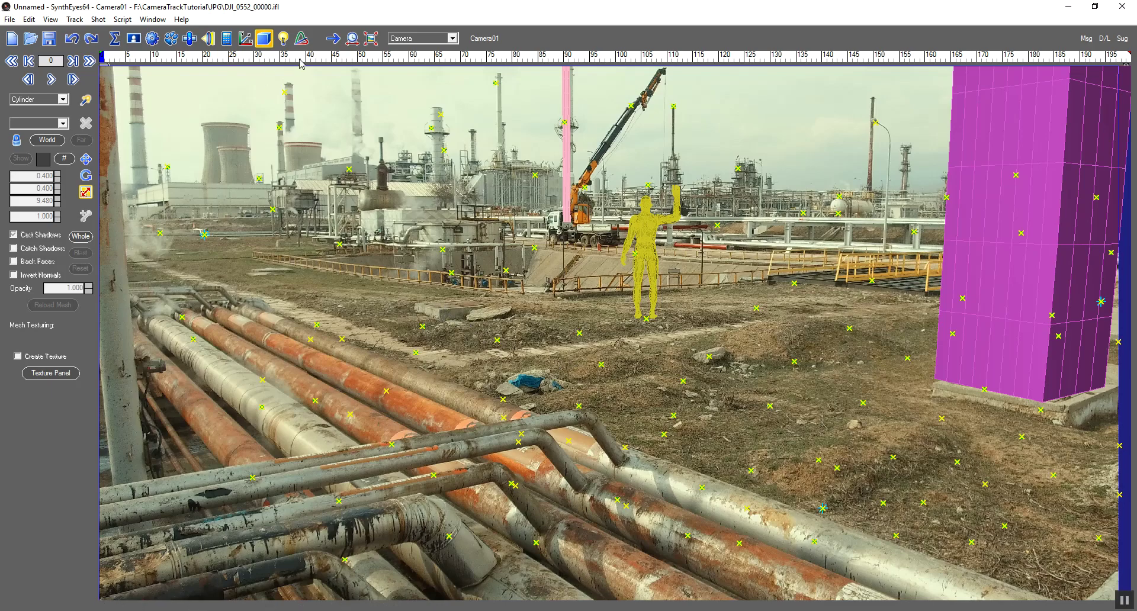
{"action": "key", "text": "space"}
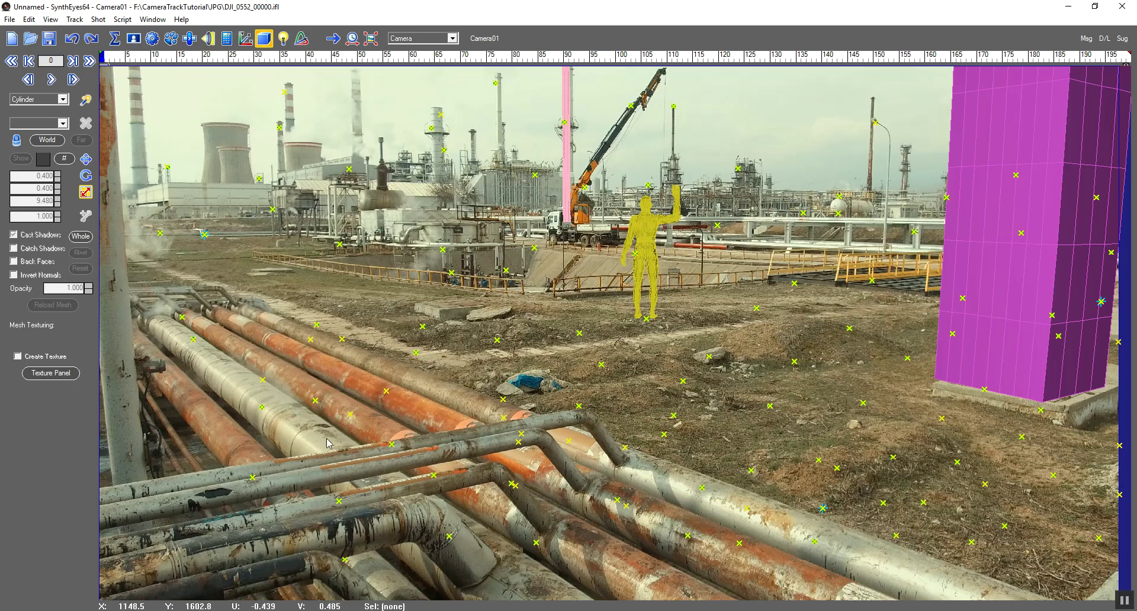
{"action": "left_click", "coordinate": [12, 38]}
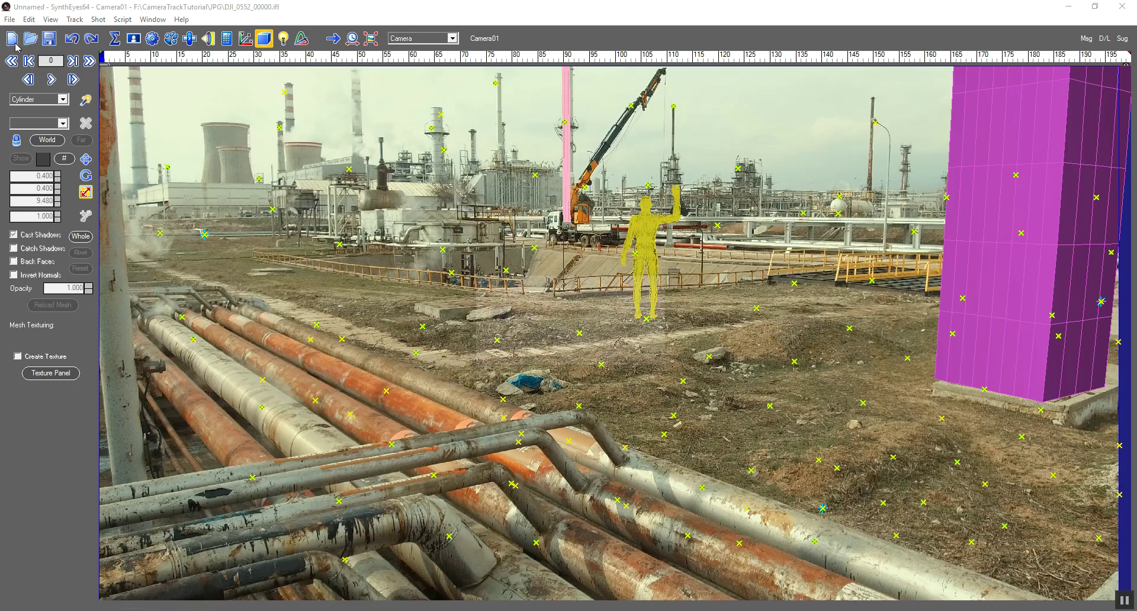
Step: Cancel the New-scene prompt to keep the scene, and arm manual tracker creation in the Tracker panel
{"action": "left_click", "coordinate": [646, 358]}
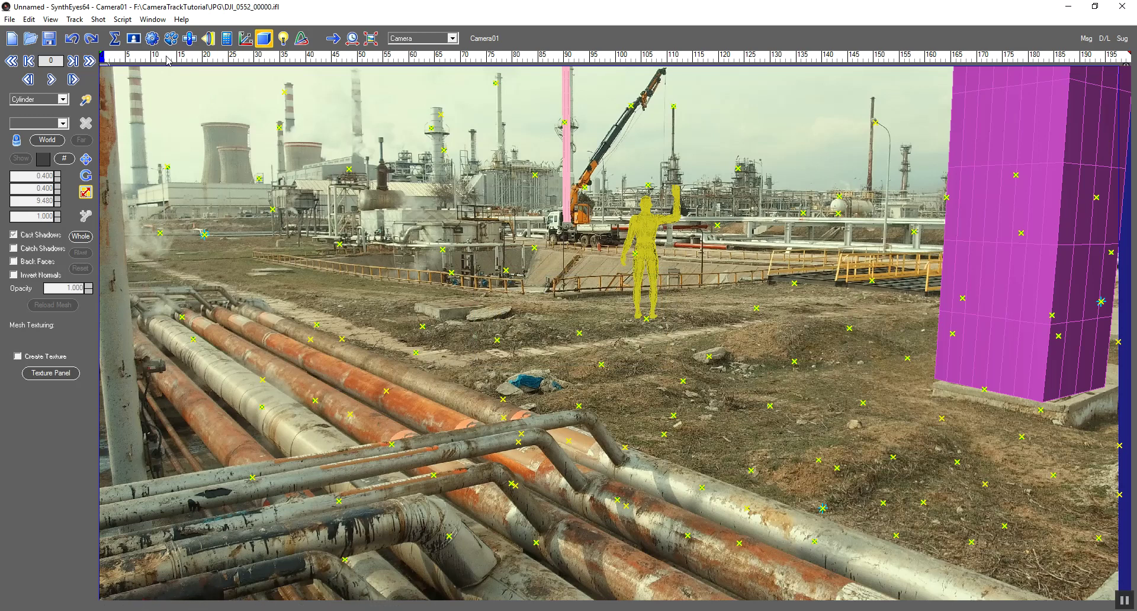
{"action": "left_click", "coordinate": [114, 38]}
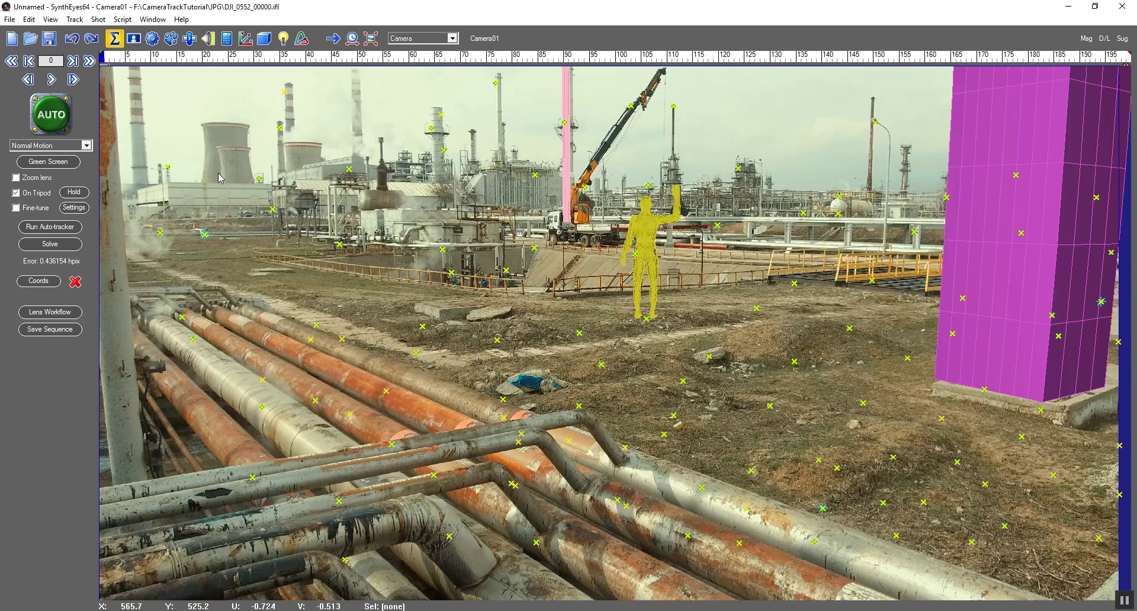
{"action": "left_click", "coordinate": [171, 40]}
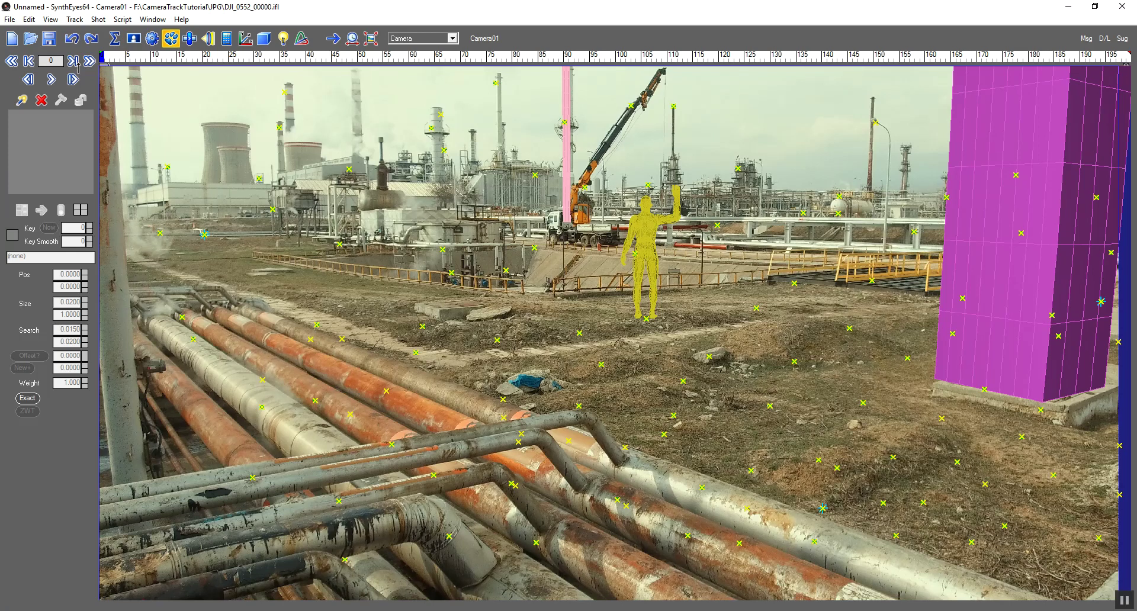
{"action": "left_click", "coordinate": [22, 101]}
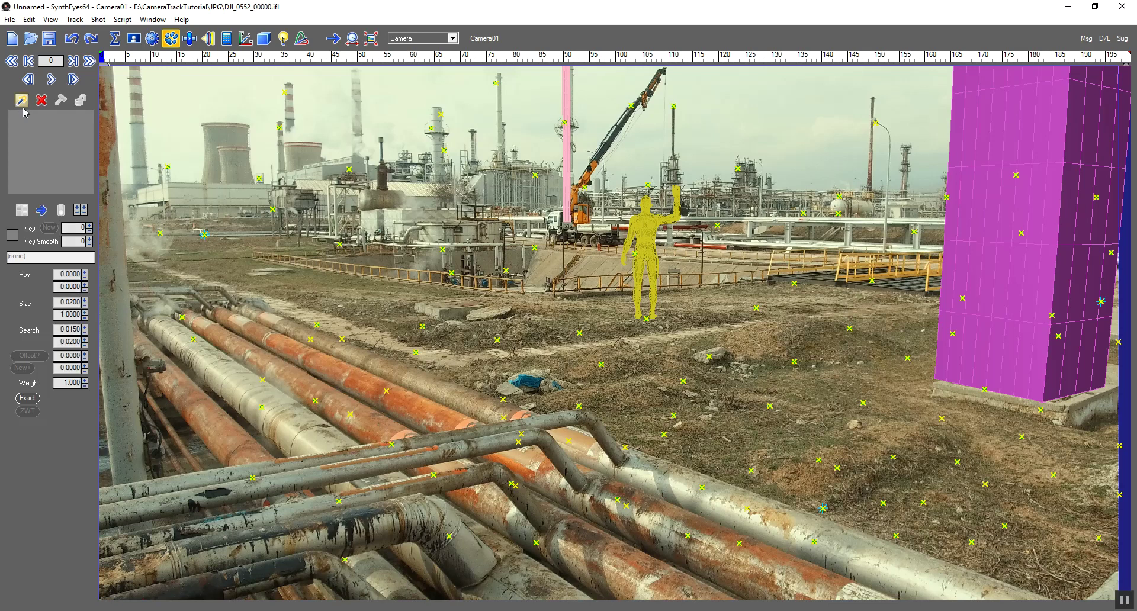
Step: Place Tracker121 on a ground stone near the rock and track it forward through frame 199
{"action": "left_click", "coordinate": [439, 311]}
{"action": "left_click_drag", "start_coordinate": [440, 311], "coordinate": [438, 310]}
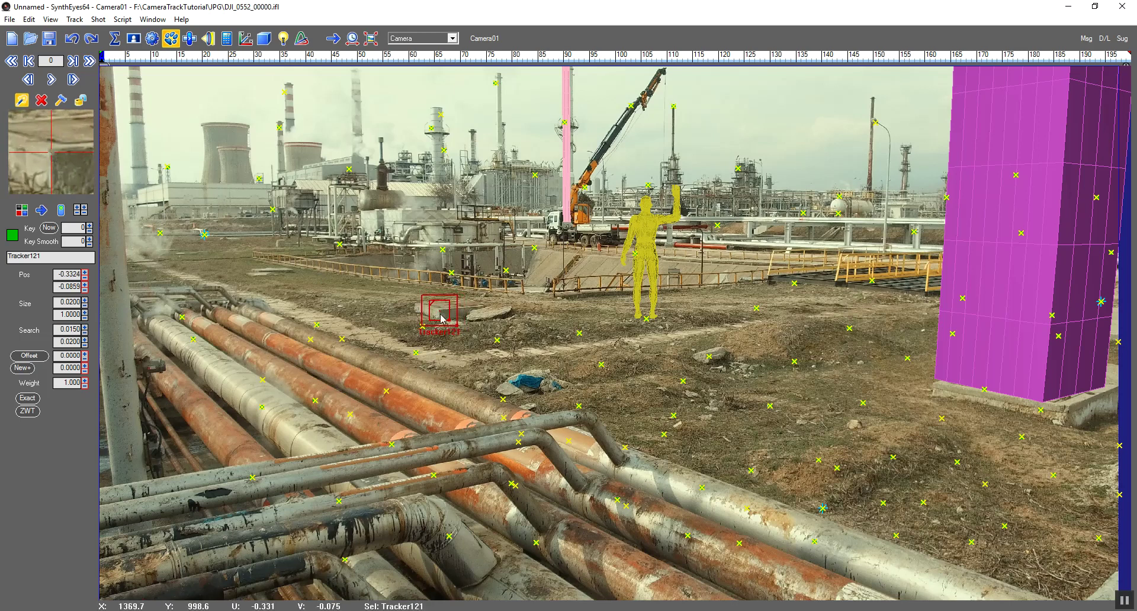
{"action": "left_click", "coordinate": [50, 79]}
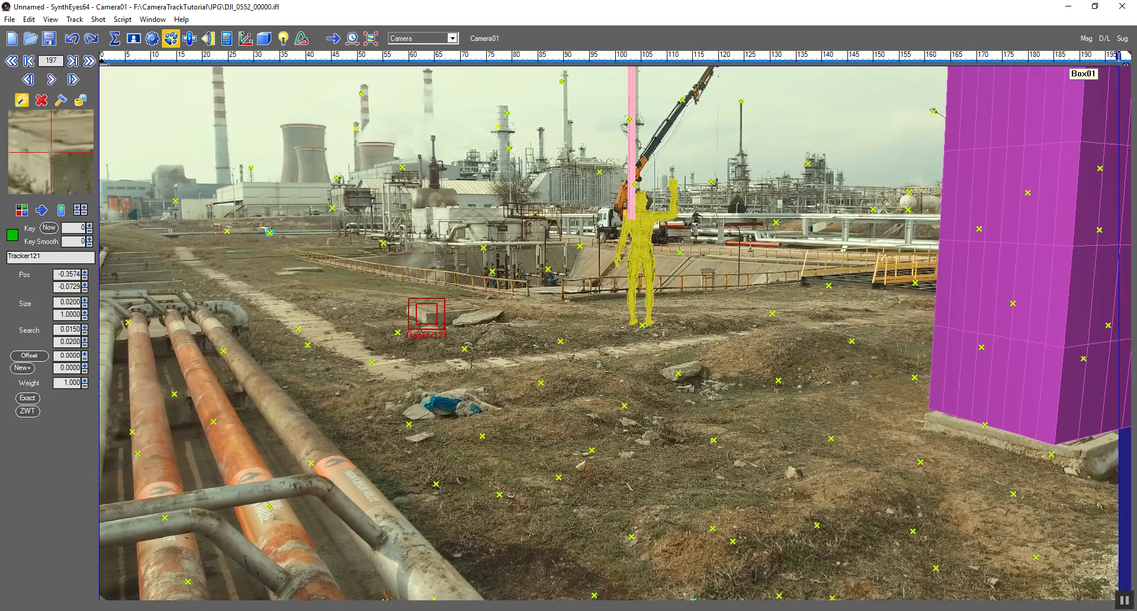
{"action": "left_click_drag", "start_coordinate": [1070, 58], "coordinate": [1128, 59]}
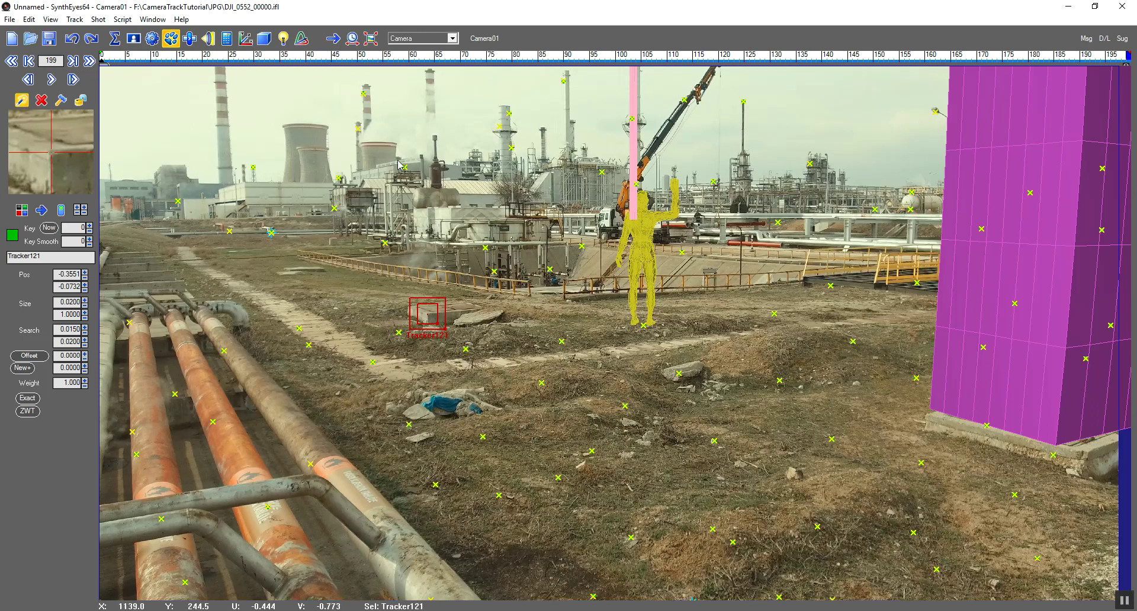
{"action": "left_click", "coordinate": [226, 38]}
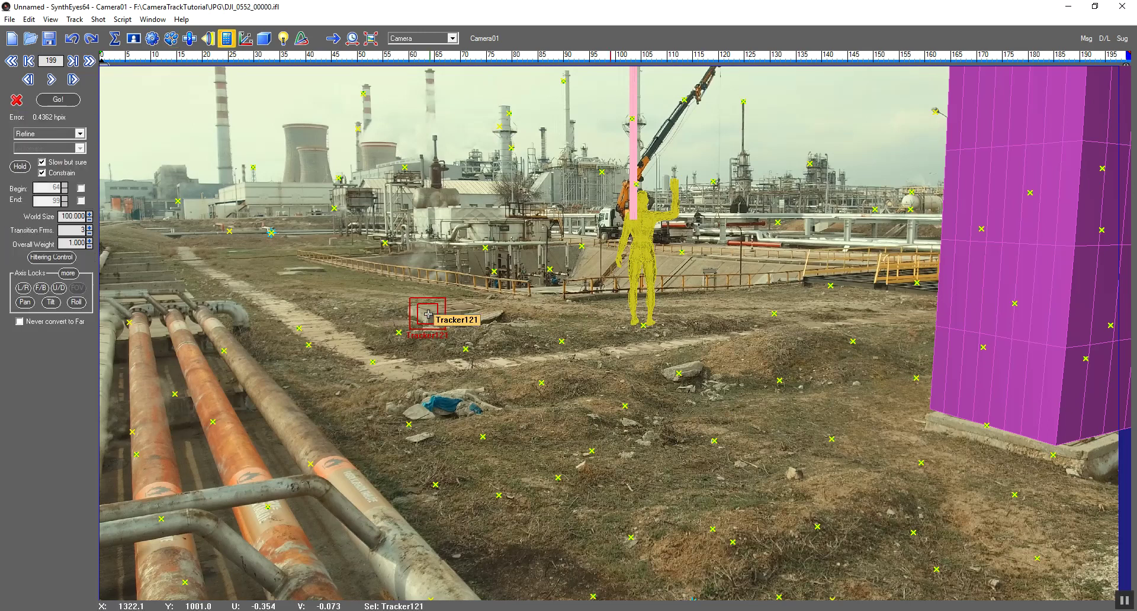
Step: Re-solve the camera including Tracker121, reaching about 0.4368 hpix error
{"action": "left_click", "coordinate": [59, 99]}
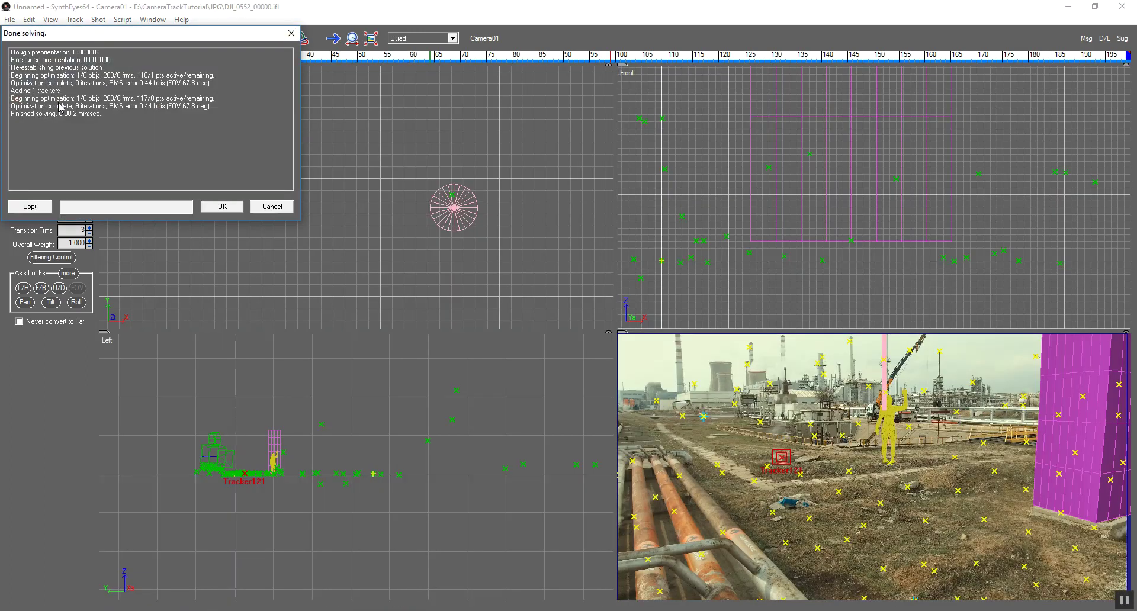
{"action": "left_click", "coordinate": [218, 205]}
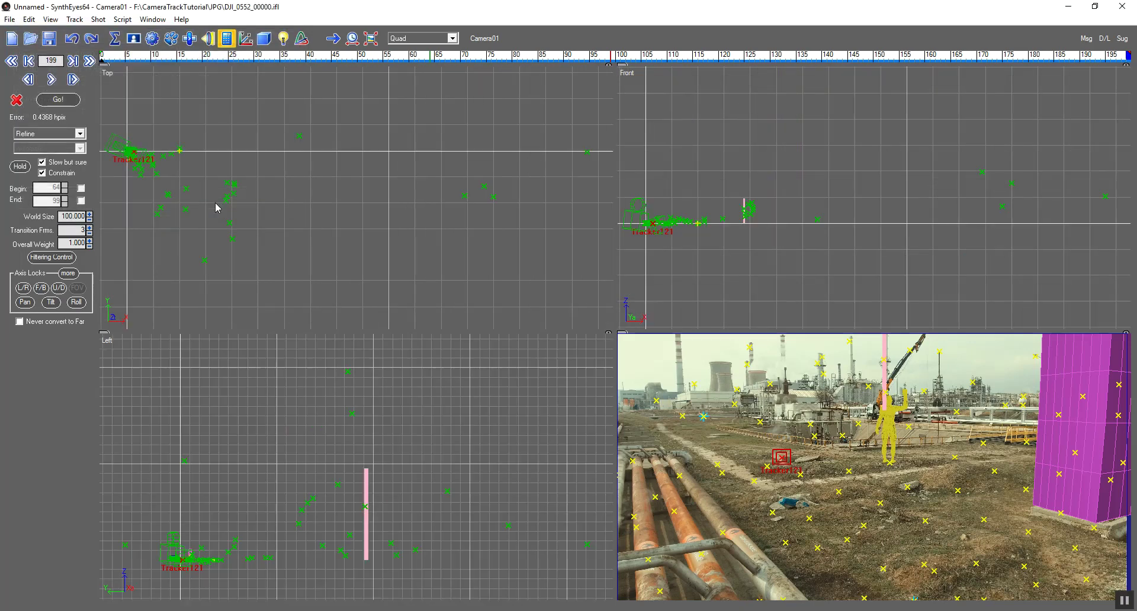
Step: Select Tracker121 and zoom in on it, keeping the solver in Refine mode
{"action": "left_click", "coordinate": [805, 488]}
{"action": "left_click", "coordinate": [782, 458]}
{"action": "key", "text": "c"}
{"action": "scroll", "coordinate": [391, 205], "scroll_direction": "up", "scroll_amount": 2}
{"action": "scroll", "coordinate": [393, 193], "scroll_direction": "up", "scroll_amount": 2}
{"action": "scroll", "coordinate": [449, 209], "scroll_direction": "up", "scroll_amount": 2}
{"action": "scroll", "coordinate": [455, 208], "scroll_direction": "up", "scroll_amount": 2}
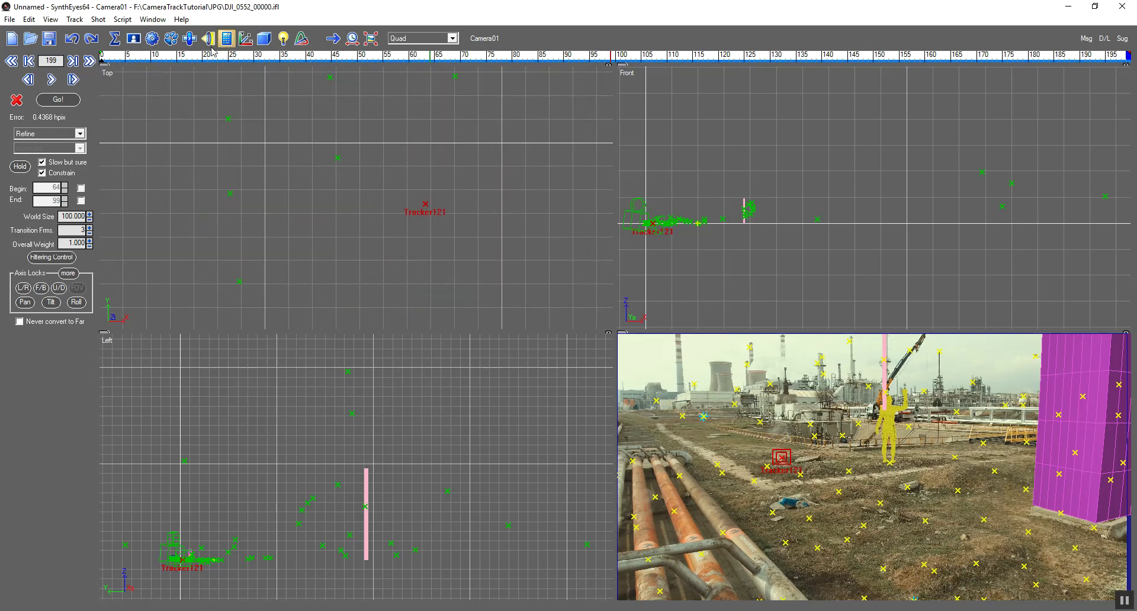
{"action": "left_click", "coordinate": [79, 133]}
{"action": "left_click", "coordinate": [89, 133]}
Step: Draw a new short box, Box02, at Tracker121 in the Top view
{"action": "key", "text": "F7"}
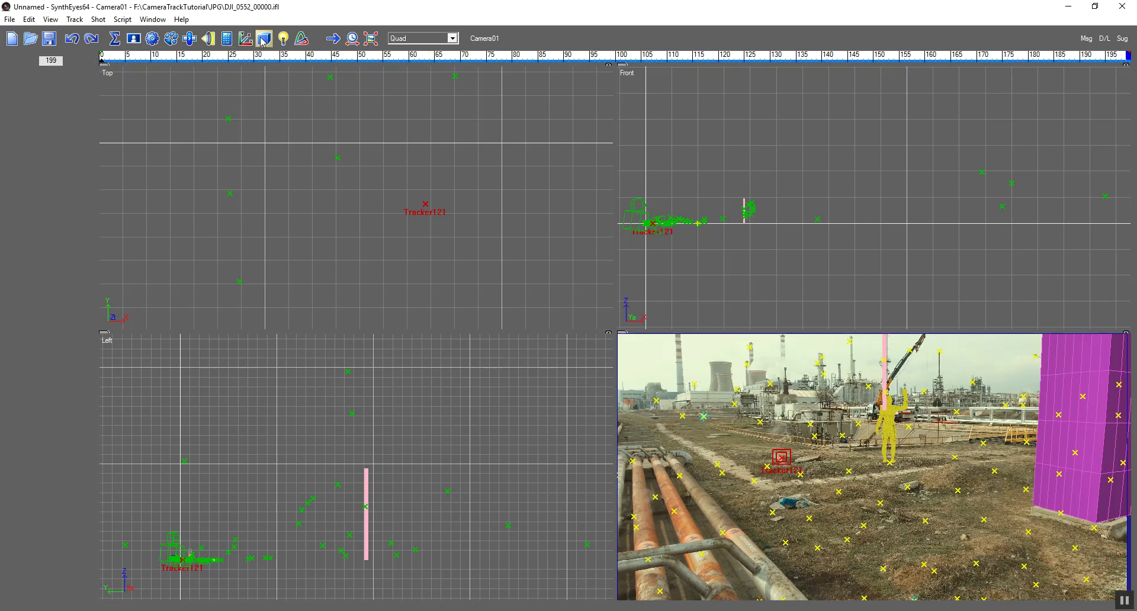
{"action": "left_click", "coordinate": [63, 99]}
{"action": "left_click", "coordinate": [24, 109]}
{"action": "left_click", "coordinate": [86, 100]}
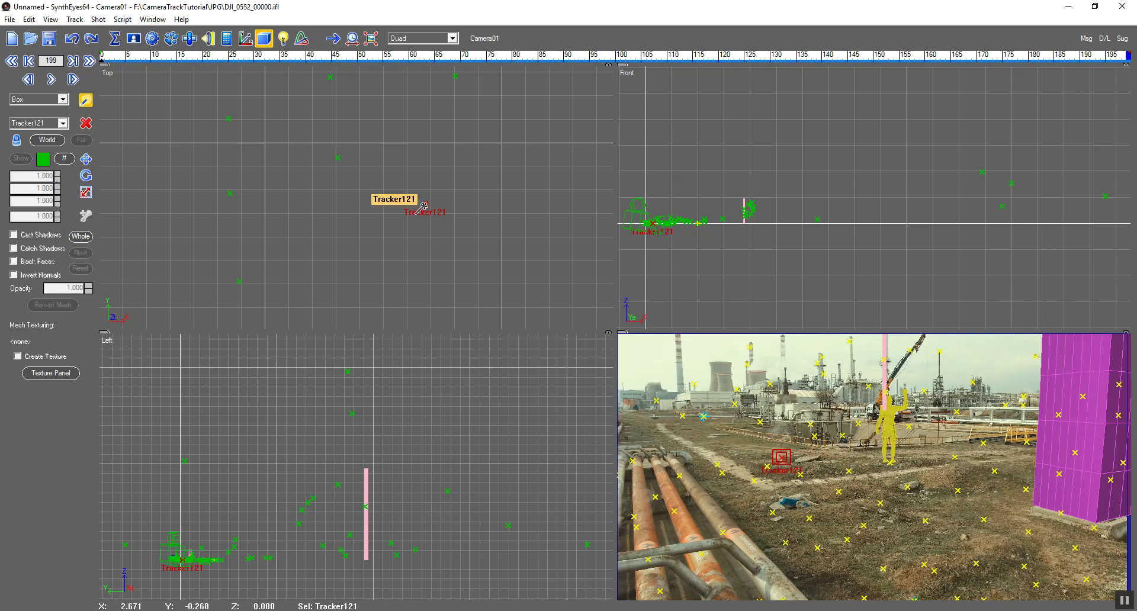
{"action": "left_click_drag", "start_coordinate": [423, 207], "coordinate": [469, 249]}
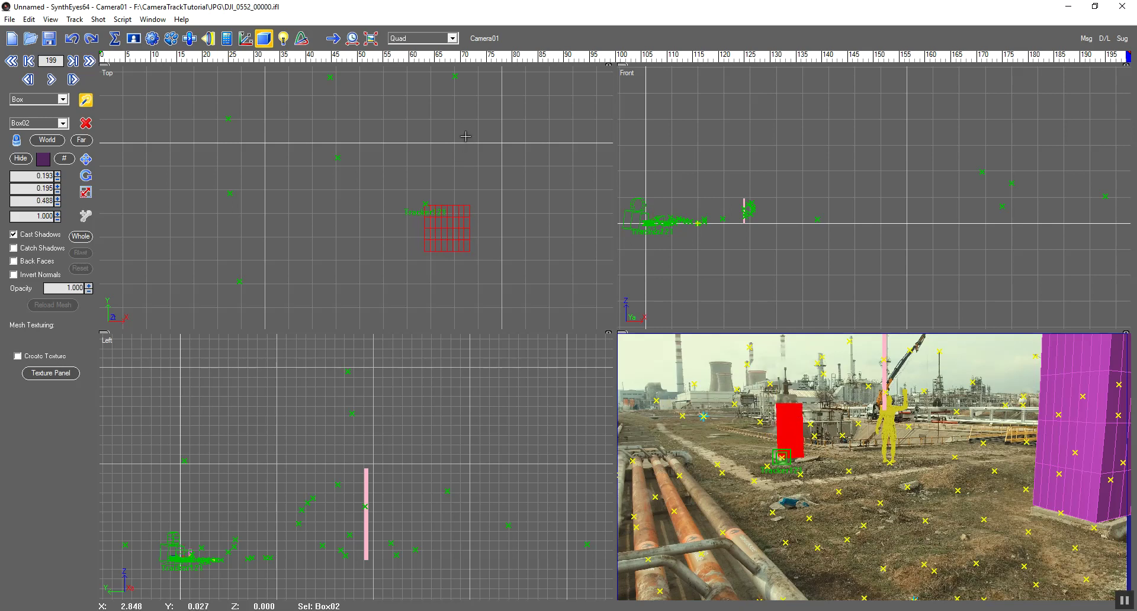
{"action": "left_click", "coordinate": [477, 96]}
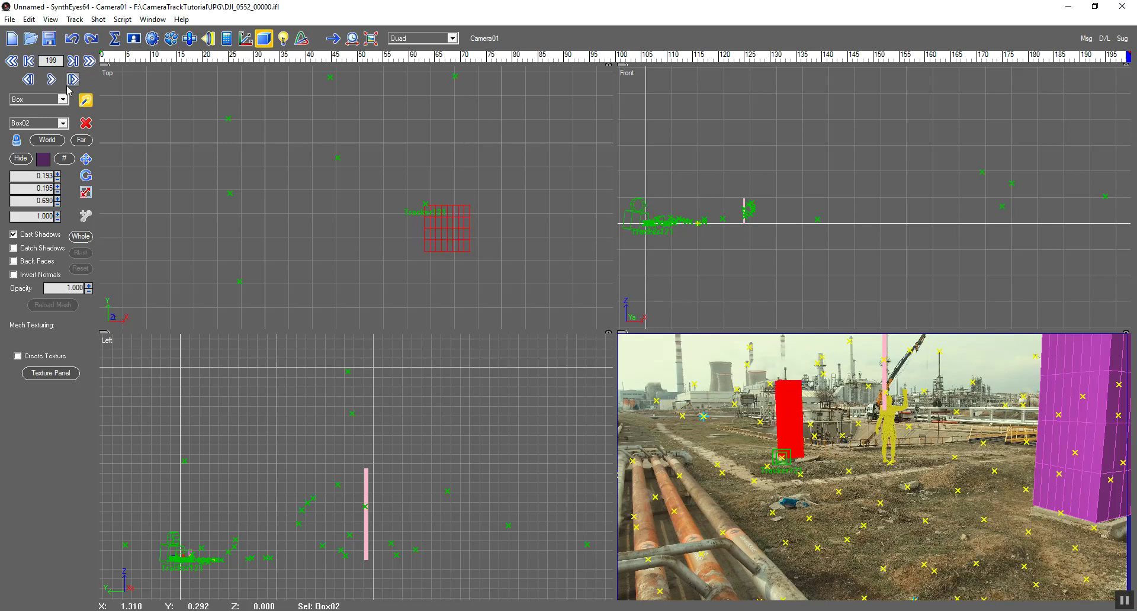
Step: Raise Box02 slightly onto the ground, then show the single camera view
{"action": "left_click", "coordinate": [86, 160]}
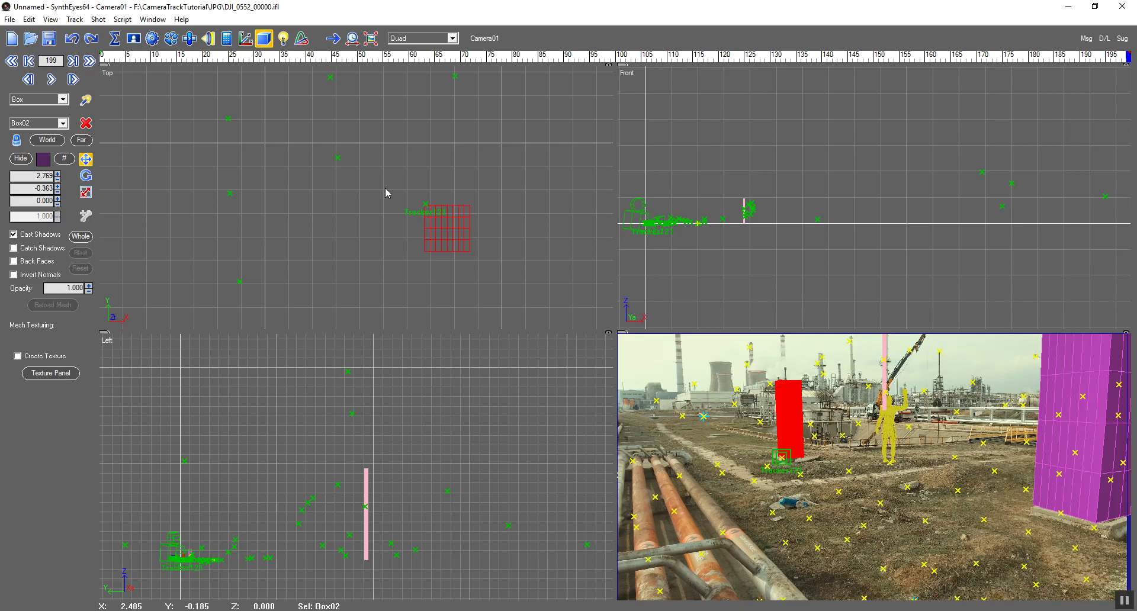
{"action": "left_click", "coordinate": [423, 204]}
{"action": "scroll", "coordinate": [700, 224], "scroll_direction": "up", "scroll_amount": 5}
{"action": "scroll", "coordinate": [710, 216], "scroll_direction": "up", "scroll_amount": 3}
{"action": "scroll", "coordinate": [769, 198], "scroll_direction": "up", "scroll_amount": 2}
{"action": "scroll", "coordinate": [817, 205], "scroll_direction": "up", "scroll_amount": 2}
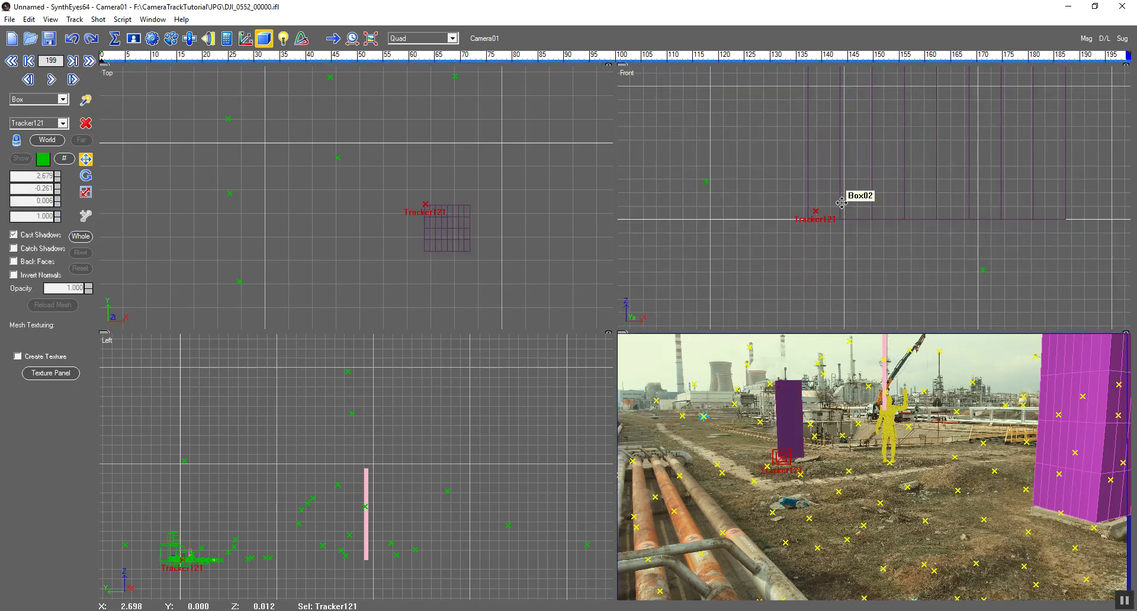
{"action": "left_click", "coordinate": [842, 203]}
{"action": "left_click_drag", "start_coordinate": [871, 204], "coordinate": [872, 199]}
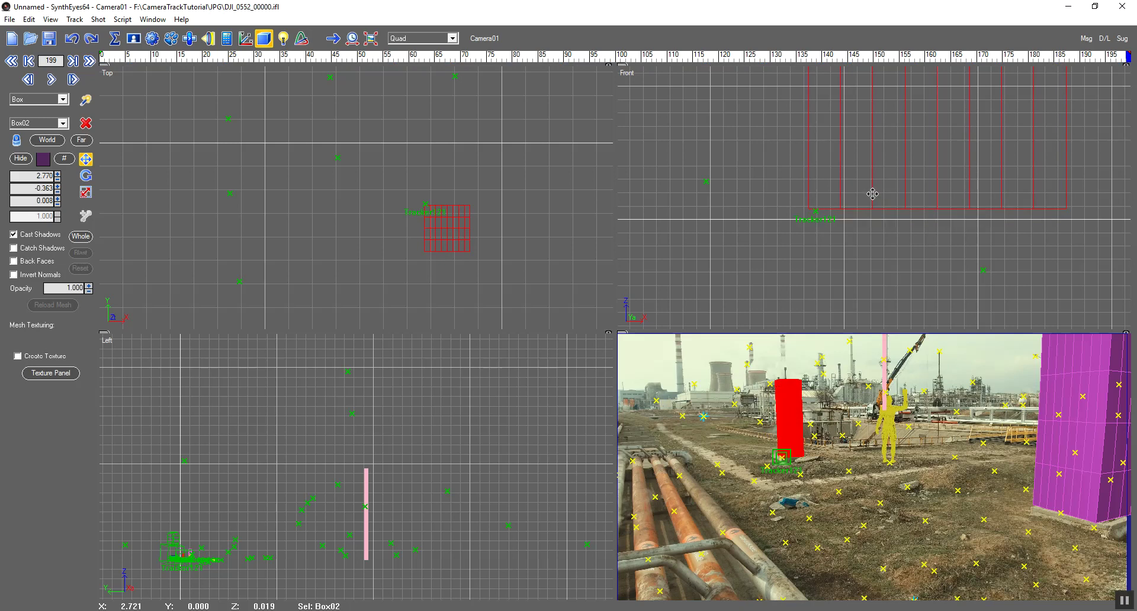
{"action": "left_click", "coordinate": [844, 258]}
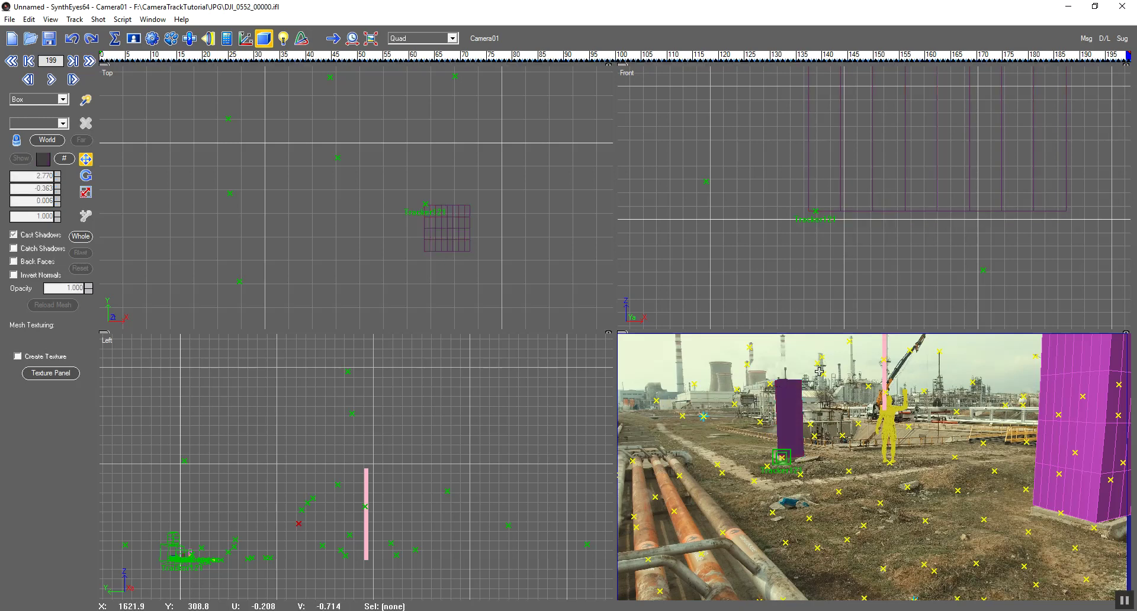
{"action": "left_click", "coordinate": [445, 39]}
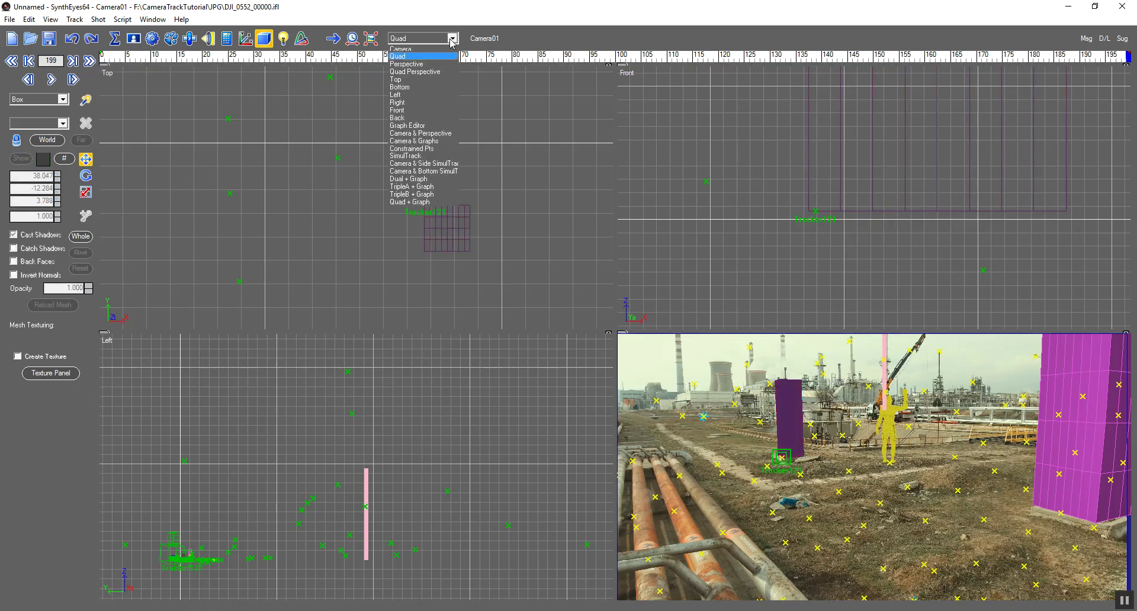
{"action": "left_click", "coordinate": [445, 125]}
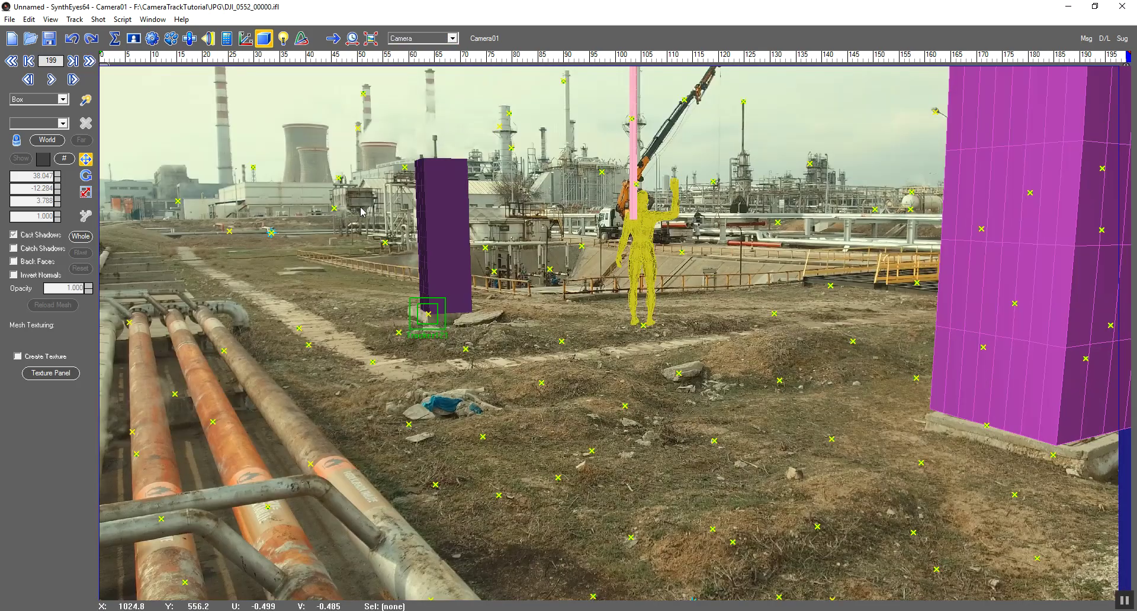
Step: Play back to check Box02, then select it and show the four-view layout
{"action": "left_click", "coordinate": [51, 79]}
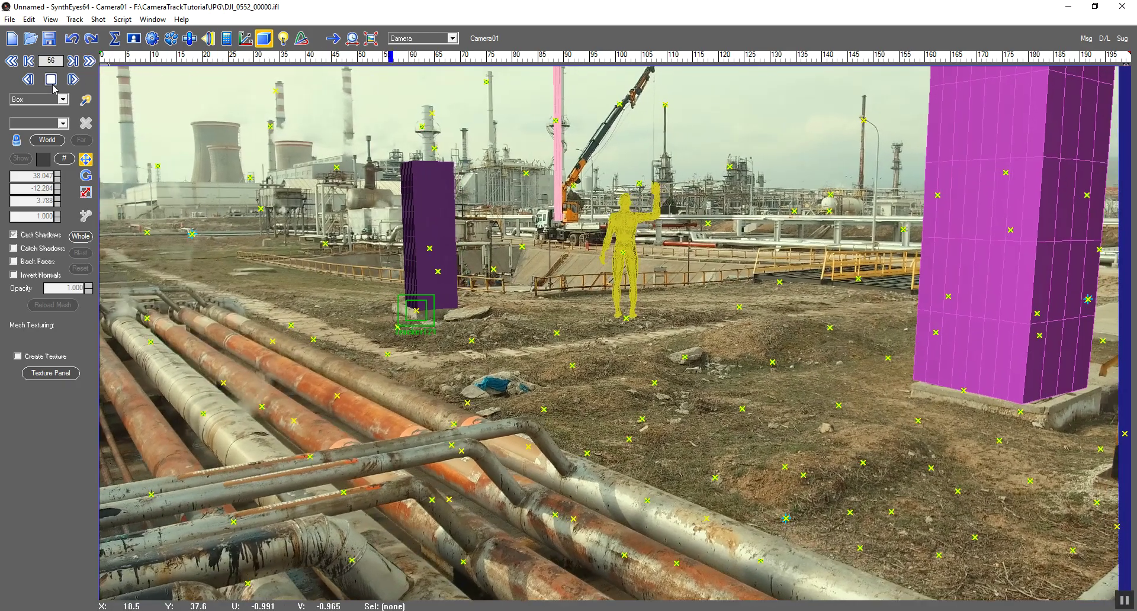
{"action": "key", "text": "space"}
{"action": "left_click", "coordinate": [425, 182]}
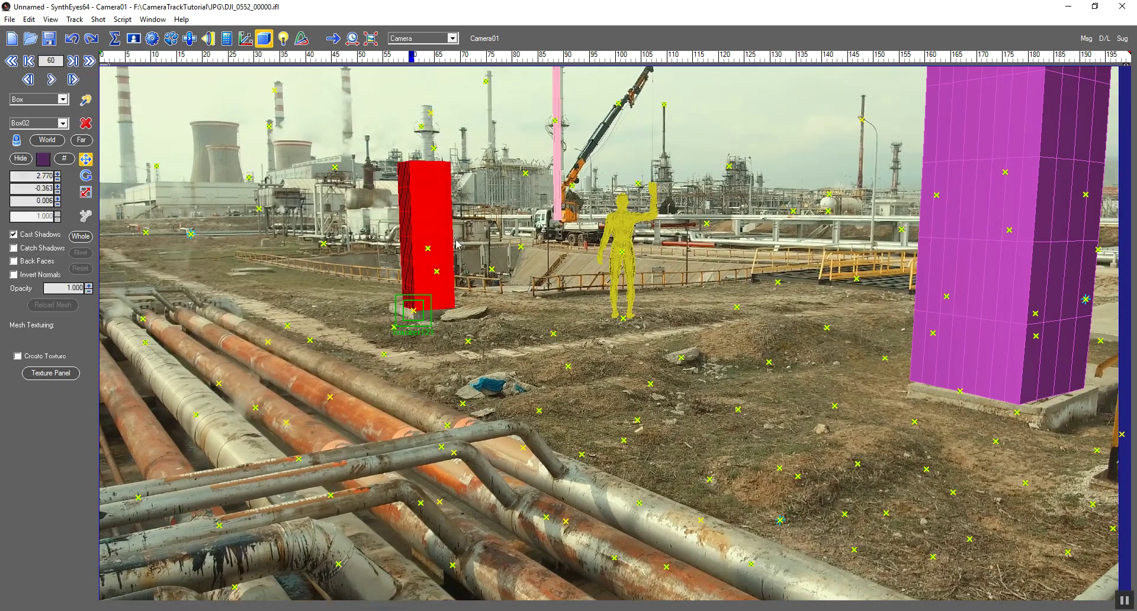
{"action": "left_click", "coordinate": [452, 38]}
{"action": "left_click", "coordinate": [403, 112]}
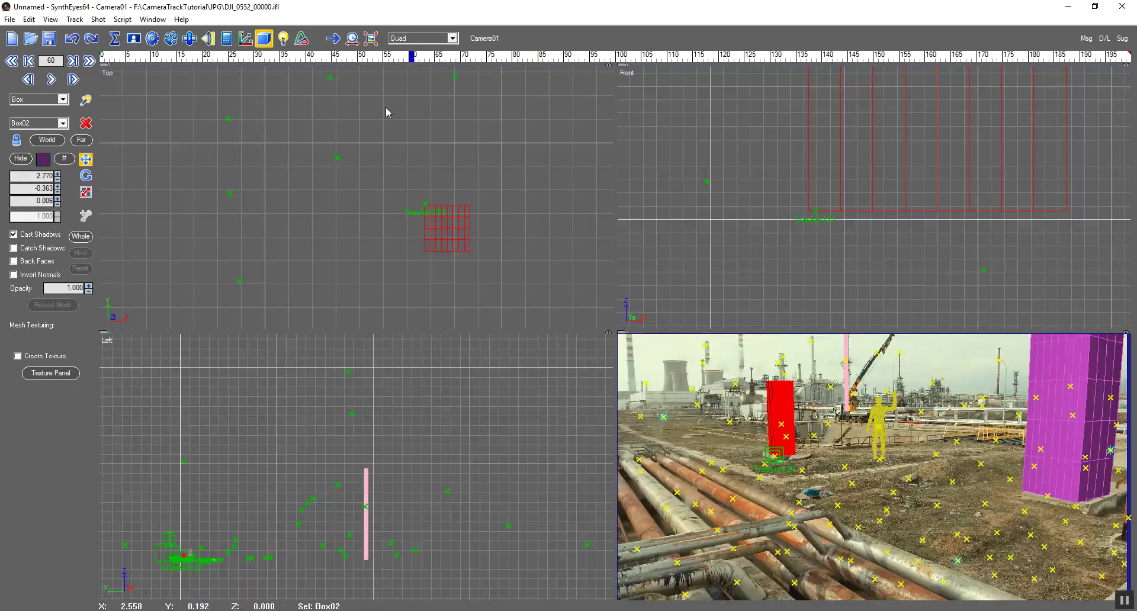
Step: Rotate Box02 about 12.7 degrees in Top view and shift it slightly up-right
{"action": "scroll", "coordinate": [417, 214], "scroll_direction": "up", "scroll_amount": 3}
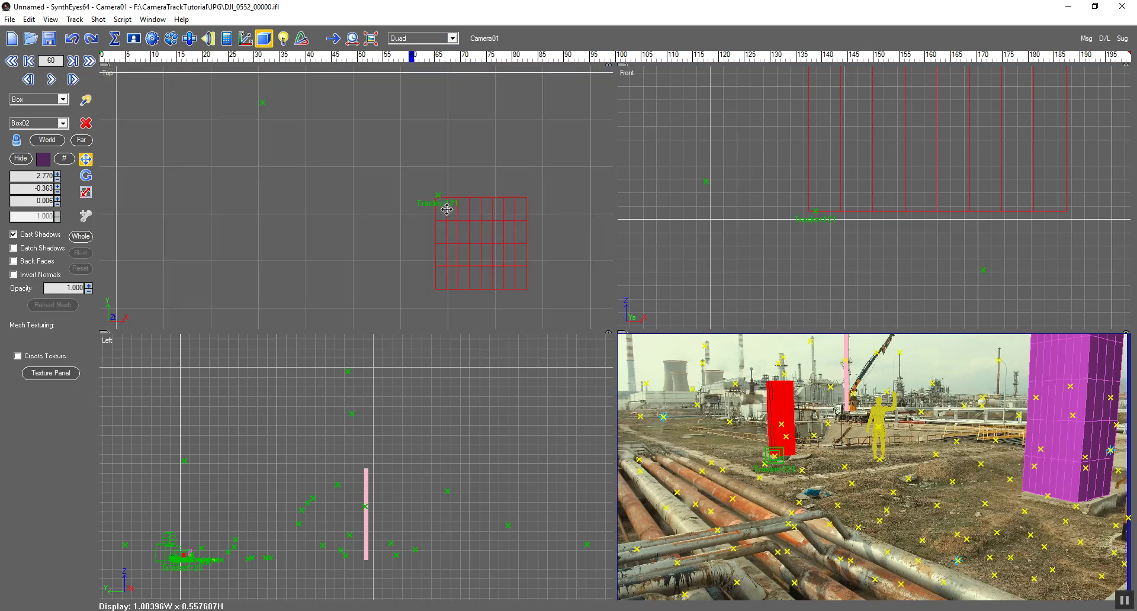
{"action": "left_click", "coordinate": [89, 173]}
{"action": "left_click_drag", "start_coordinate": [486, 220], "coordinate": [484, 199]}
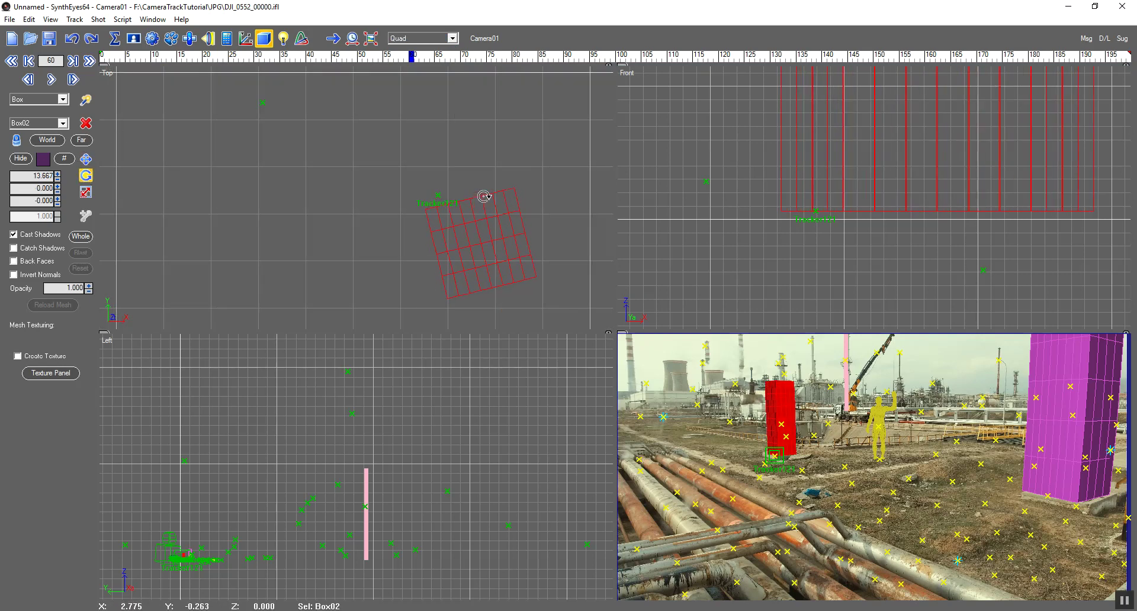
{"action": "left_click", "coordinate": [85, 159]}
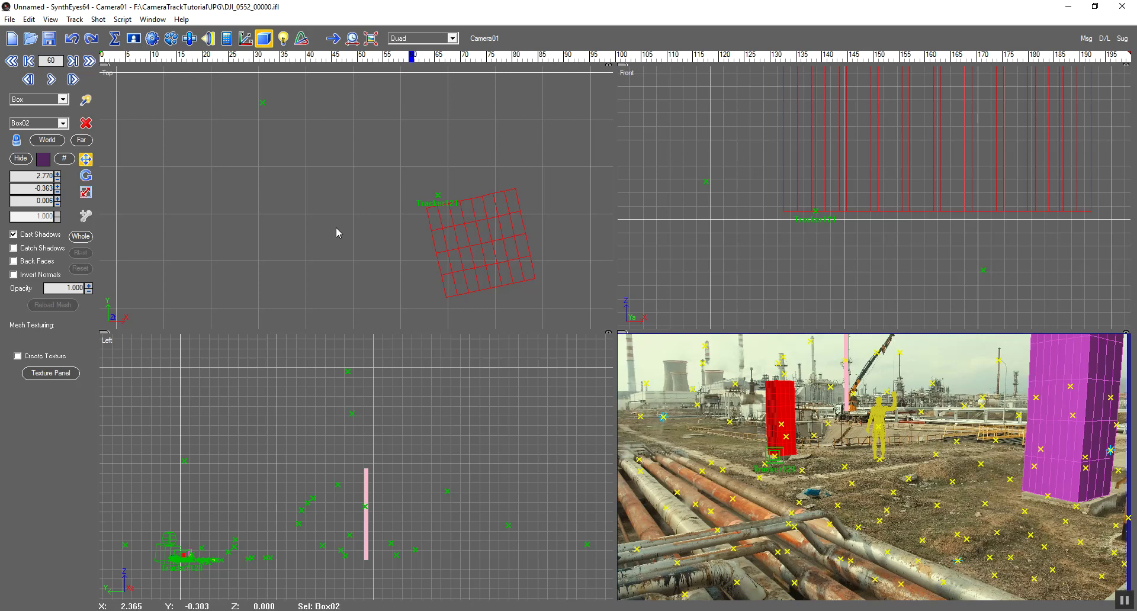
{"action": "left_click_drag", "start_coordinate": [527, 236], "coordinate": [538, 220]}
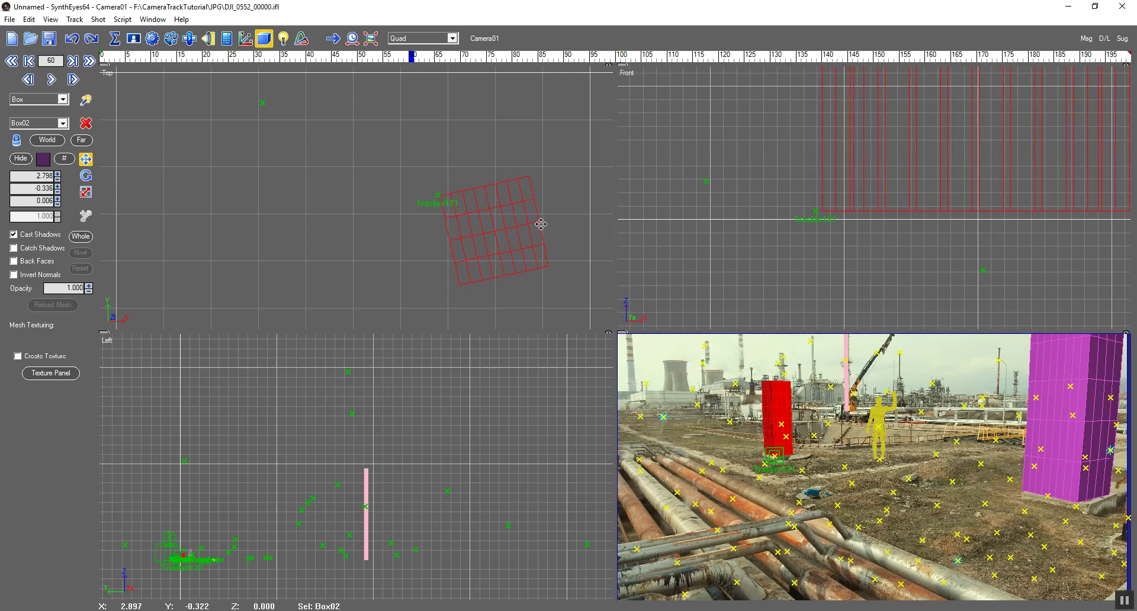
{"action": "left_click", "coordinate": [524, 194]}
Step: Play the camera view to confirm the box fit, stop at frame 9, and select Tracker5
{"action": "left_click", "coordinate": [418, 38]}
{"action": "left_click", "coordinate": [414, 101]}
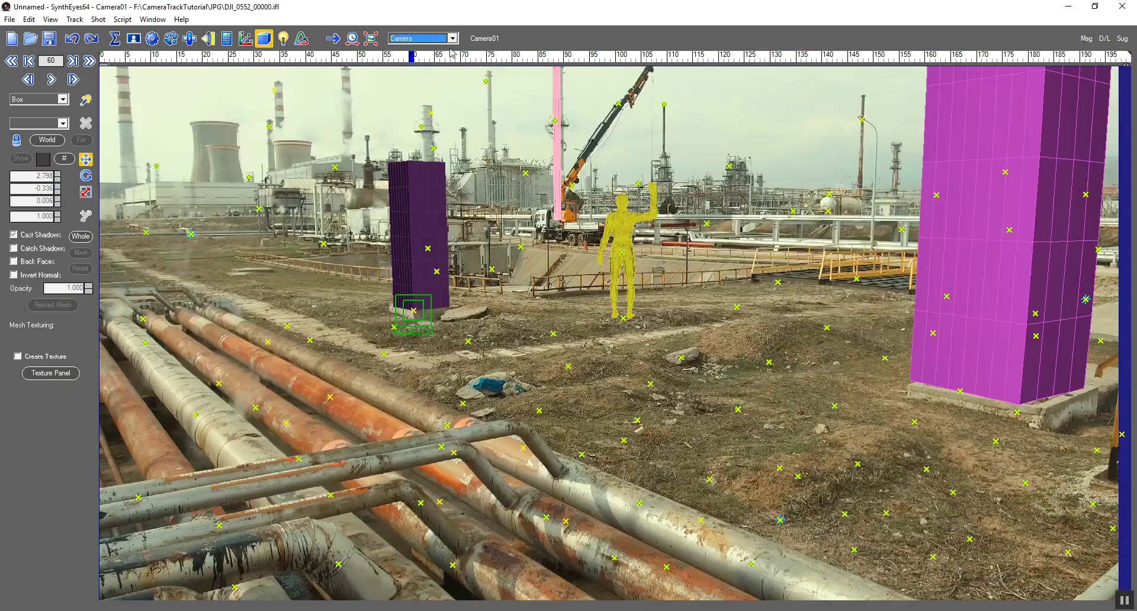
{"action": "left_click", "coordinate": [490, 270]}
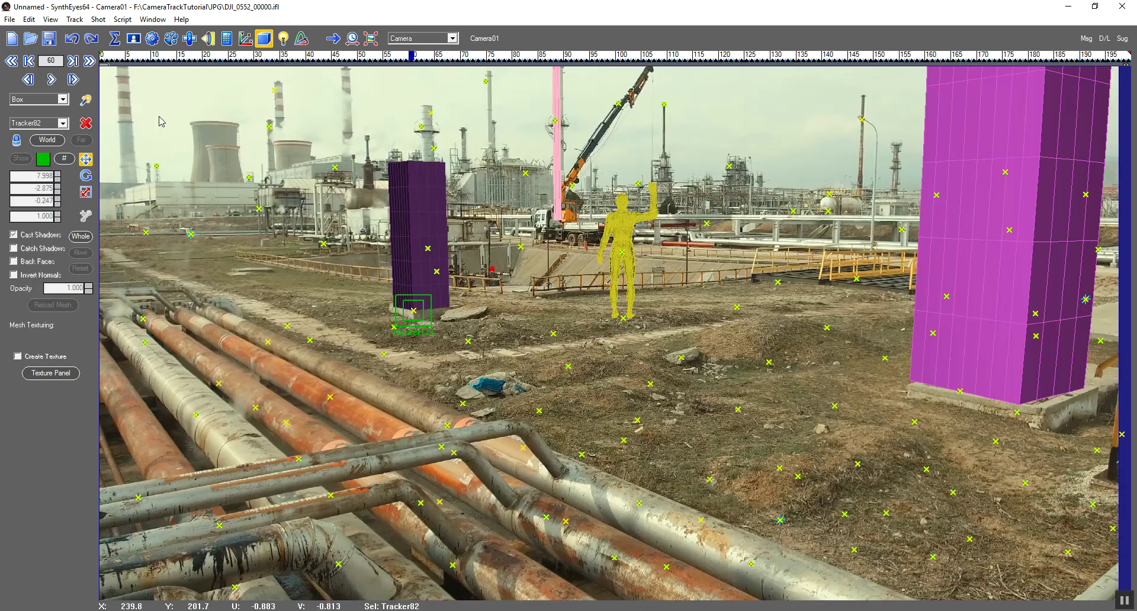
{"action": "left_click", "coordinate": [159, 122]}
{"action": "left_click", "coordinate": [51, 79]}
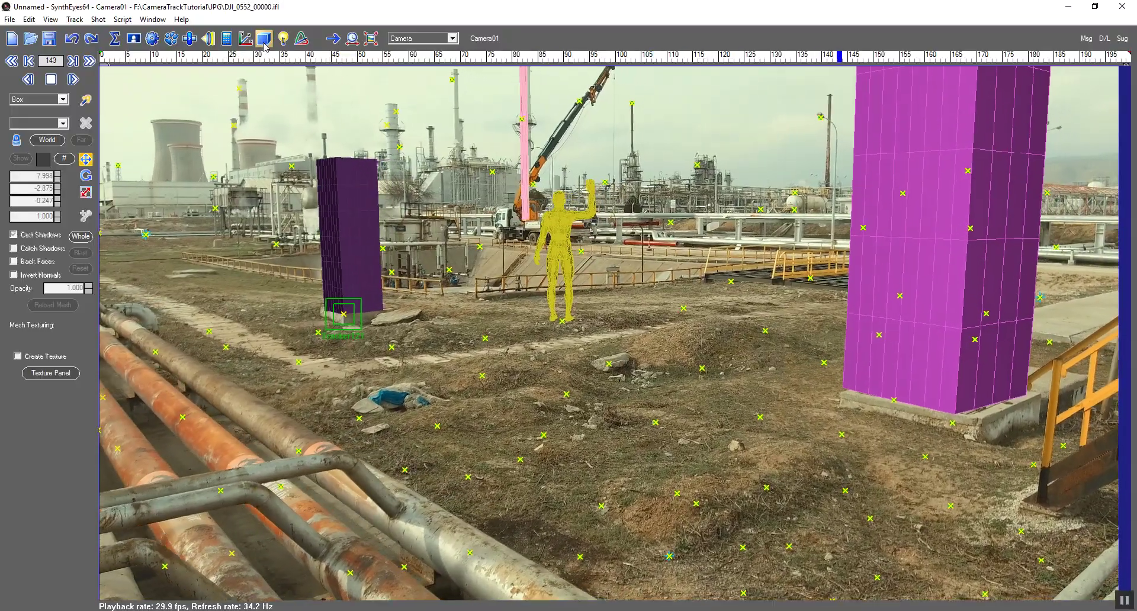
{"action": "left_click", "coordinate": [264, 39]}
{"action": "left_click", "coordinate": [44, 80]}
{"action": "left_click", "coordinate": [45, 80]}
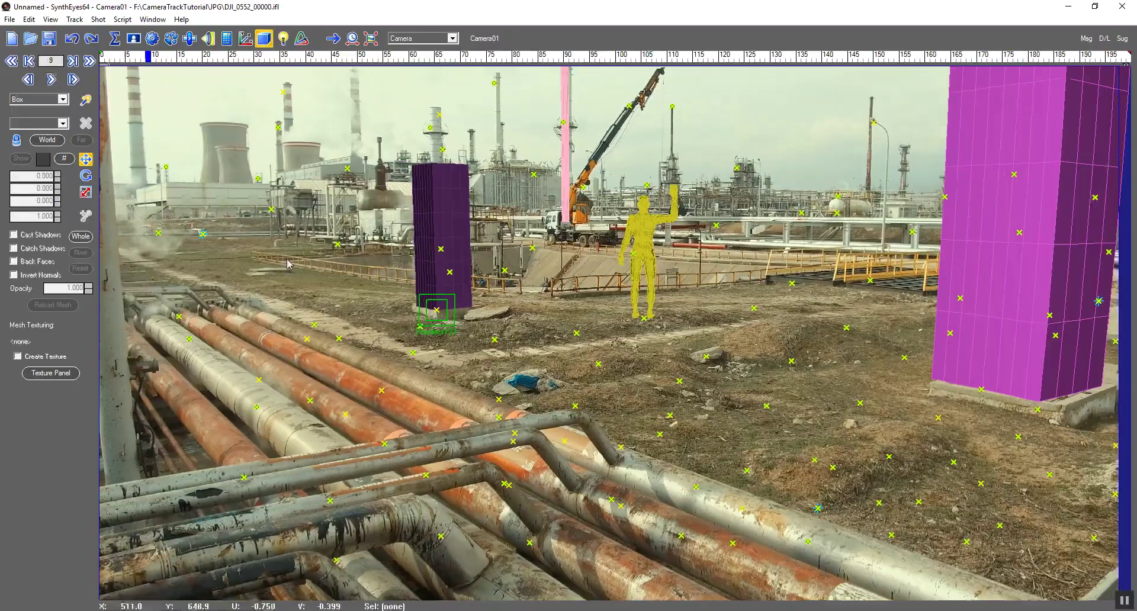
{"action": "left_click", "coordinate": [732, 543]}
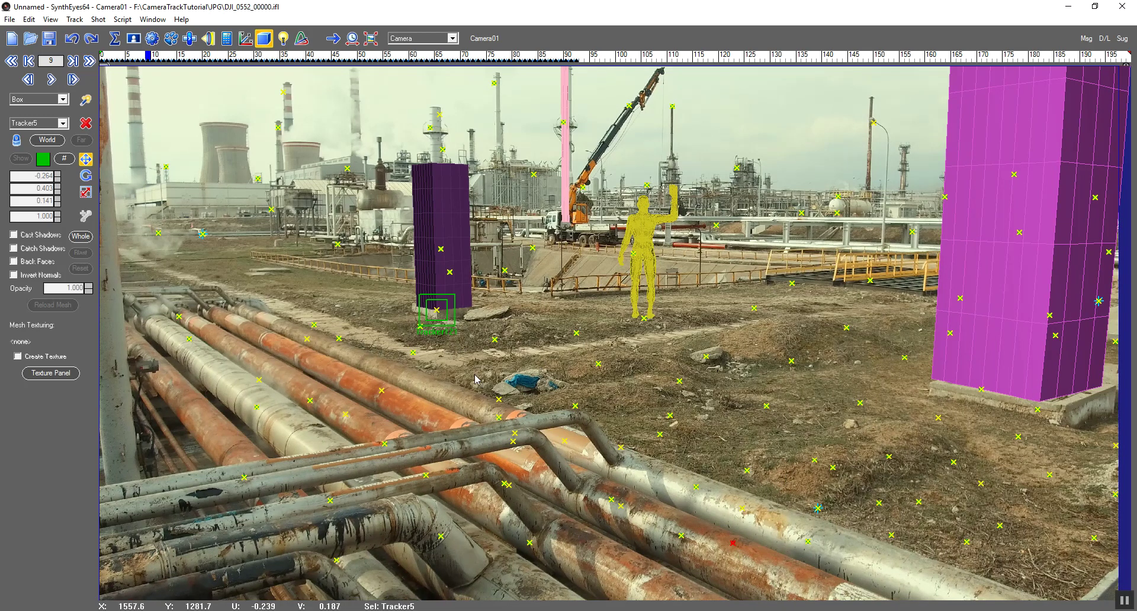
{"action": "left_click", "coordinate": [452, 38]}
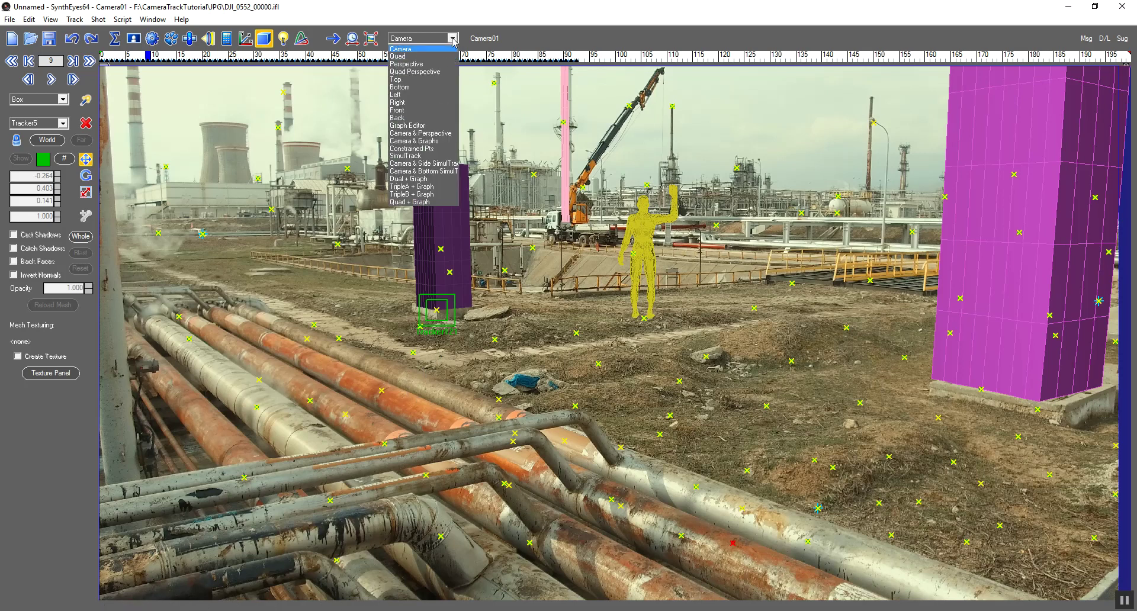
Step: In the four-view layout, draw a new box, Box03, at Tracker5 in Top view
{"action": "left_click", "coordinate": [414, 113]}
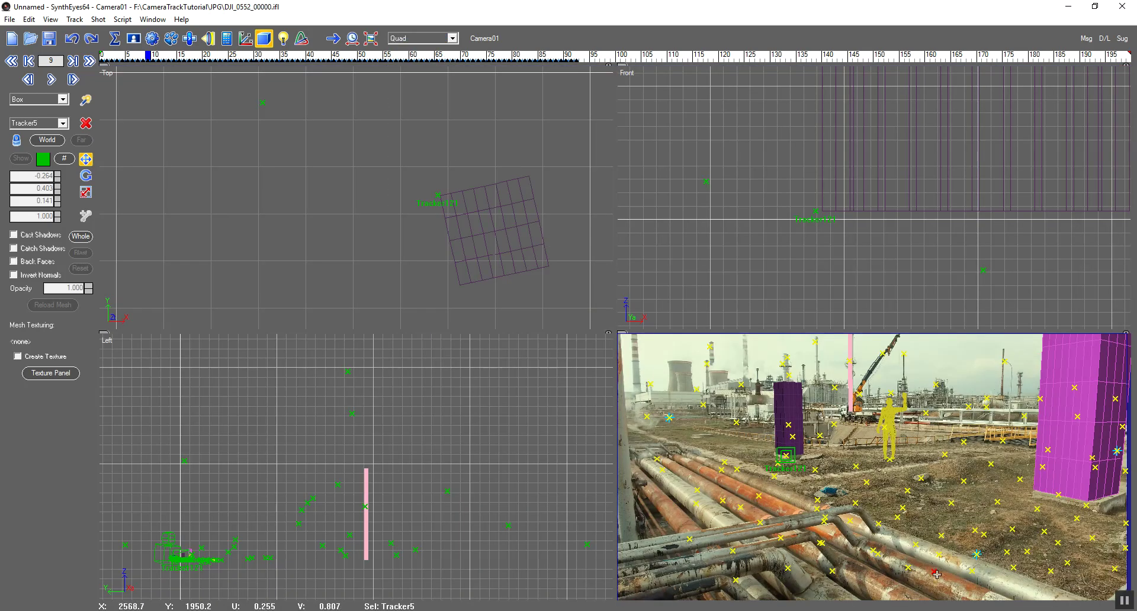
{"action": "scroll", "coordinate": [520, 269], "scroll_direction": "down", "scroll_amount": 10}
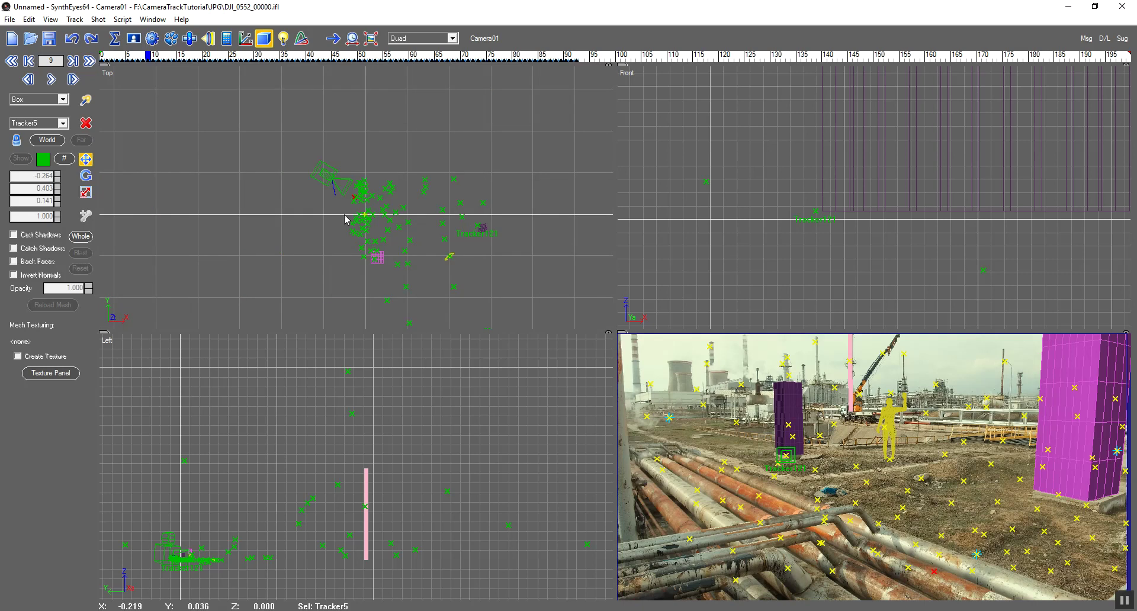
{"action": "scroll", "coordinate": [352, 198], "scroll_direction": "up", "scroll_amount": 5}
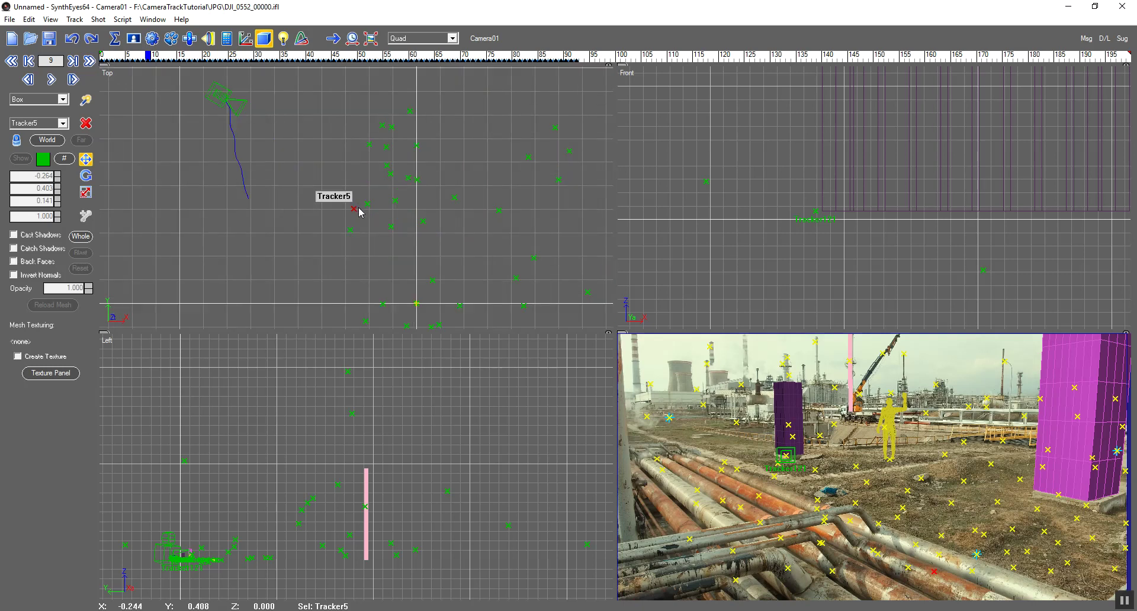
{"action": "left_click", "coordinate": [83, 102]}
{"action": "scroll", "coordinate": [358, 223], "scroll_direction": "up", "scroll_amount": 3}
{"action": "left_click_drag", "start_coordinate": [345, 231], "coordinate": [362, 238]}
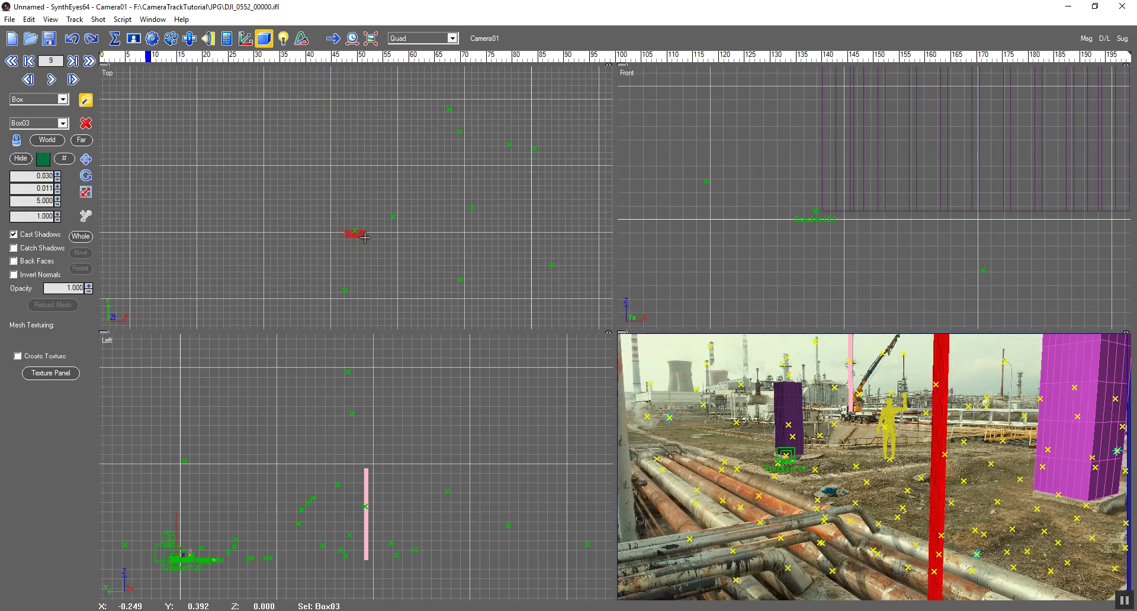
{"action": "right_click", "coordinate": [365, 138]}
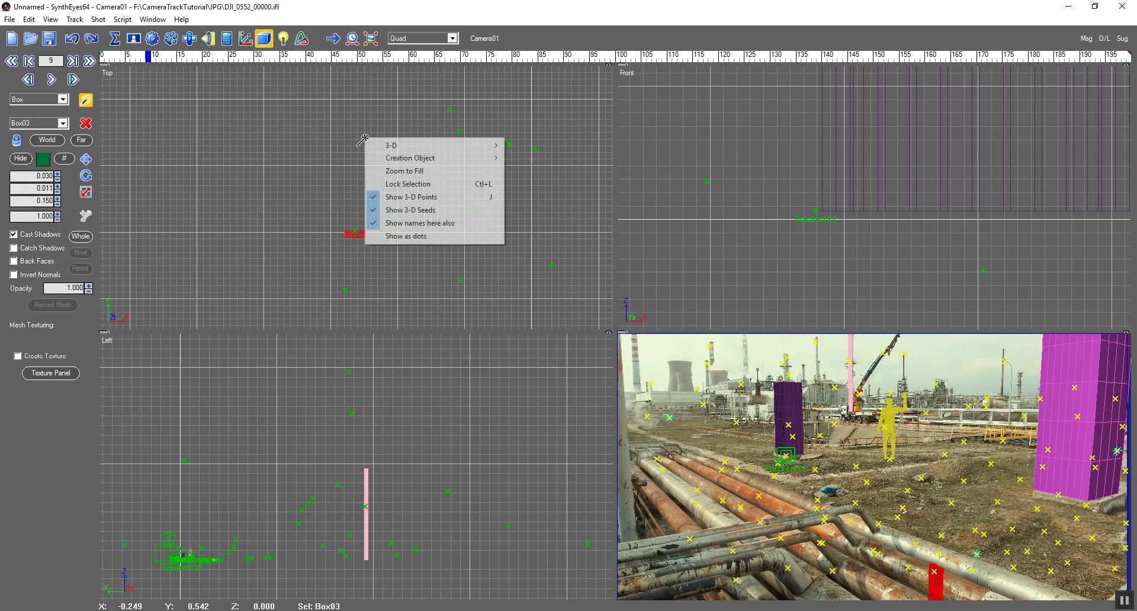
{"action": "left_click", "coordinate": [86, 158]}
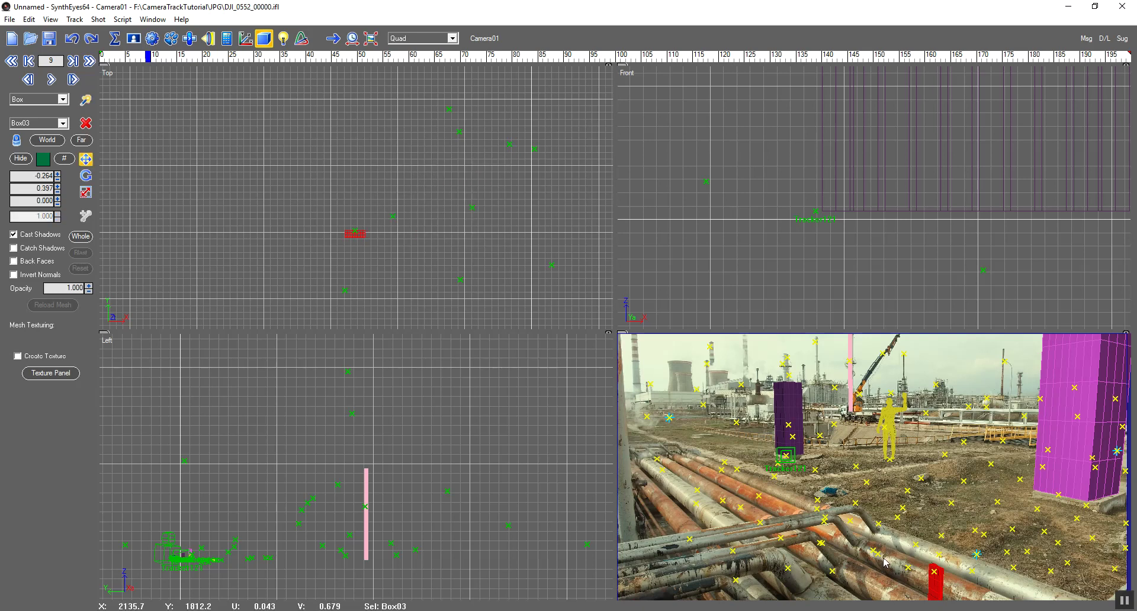
Step: Raise Box03 in the Front view so its base sits on the ground
{"action": "left_click", "coordinate": [934, 570]}
{"action": "middle_click_drag", "start_coordinate": [647, 246], "coordinate": [927, 252]}
{"action": "scroll", "coordinate": [805, 256], "scroll_direction": "down", "scroll_amount": 3}
{"action": "scroll", "coordinate": [781, 244], "scroll_direction": "down", "scroll_amount": 3}
{"action": "scroll", "coordinate": [798, 228], "scroll_direction": "up", "scroll_amount": 3}
{"action": "scroll", "coordinate": [798, 228], "scroll_direction": "up", "scroll_amount": 3}
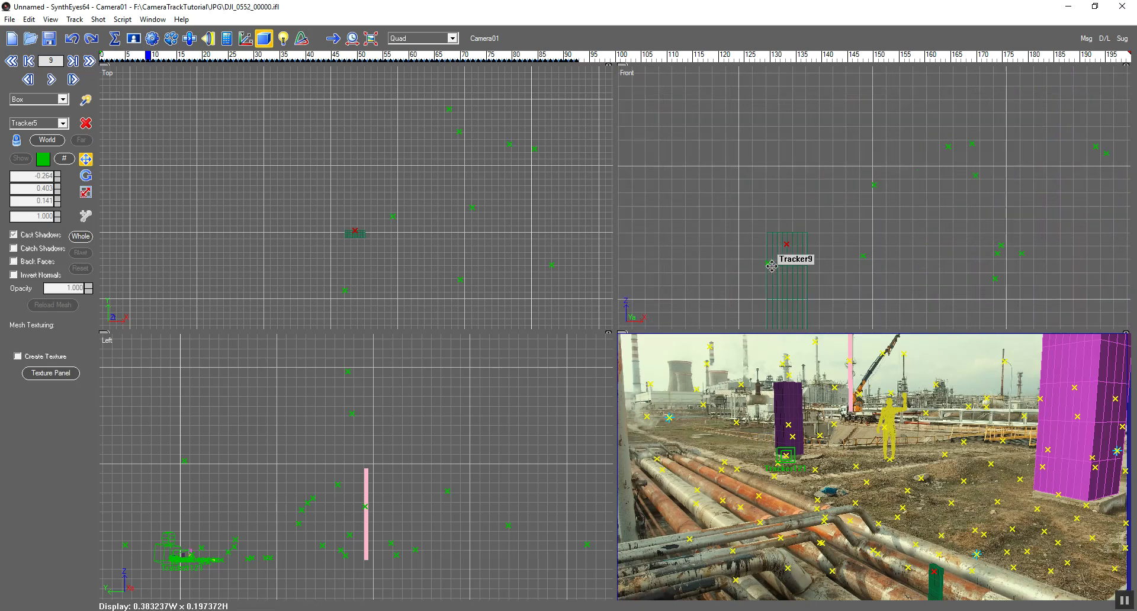
{"action": "left_click", "coordinate": [795, 299]}
{"action": "left_click_drag", "start_coordinate": [793, 314], "coordinate": [791, 129]}
{"action": "scroll", "coordinate": [787, 244], "scroll_direction": "up", "scroll_amount": 1}
{"action": "scroll", "coordinate": [793, 238], "scroll_direction": "up", "scroll_amount": 1}
{"action": "left_click_drag", "start_coordinate": [797, 231], "coordinate": [795, 231]}
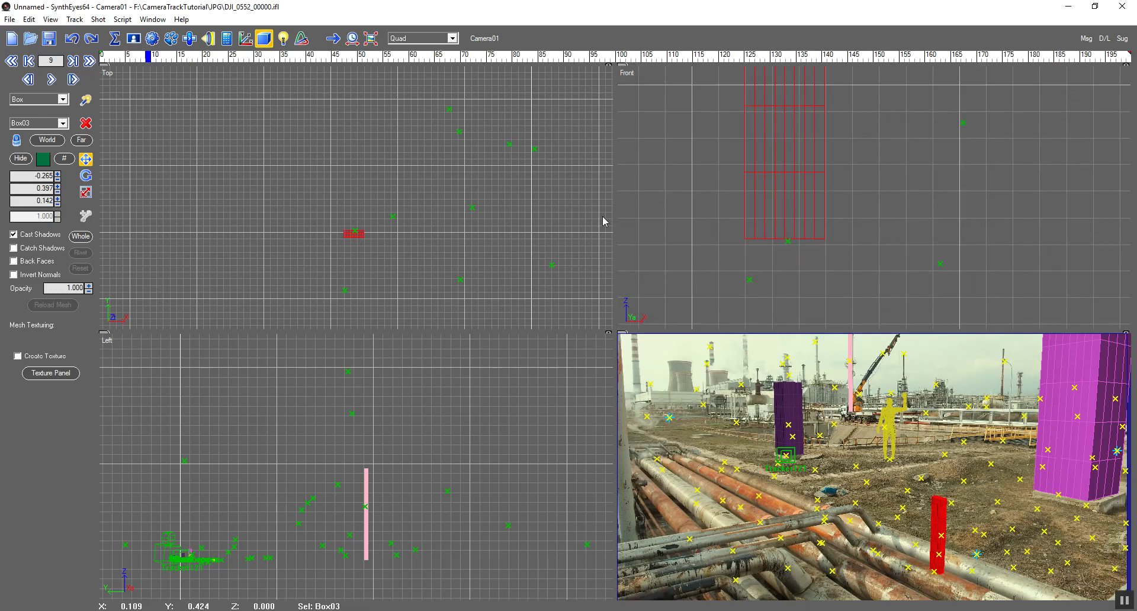
Step: Nudge the green post into place in Top view, then play the camera view
{"action": "scroll", "coordinate": [398, 254], "scroll_direction": "up", "scroll_amount": 5}
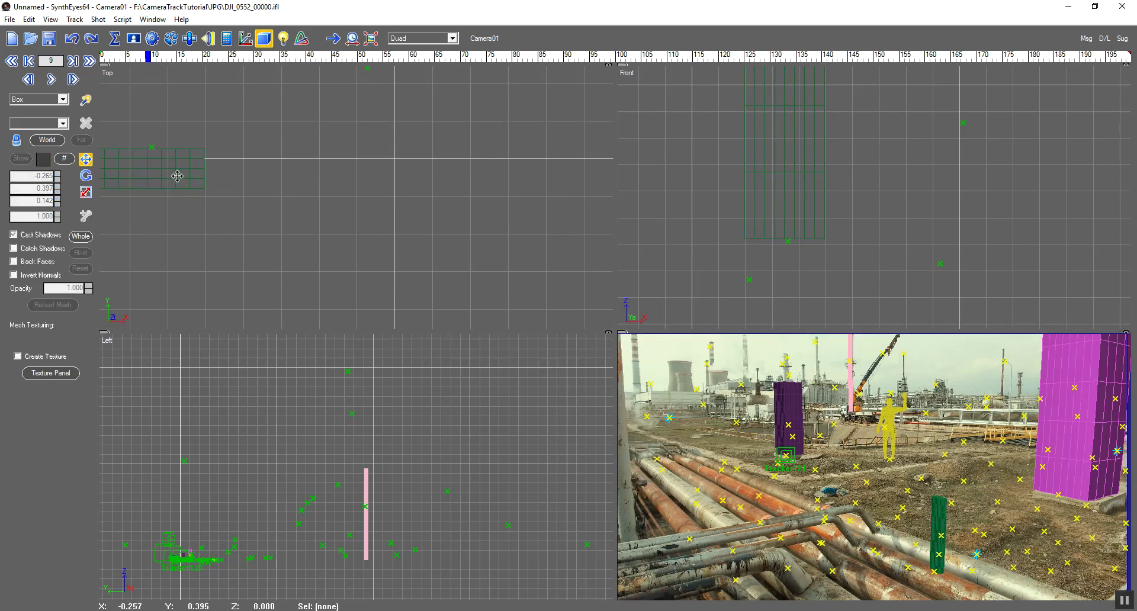
{"action": "left_click_drag", "start_coordinate": [178, 185], "coordinate": [183, 162]}
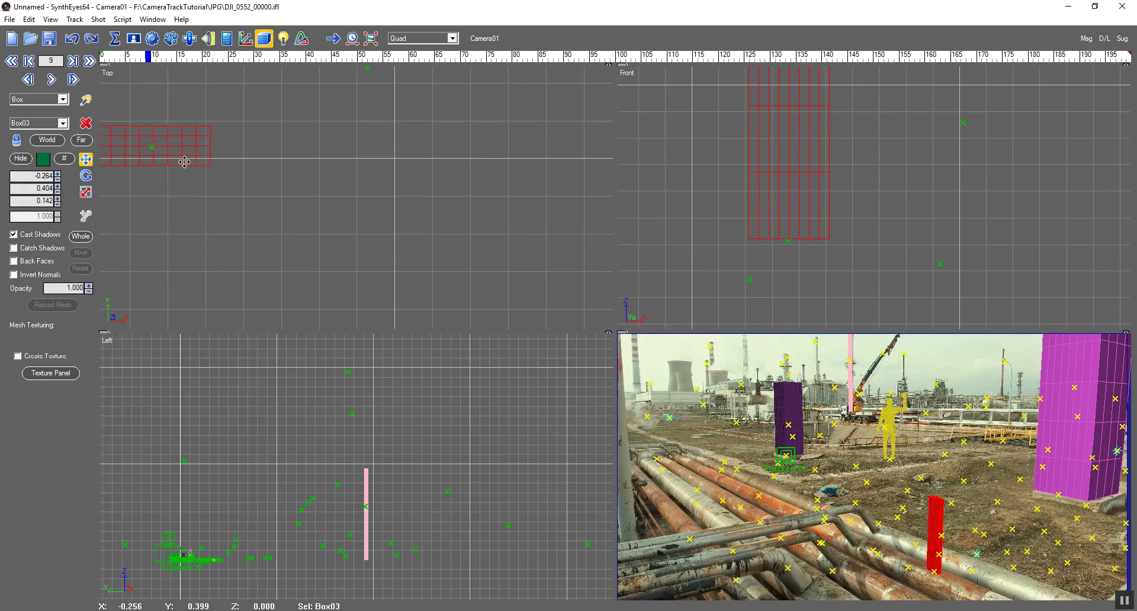
{"action": "left_click", "coordinate": [274, 233]}
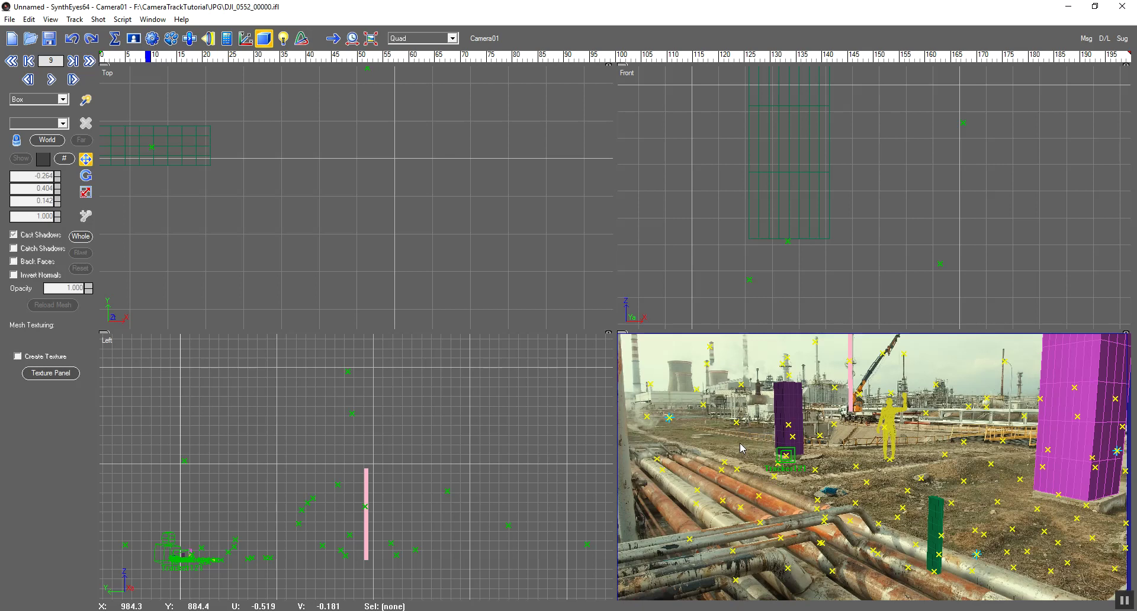
{"action": "left_click", "coordinate": [445, 39]}
{"action": "left_click", "coordinate": [402, 103]}
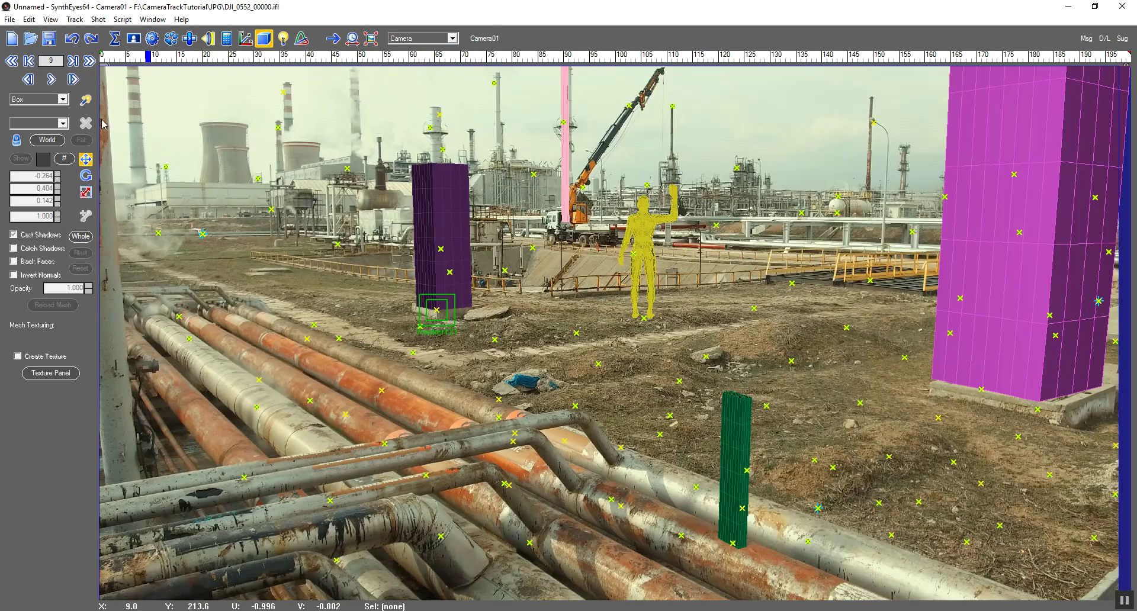
{"action": "left_click", "coordinate": [52, 80]}
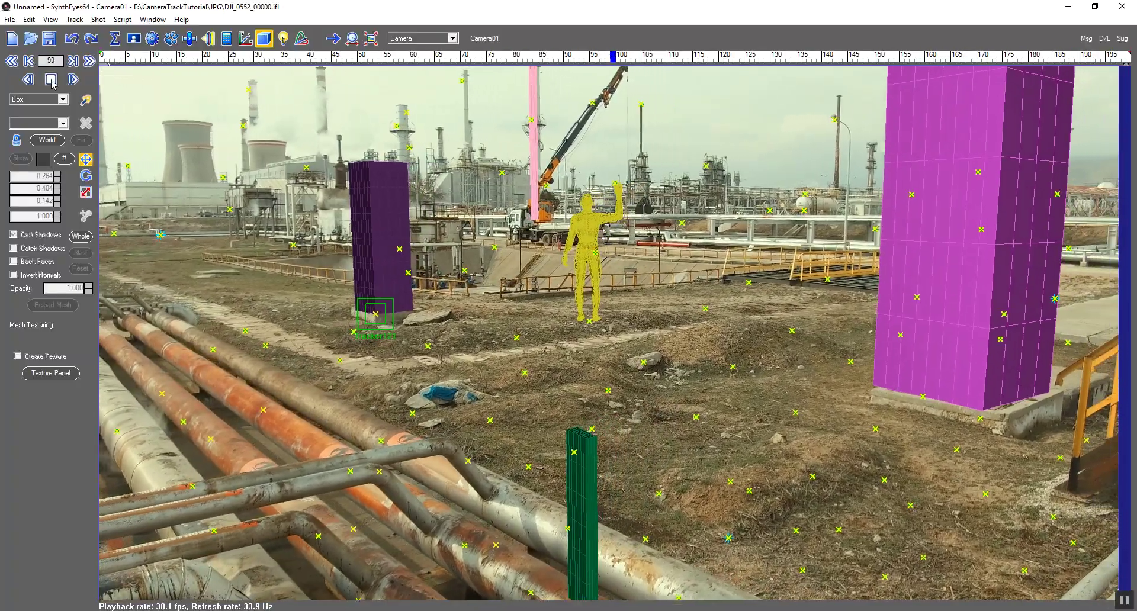
Step: Stop at frame 110, delete the yellow human figure Guy01, and open the File menu
{"action": "left_click", "coordinate": [51, 82]}
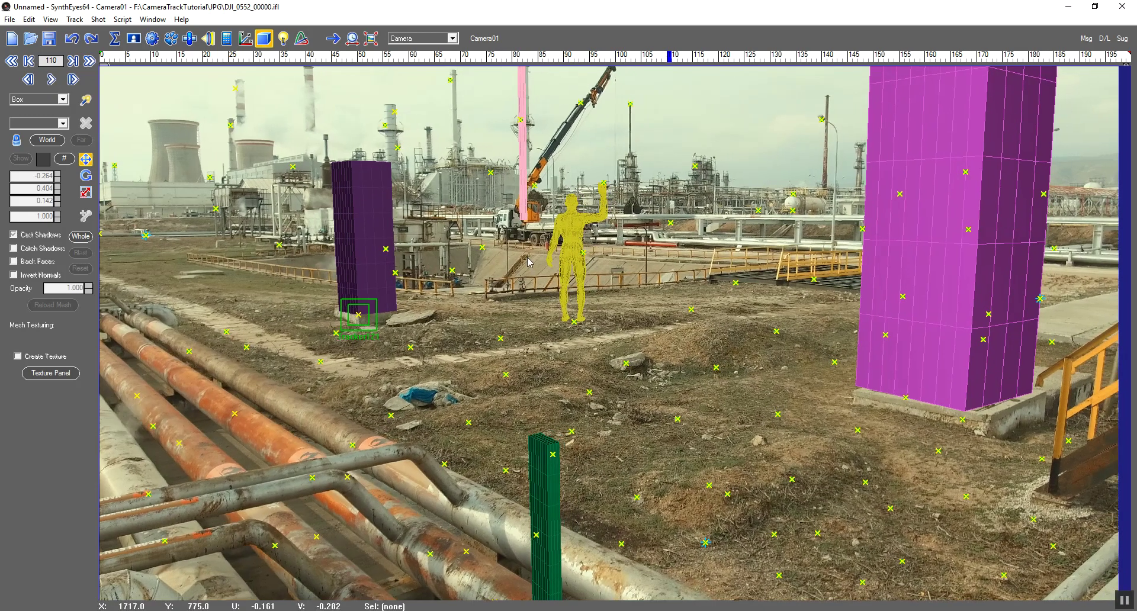
{"action": "left_click", "coordinate": [573, 230]}
{"action": "key", "text": "Delete"}
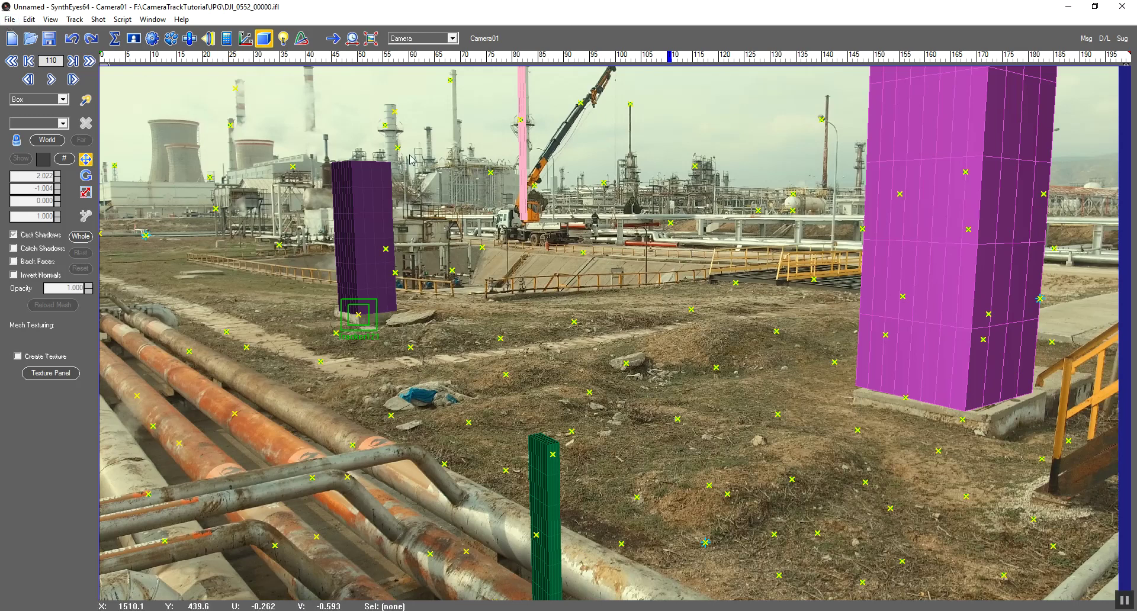
{"action": "left_click", "coordinate": [9, 20]}
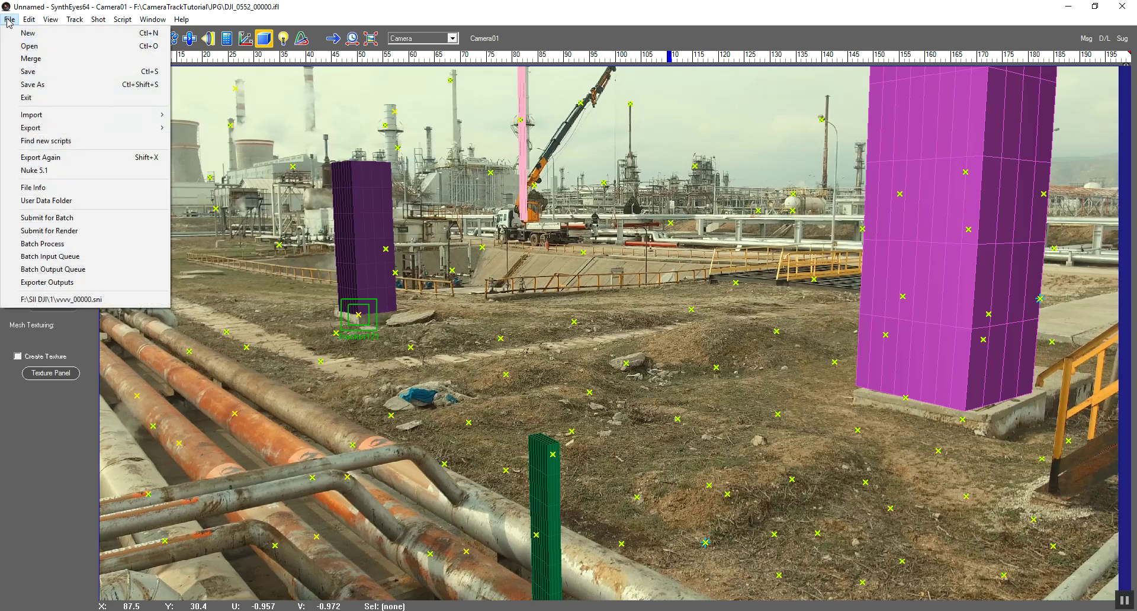
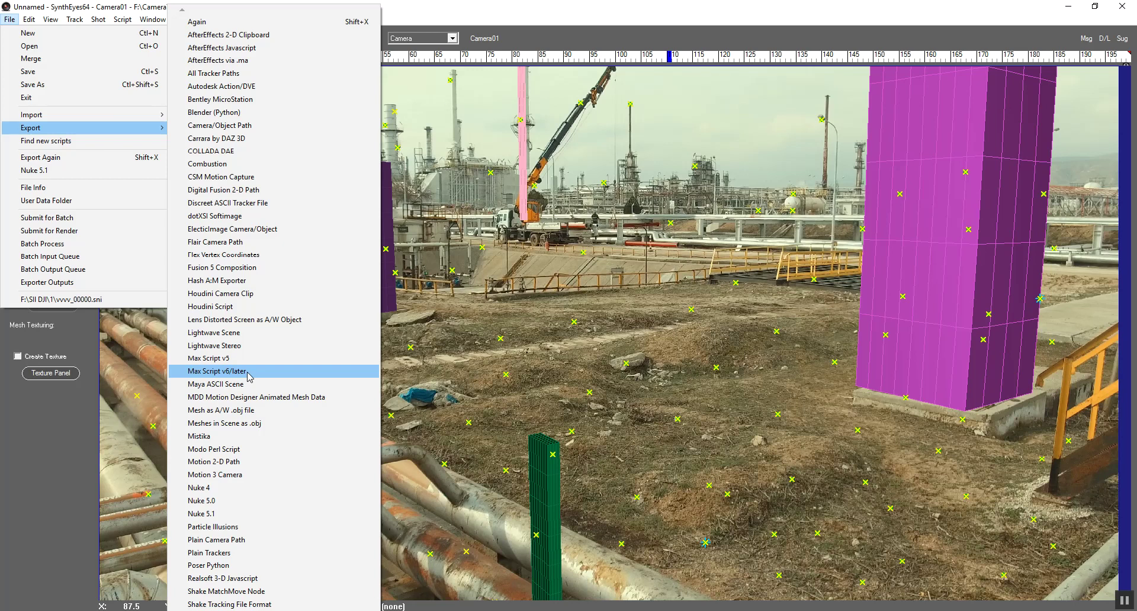
Step: Export the SynthEyes camera track as a Max Script v6/later file named 'ders' in CameraTrackTutorial
{"action": "left_click", "coordinate": [262, 376]}
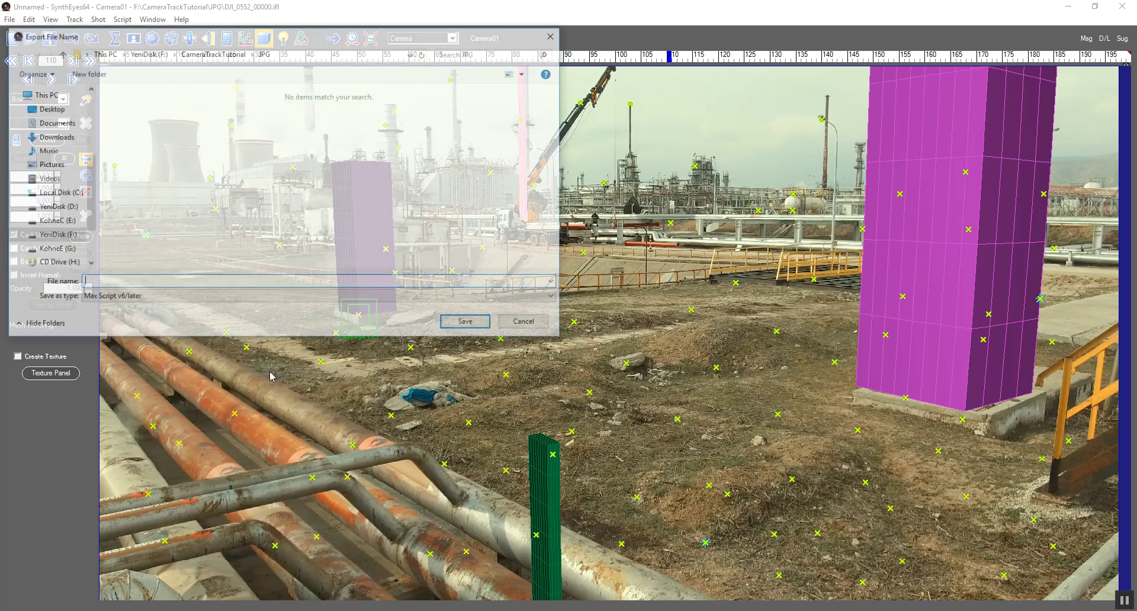
{"action": "left_click", "coordinate": [212, 53]}
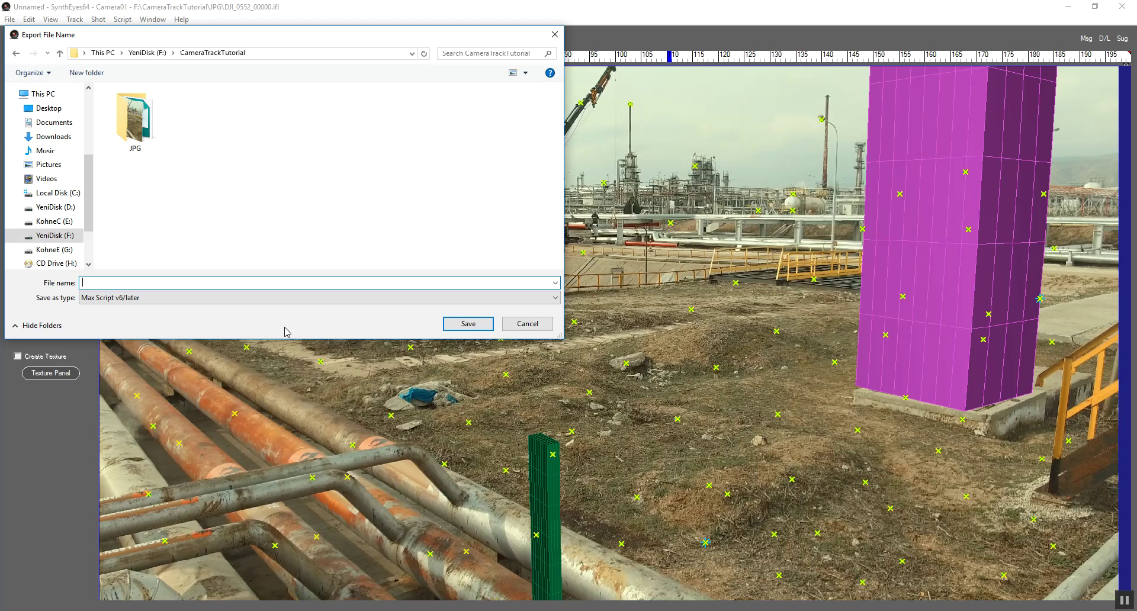
{"action": "type", "text": "ders"}
{"action": "left_click", "coordinate": [468, 325]}
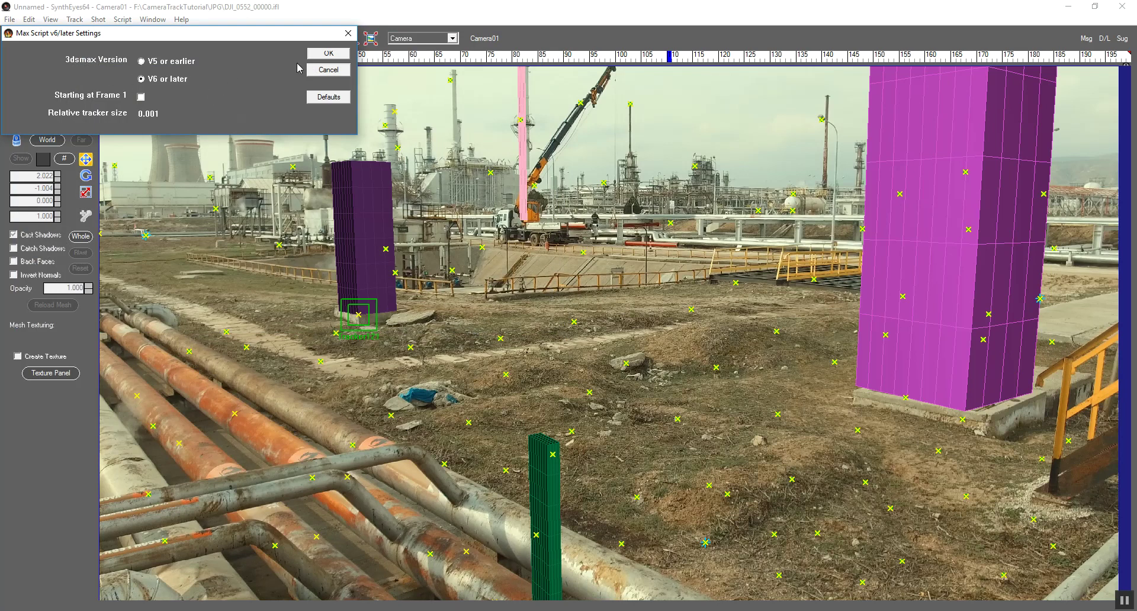
{"action": "left_click", "coordinate": [327, 54]}
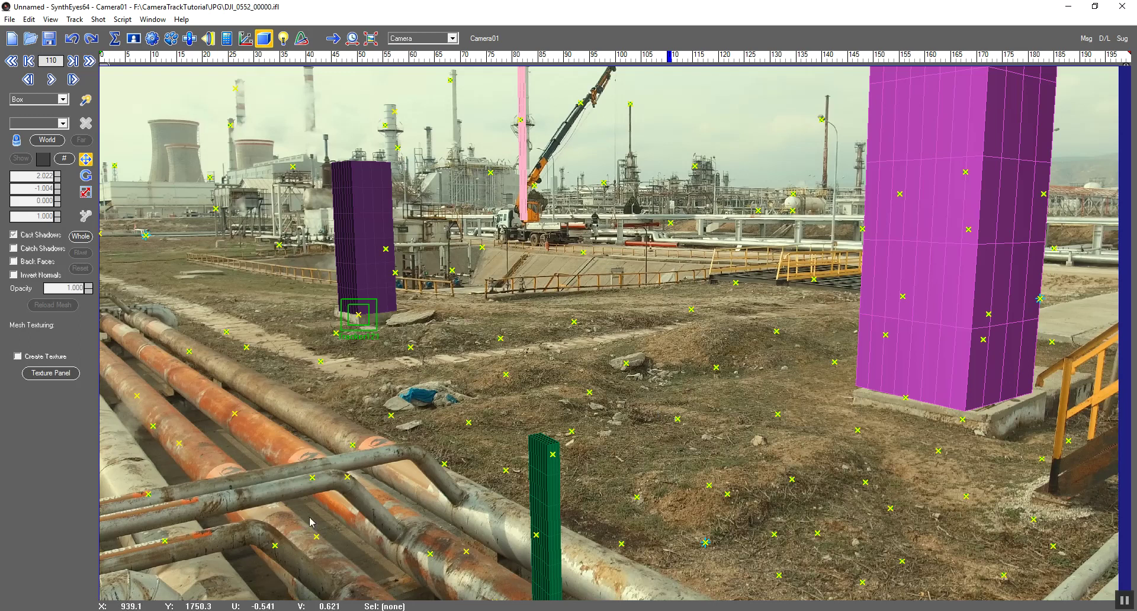
{"action": "key", "text": "alt+Tab"}
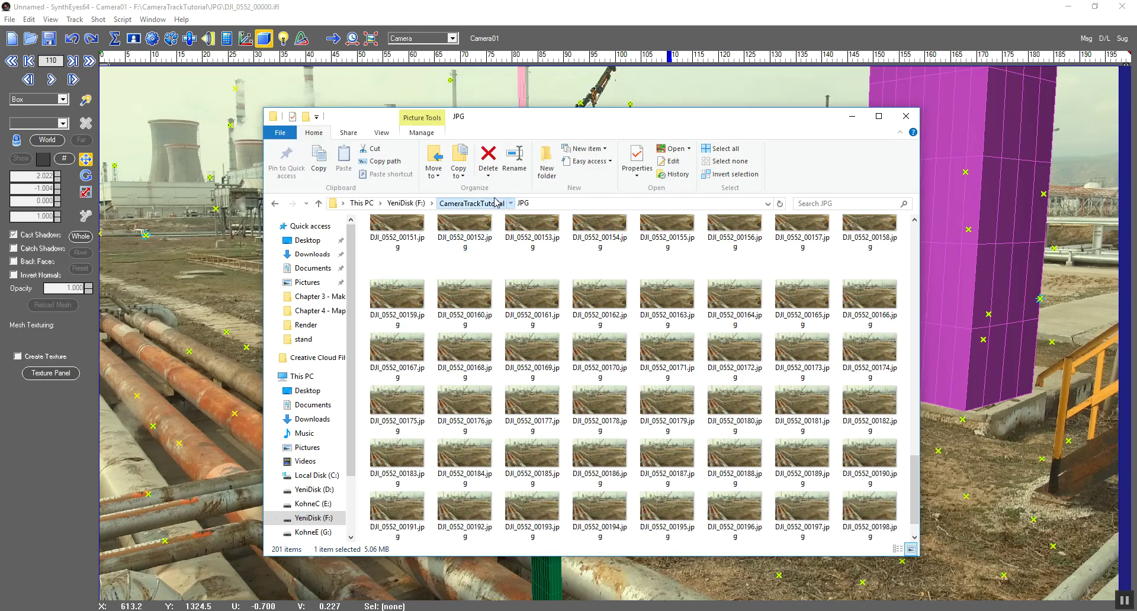
Step: Locate the exported ders.ms script in the CameraTrackTutorial folder and dismiss the error messages
{"action": "left_click", "coordinate": [494, 203]}
{"action": "left_click", "coordinate": [463, 256]}
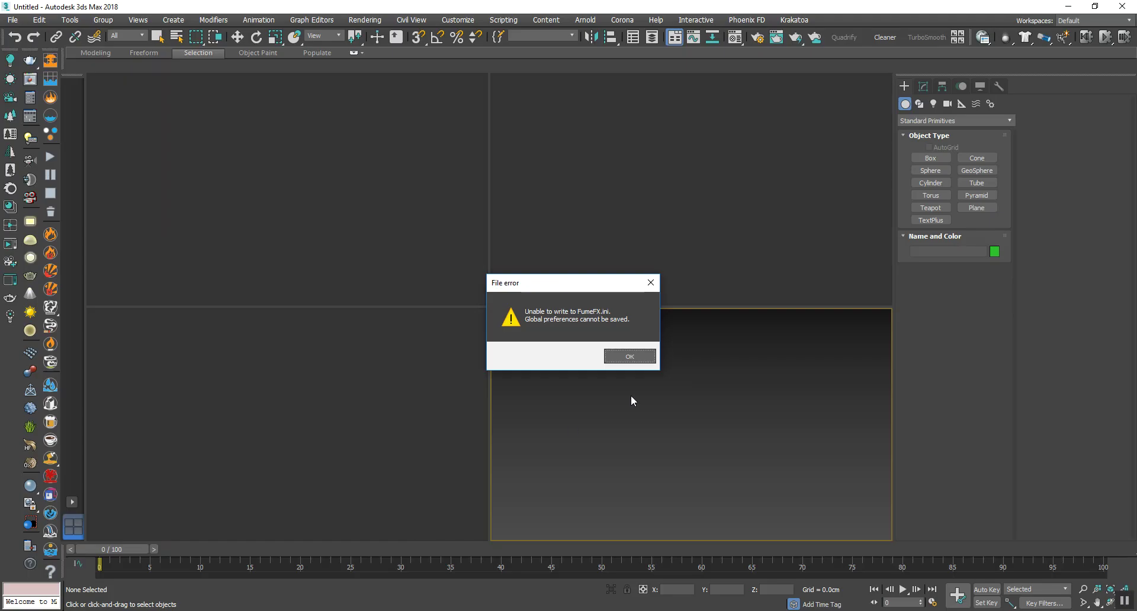
{"action": "left_click", "coordinate": [634, 356]}
{"action": "left_click", "coordinate": [657, 358]}
{"action": "left_click", "coordinate": [662, 357]}
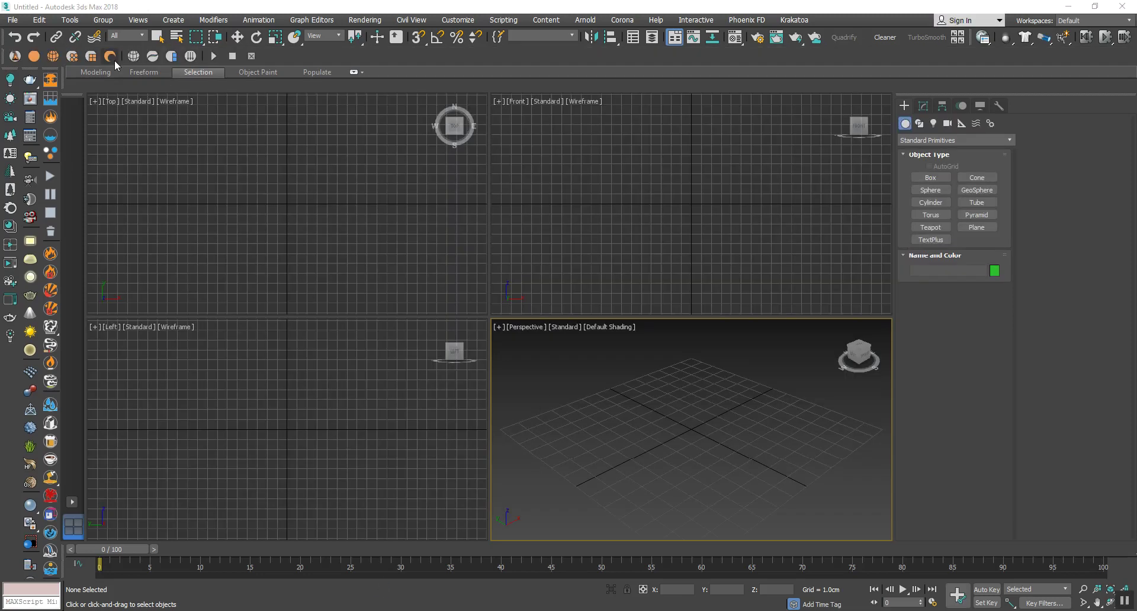
Step: Drag ders.ms into the 3ds Max Perspective viewport to import Camera01 and the trackers
{"action": "left_click", "coordinate": [275, 180]}
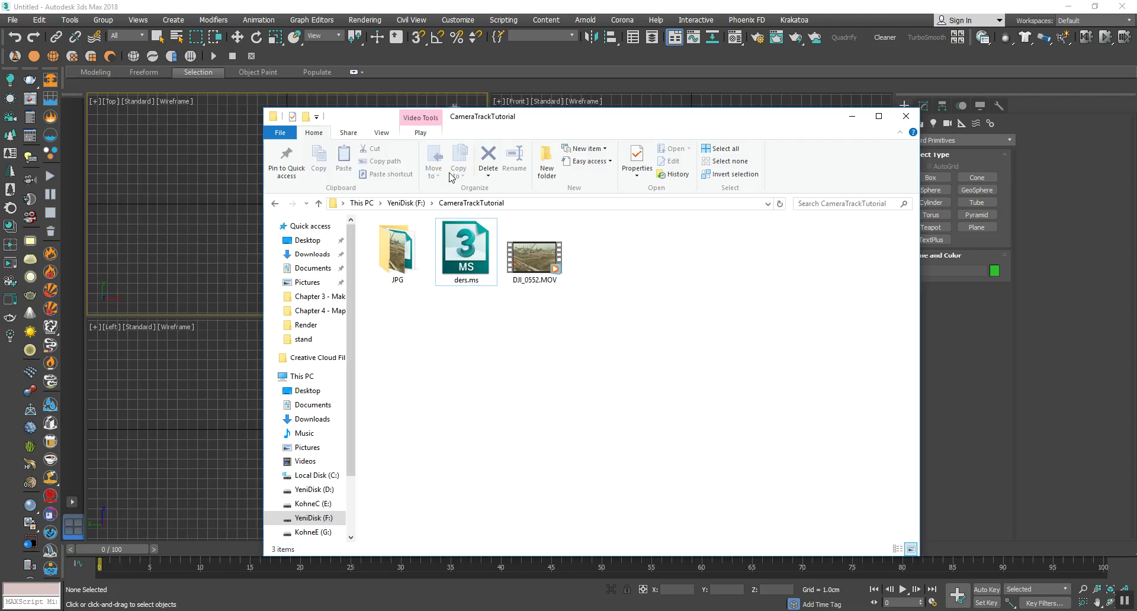
{"action": "left_click_drag", "start_coordinate": [551, 118], "coordinate": [215, 122]}
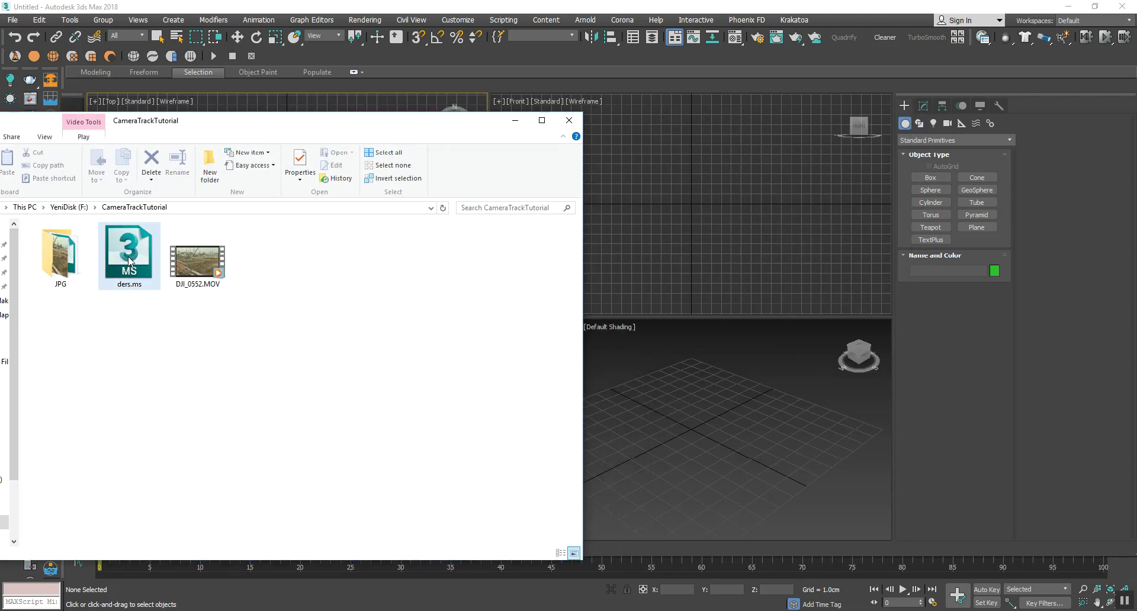
{"action": "left_click_drag", "start_coordinate": [112, 253], "coordinate": [650, 377]}
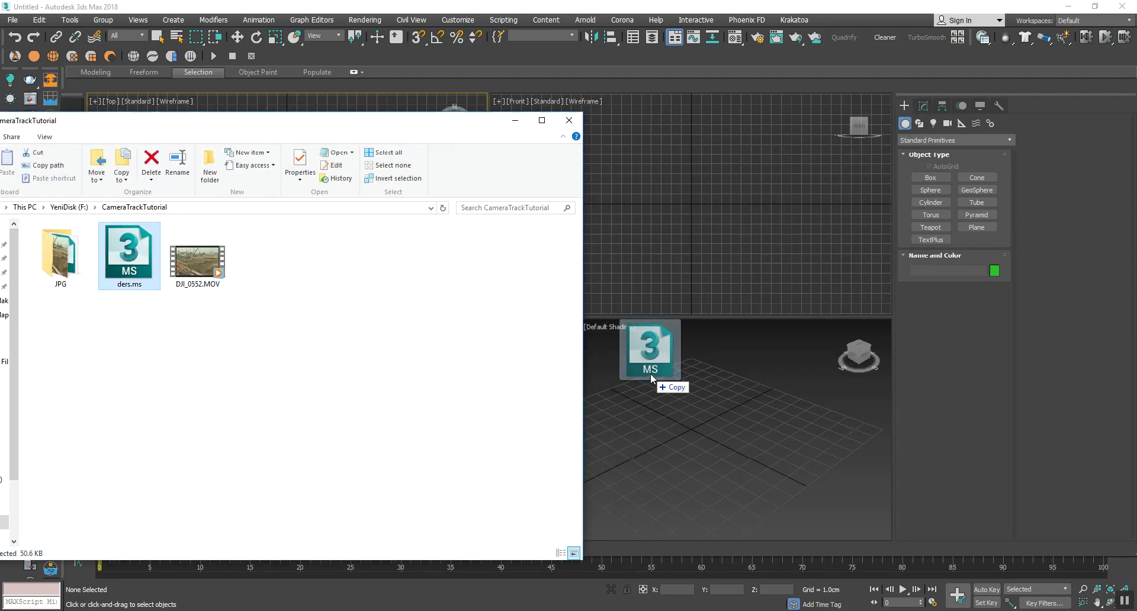
{"action": "left_click_drag", "start_coordinate": [650, 373], "coordinate": [650, 373]}
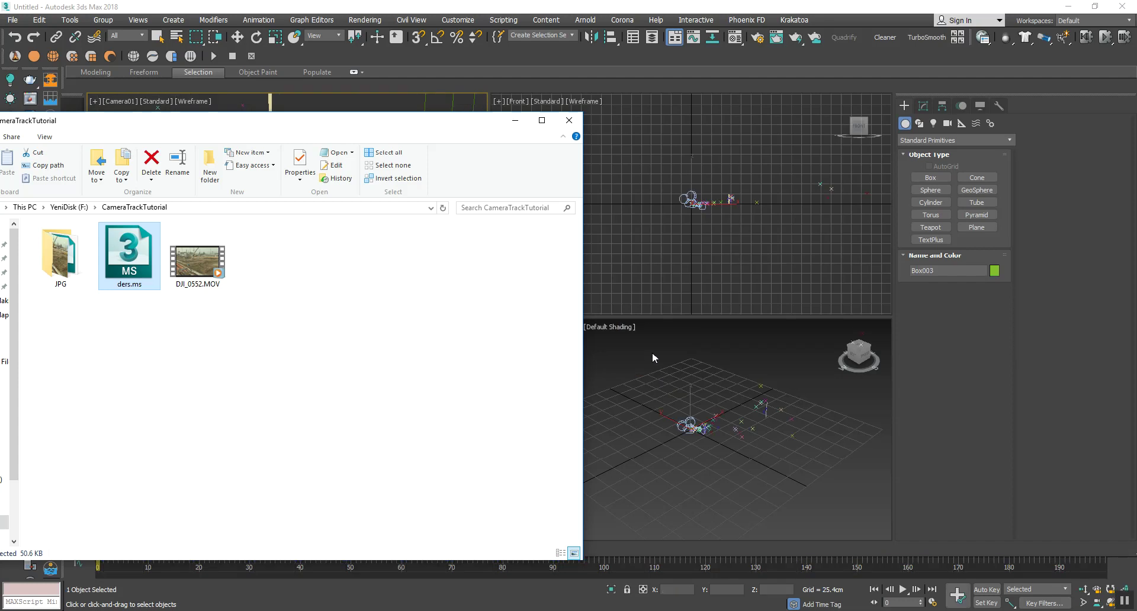
Step: Make the Camera01 view active with solid shading and move the timeline to frame 77
{"action": "left_click", "coordinate": [652, 351]}
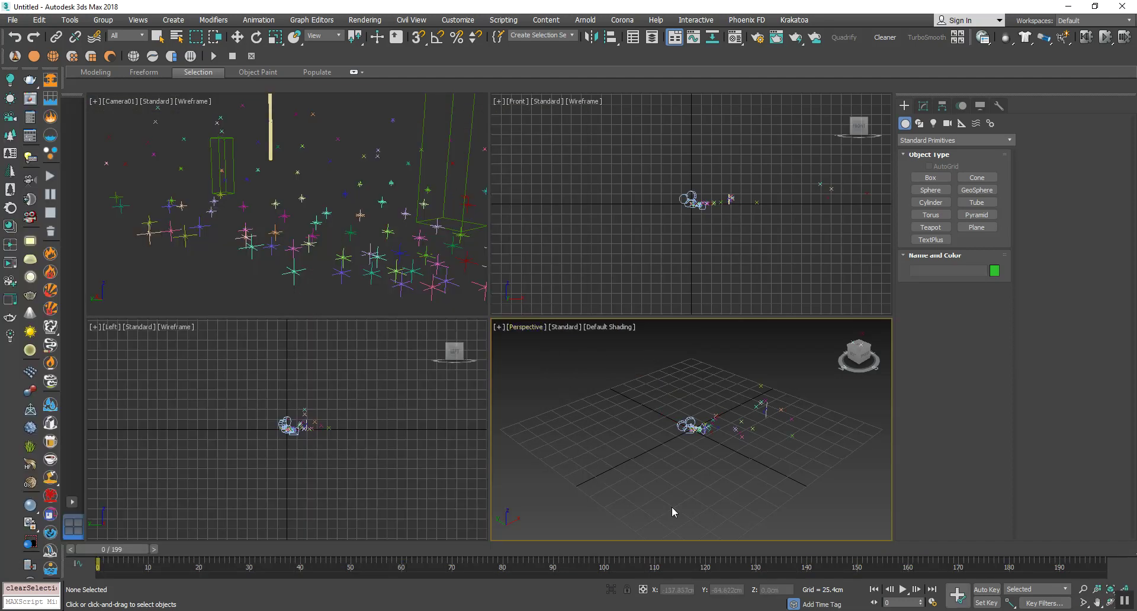
{"action": "left_click", "coordinate": [162, 272]}
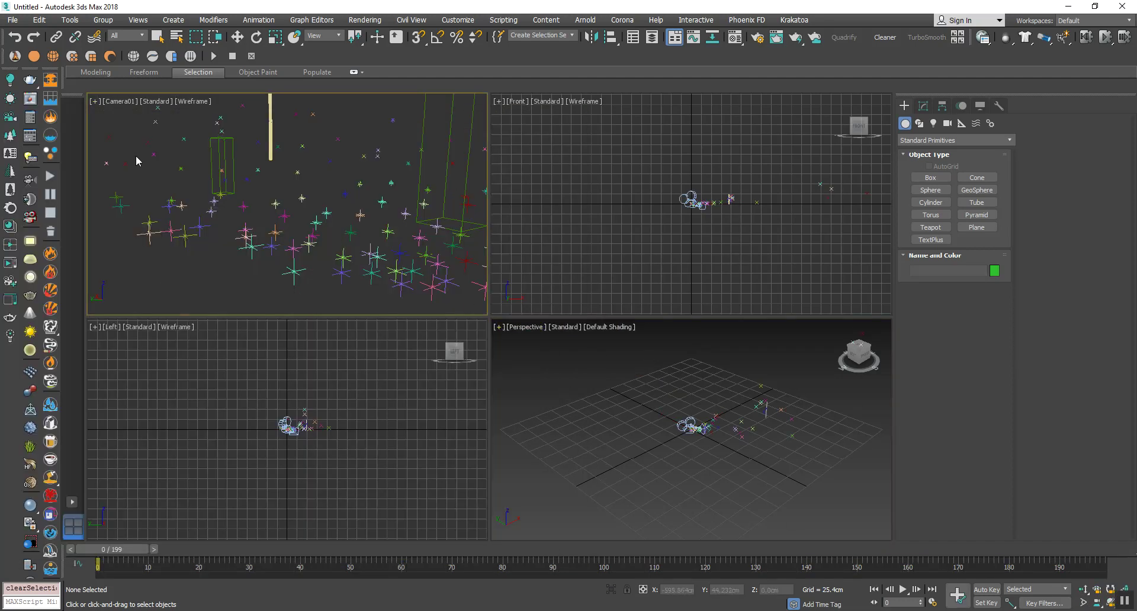
{"action": "key", "text": "F3"}
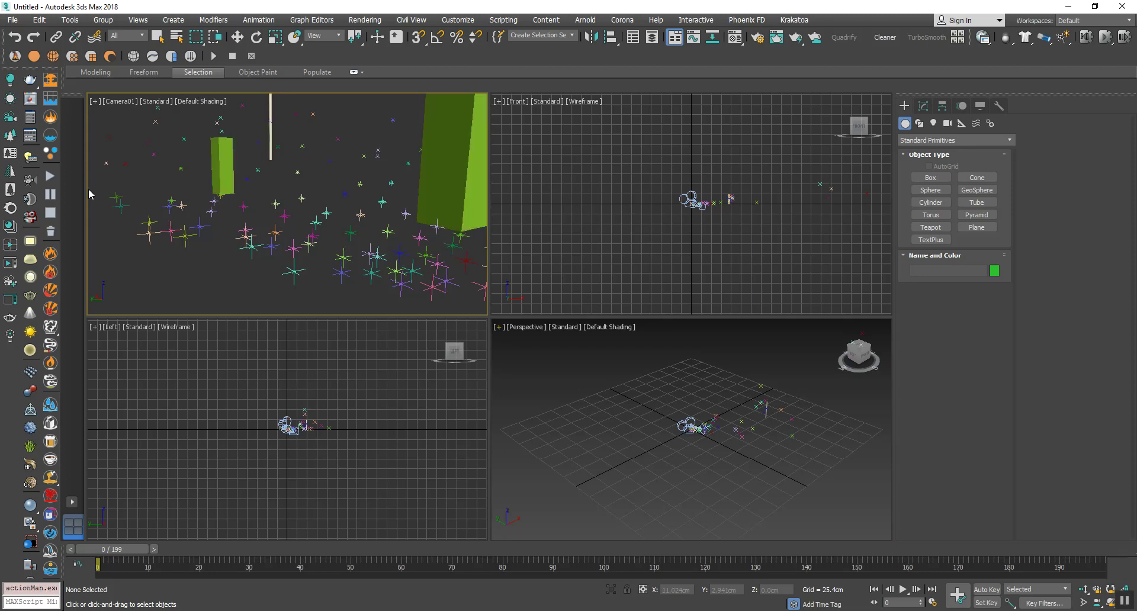
{"action": "mouse_move", "coordinate": [111, 552]}
{"action": "left_mouse_down"}
{"action": "mouse_move", "coordinate": [524, 559]}
{"action": "mouse_move", "coordinate": [114, 590]}
{"action": "mouse_move", "coordinate": [54, 568]}
{"action": "left_mouse_up"}
Step: Turn on Clip Manually for Camera01 and reset its near clip to 0.0cm
{"action": "left_click", "coordinate": [285, 427]}
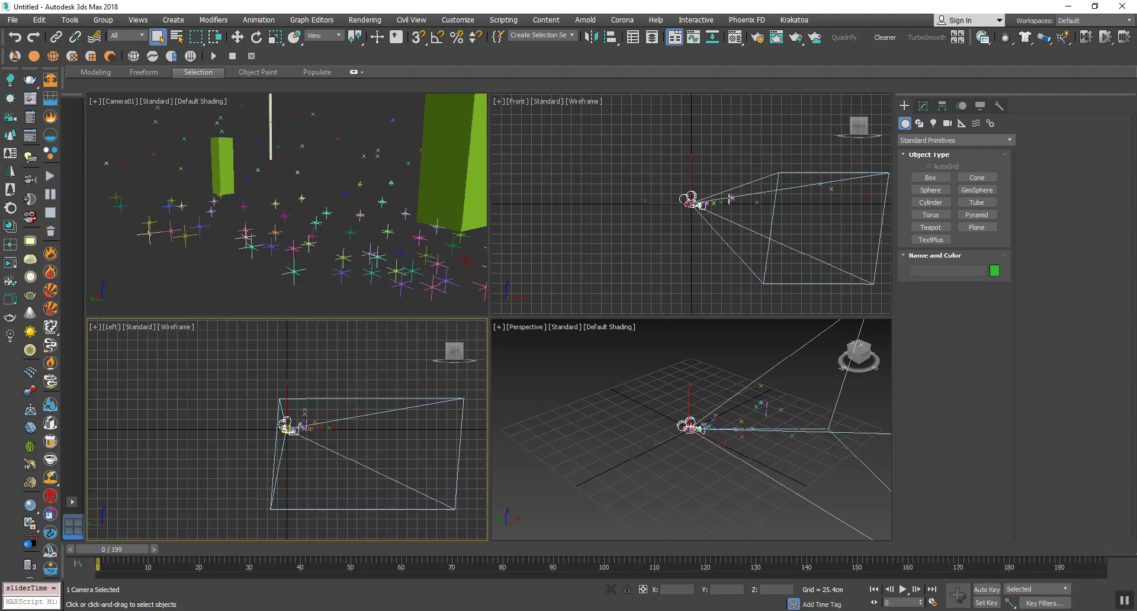
{"action": "scroll", "coordinate": [276, 436], "scroll_direction": "up", "scroll_amount": 5}
{"action": "middle_click_drag", "start_coordinate": [341, 410], "coordinate": [267, 459]}
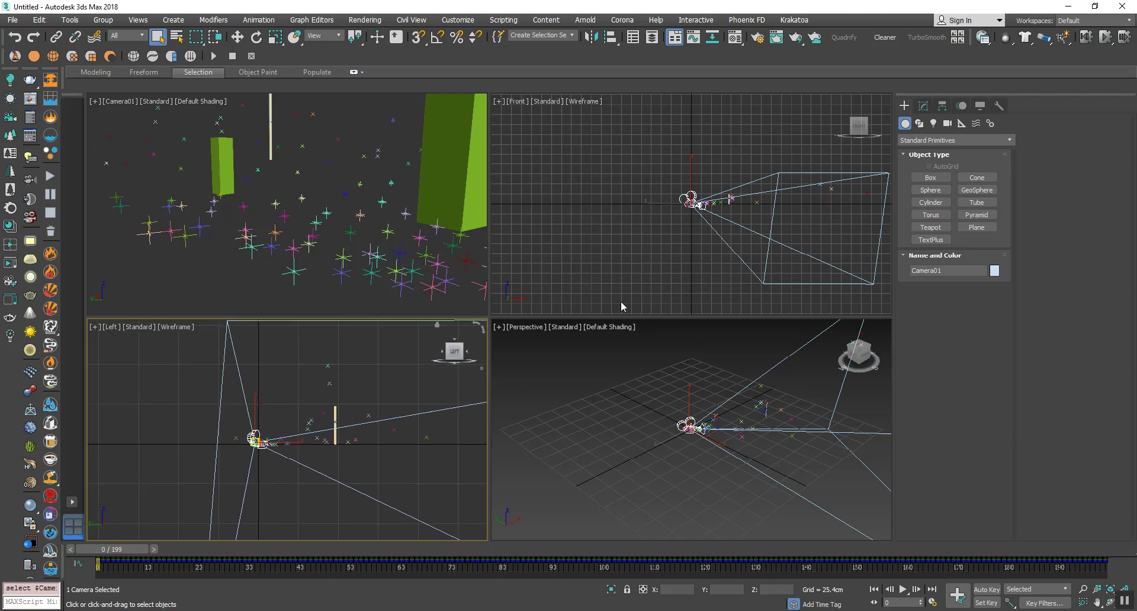
{"action": "left_click", "coordinate": [922, 105]}
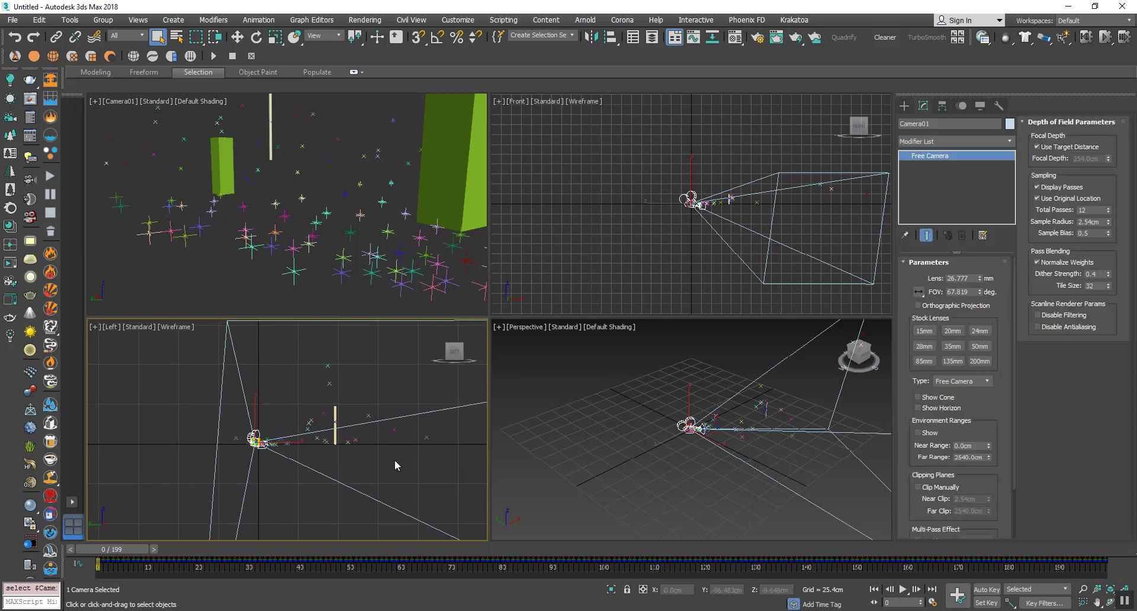
{"action": "left_click", "coordinate": [917, 487]}
{"action": "right_click", "coordinate": [988, 502]}
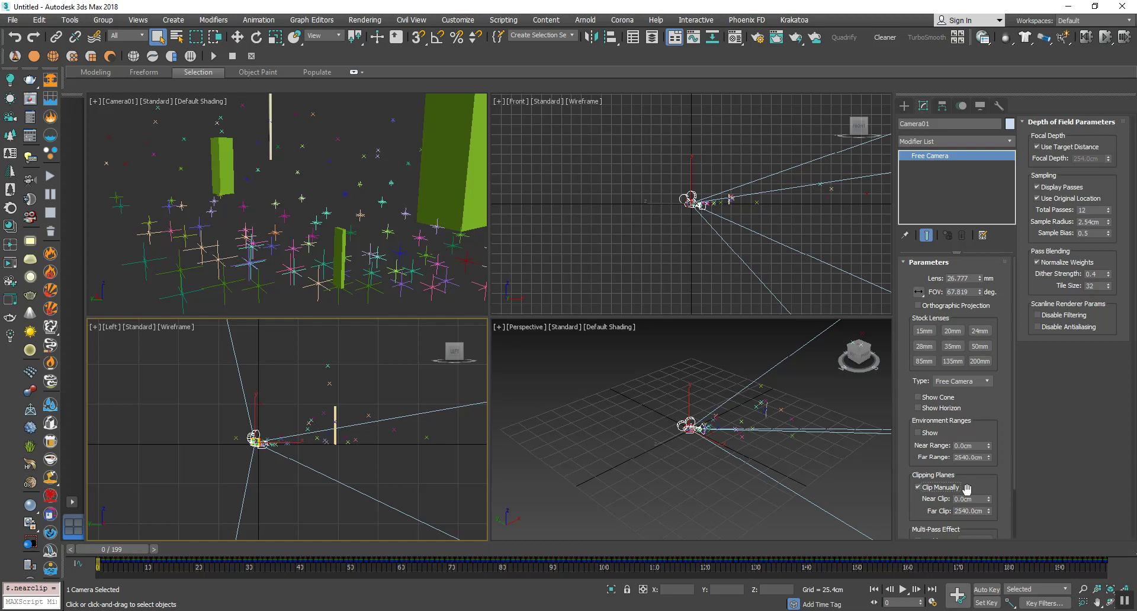
Step: Play back the Camera01 animation, stop it, and bring up the viewport background settings
{"action": "left_click", "coordinate": [341, 242]}
{"action": "left_click", "coordinate": [902, 589]}
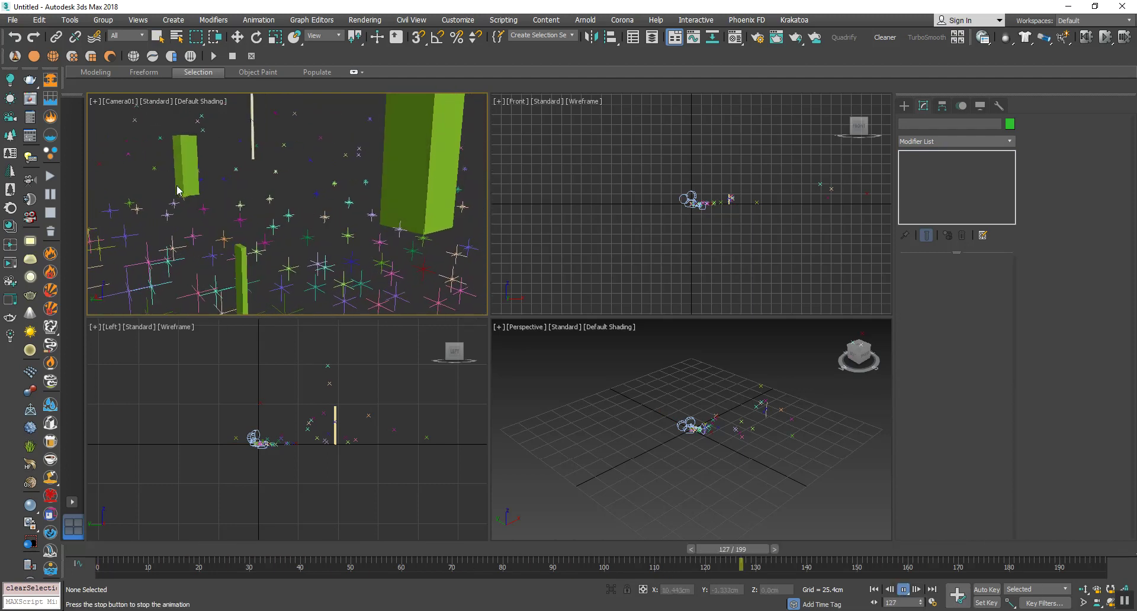
{"action": "key", "text": "slash"}
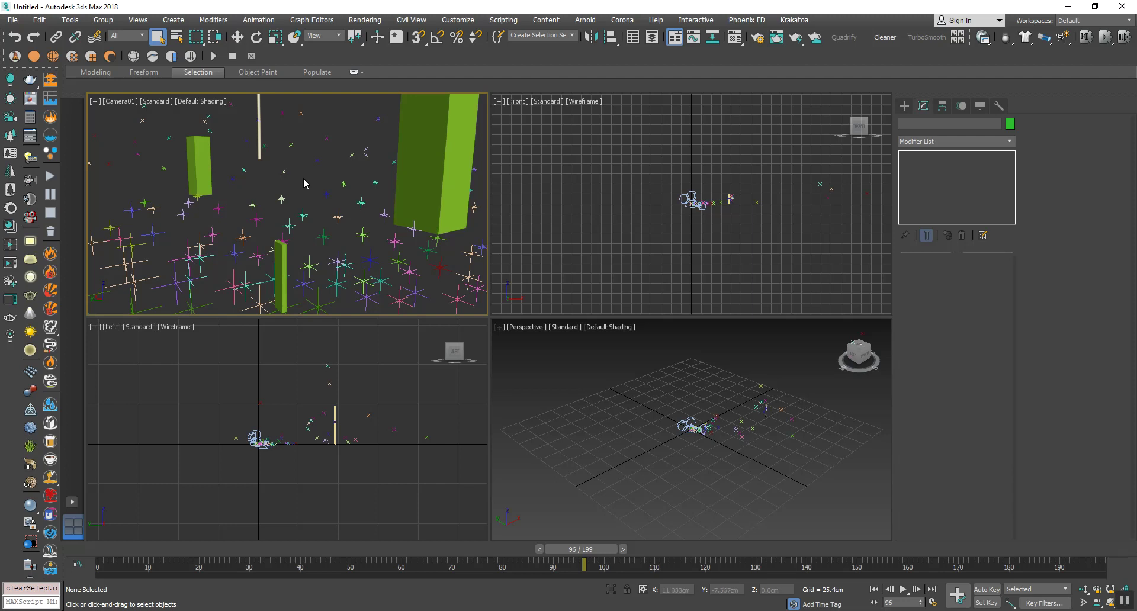
{"action": "key", "text": "alt+b"}
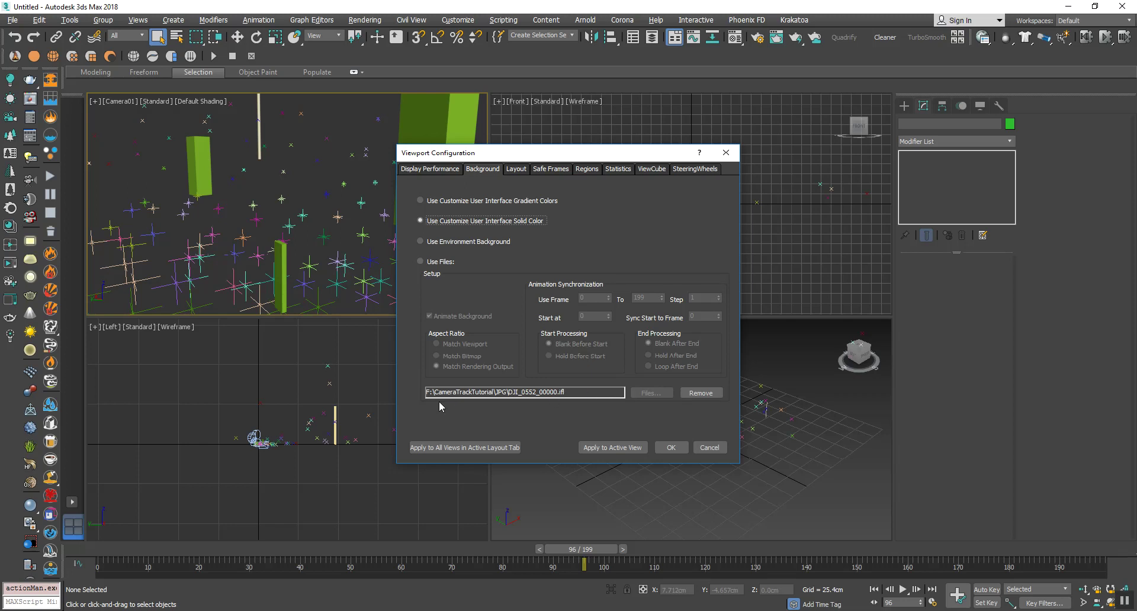
Step: Set the Camera01 viewport background to Use Files with the DJI_0552_00000.ifl sequence
{"action": "left_click", "coordinate": [667, 447]}
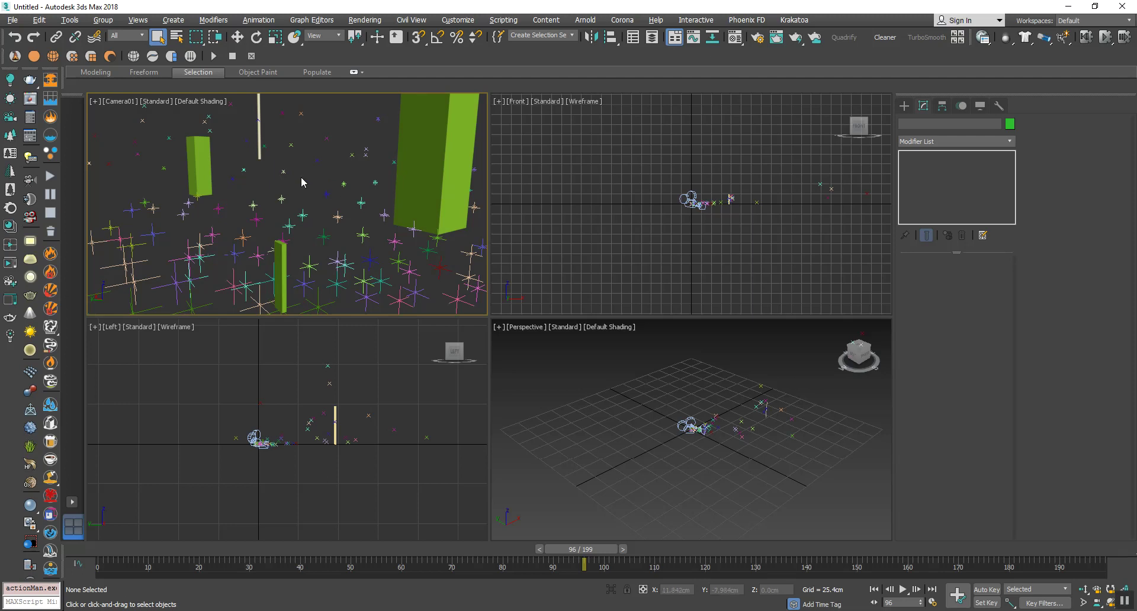
{"action": "key", "text": "alt+b"}
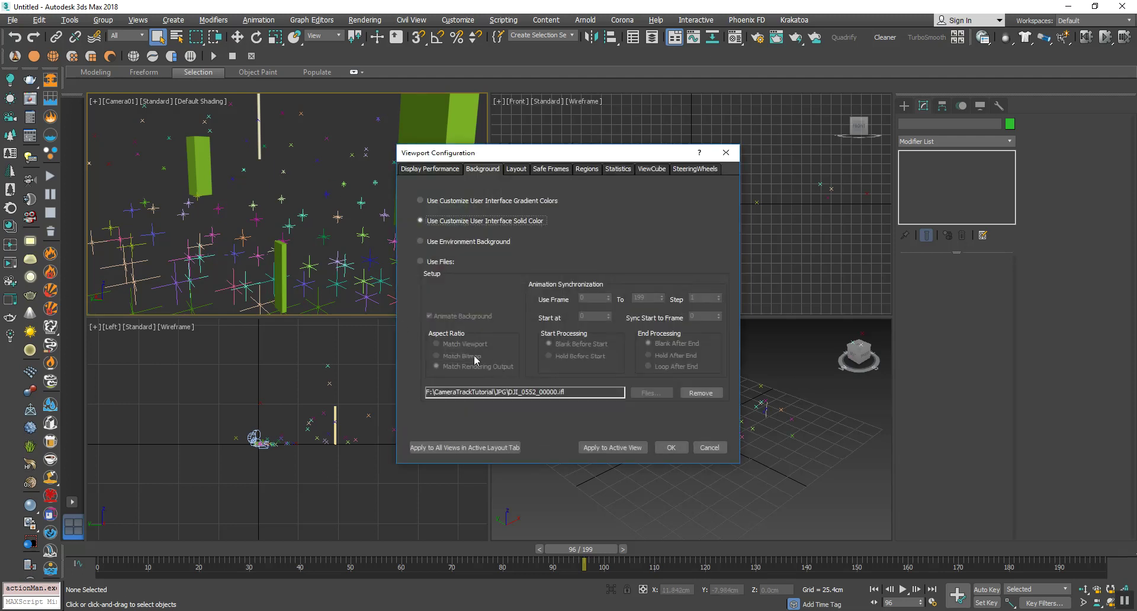
{"action": "left_click", "coordinate": [422, 261]}
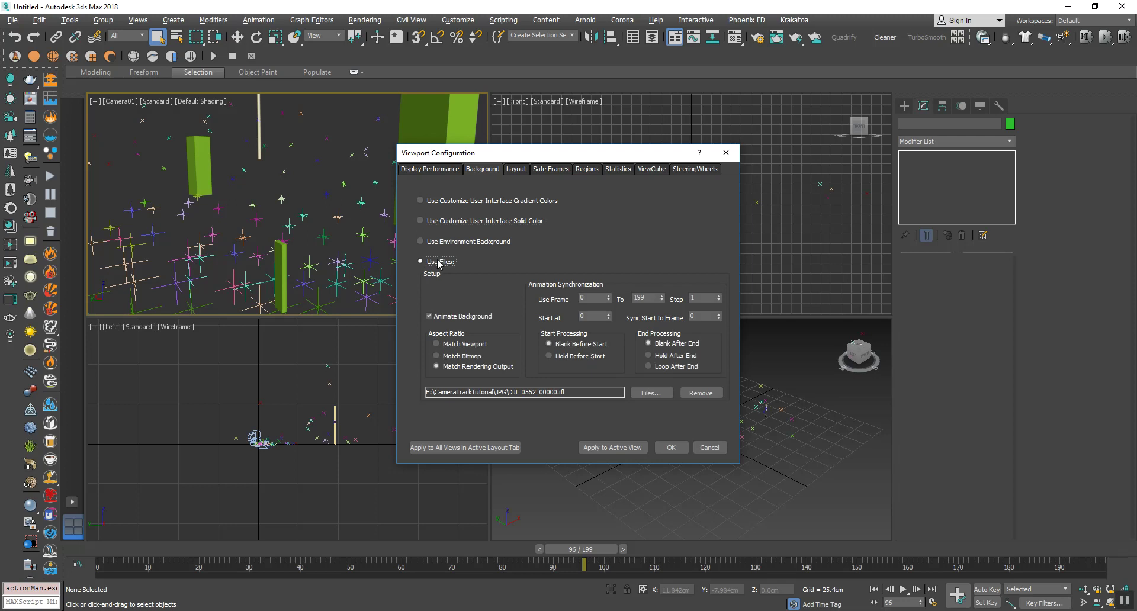
{"action": "left_click", "coordinate": [668, 448]}
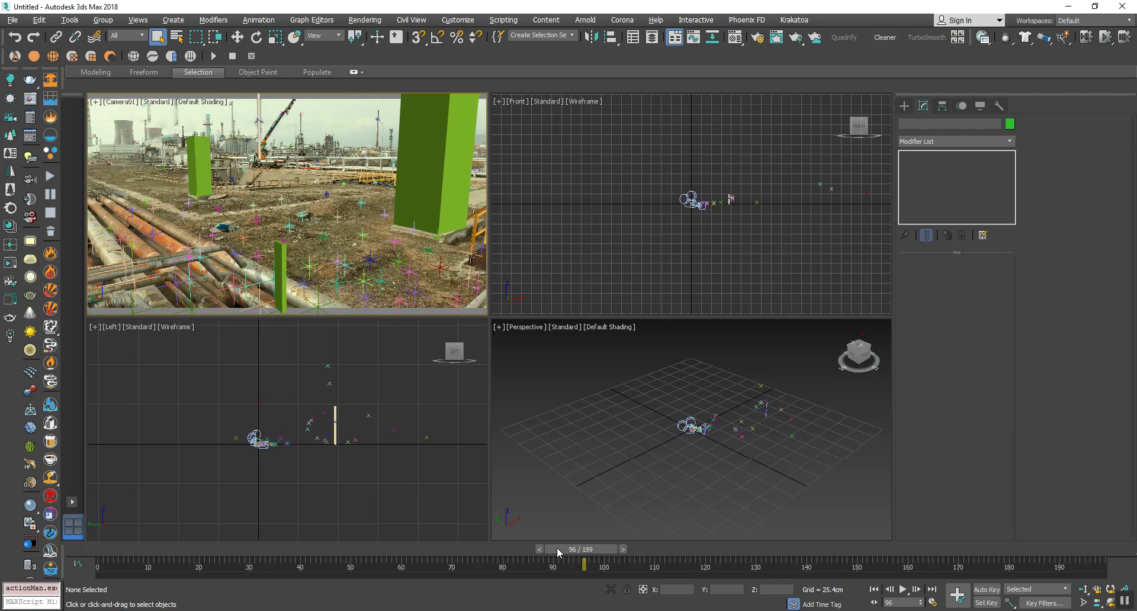
{"action": "mouse_move", "coordinate": [580, 549]}
{"action": "left_mouse_down"}
{"action": "mouse_move", "coordinate": [660, 550]}
{"action": "mouse_move", "coordinate": [344, 550]}
{"action": "left_mouse_up"}
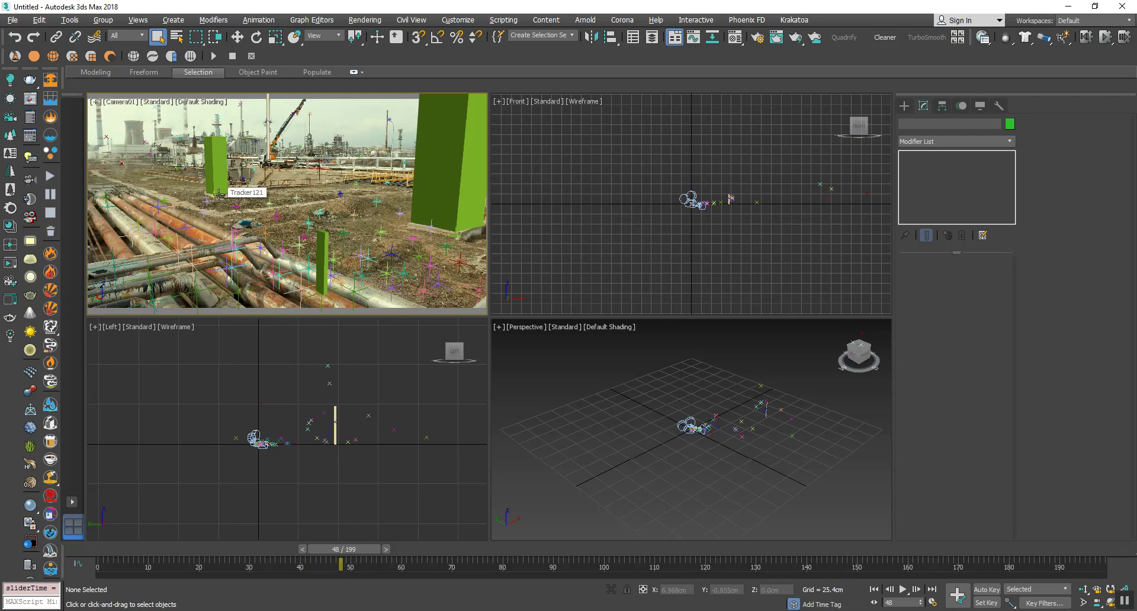
{"action": "left_click", "coordinate": [265, 122]}
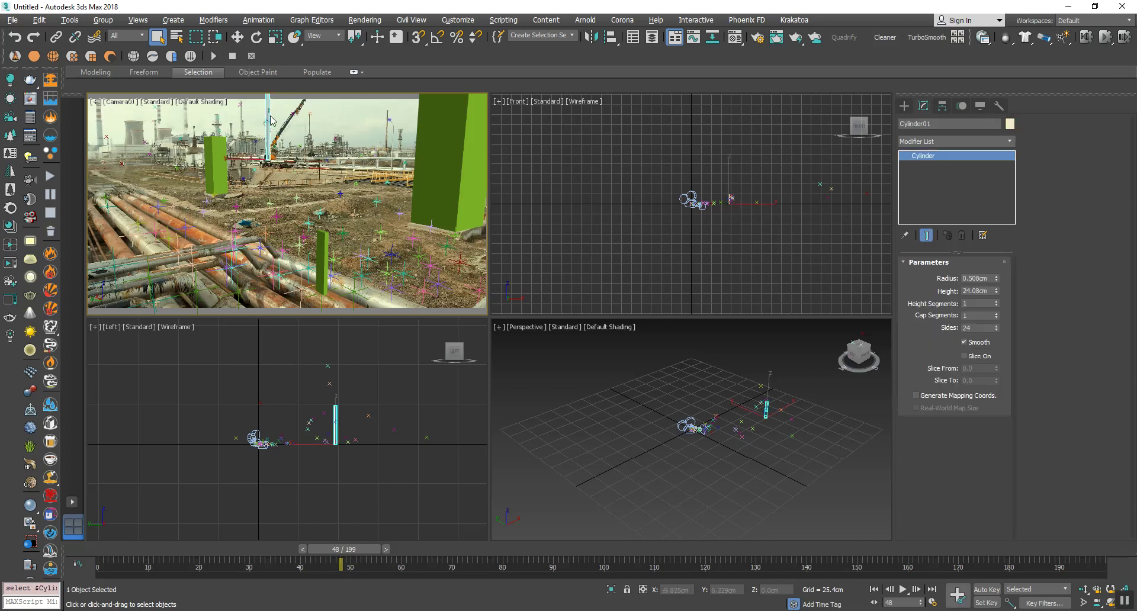
{"action": "left_click", "coordinate": [414, 220]}
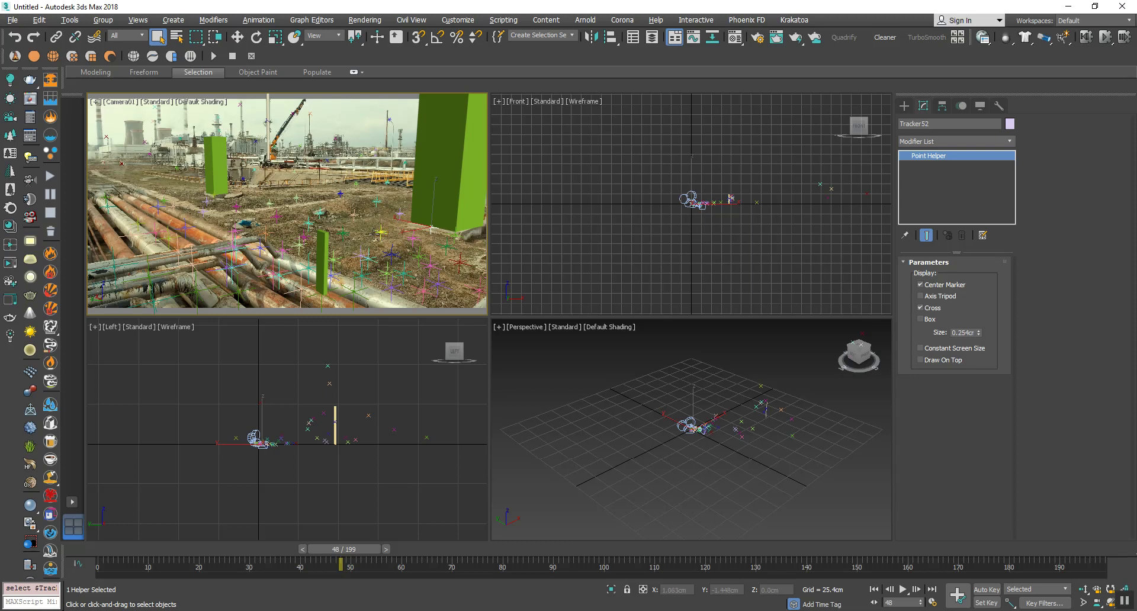
{"action": "left_click", "coordinate": [219, 176]}
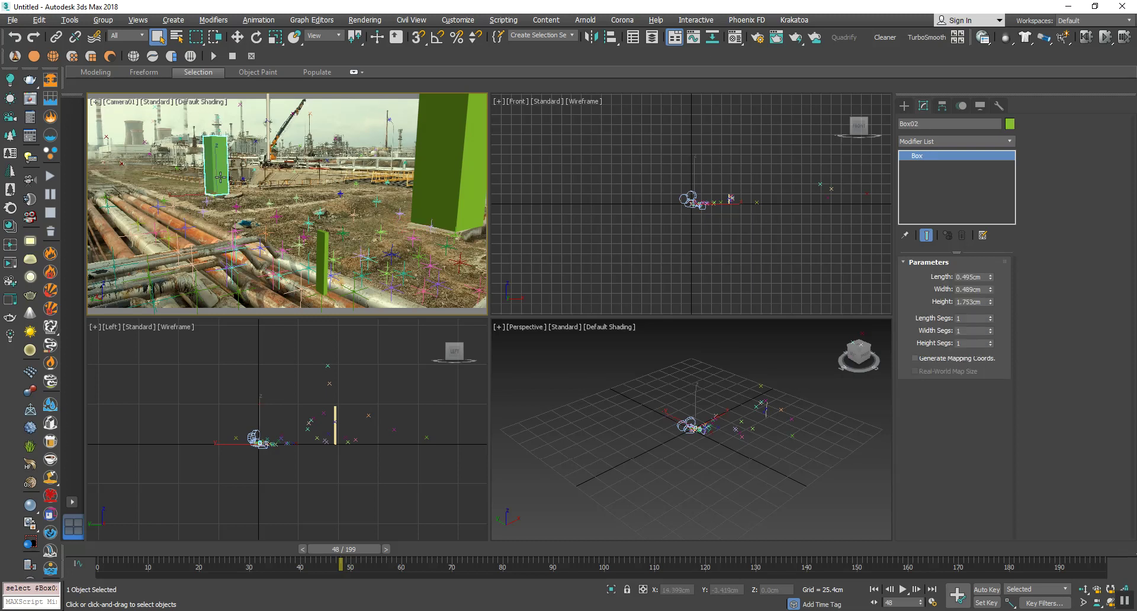